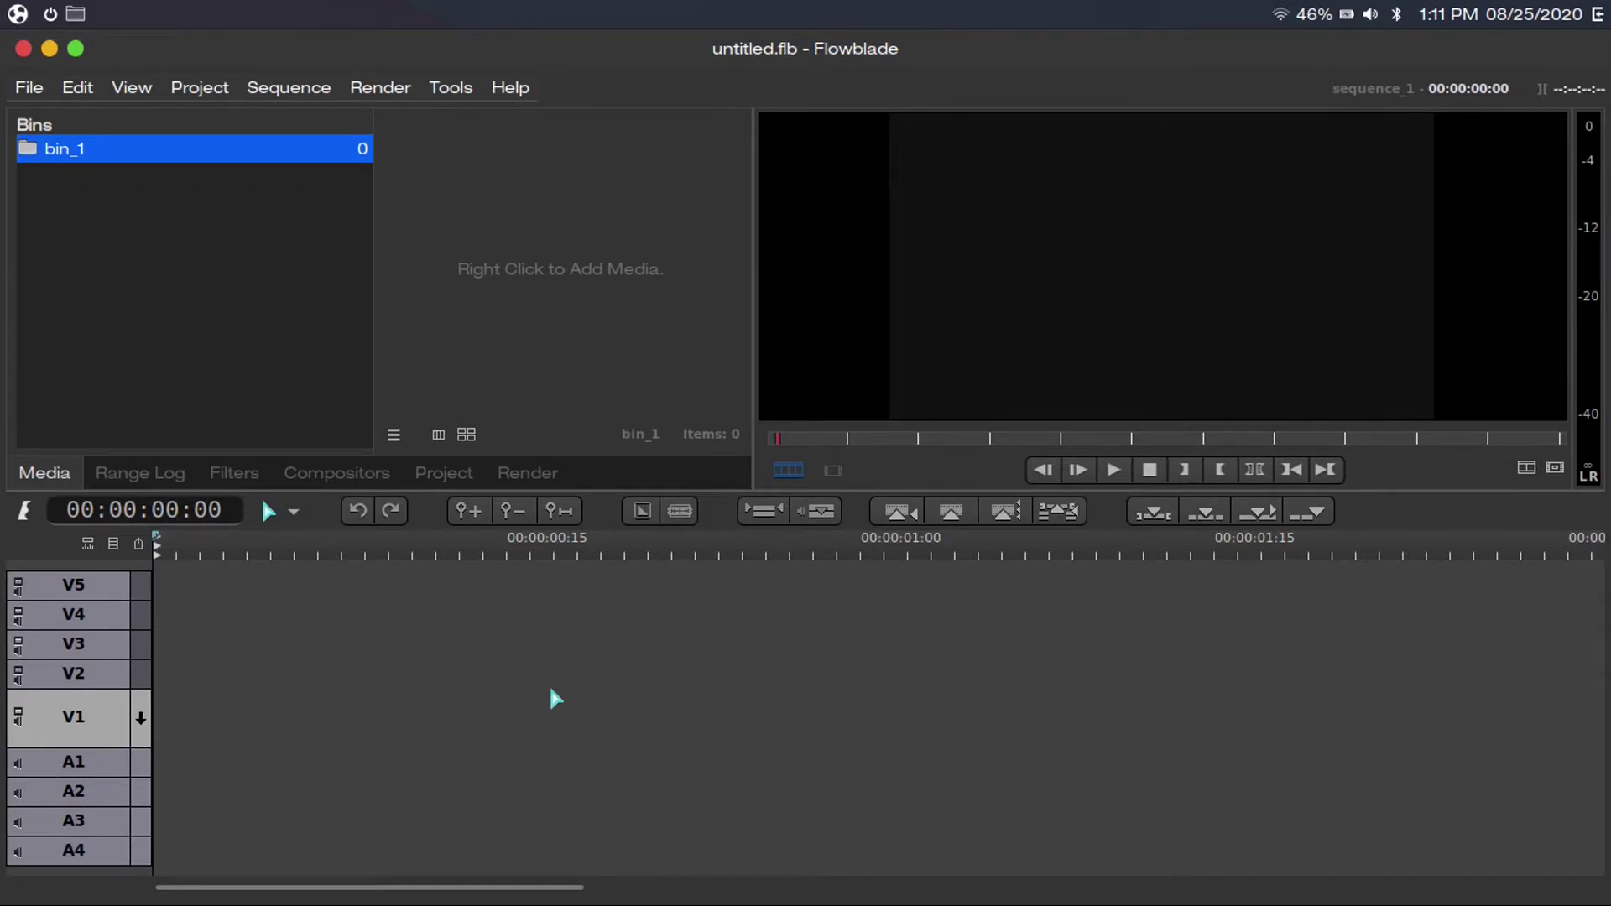
- Import Ubuntu Version History.mp4 from the Videos folder into bin_1 and place it at the start of track V1
click(231, 92)
click(239, 111)
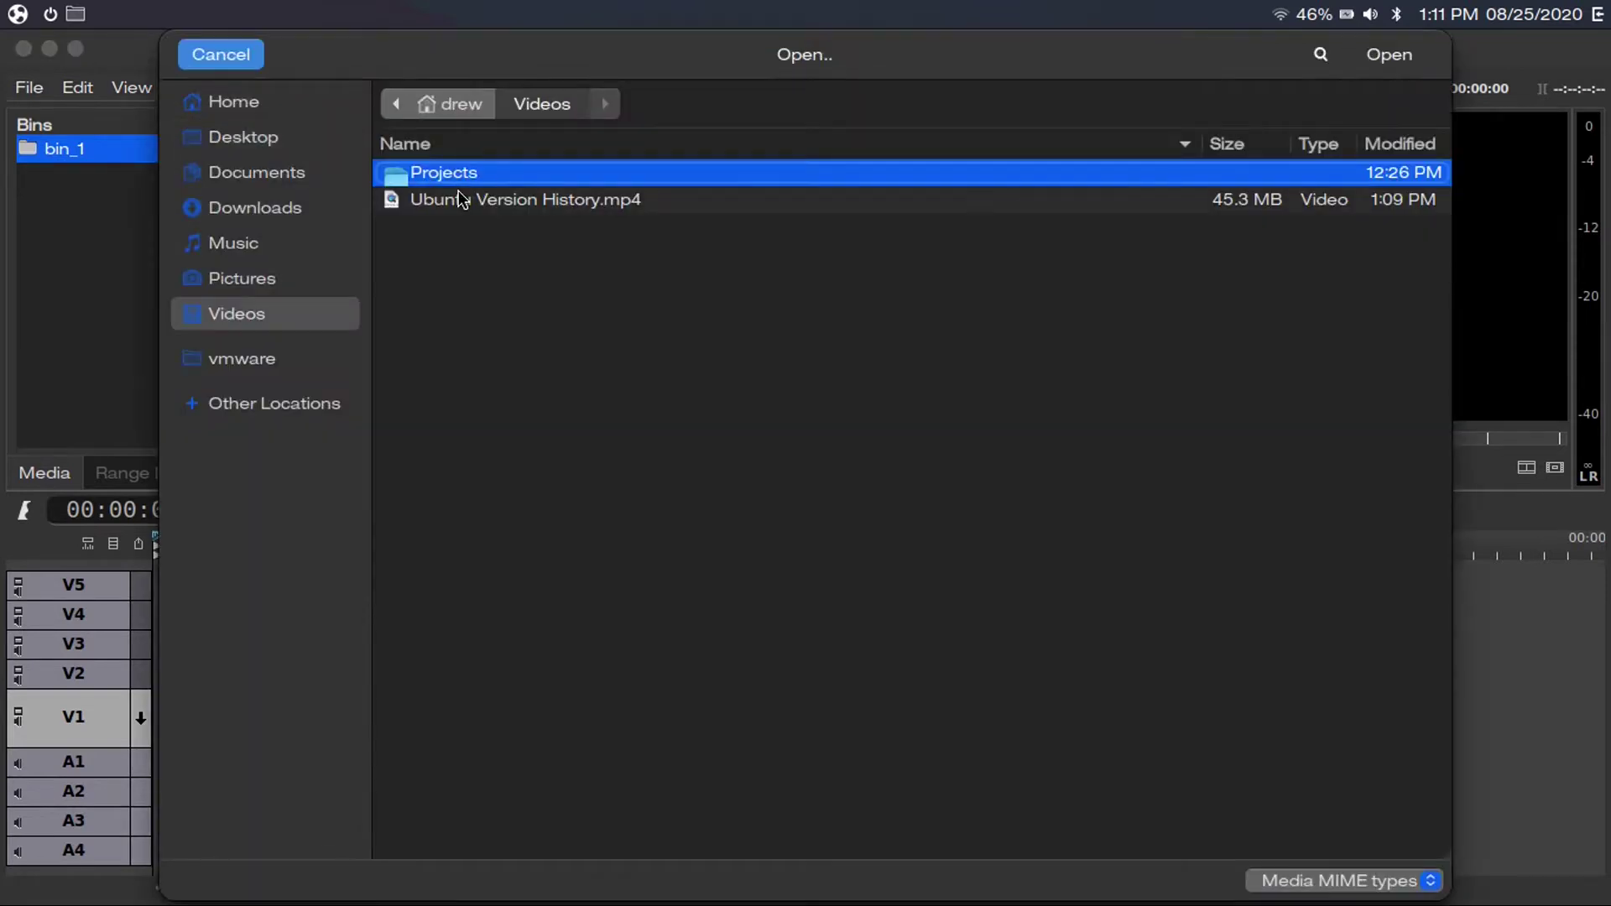
click(495, 203)
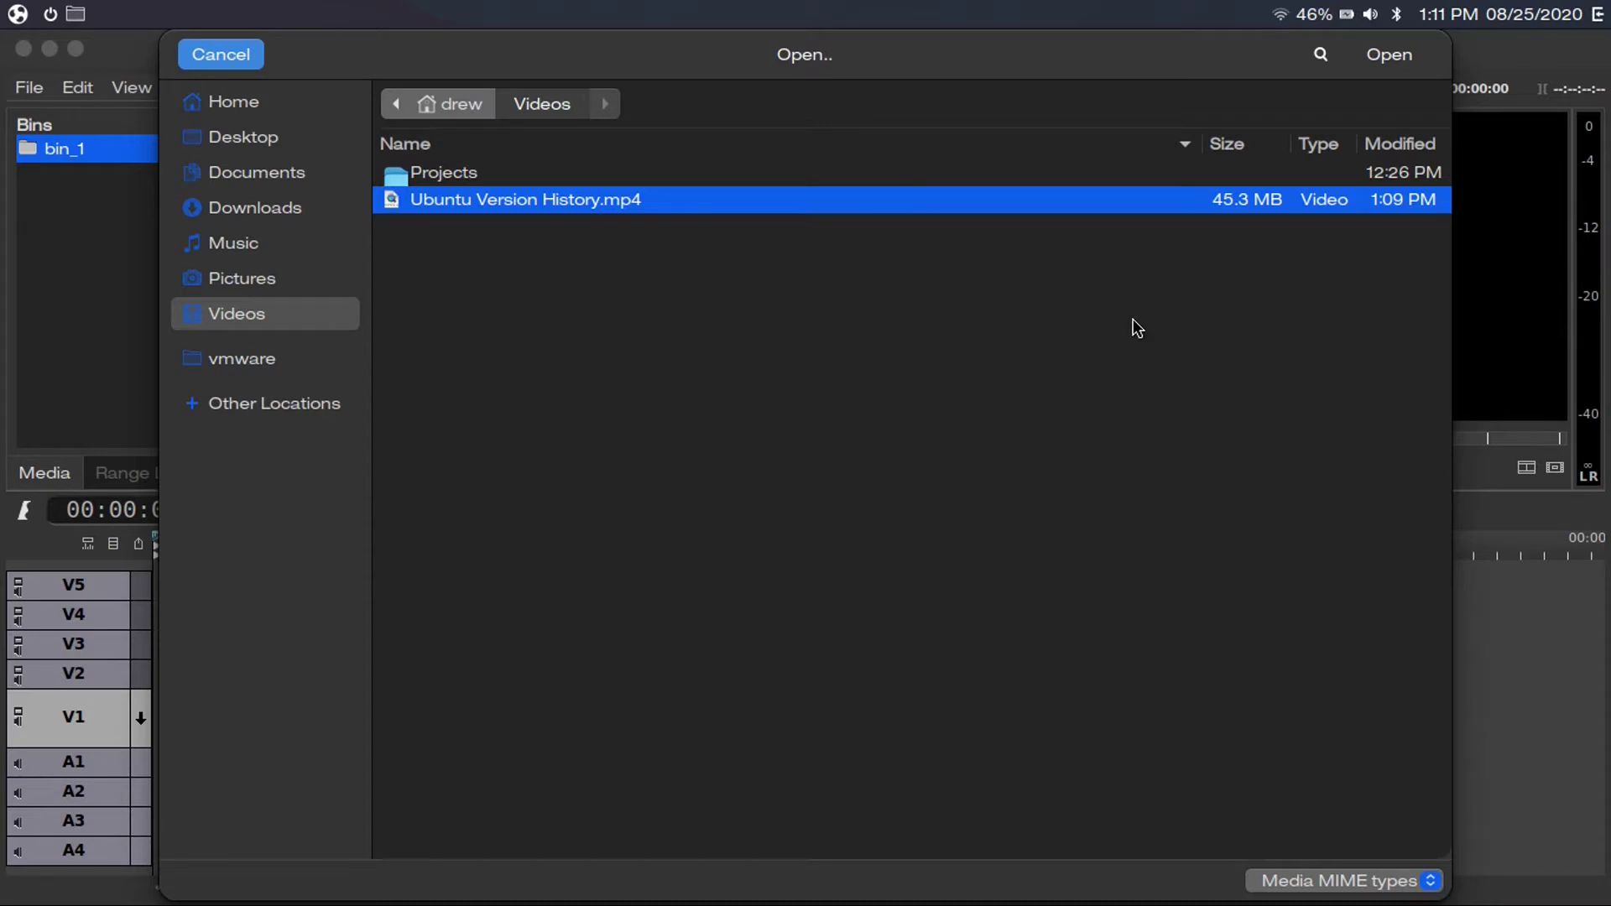
click(1391, 54)
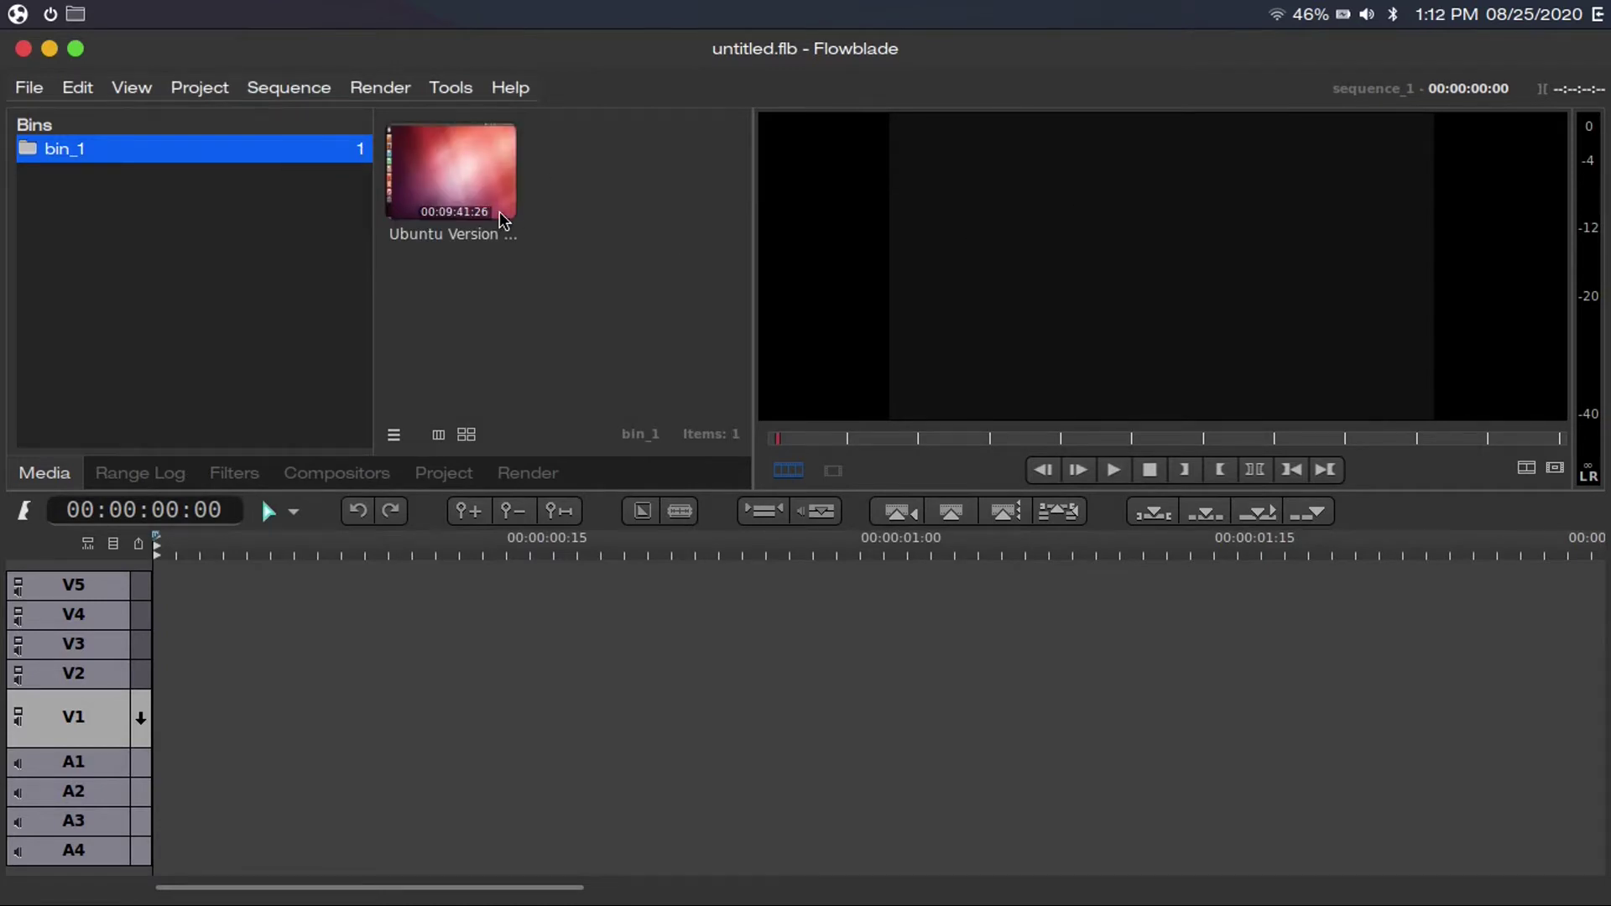
drag(475, 151, 195, 722)
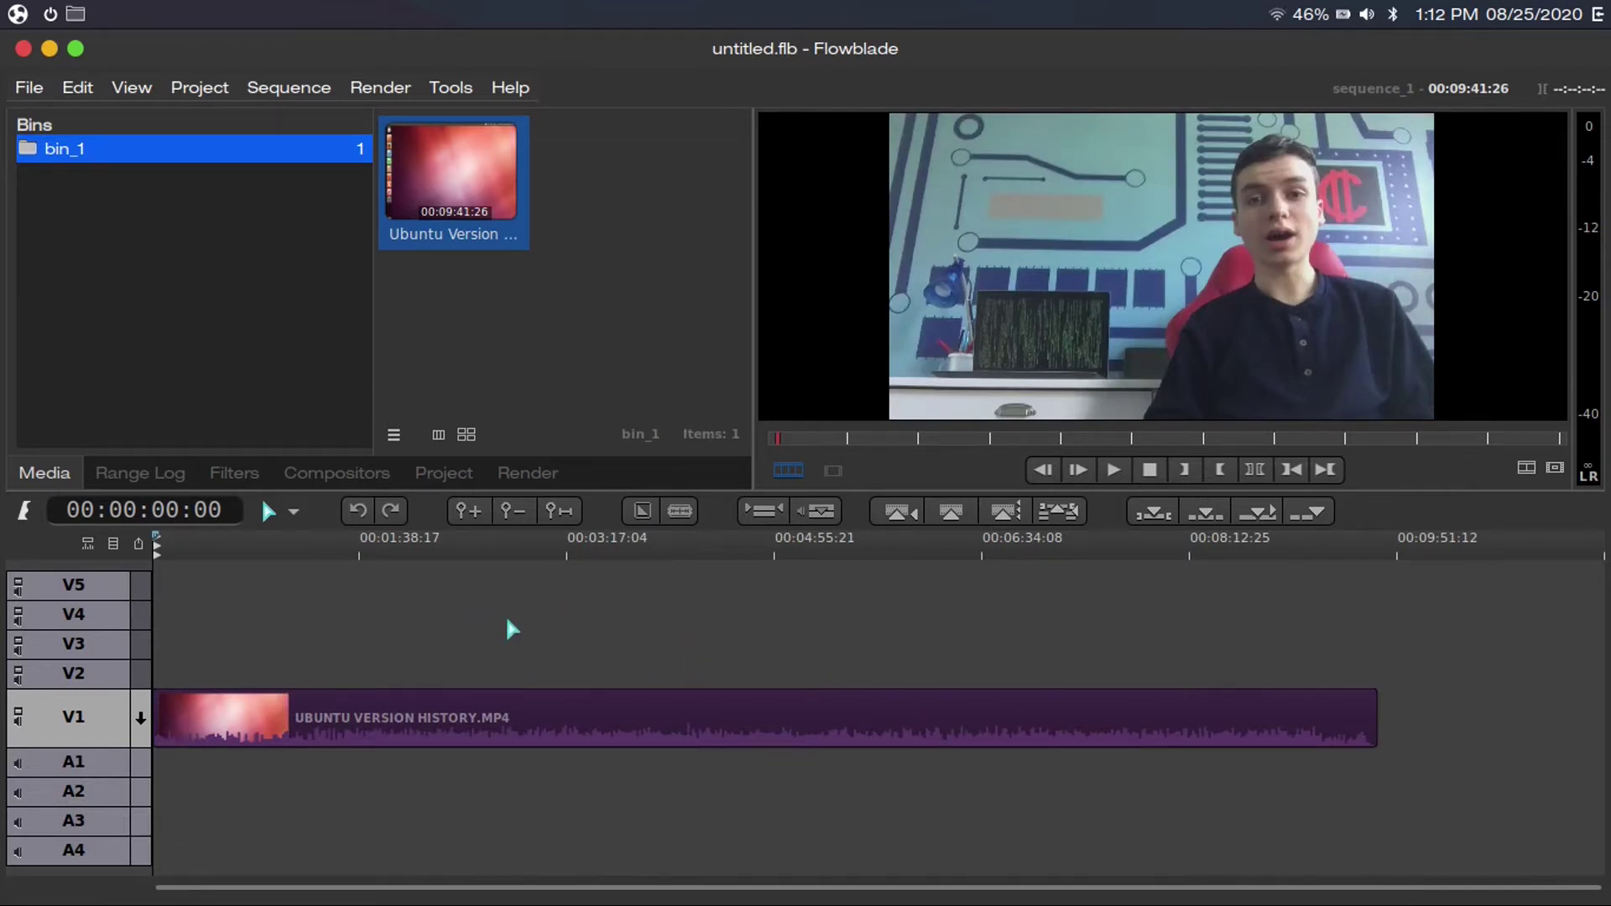
- Append a second copy of the clip to the end of track V1, and undo the addition
key(plus)
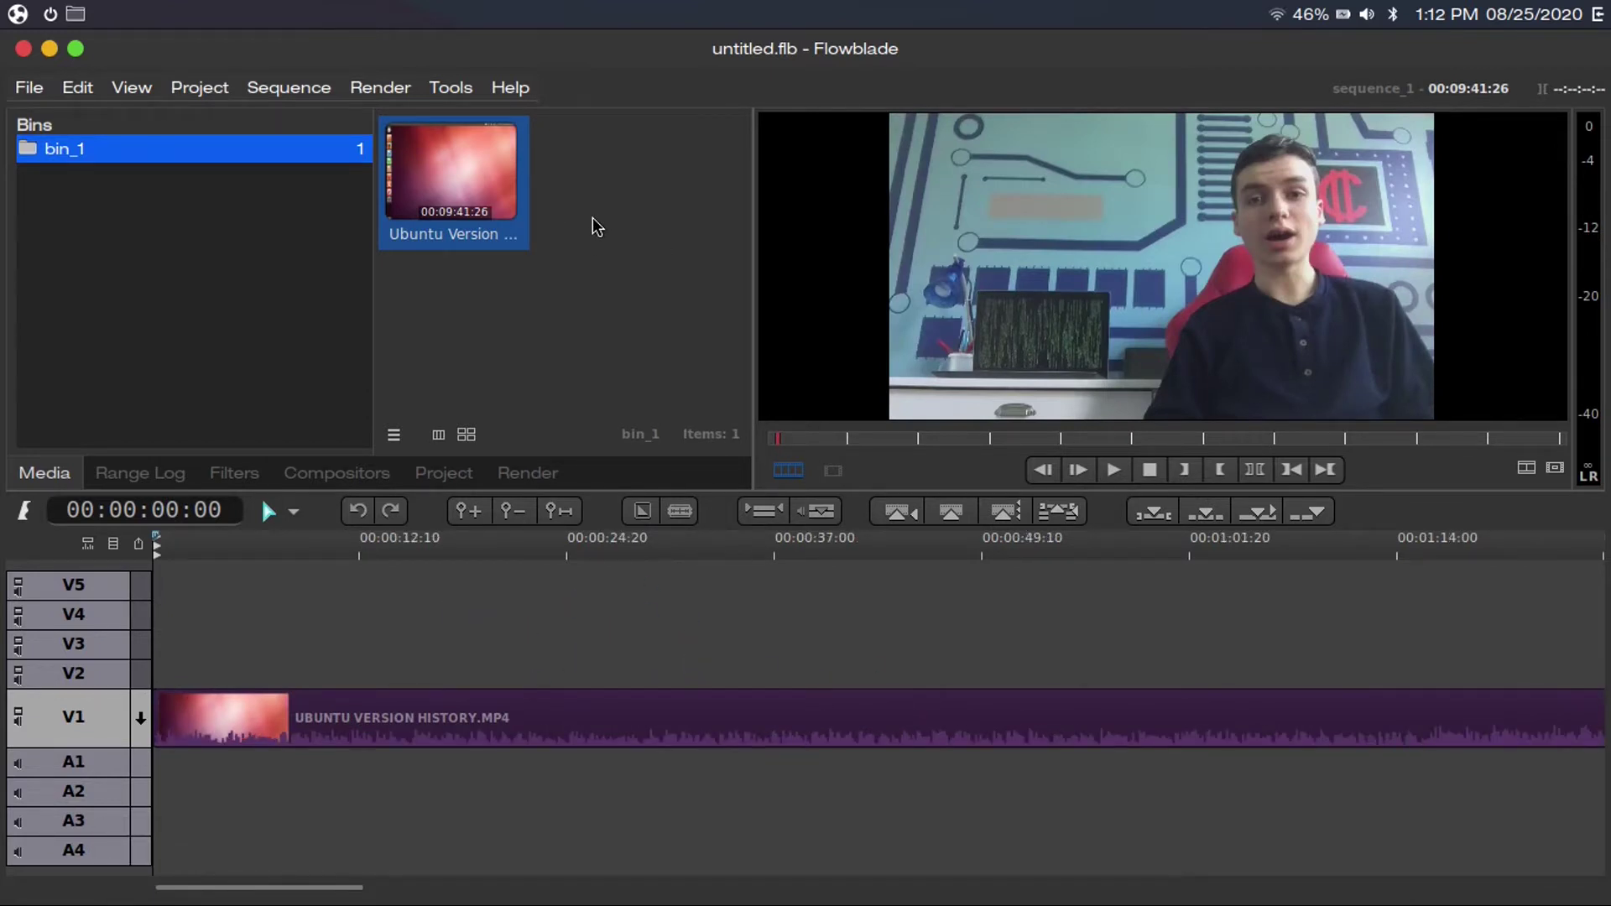
key(minus)
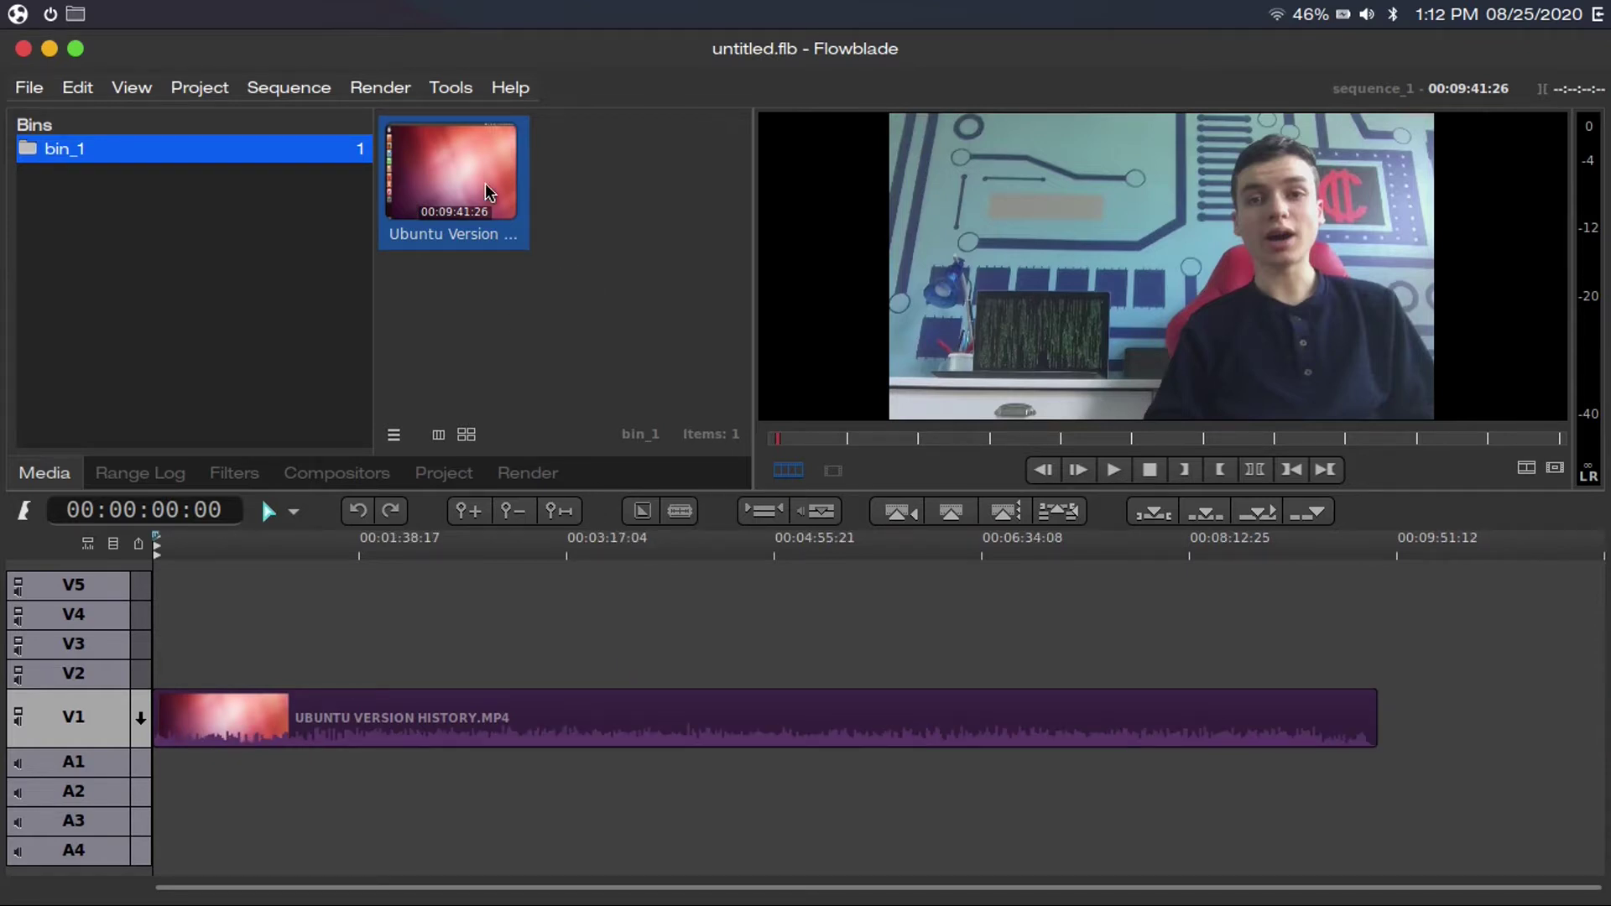
key(u)
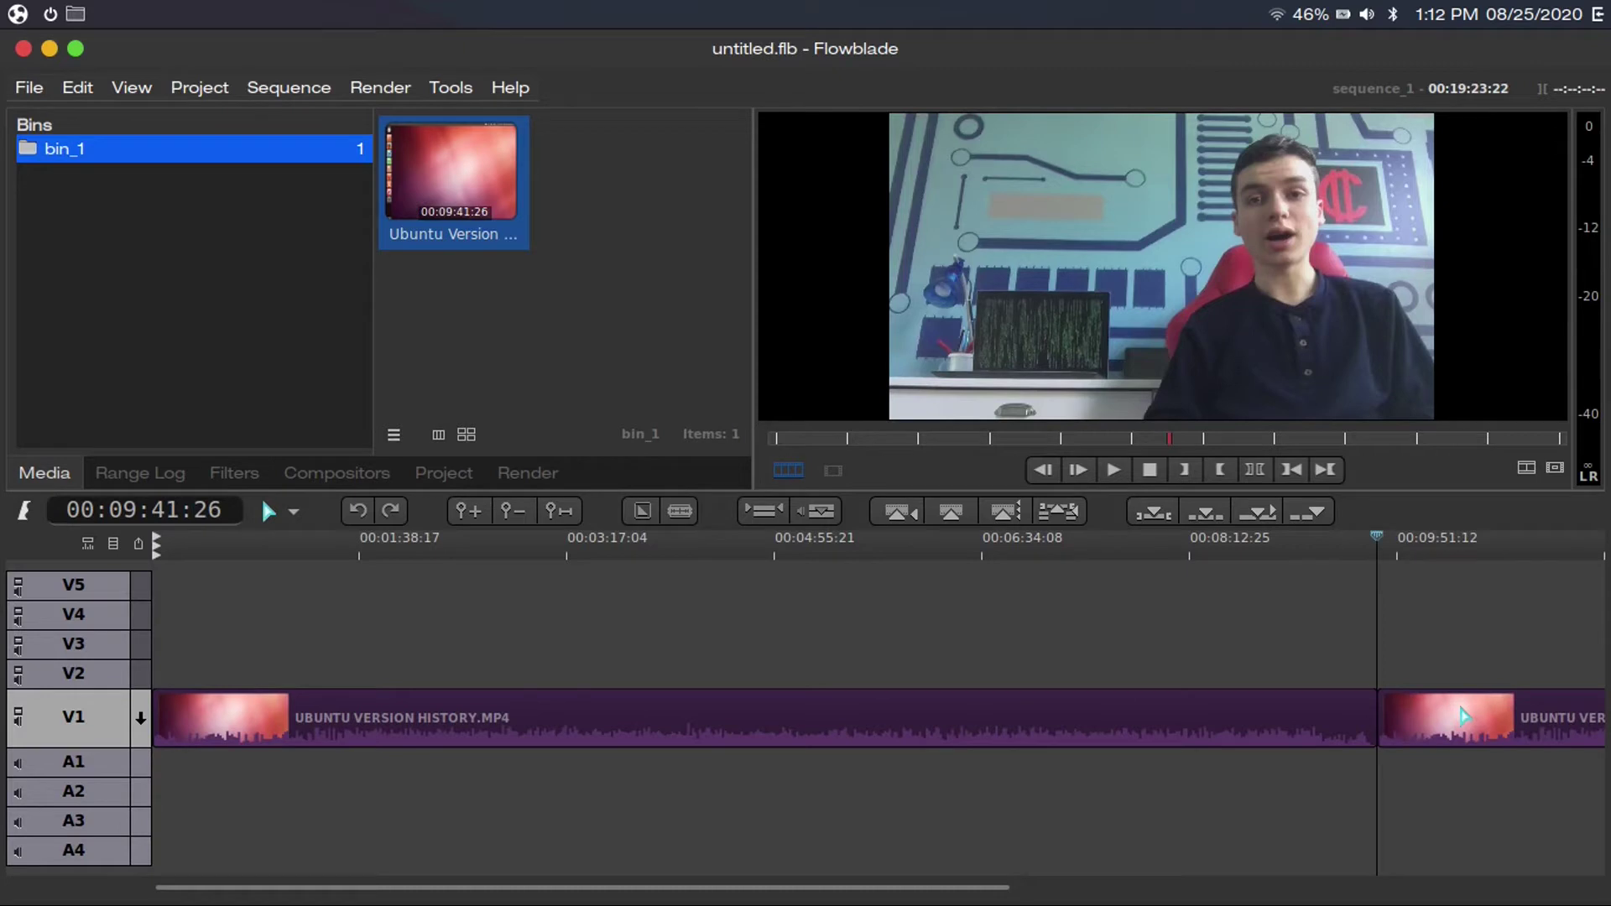
key(ctrl+z)
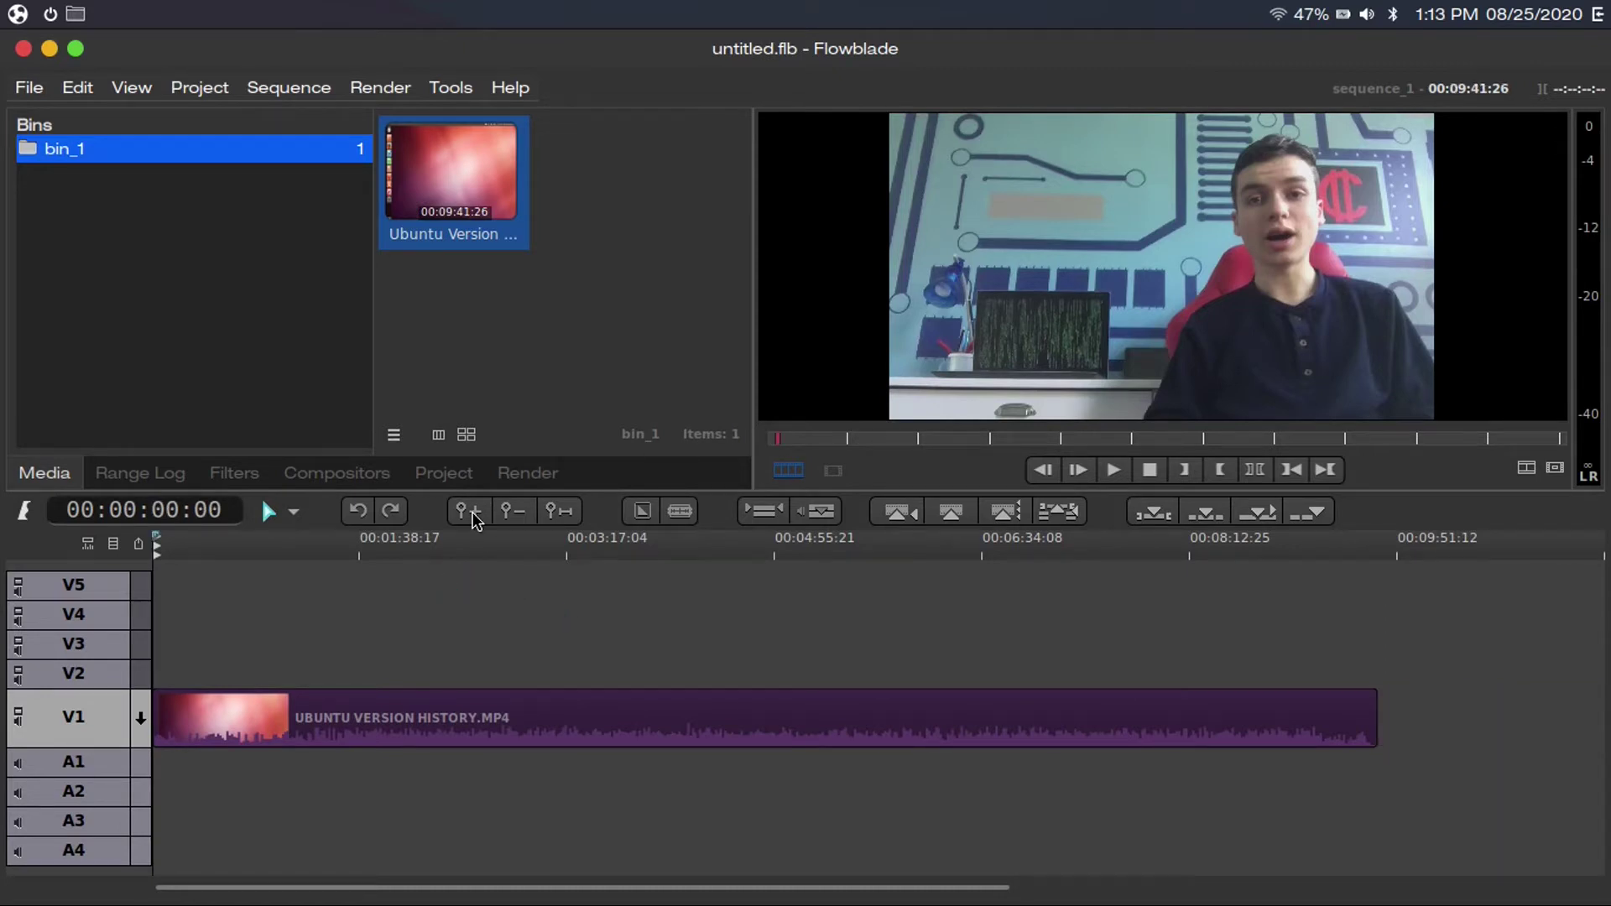
- Split the clip on track V1 at 00:01:15:27
key(plus)
key(plus)
key(plus)
key(plus)
key(plus)
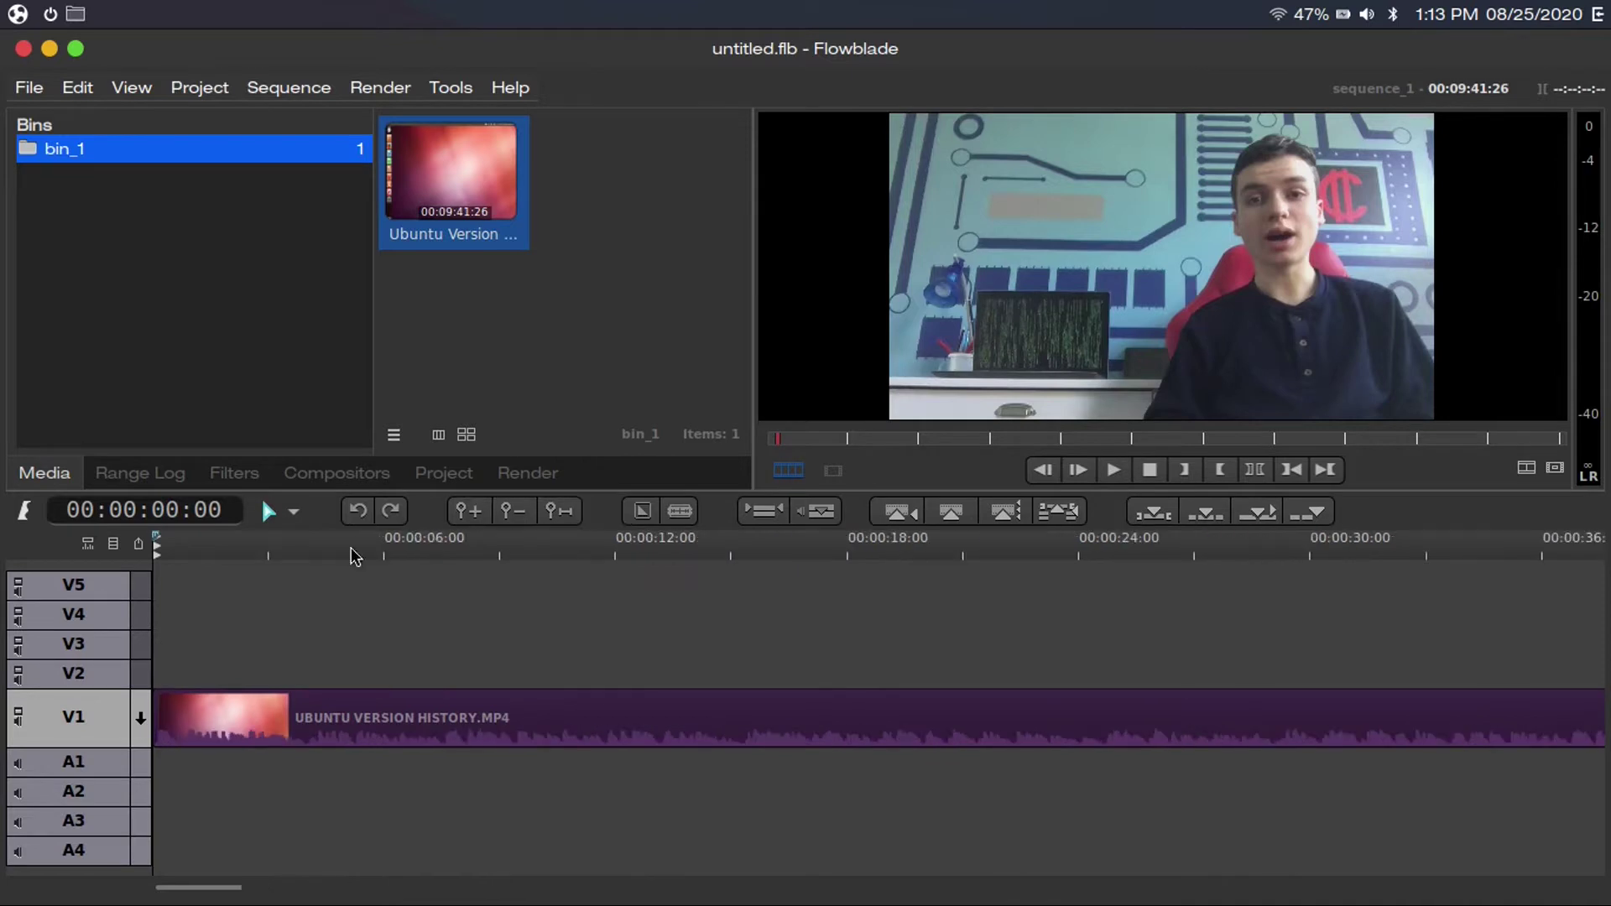
click(387, 890)
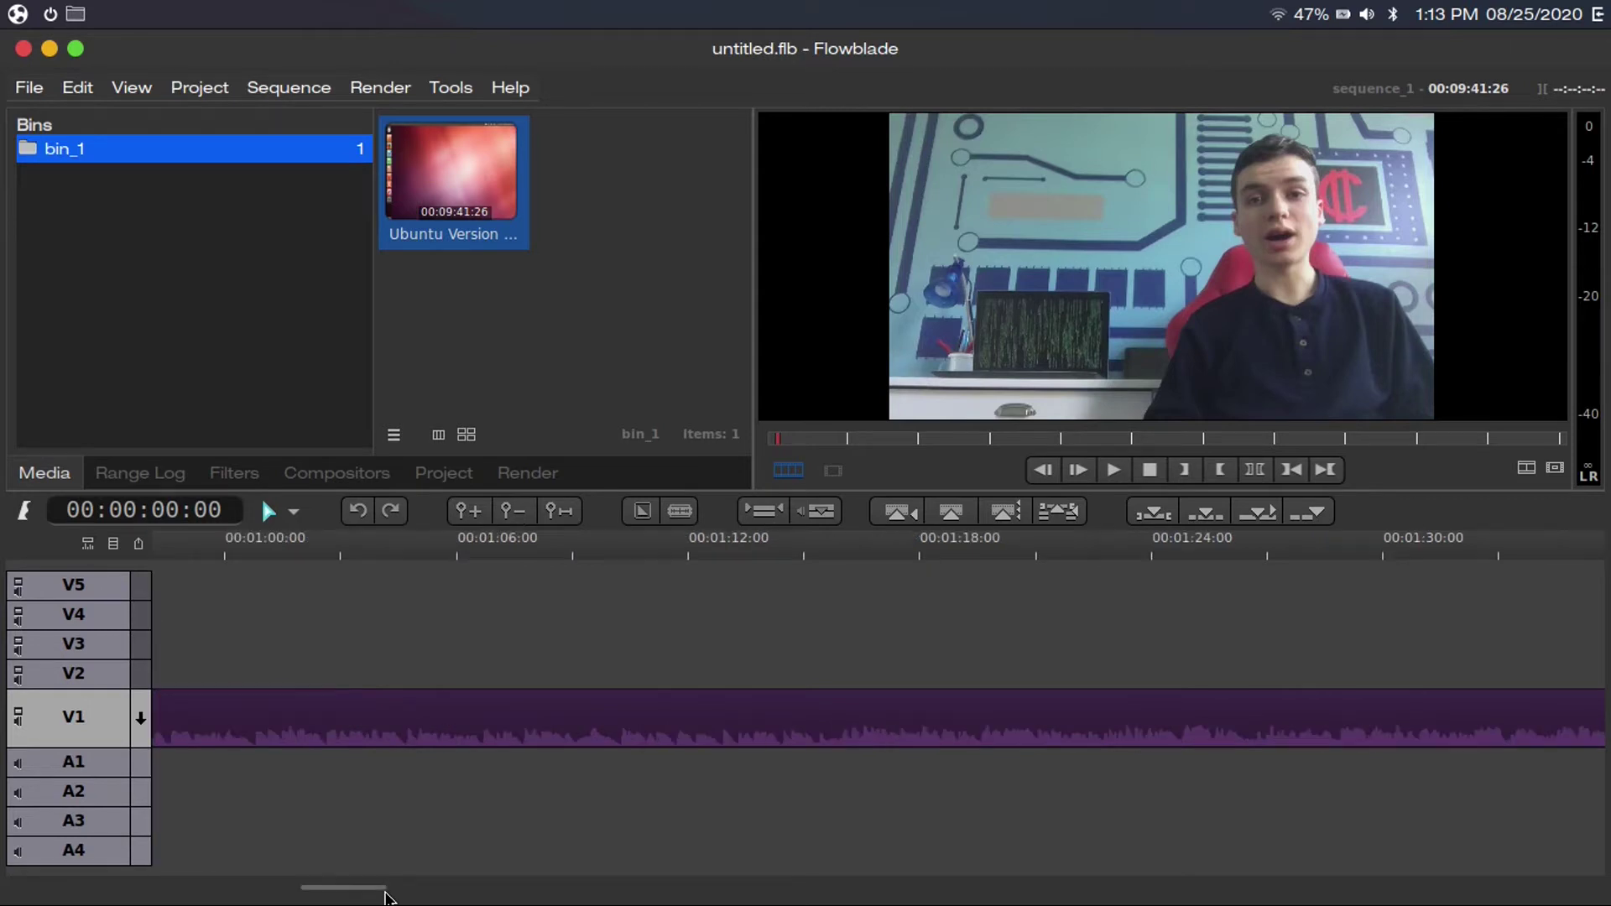
drag(739, 554, 839, 559)
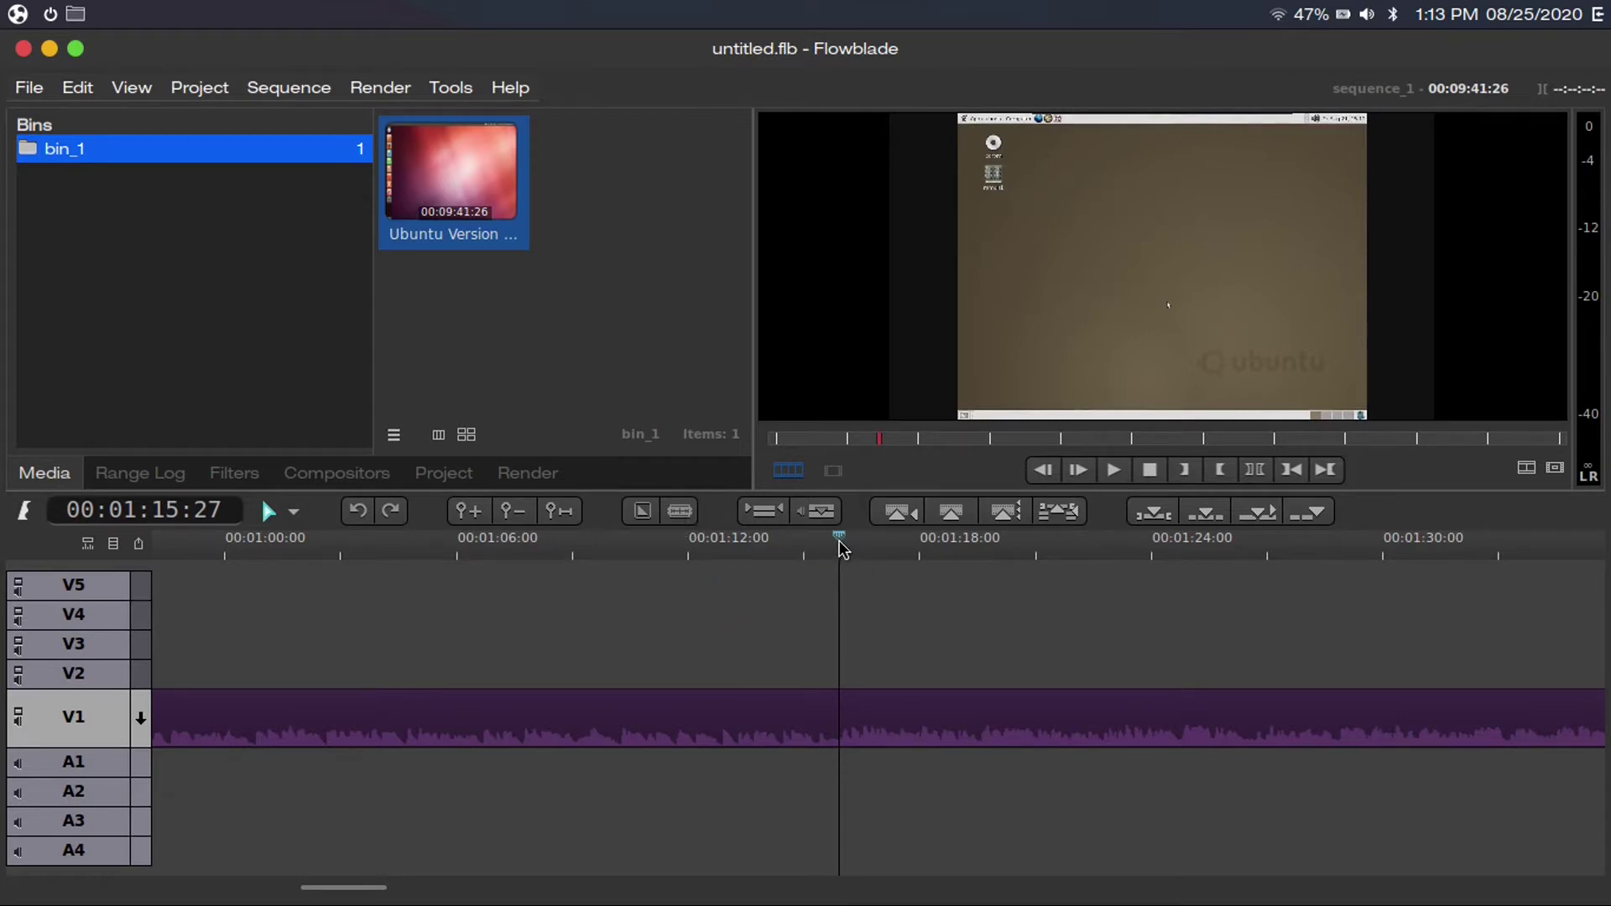
key(x)
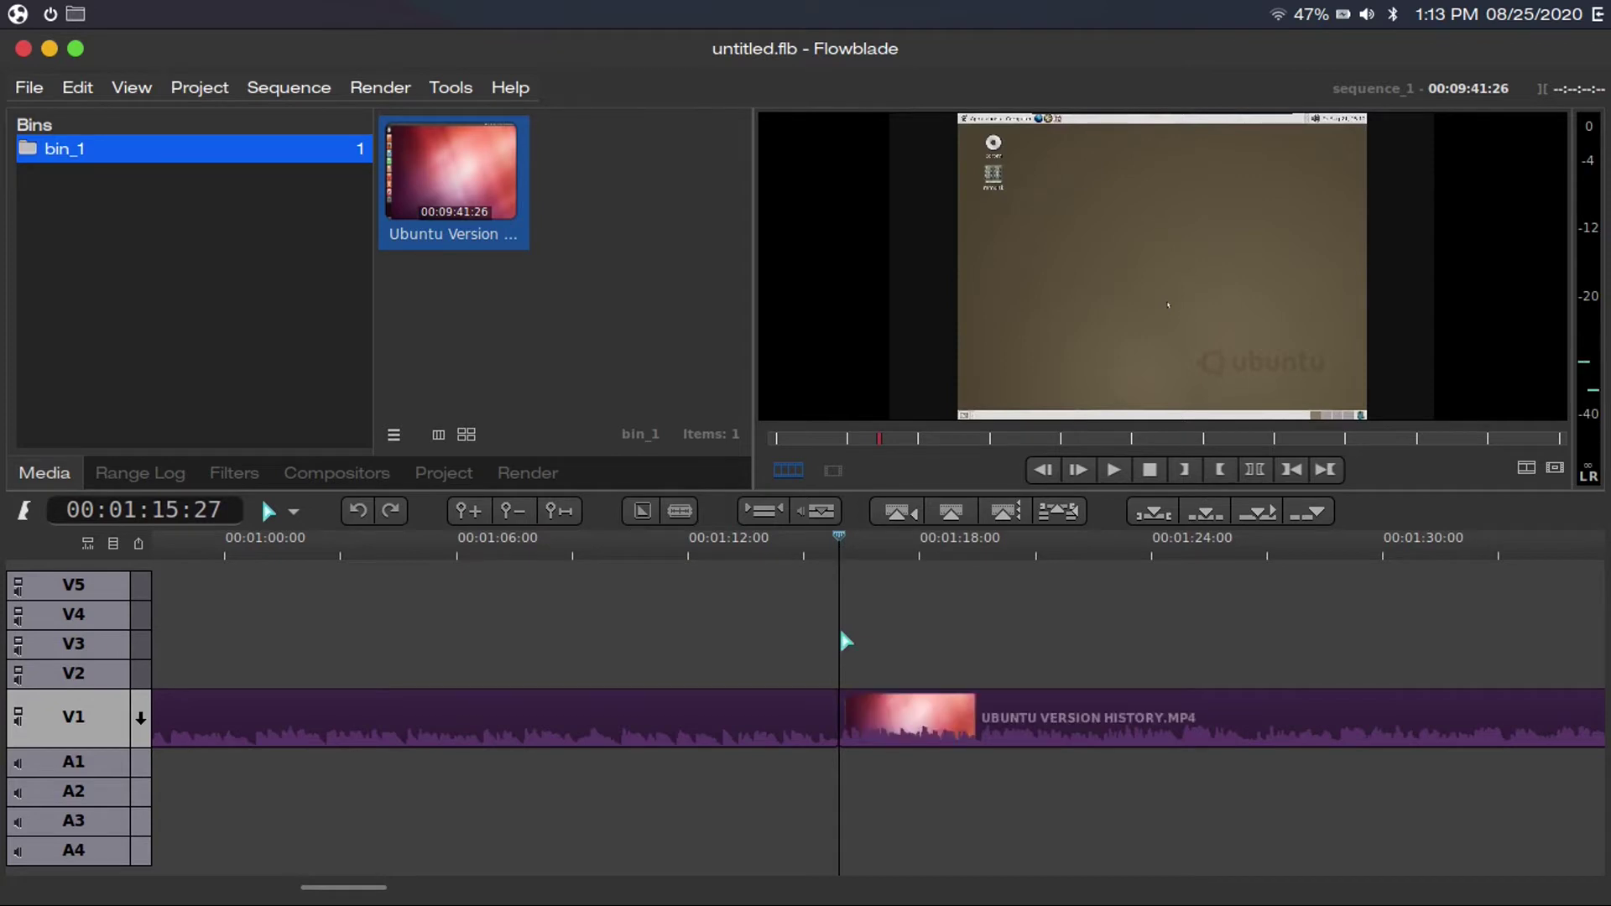
- Delete the part of the video before the cut on V1 and return the playhead to the start
click(741, 713)
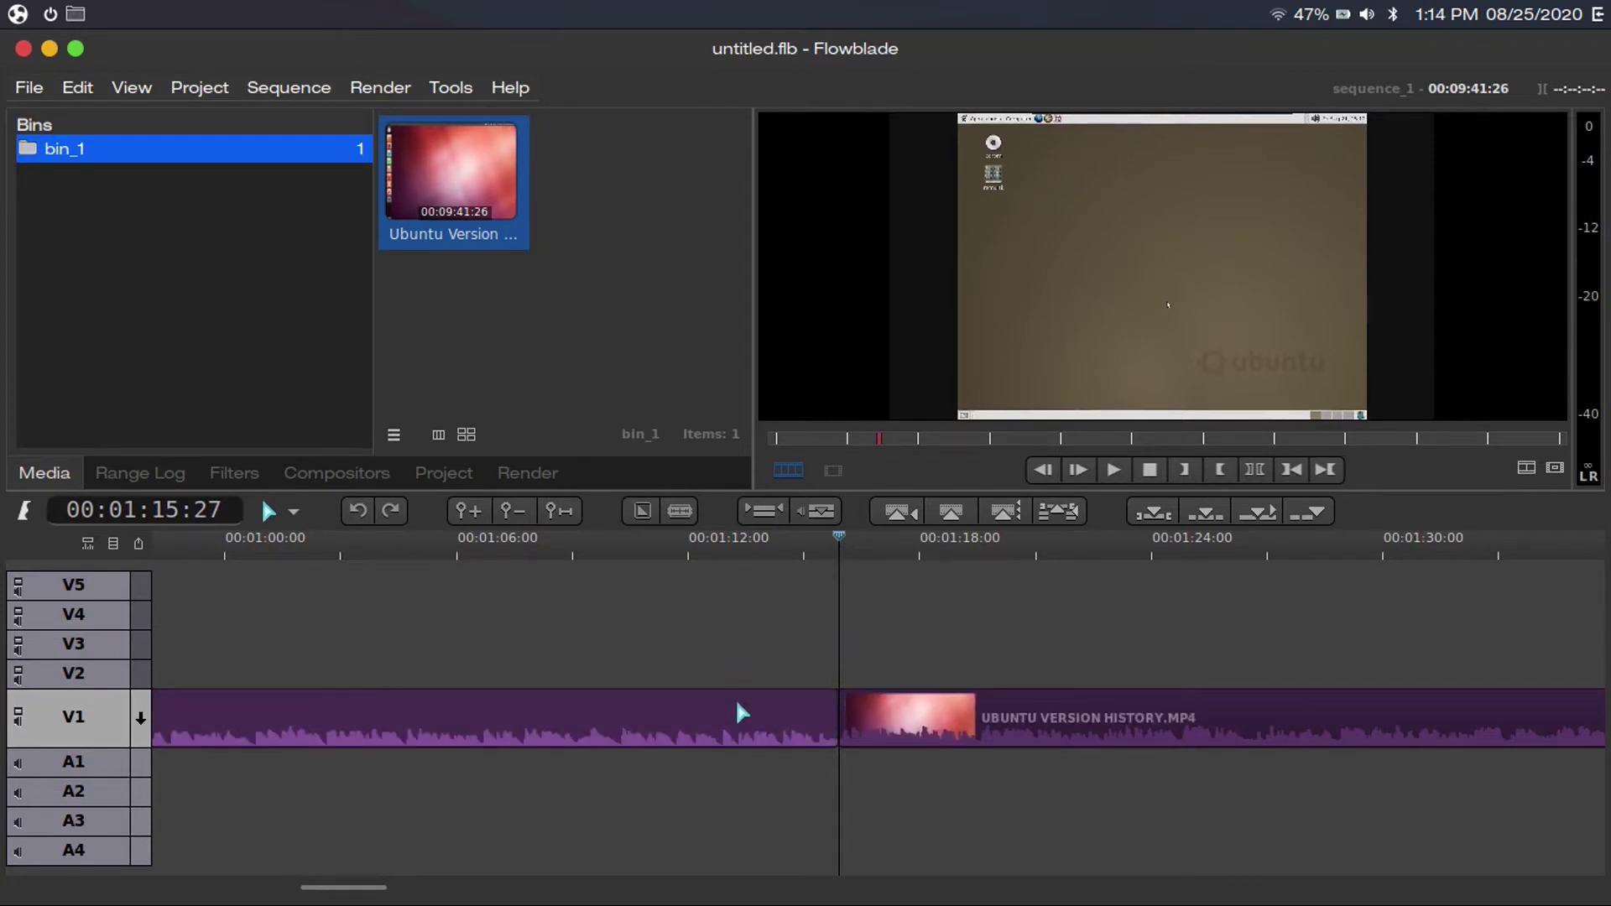
key(Delete)
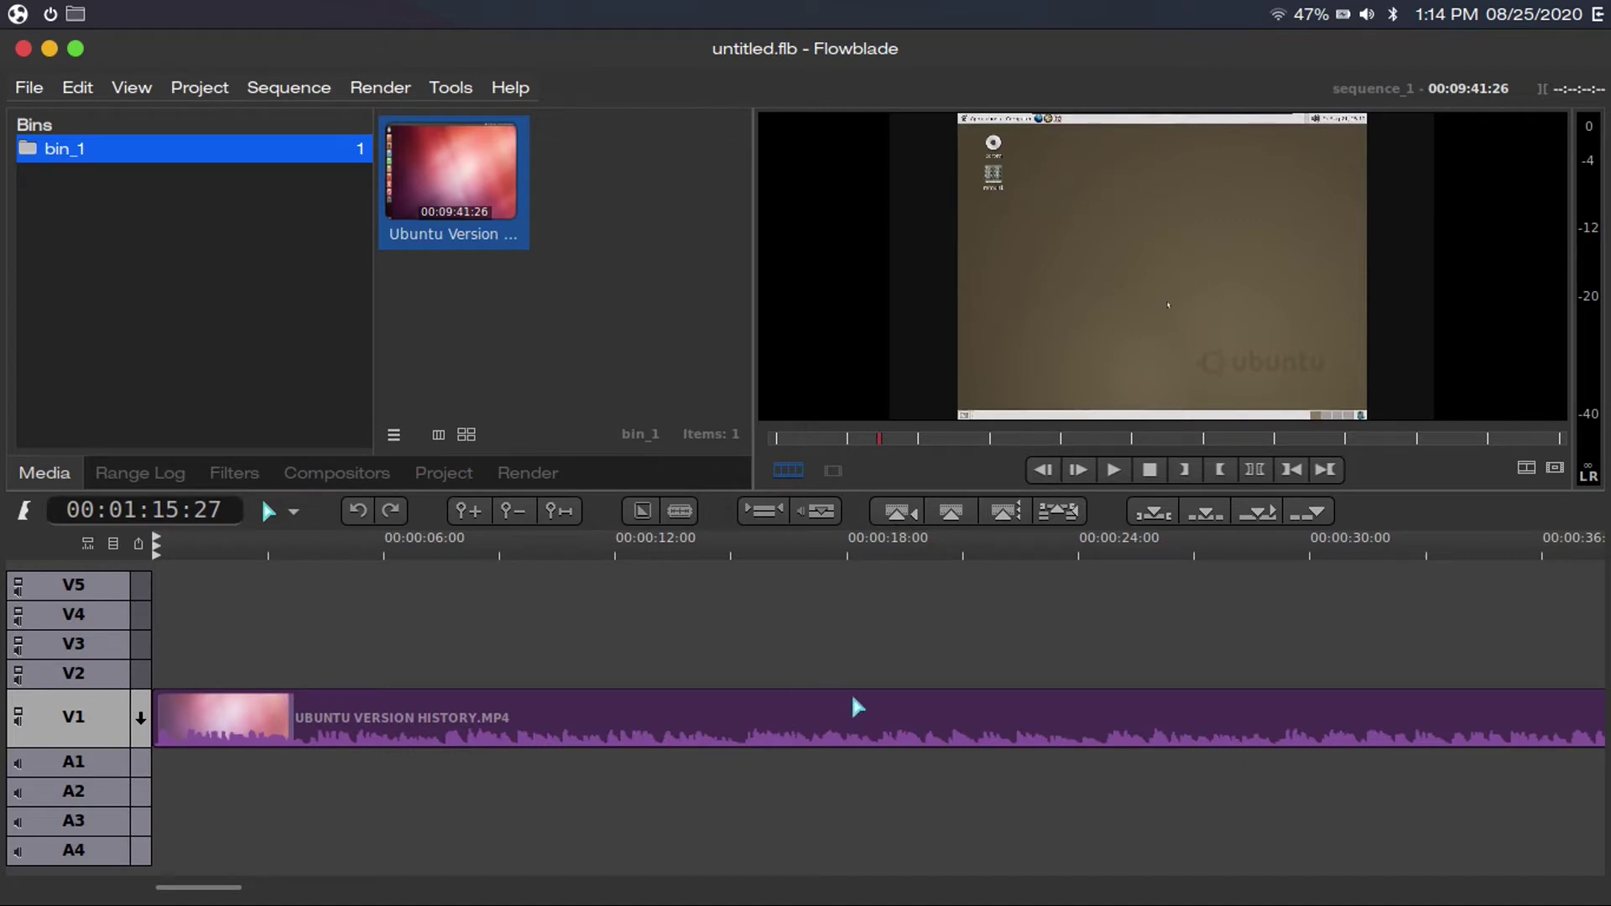
click(776, 635)
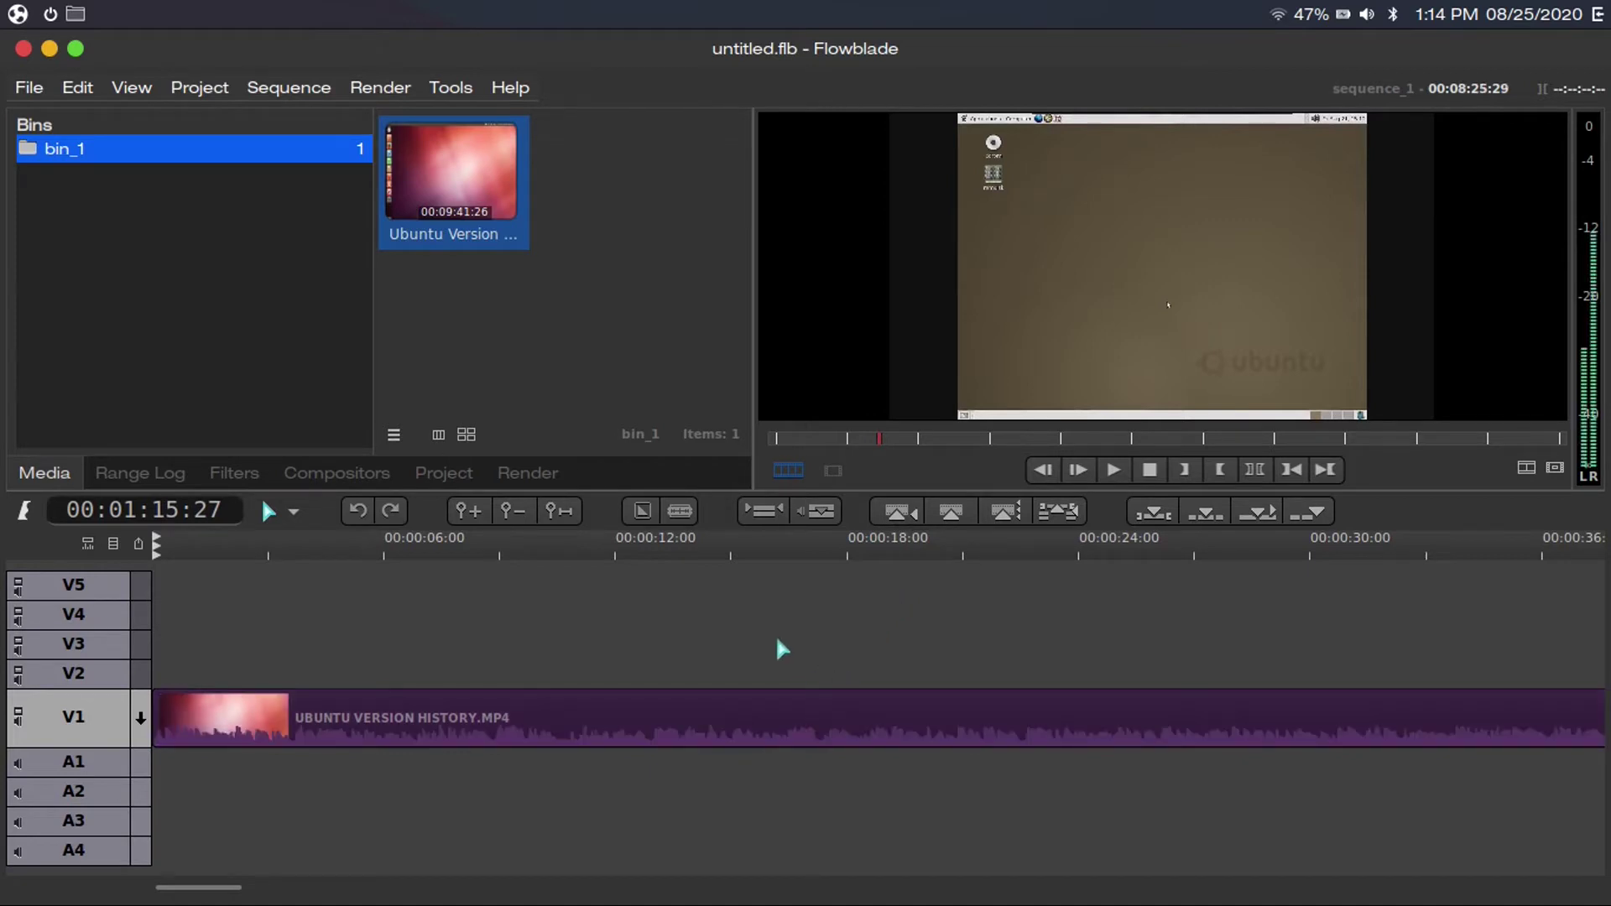
click(214, 541)
key(Home)
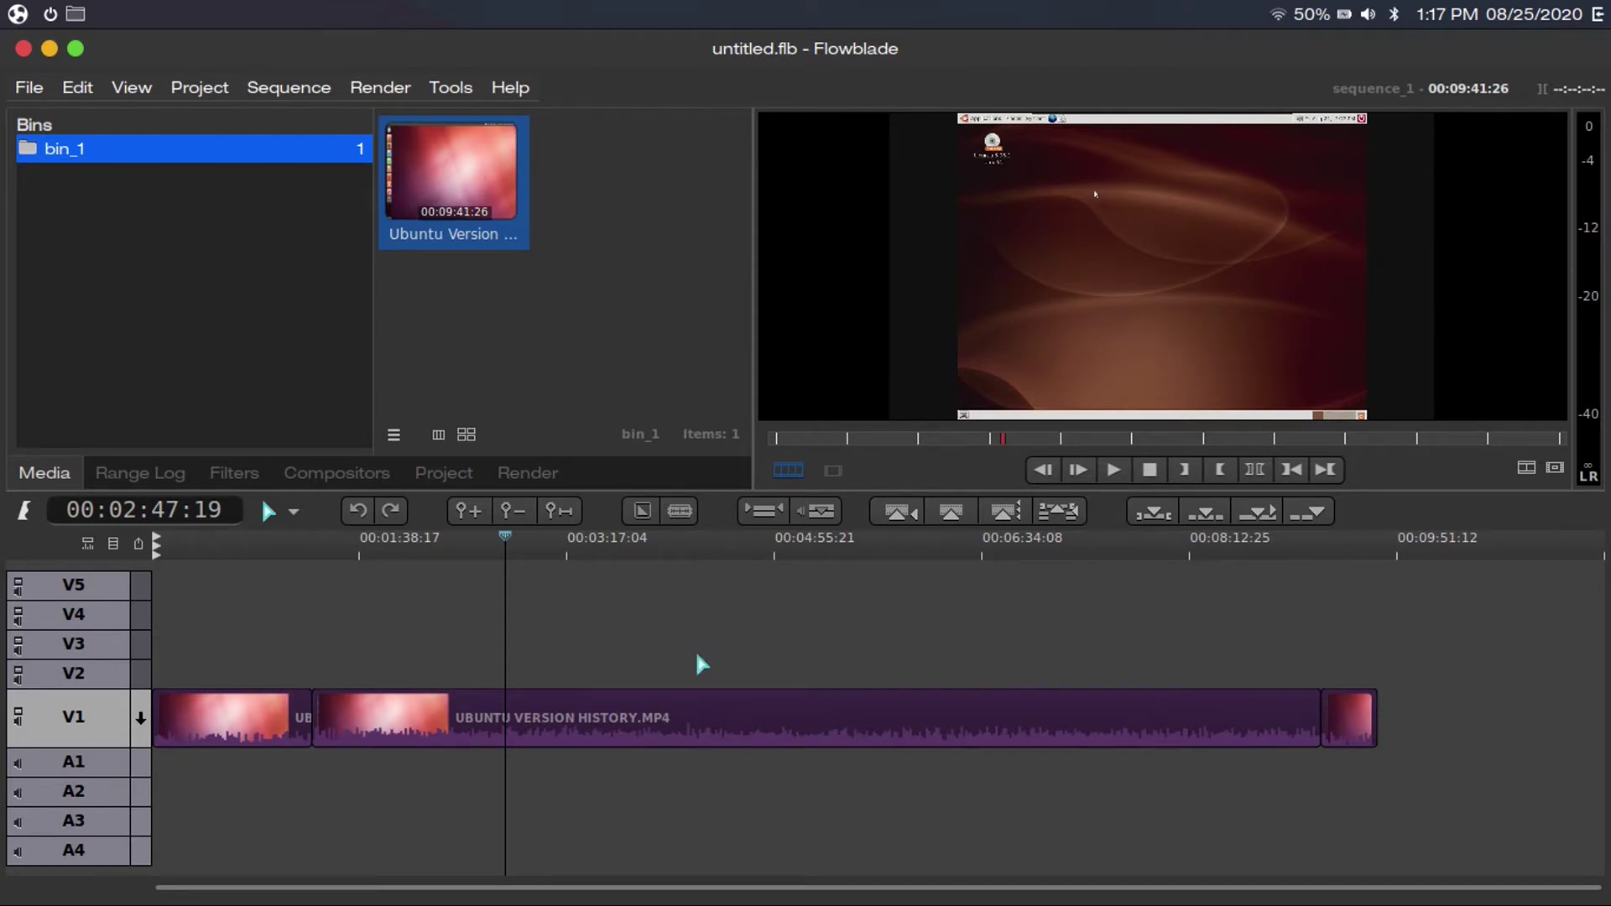
- Render a fast-motion version of the long middle clip on V1 at 2900% speed, keeping the default file name and encoding
right_click(713, 702)
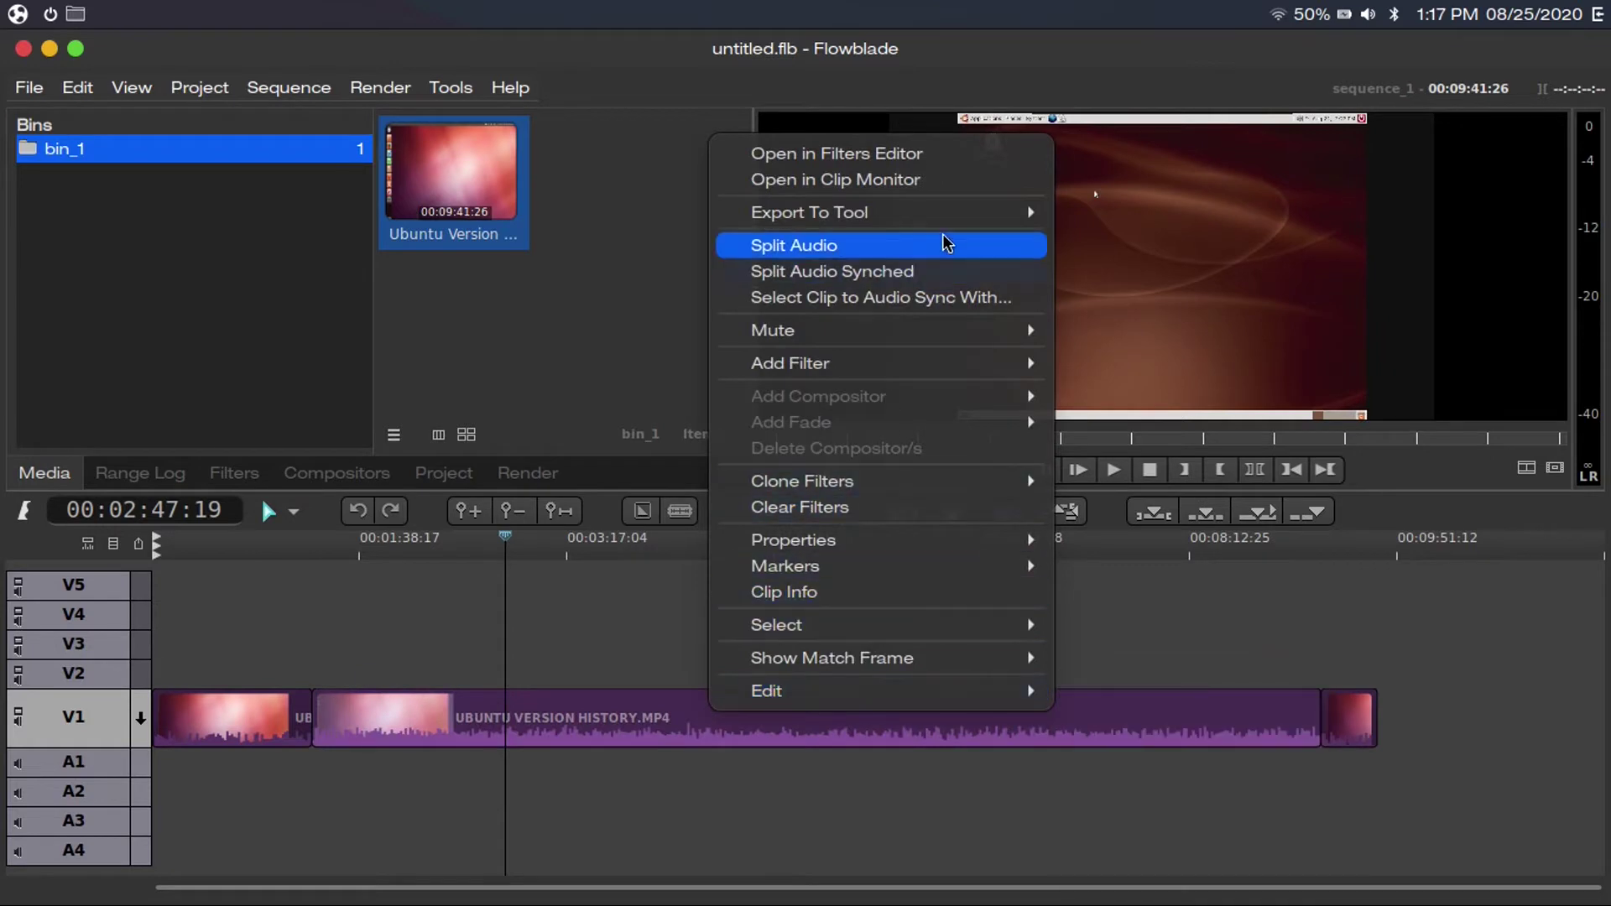
mouse_move(953, 215)
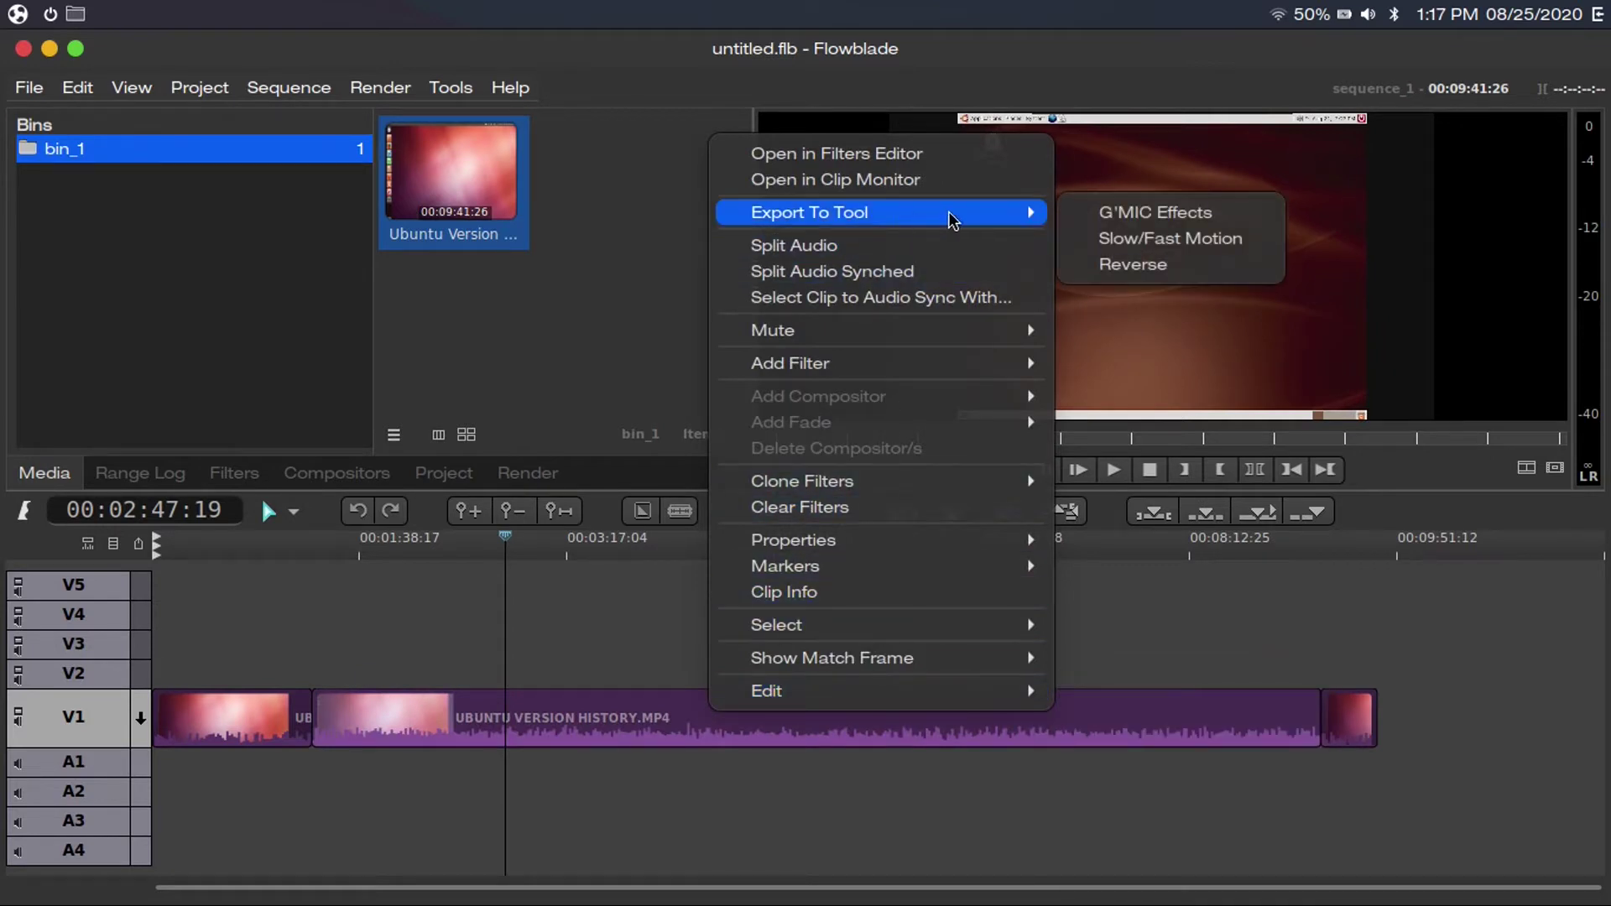
click(1103, 241)
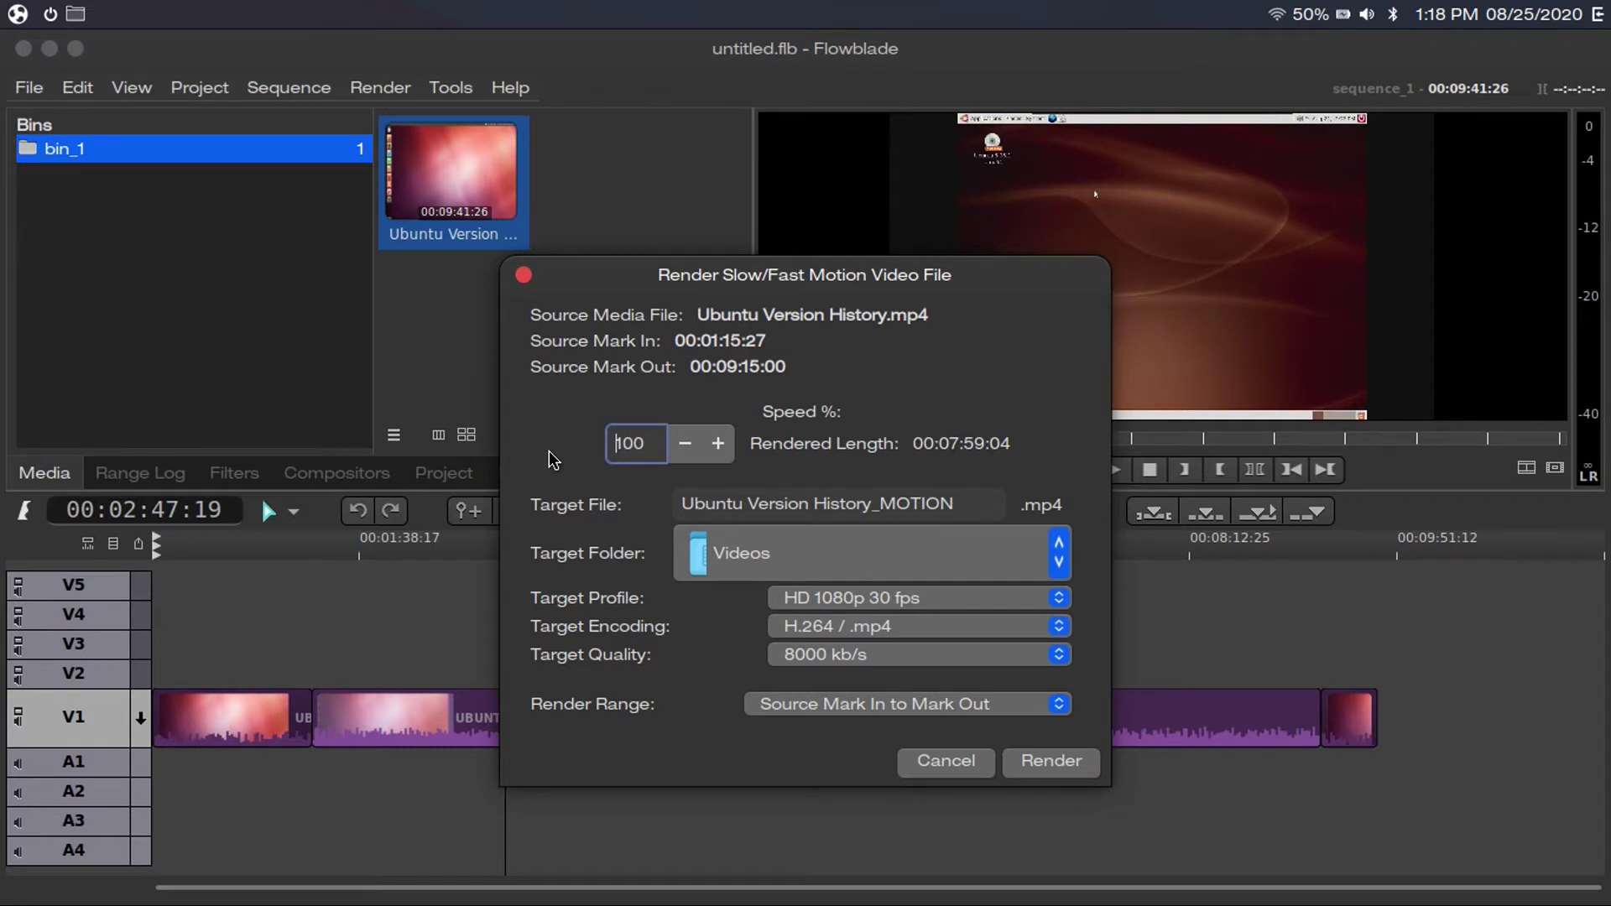
text(29)
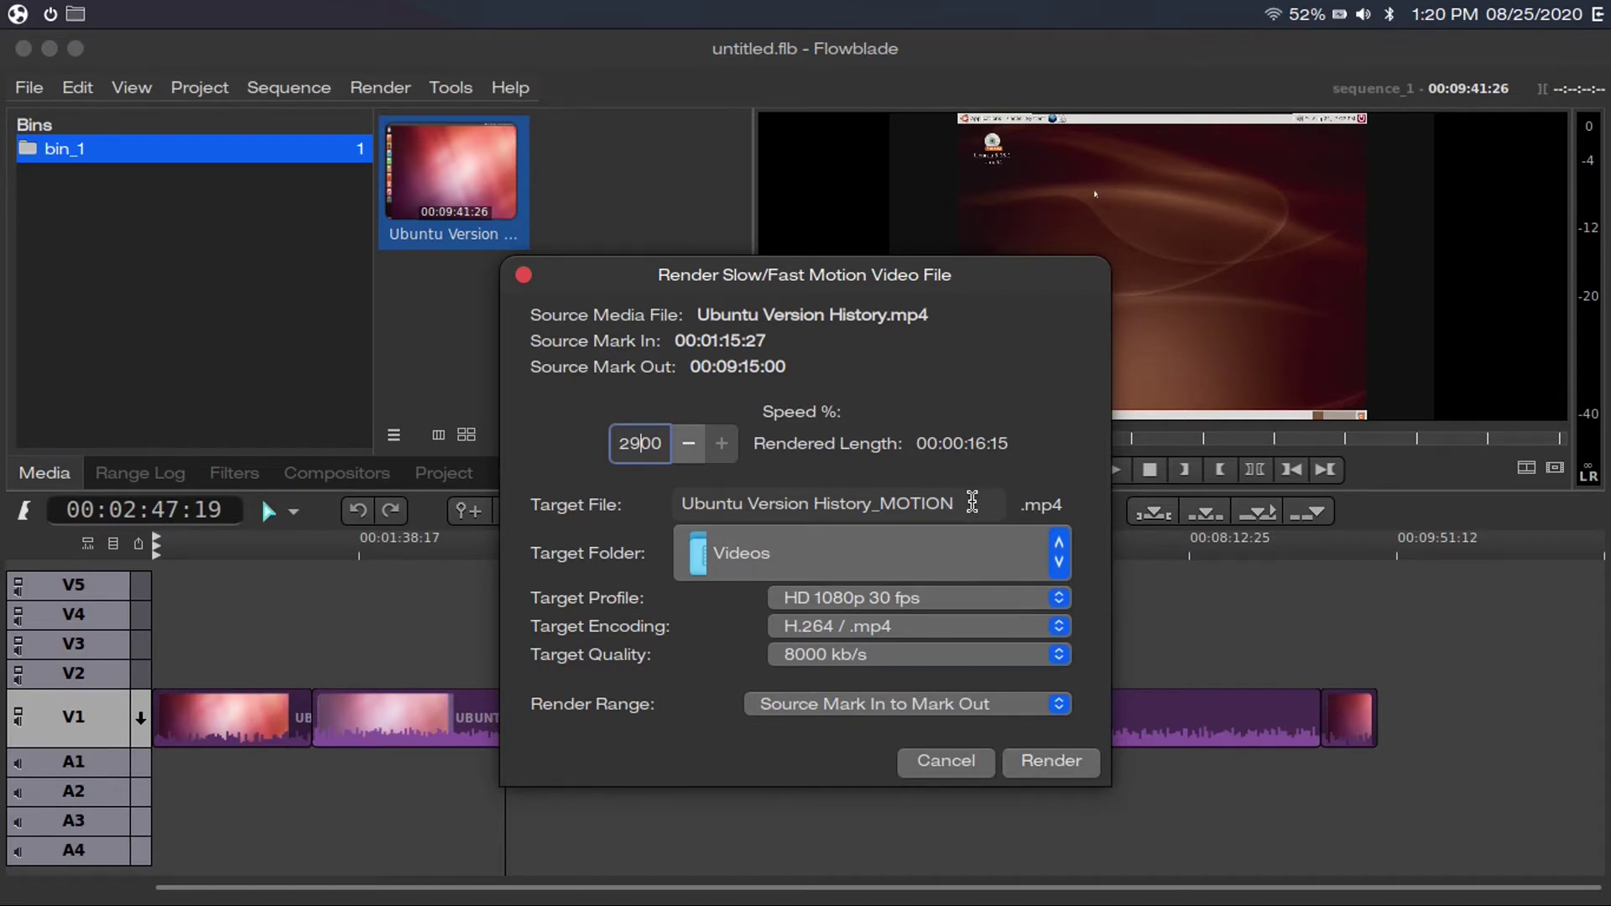
click(1028, 769)
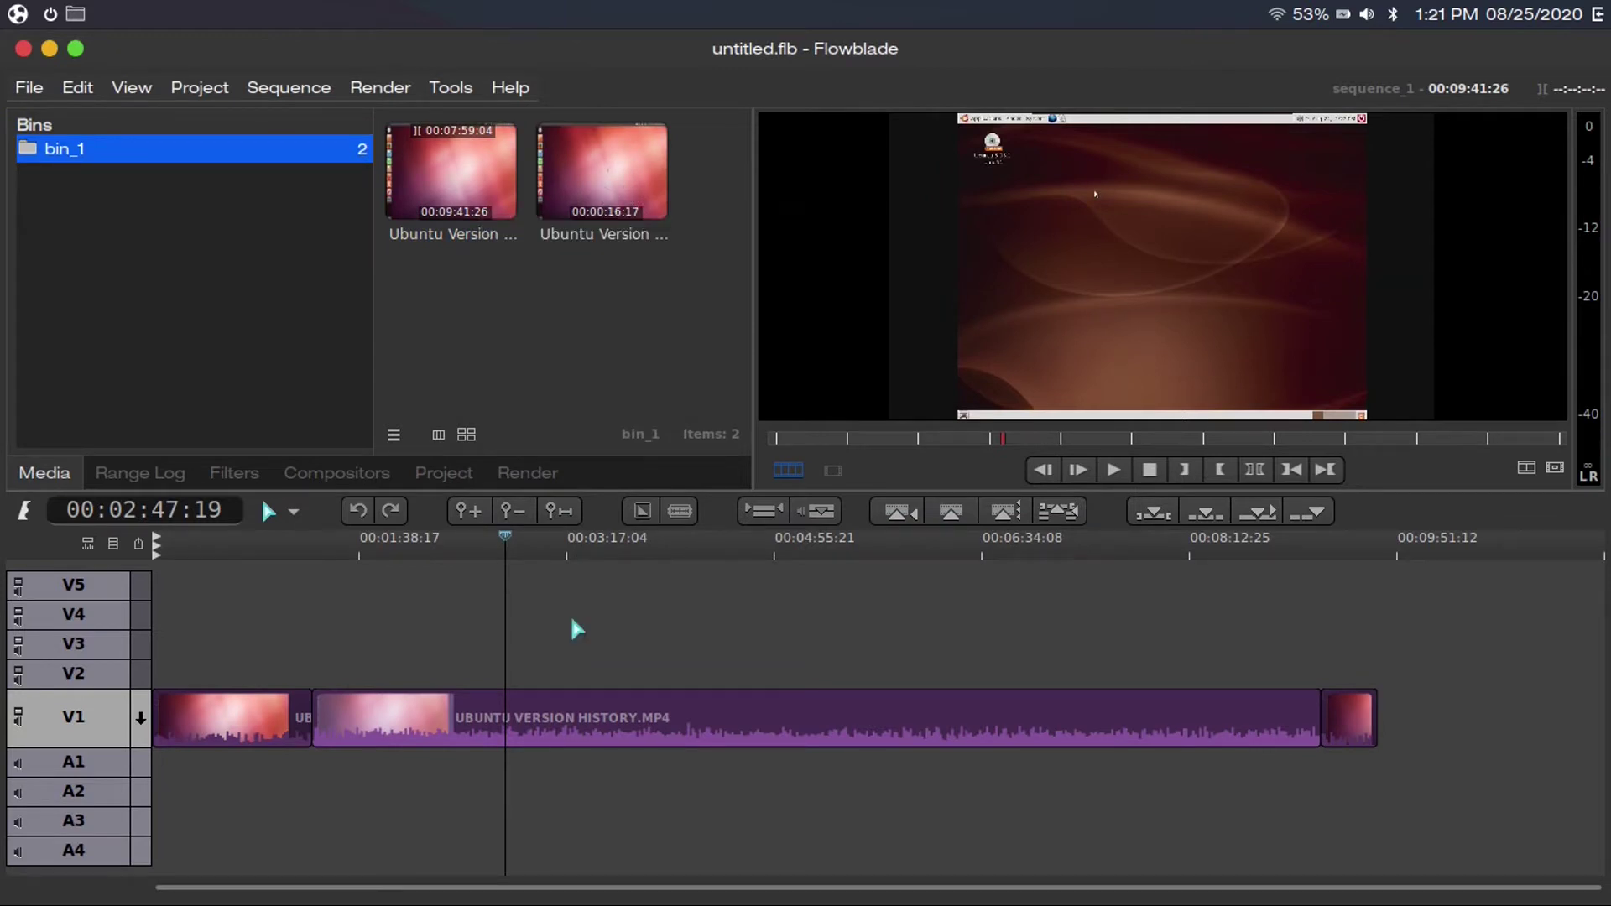
- Replace the long middle clip on V1 with the rendered fast-motion clip from the bin
key(ctrl+z)
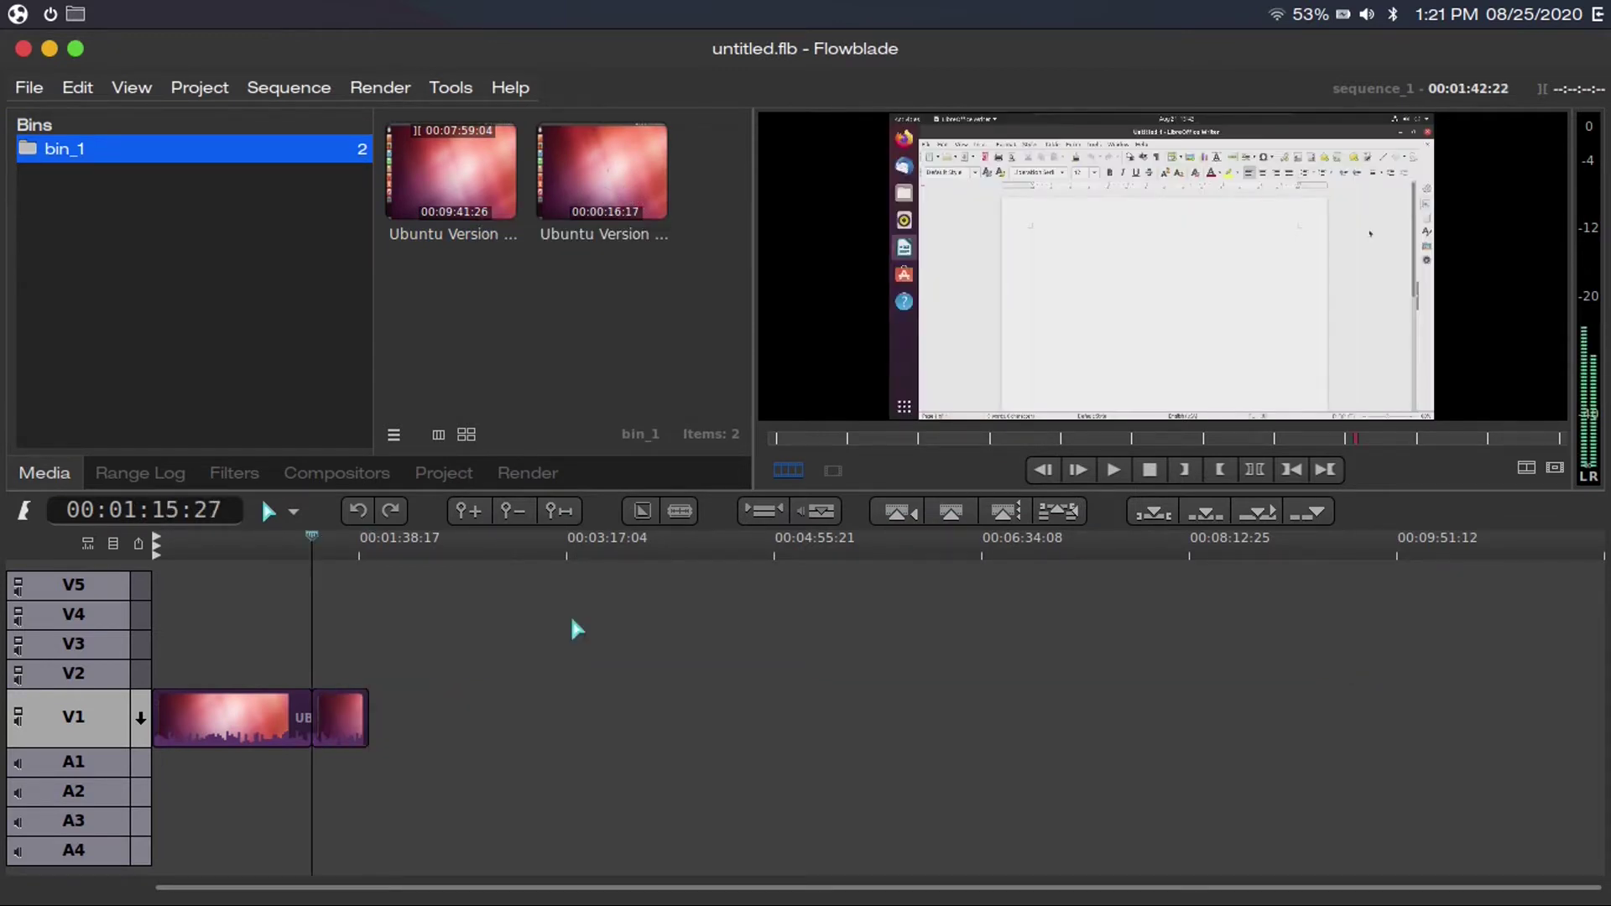
drag(612, 169, 326, 705)
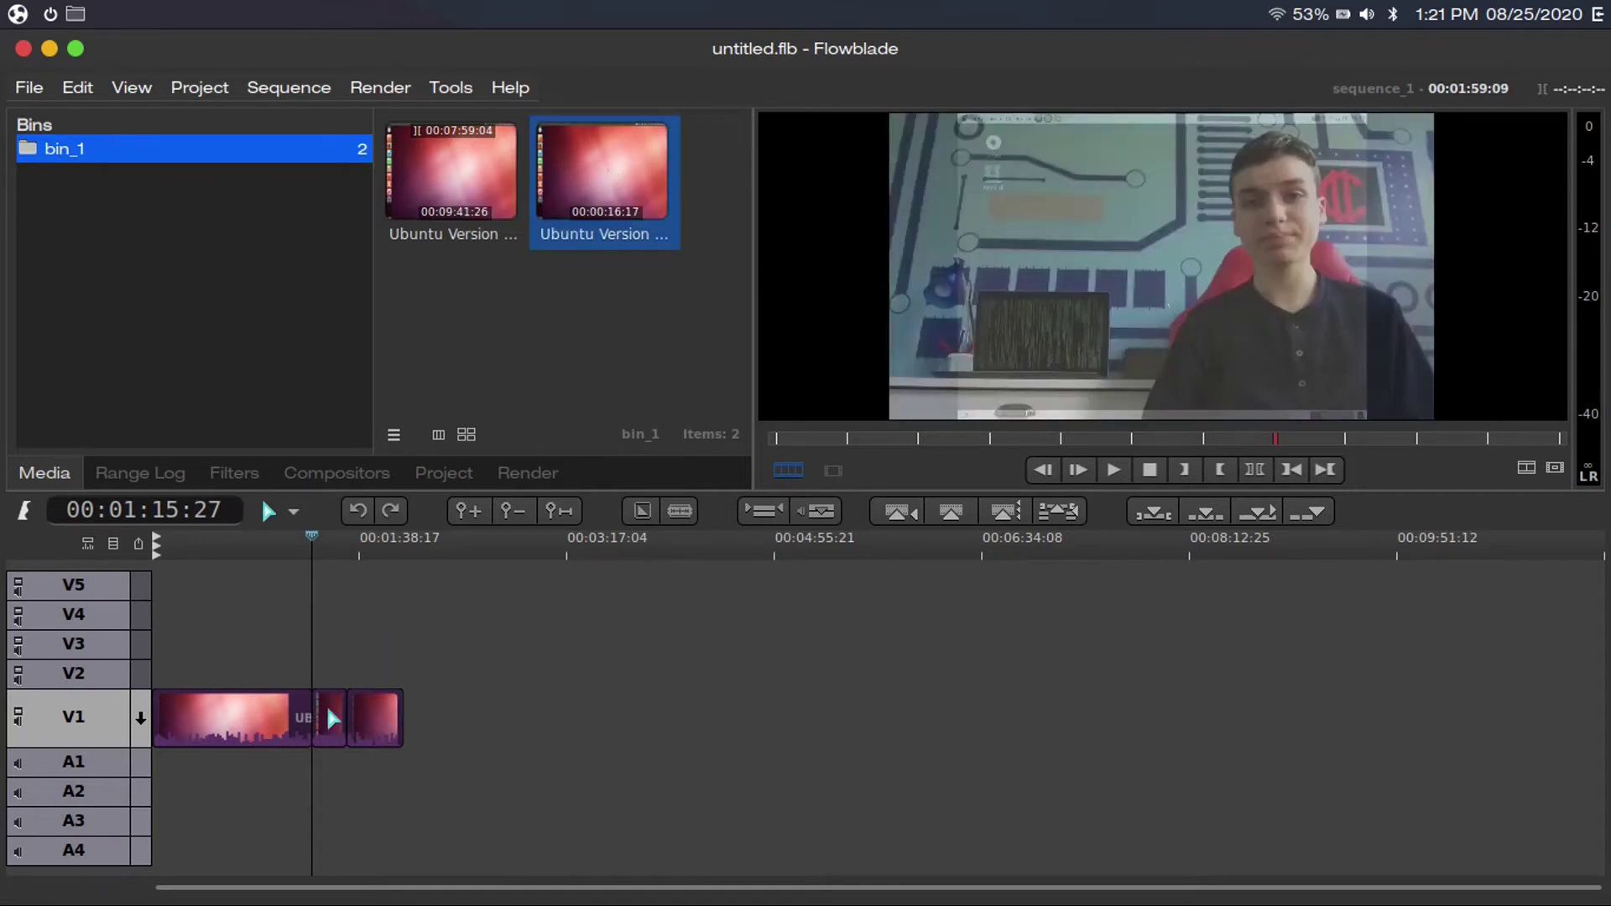
- Mute the audio of the fast-motion clip on V1 and preview it from its start
right_click(327, 705)
mouse_move(460, 337)
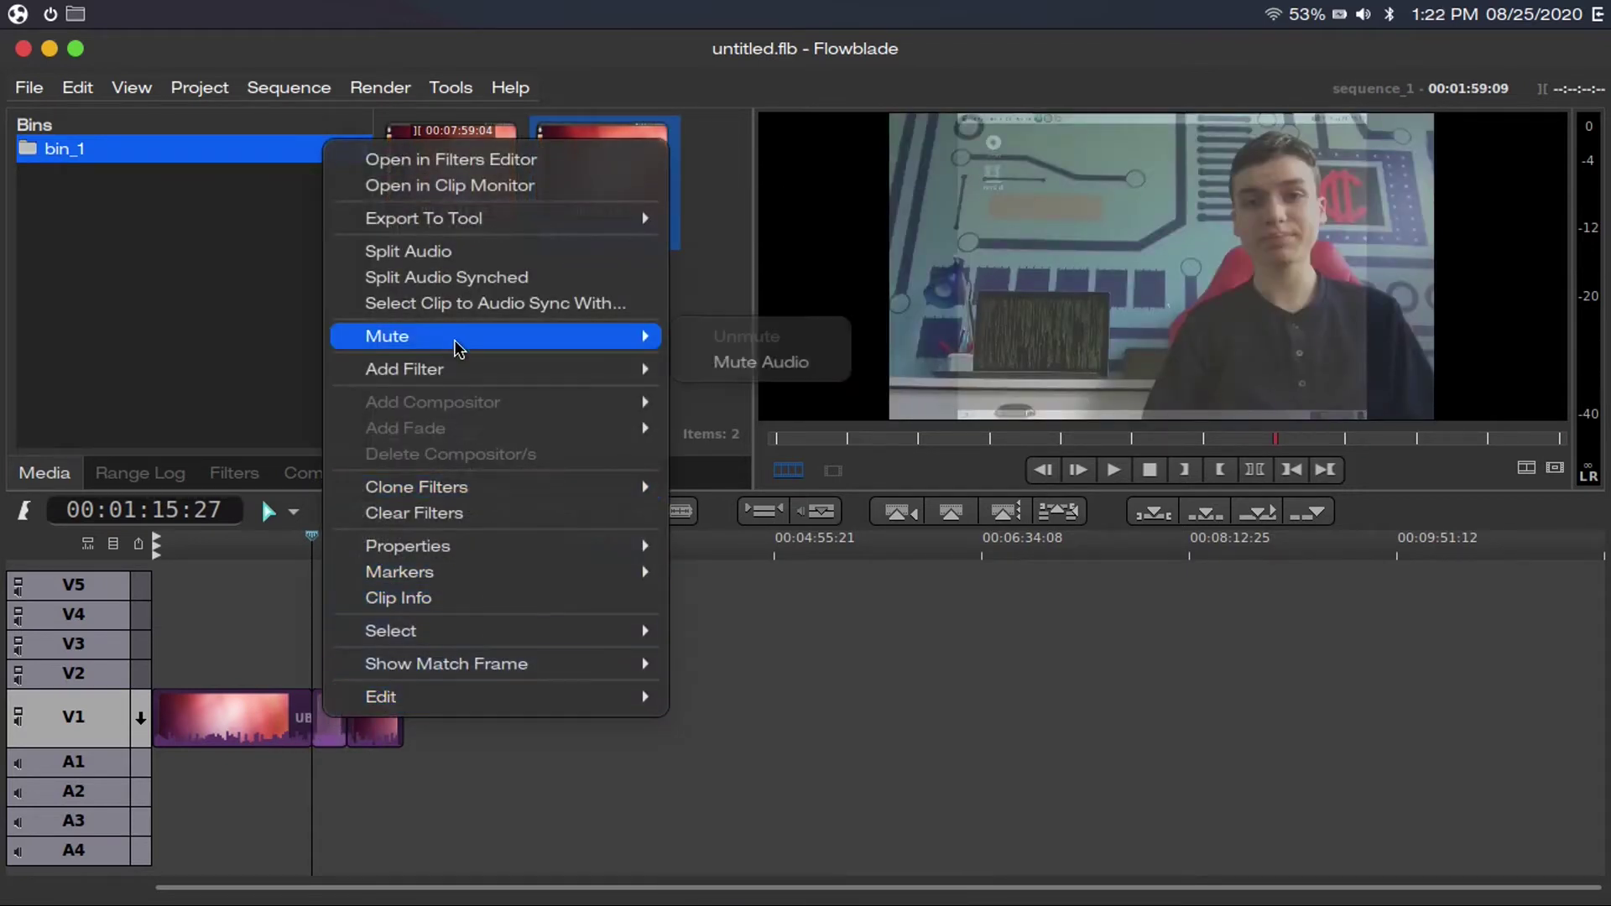
click(720, 364)
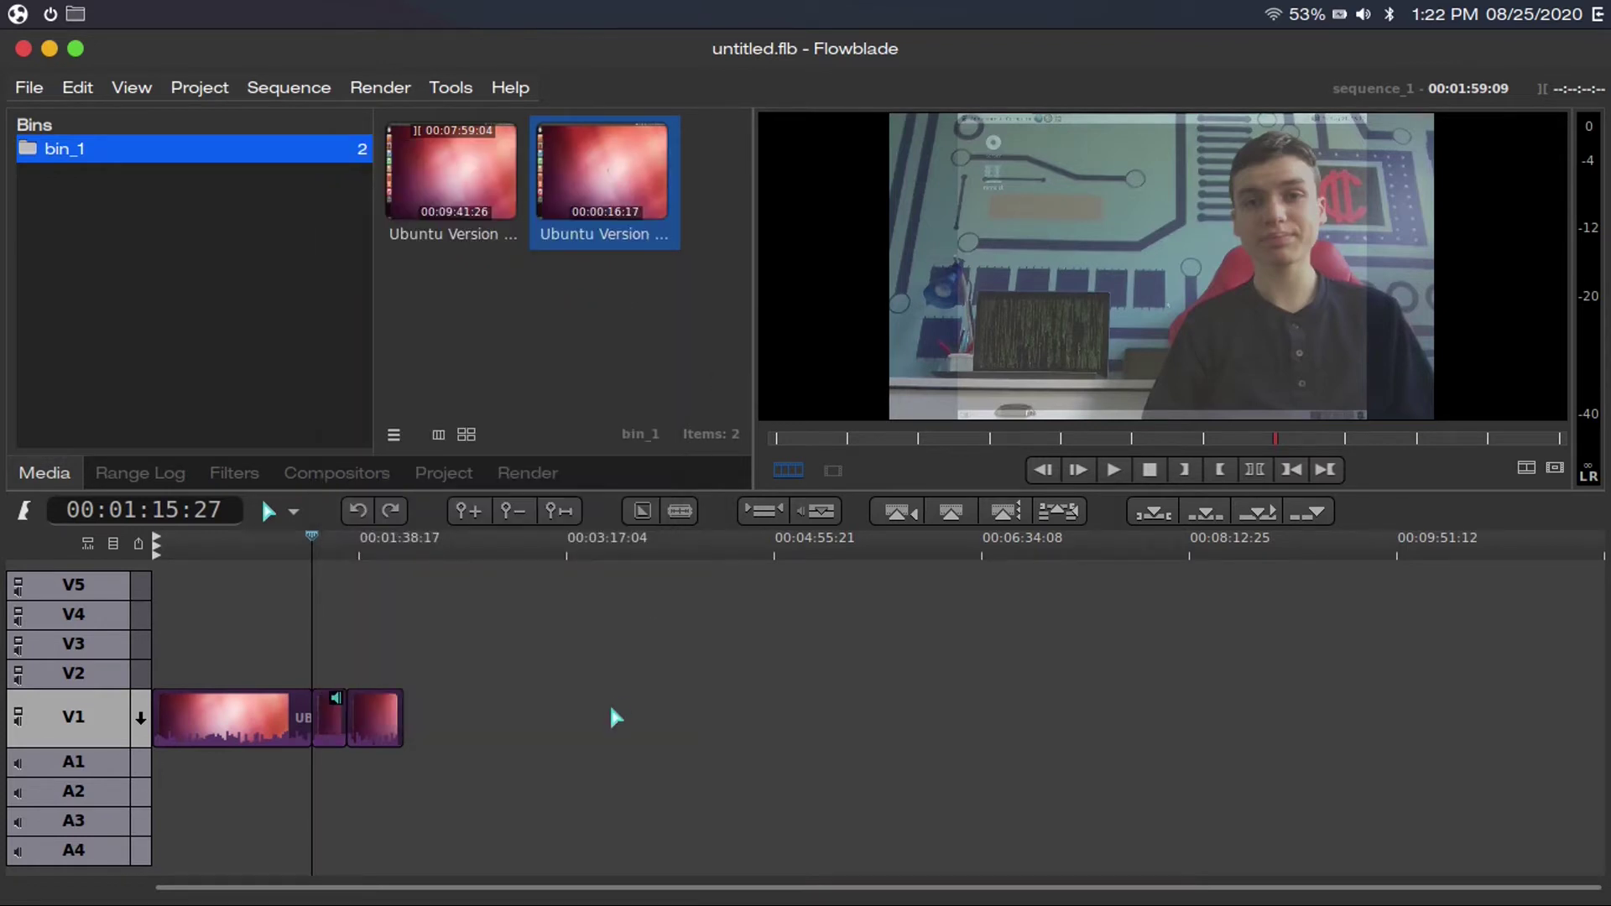
key(space)
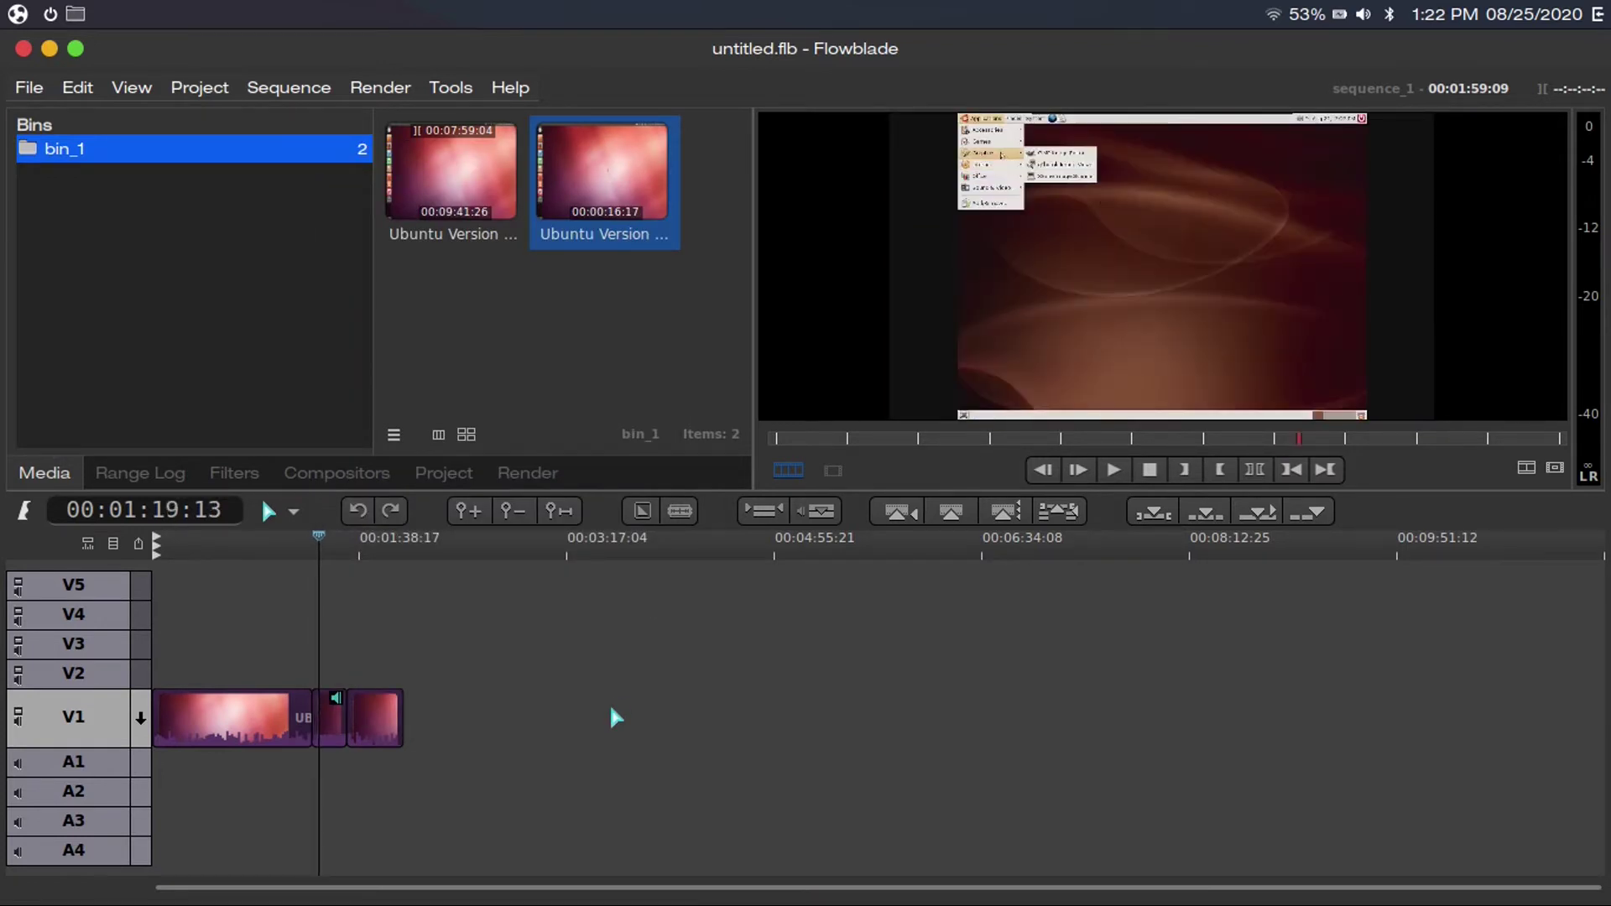
key(space)
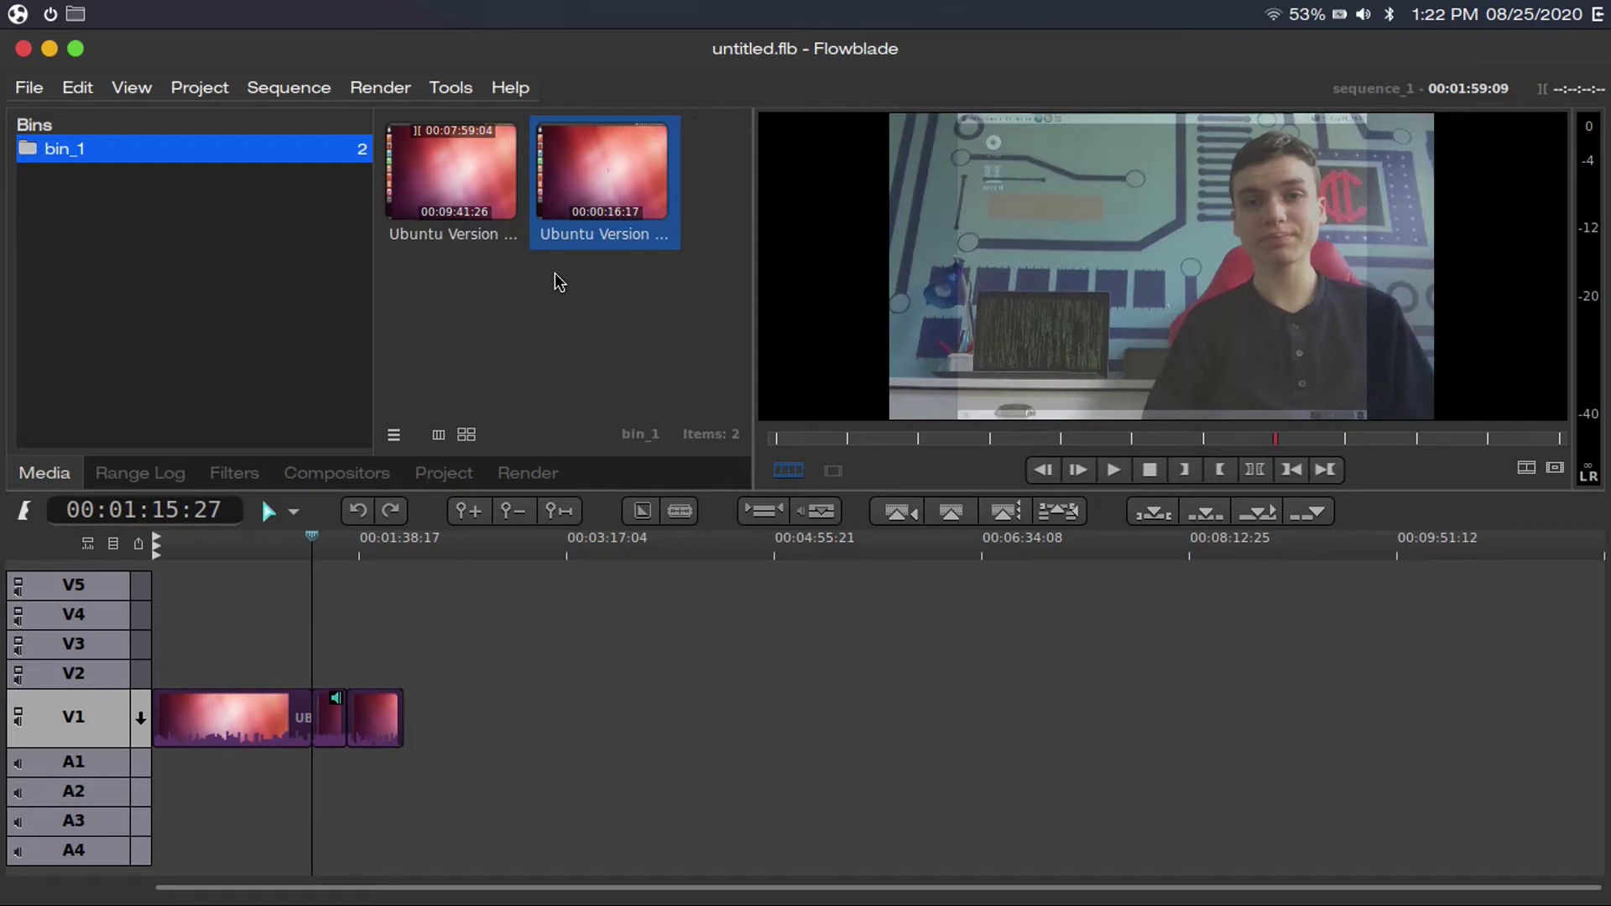
- Delete the fast-motion clip from bin_1 and restore the single uncut Ubuntu Version History clip on V1
right_click(559, 203)
click(628, 334)
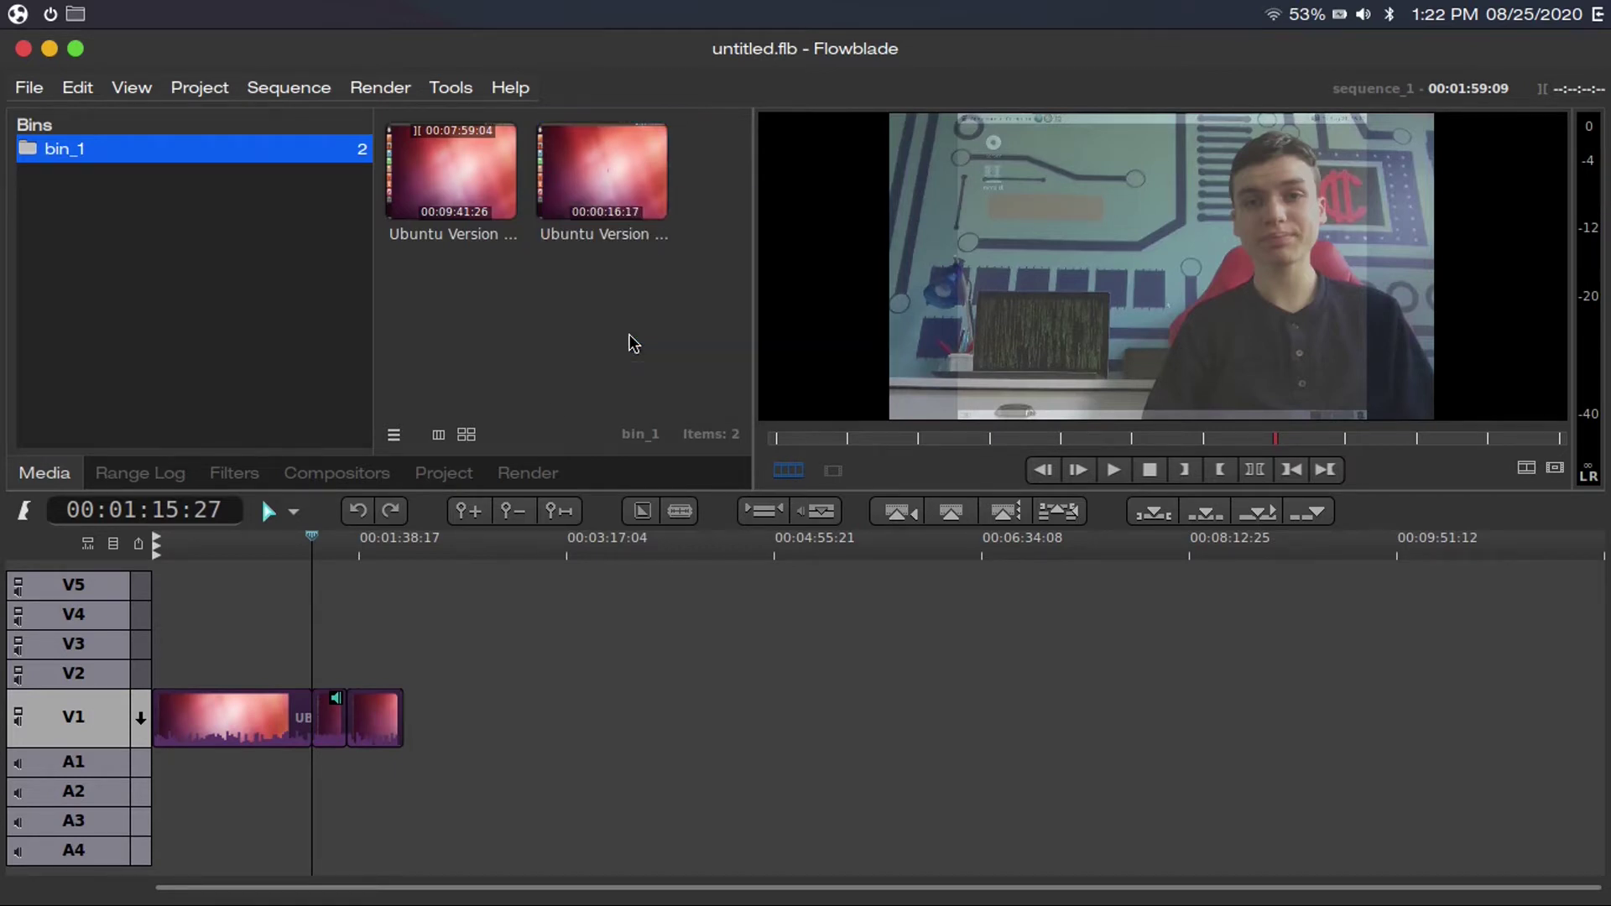
click(622, 444)
key(Delete)
text(6)
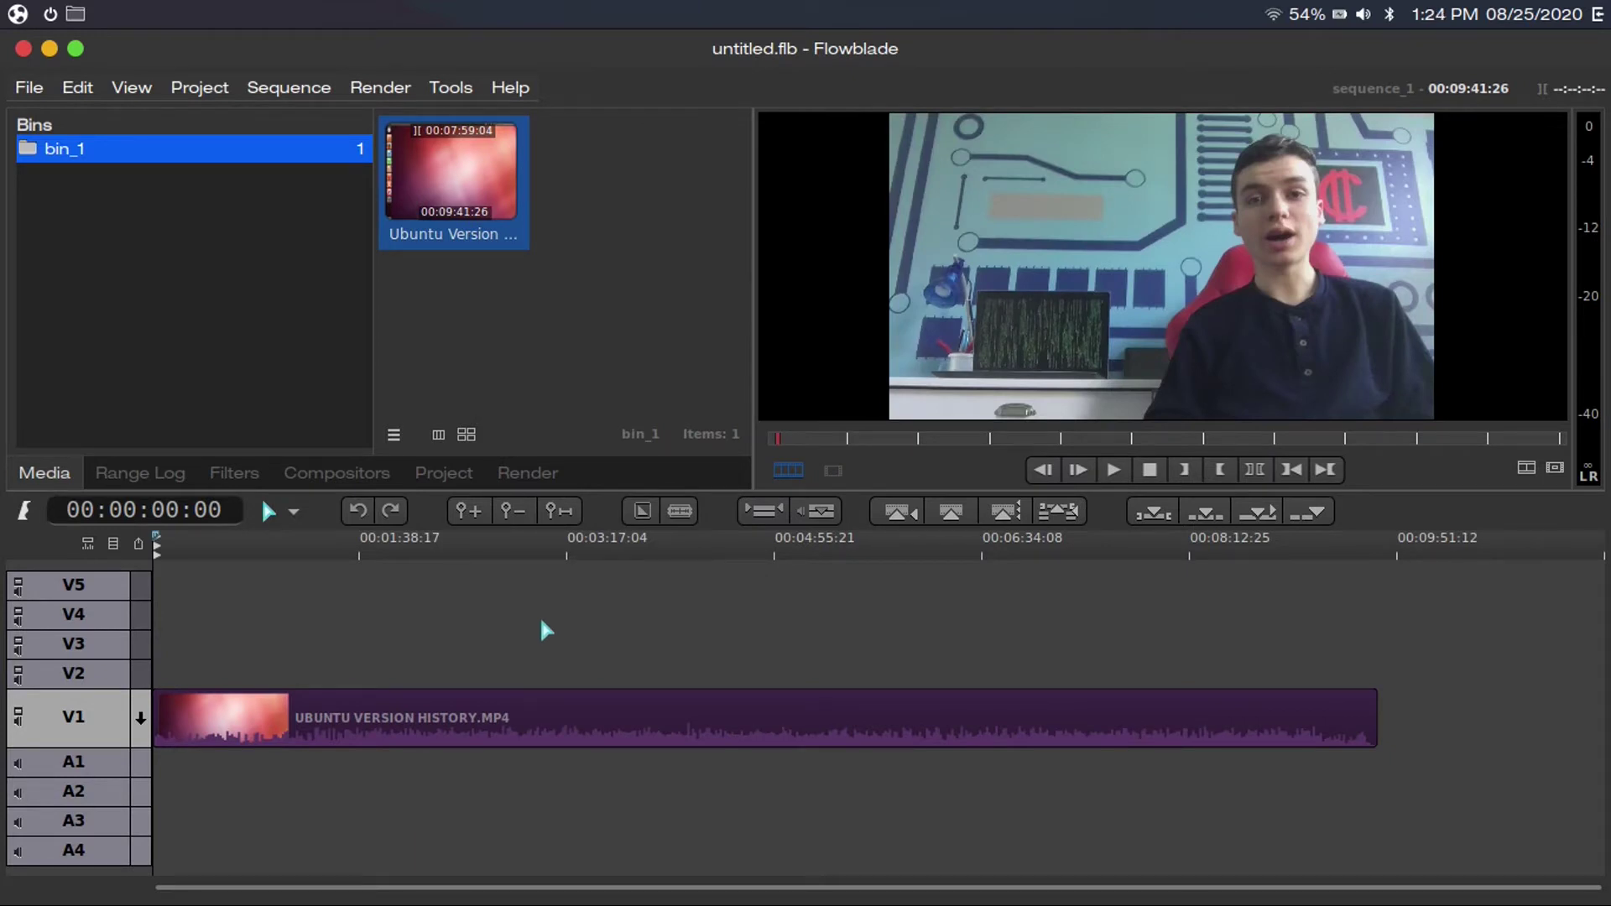
- Add a black fade-in of length 15 to the clip on V1, encoded as MPEG-4 / .mp4 at 8000 kb/s
click(487, 715)
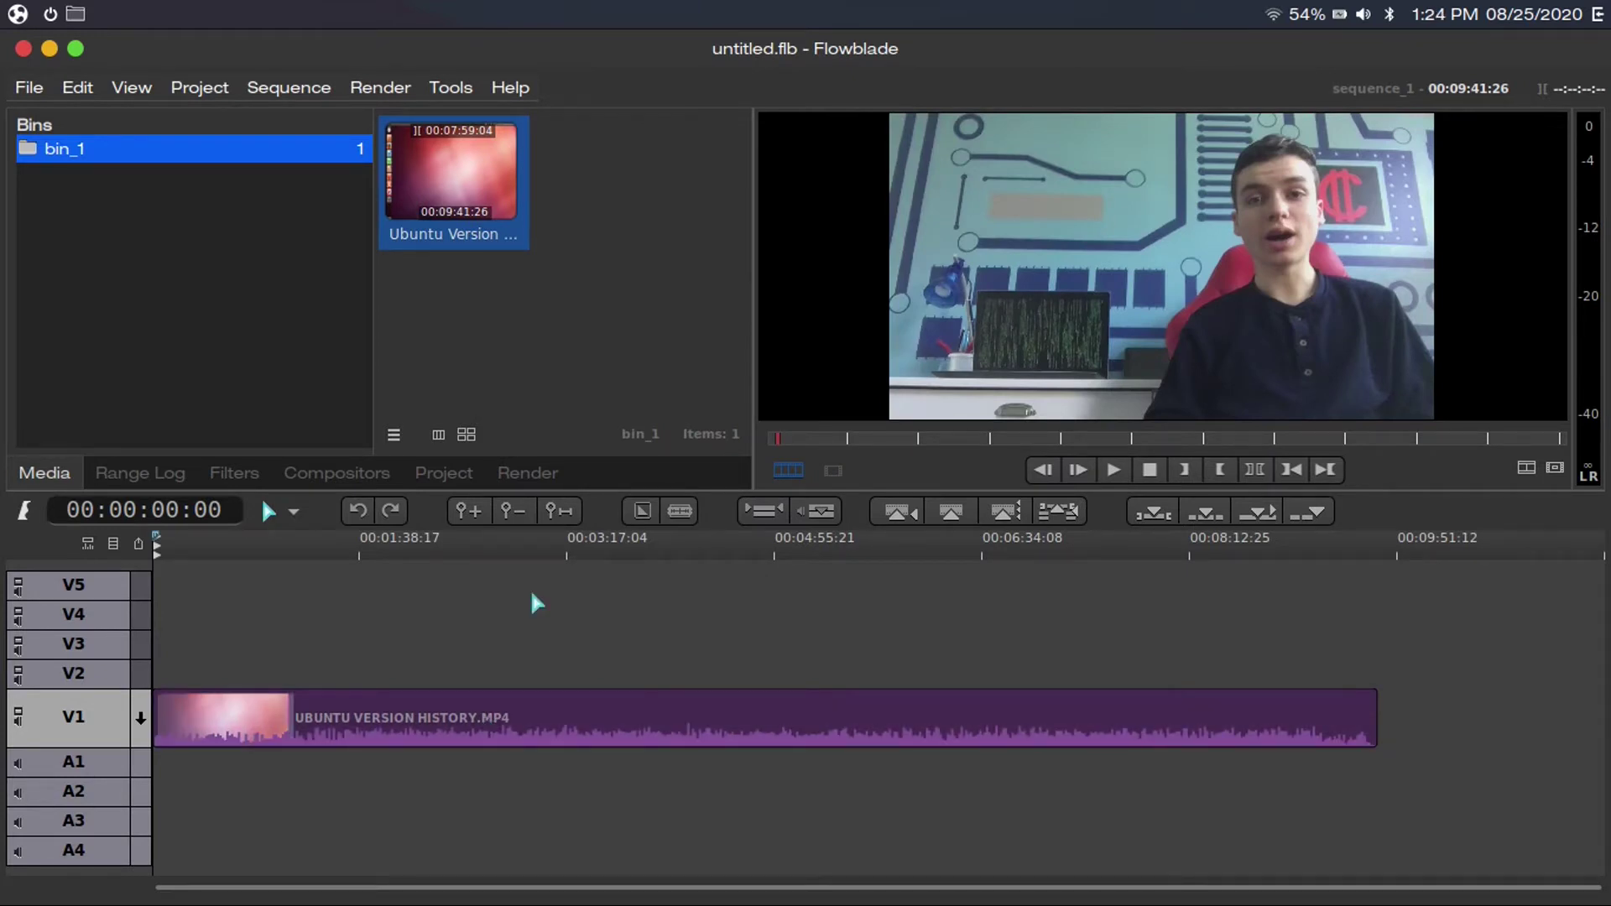
click(644, 511)
double_click(856, 453)
text(15)
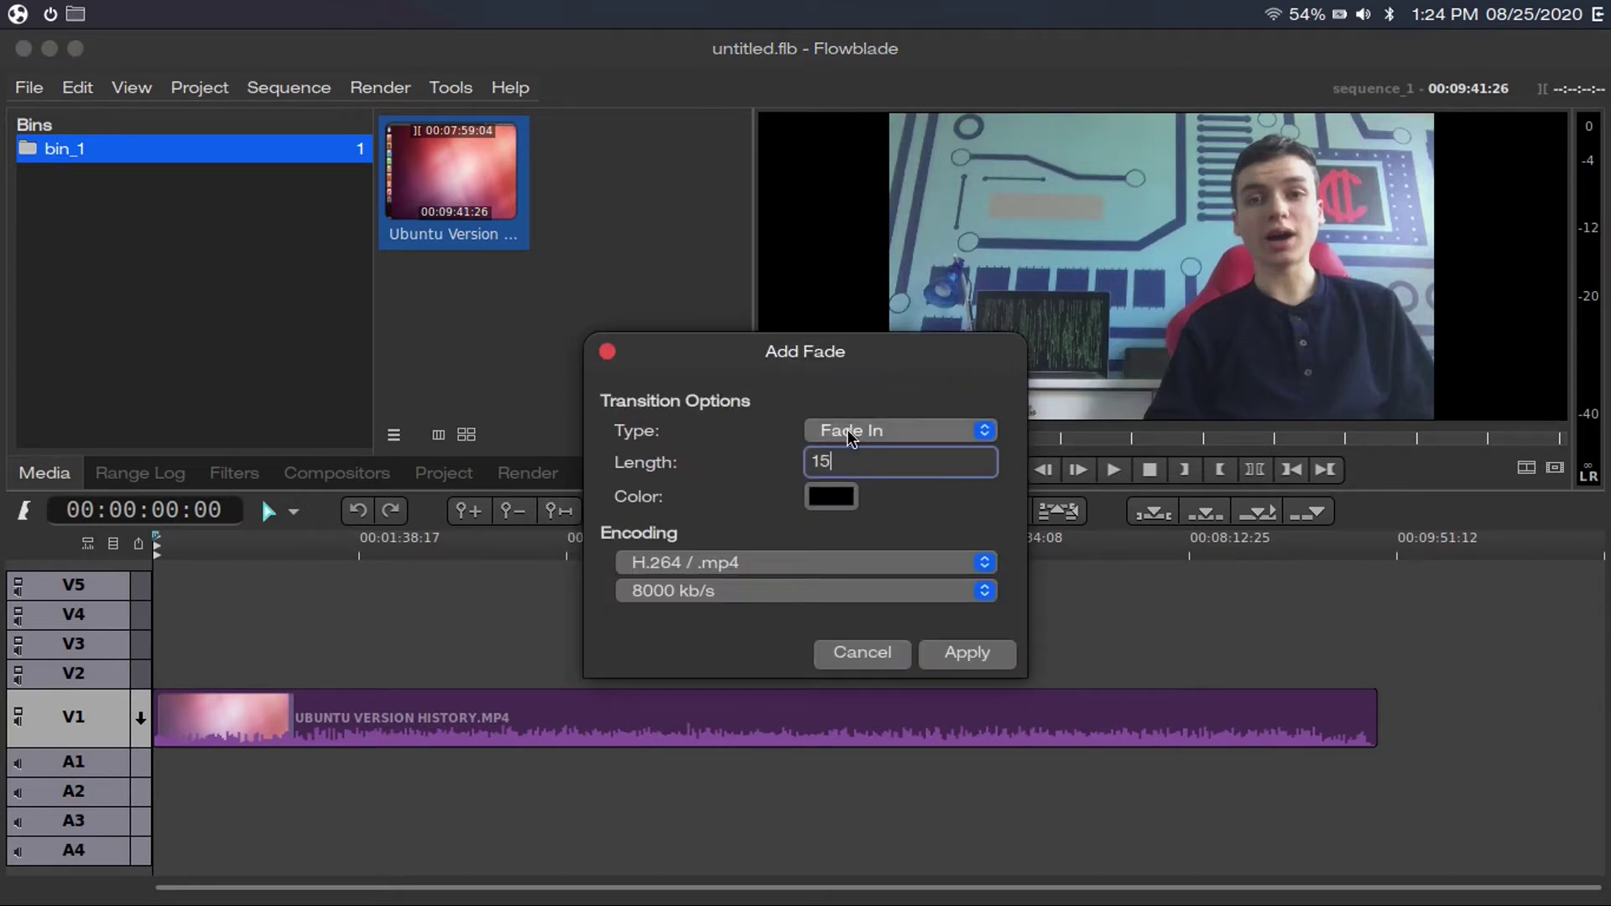
click(914, 562)
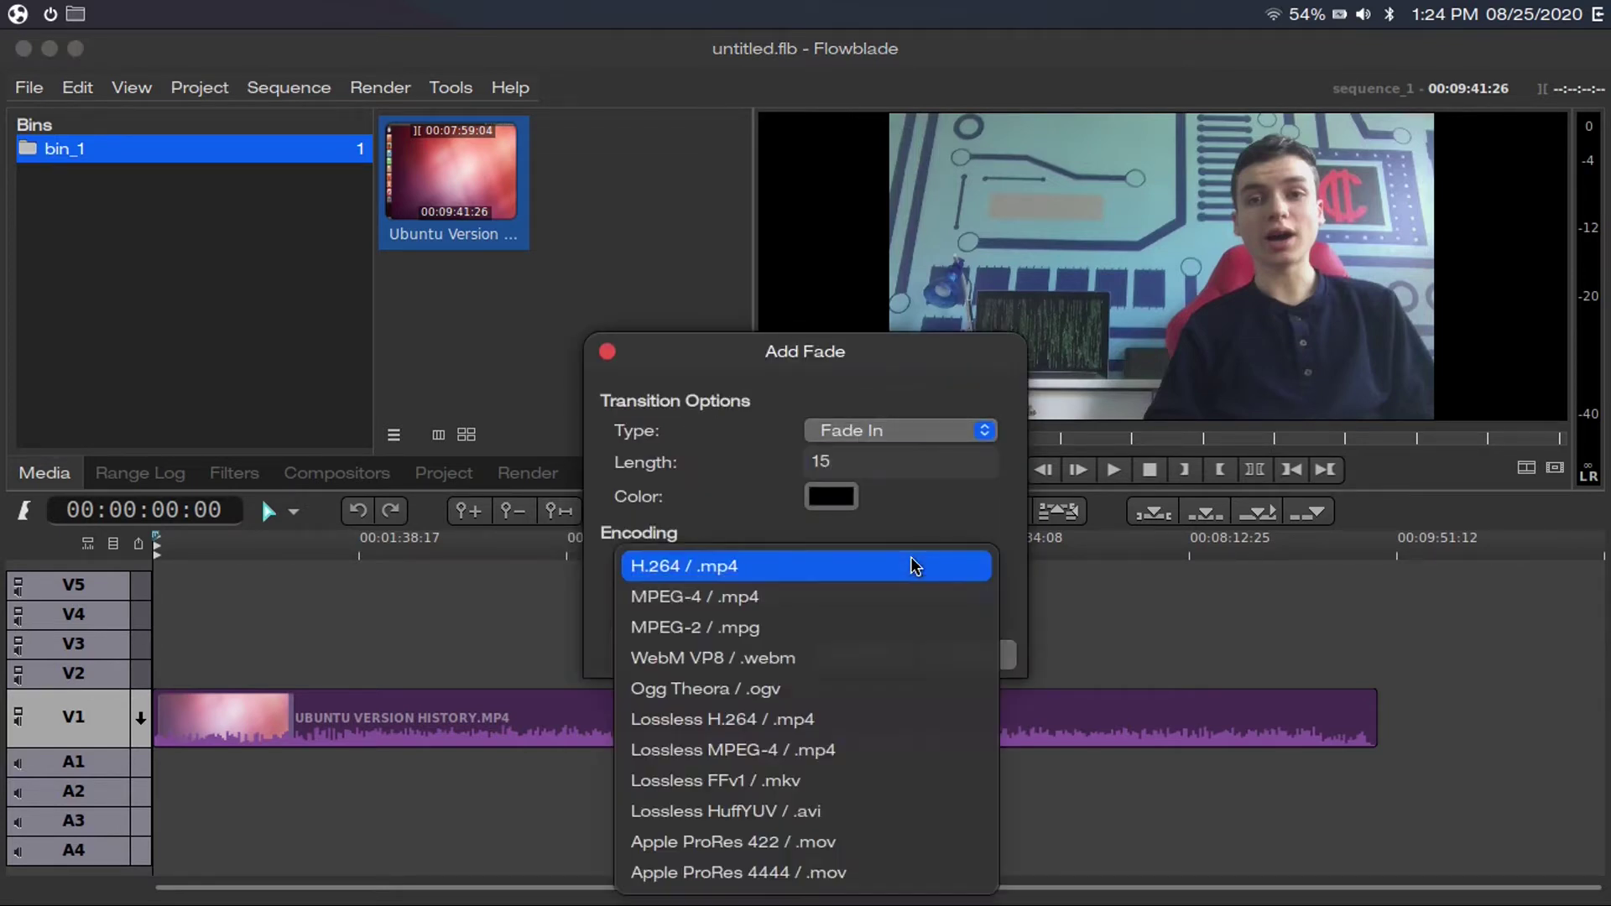
click(766, 598)
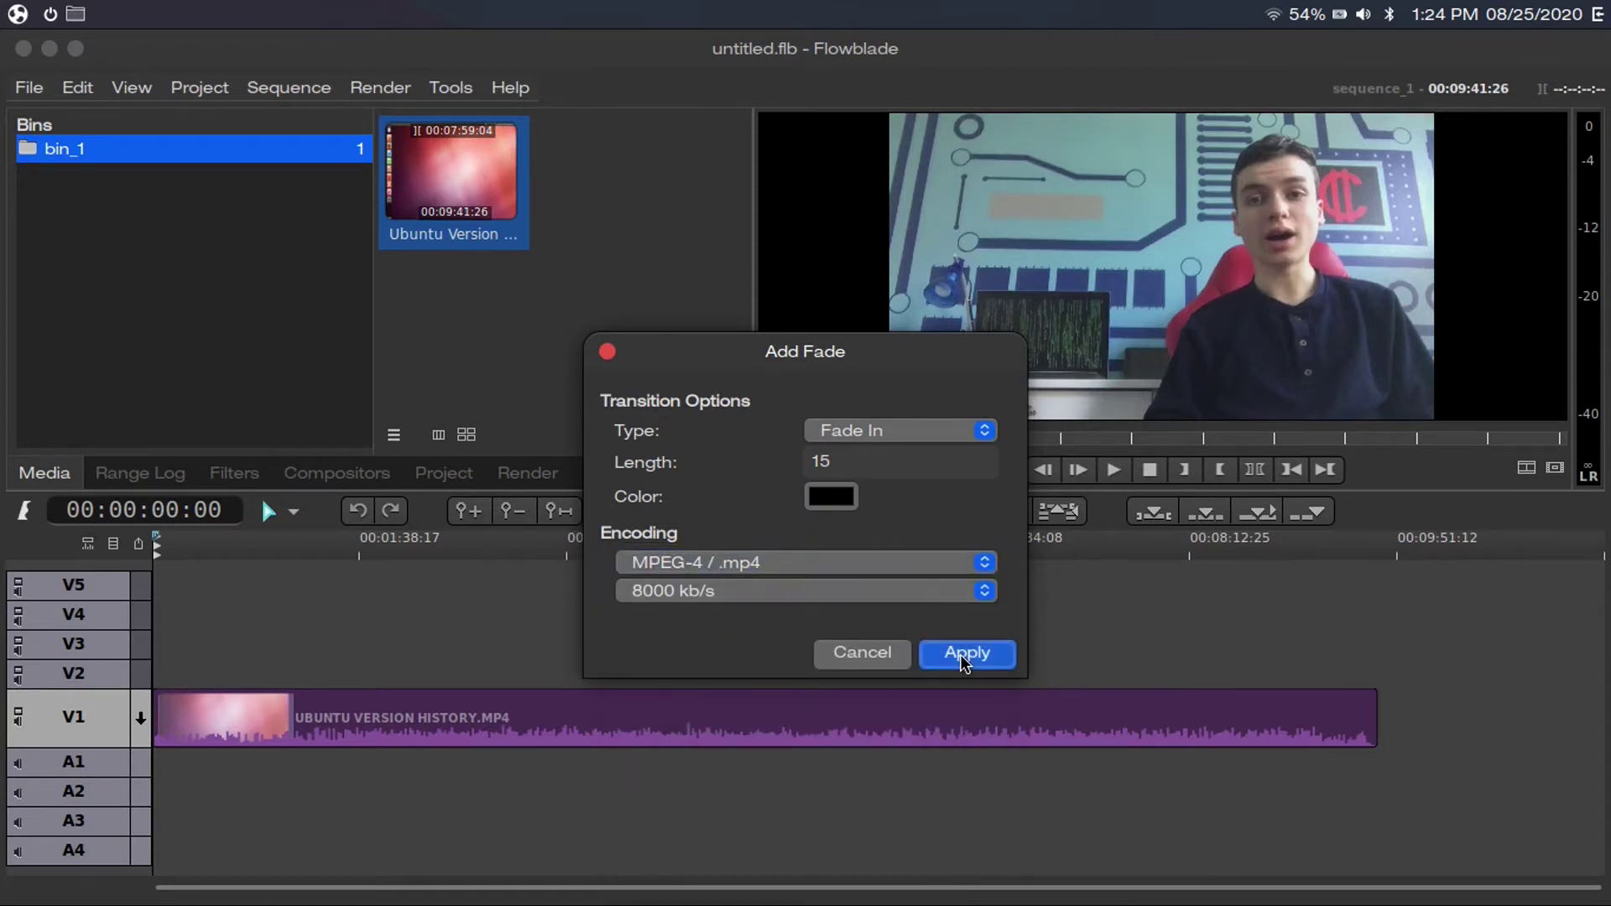
click(961, 653)
- Play back the fade-in, return the playhead to the start and select the main clip on V1
key(space)
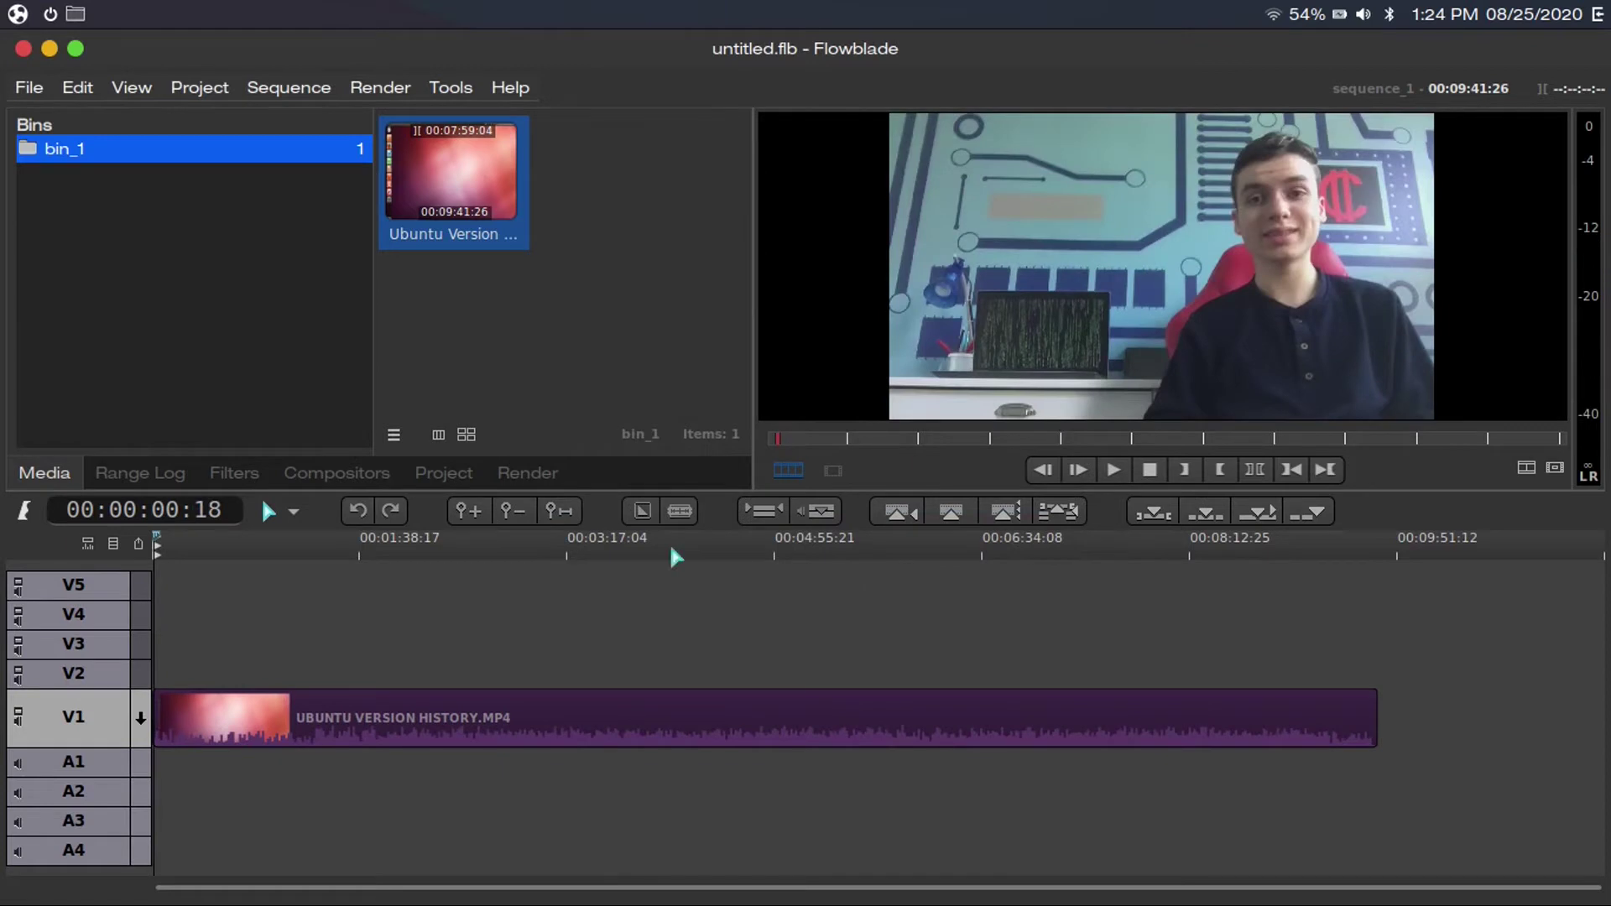
key(Home)
click(369, 739)
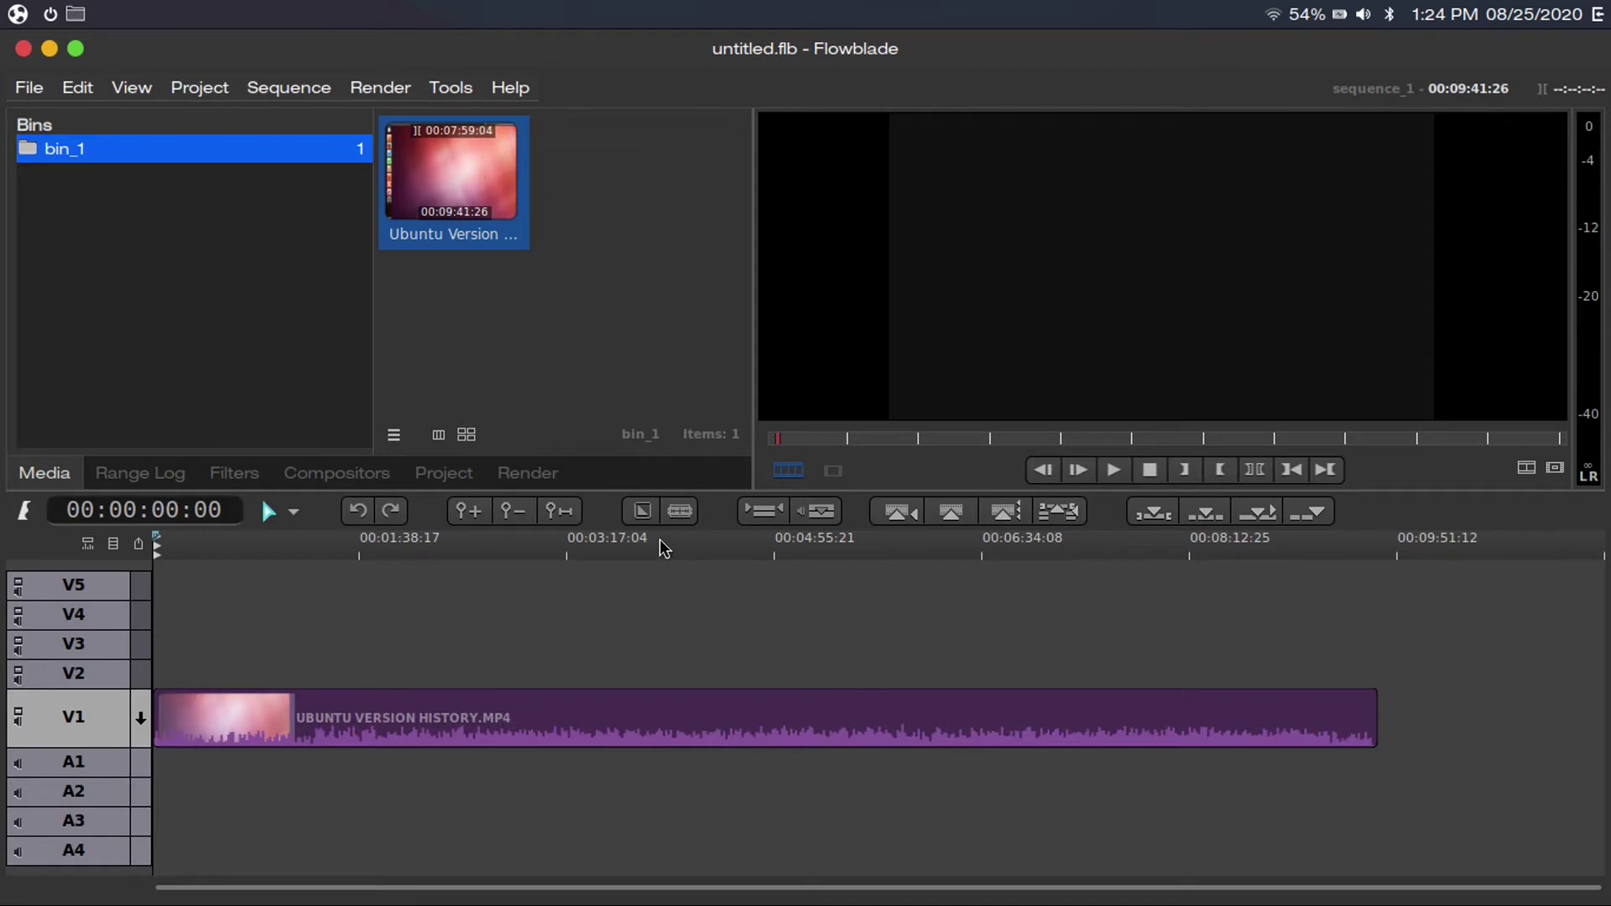
- Add a black fade-out of length 15 to the clip on V1, encoded as MPEG-4 / .mp4 at 8000 kb/s
click(643, 509)
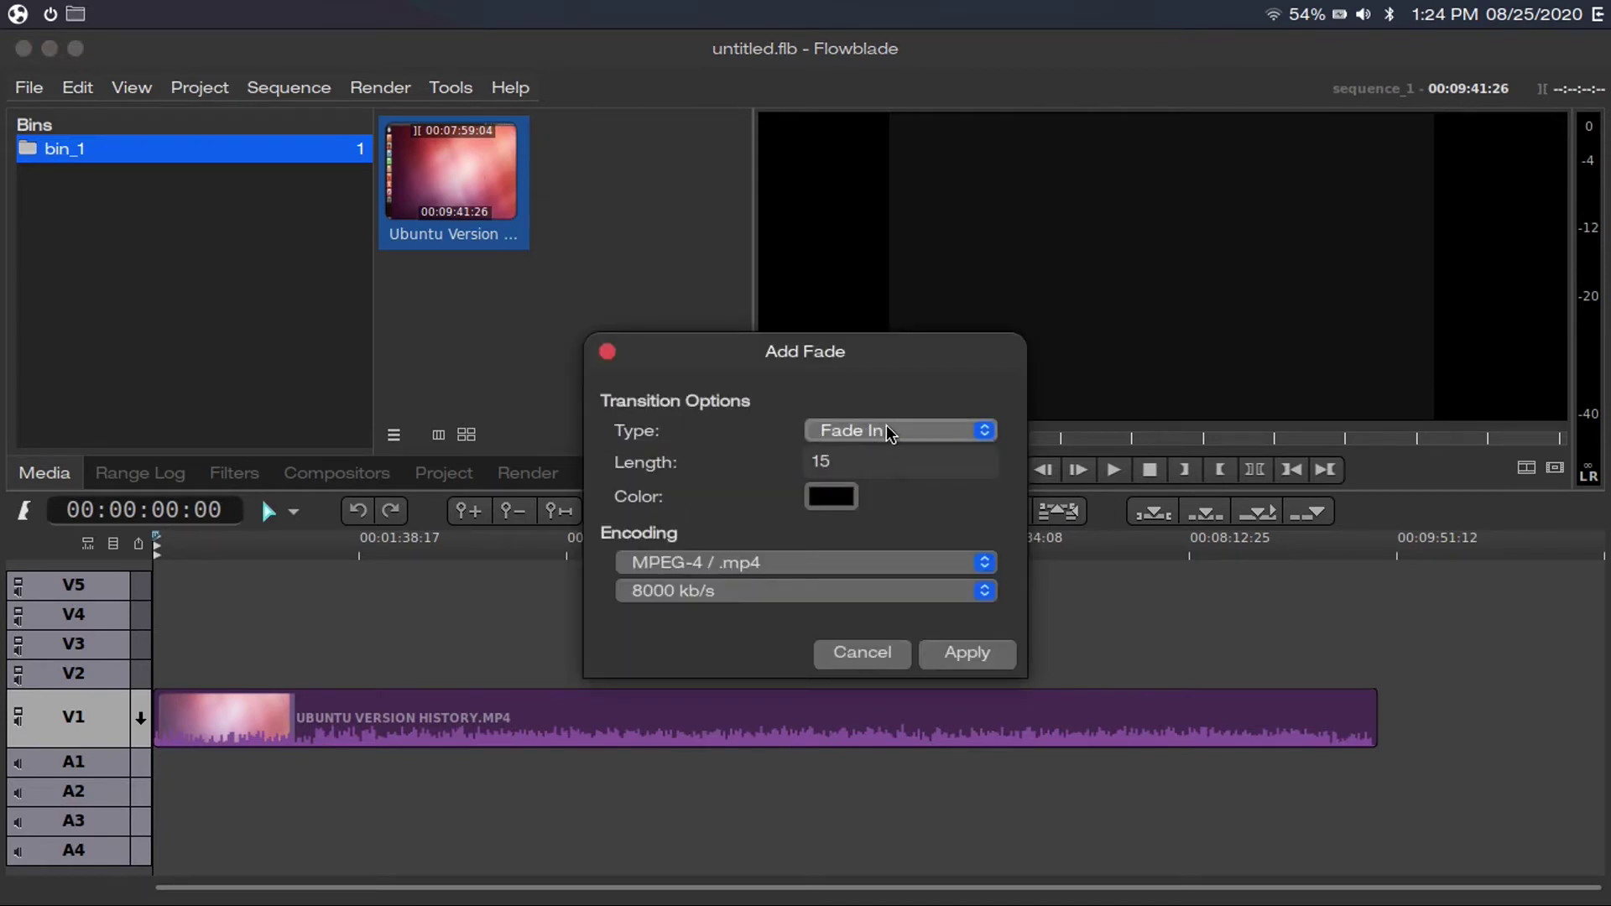
scroll(893, 430, down, 1)
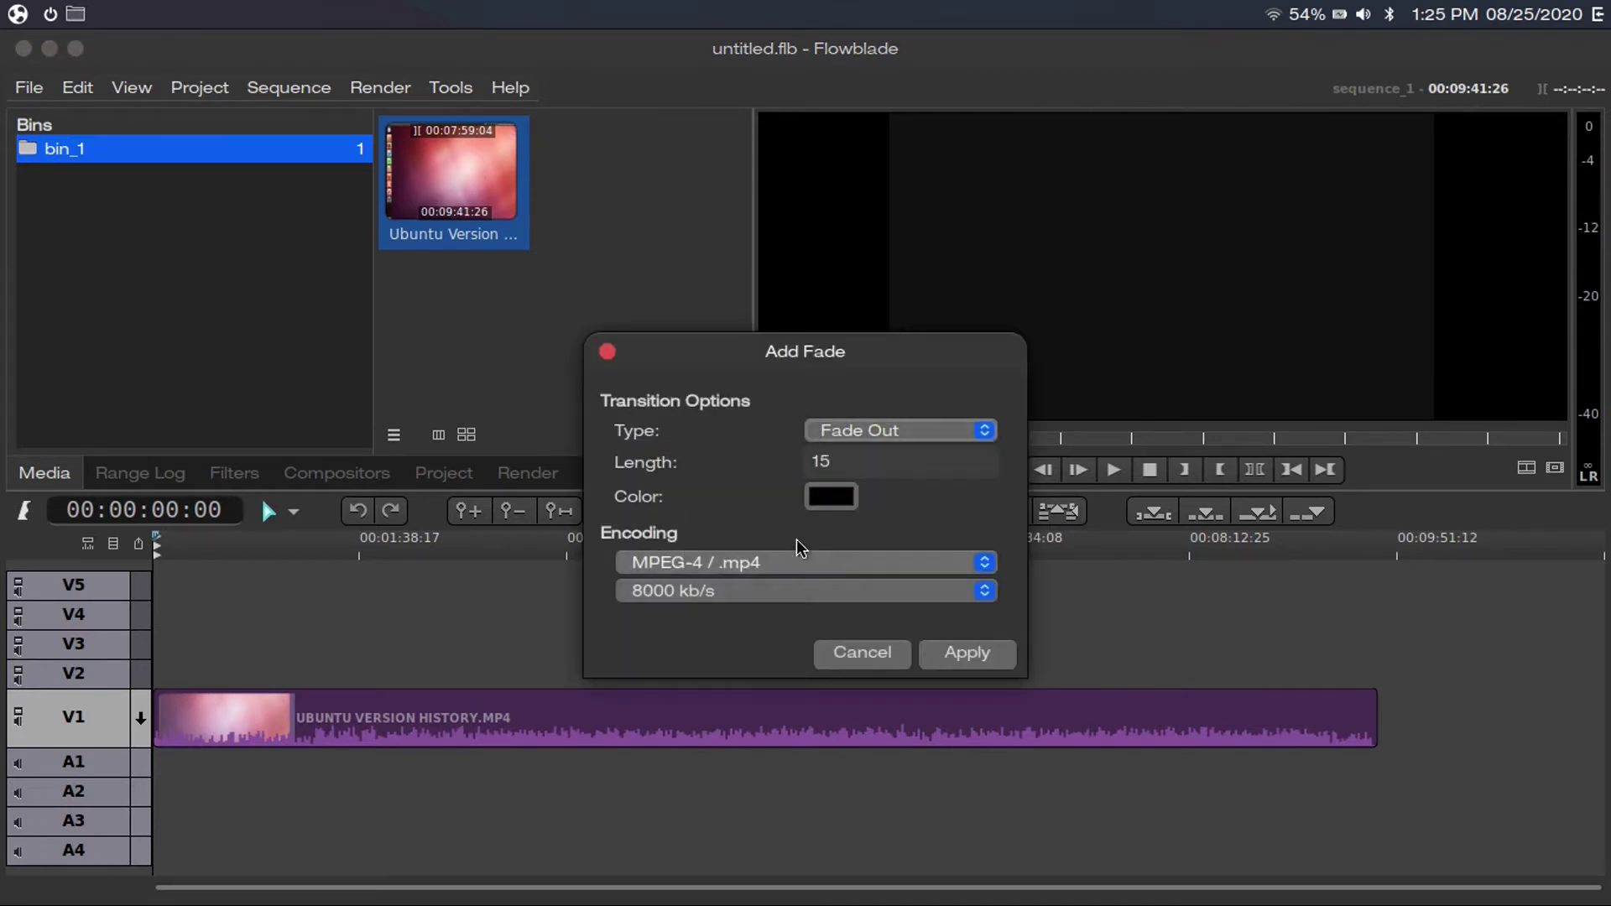
click(966, 653)
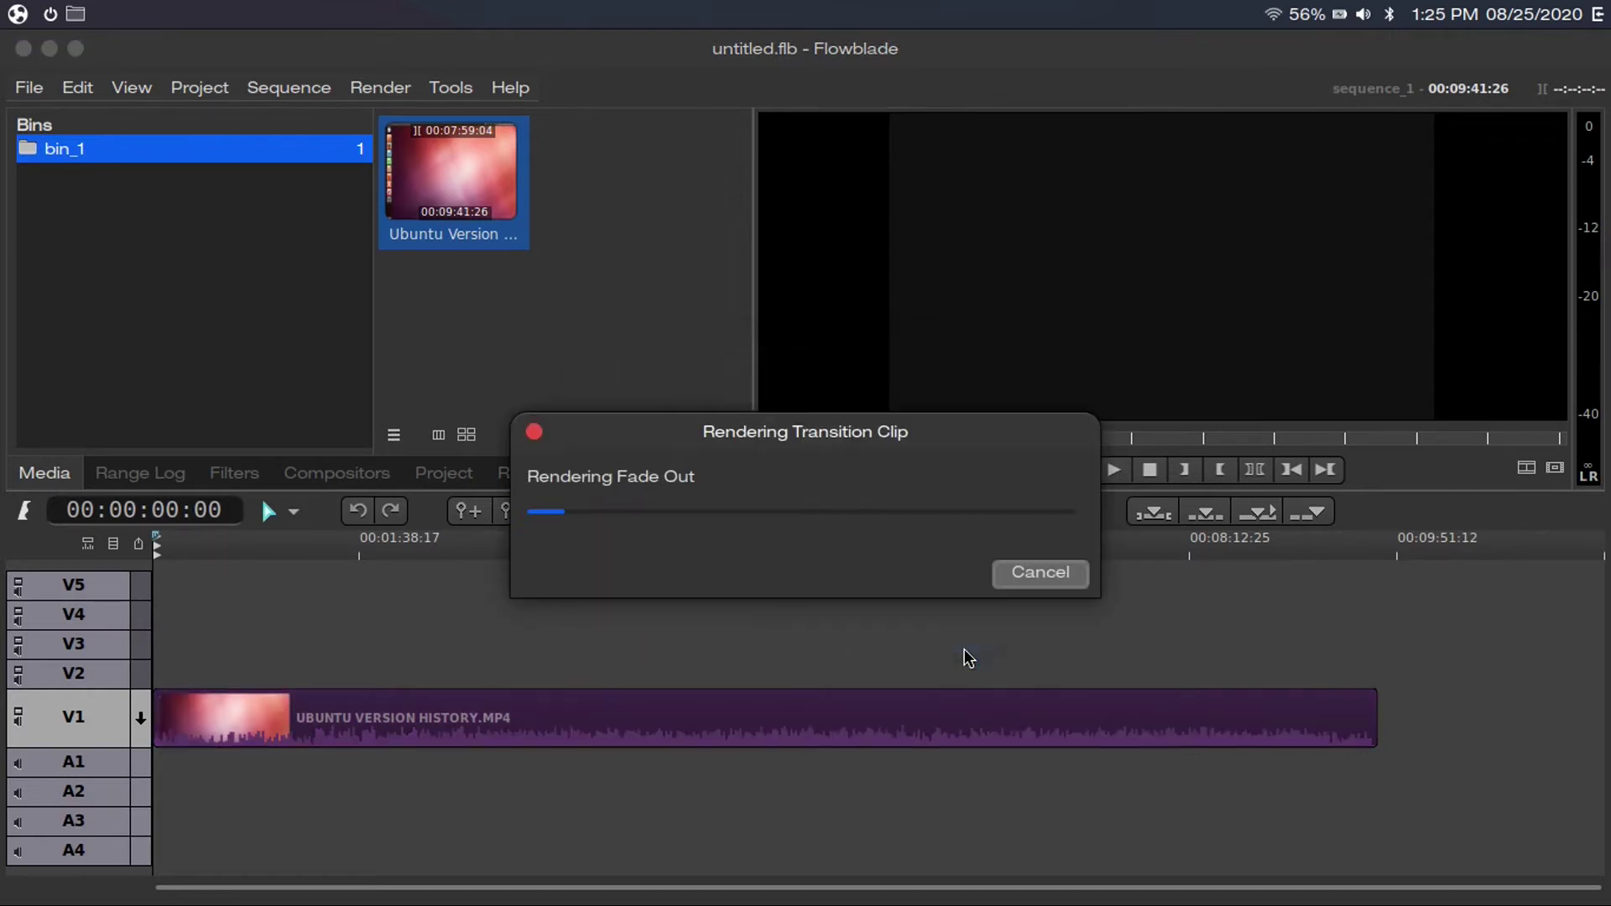
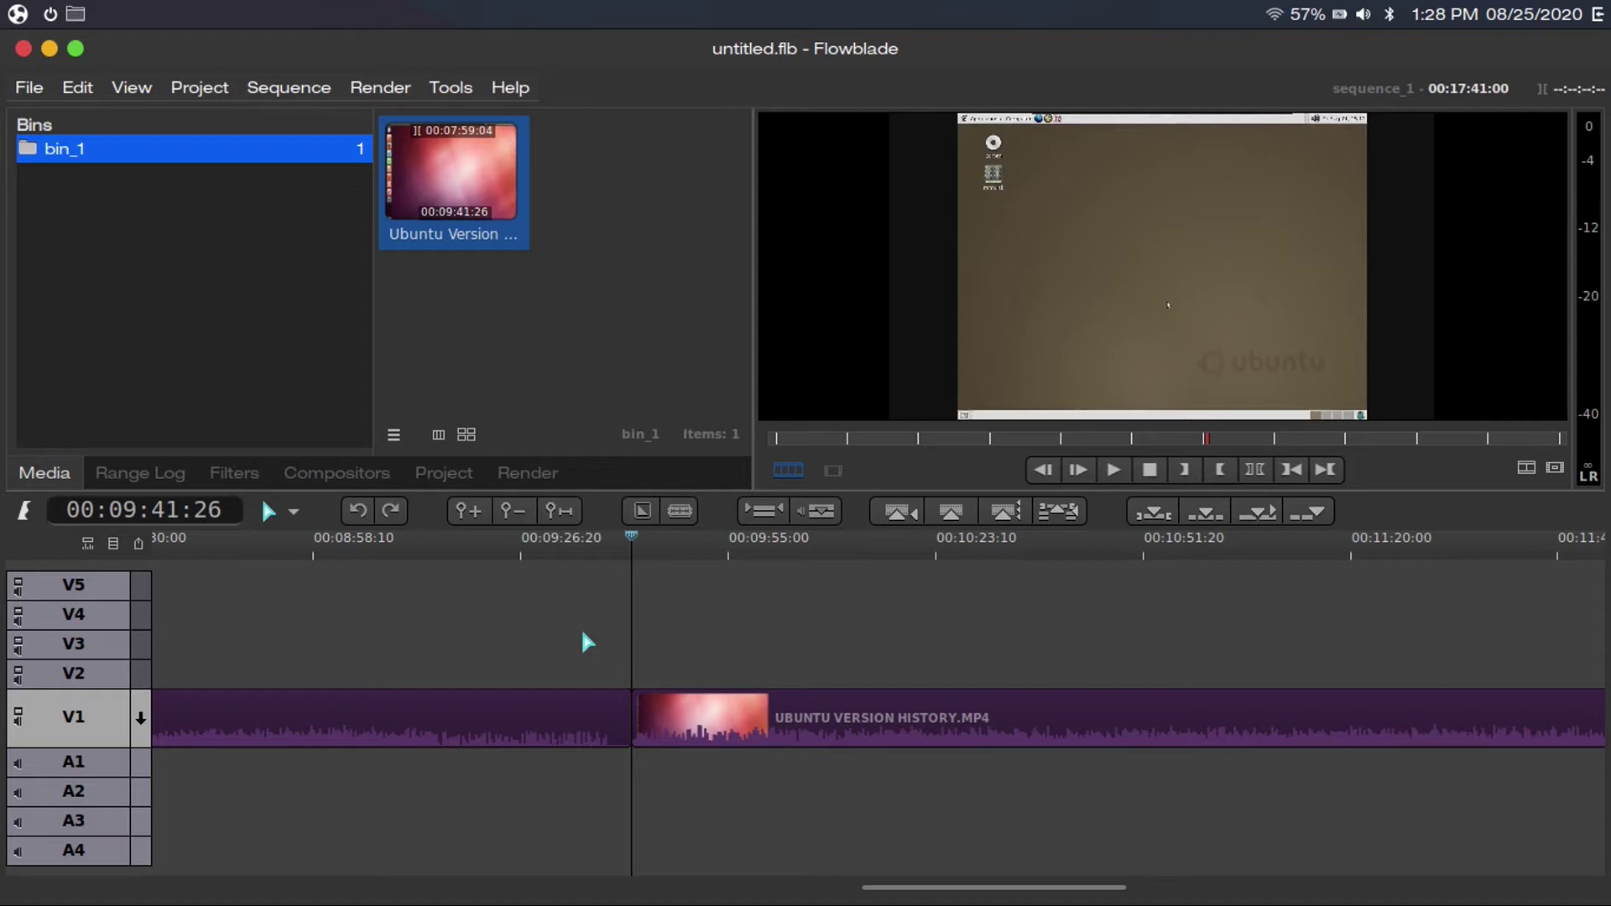
- Trim about 8 frames off the end of the first clip on V1, at the junction with the second clip
scroll(612, 735, up, 3)
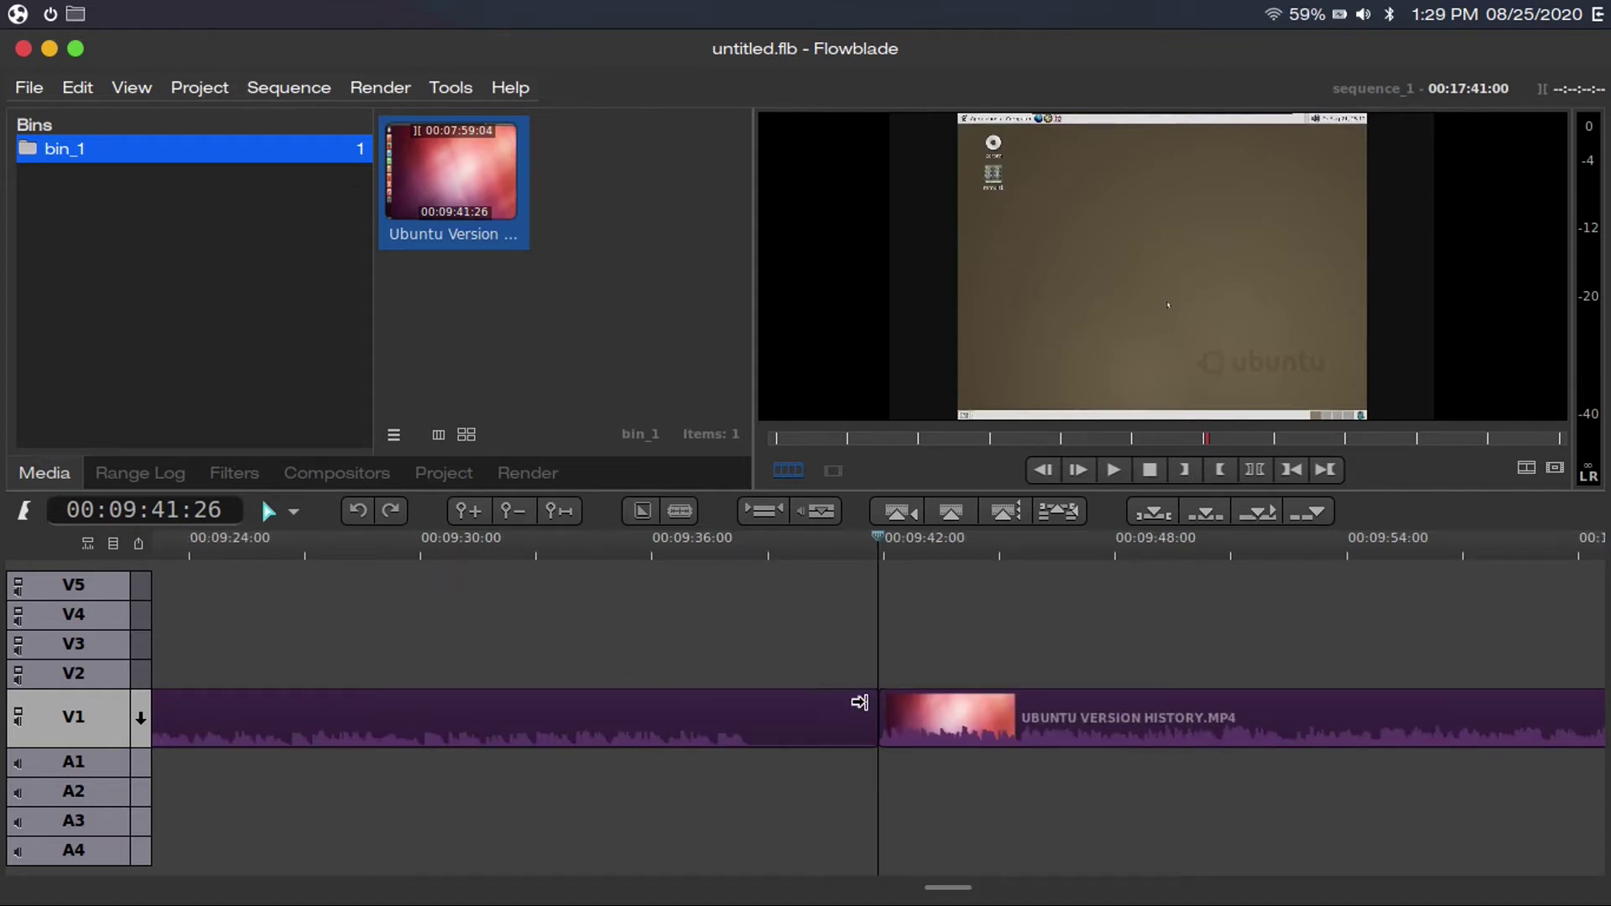
drag(864, 705, 860, 706)
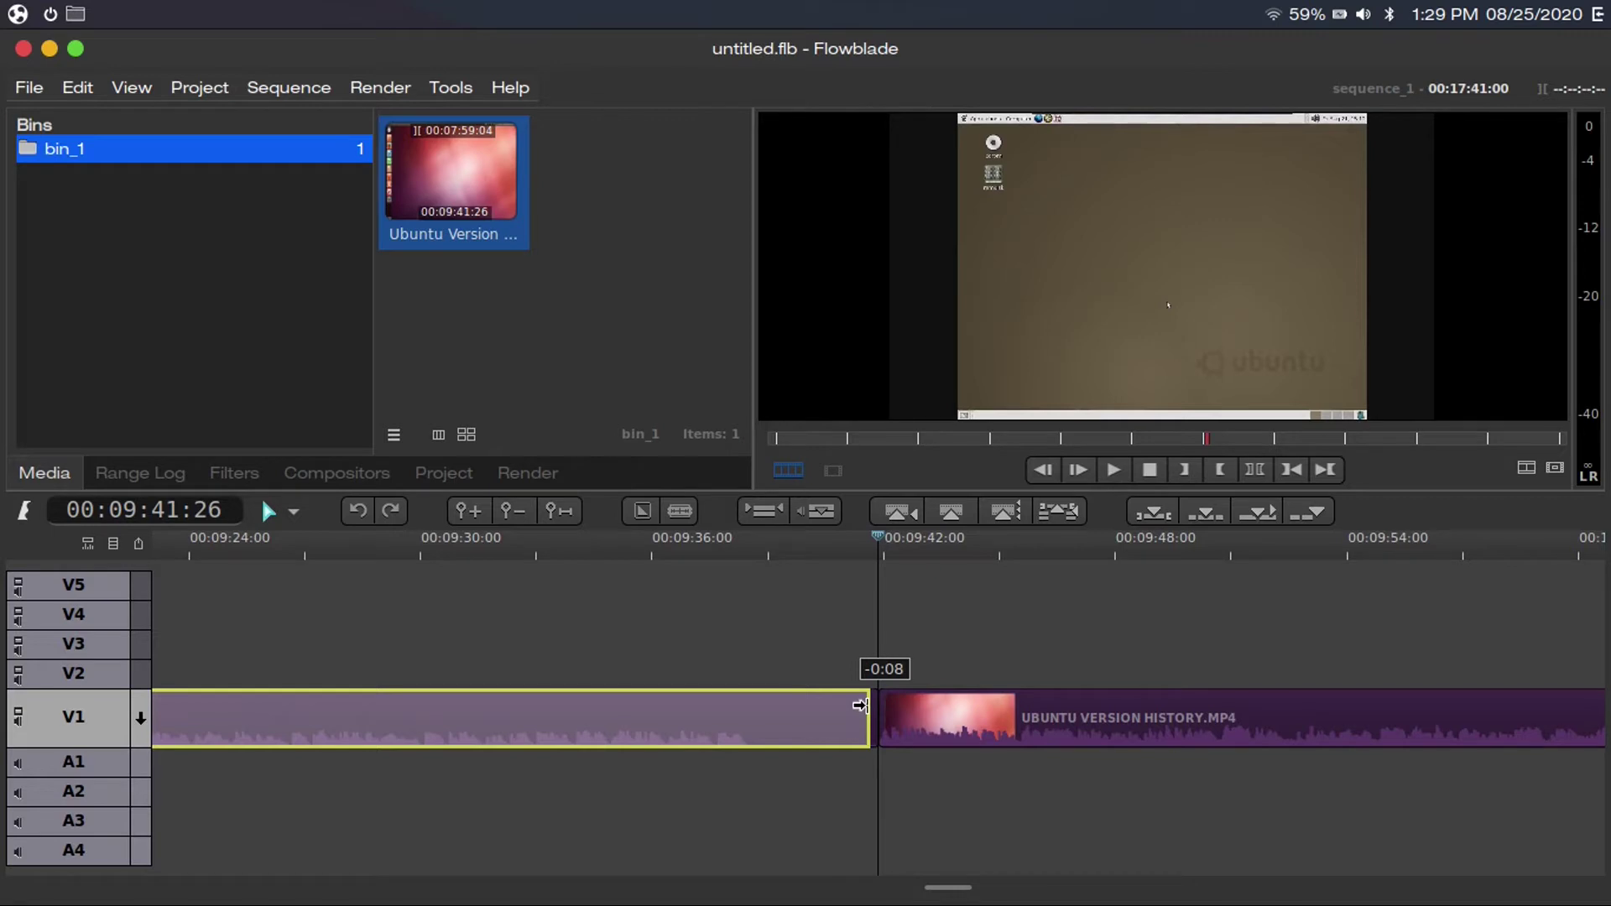
drag(860, 705, 860, 706)
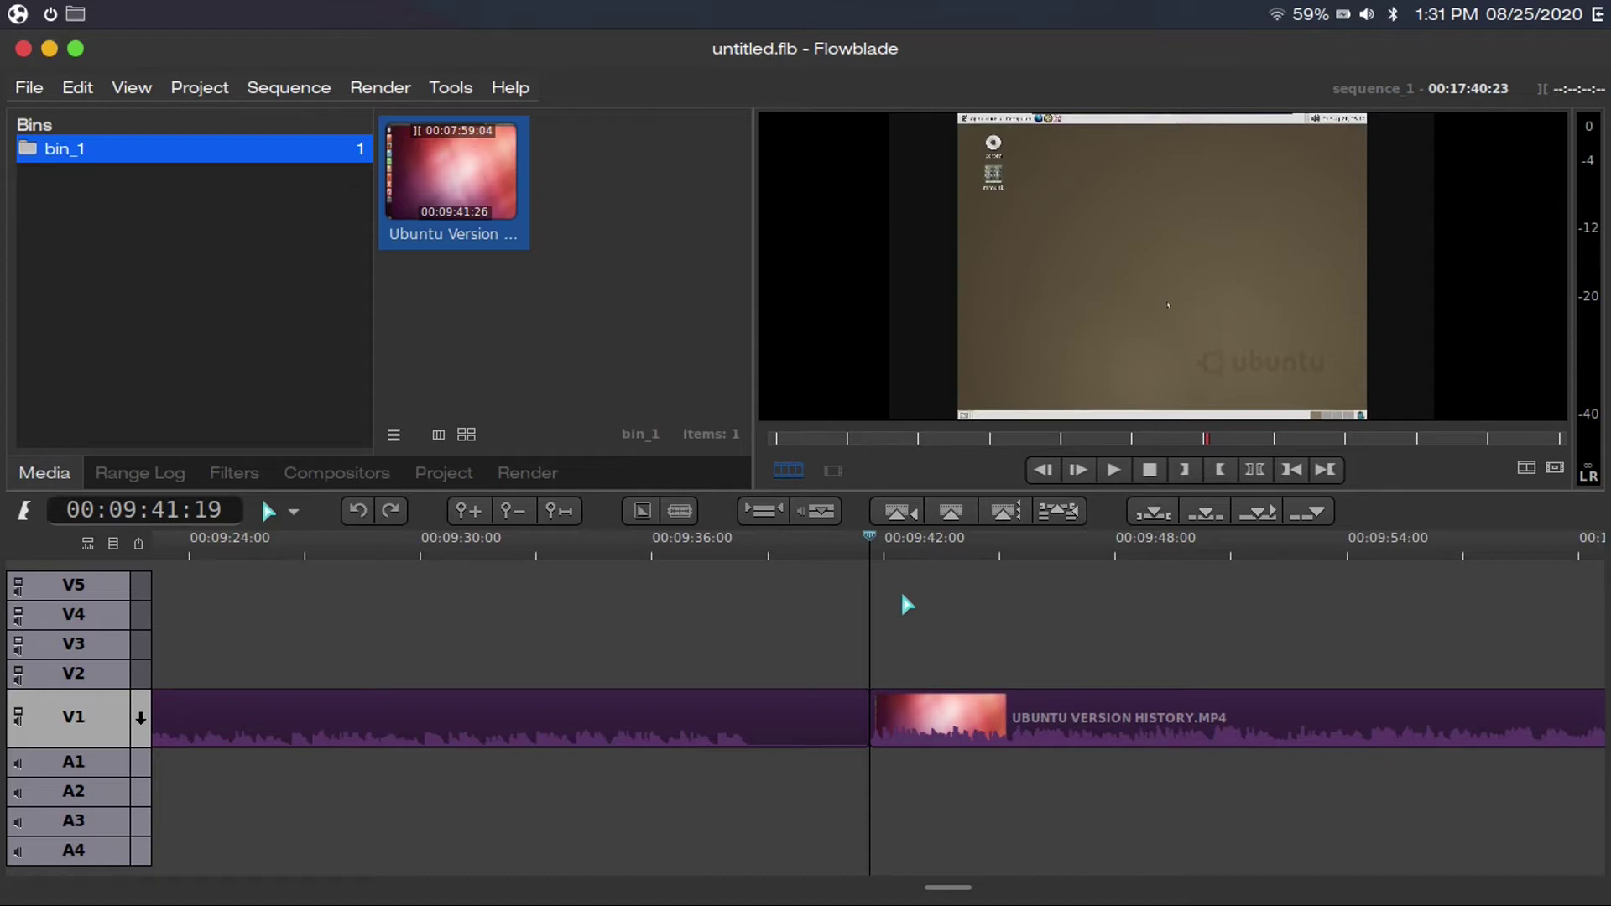
- Split the audio of the second Ubuntu Version History clip from V1 onto track A1
click(1037, 714)
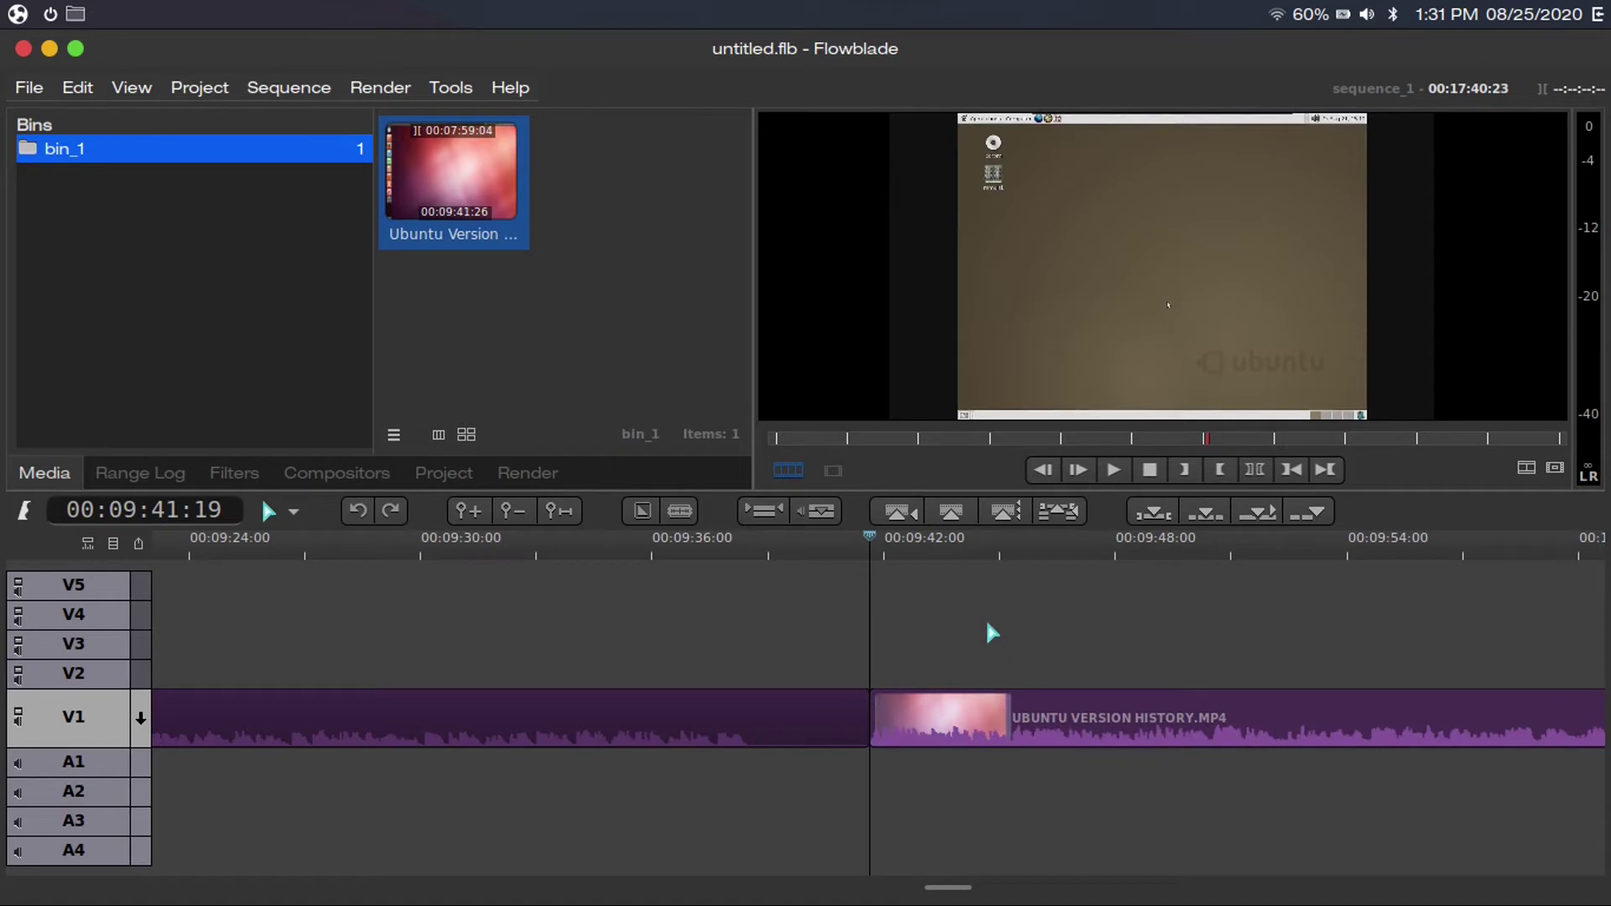
click(819, 512)
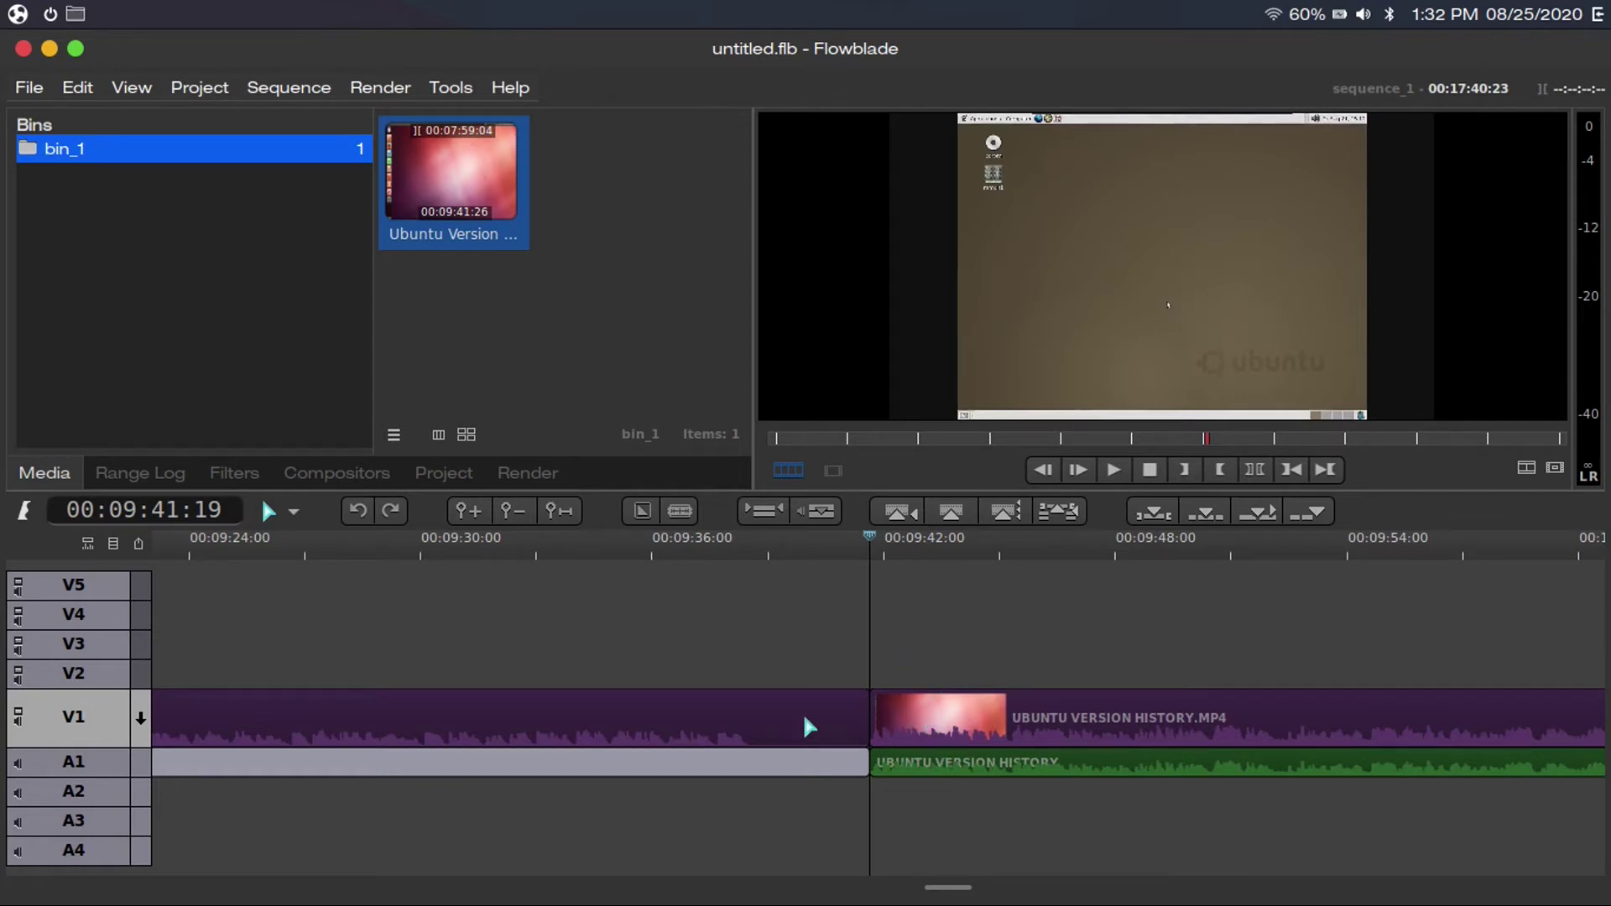
- Add a Dissolve transition of length 15 between the two clips on V1, encoded as MPEG-4 / .mp4 at 8000 kb/s
click(902, 714)
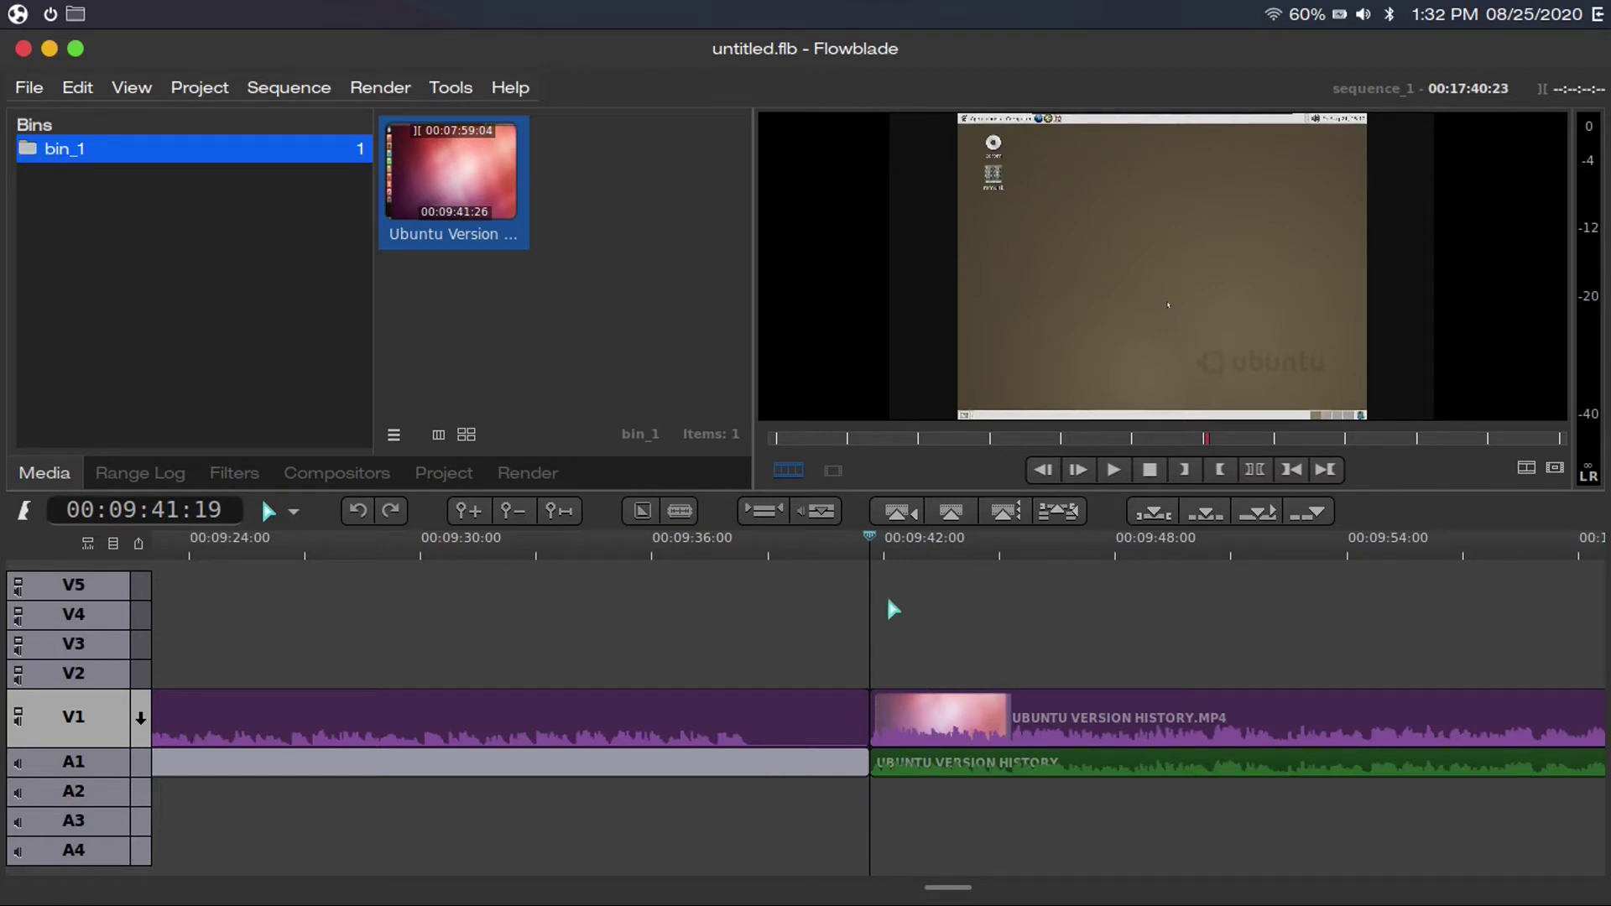
click(642, 511)
click(629, 527)
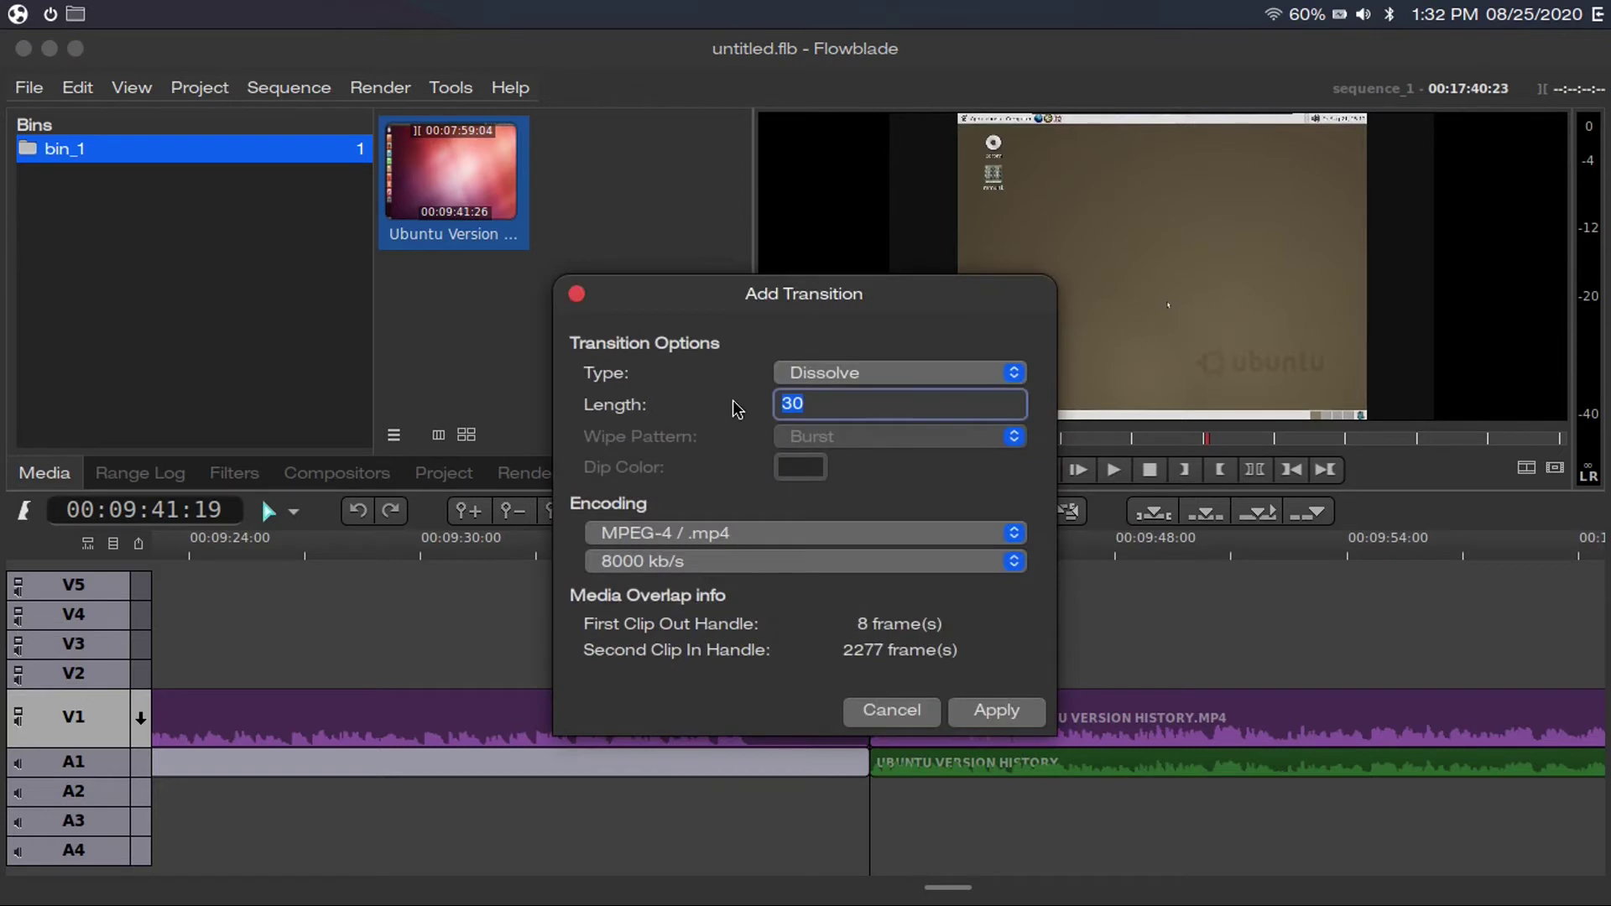
text(15)
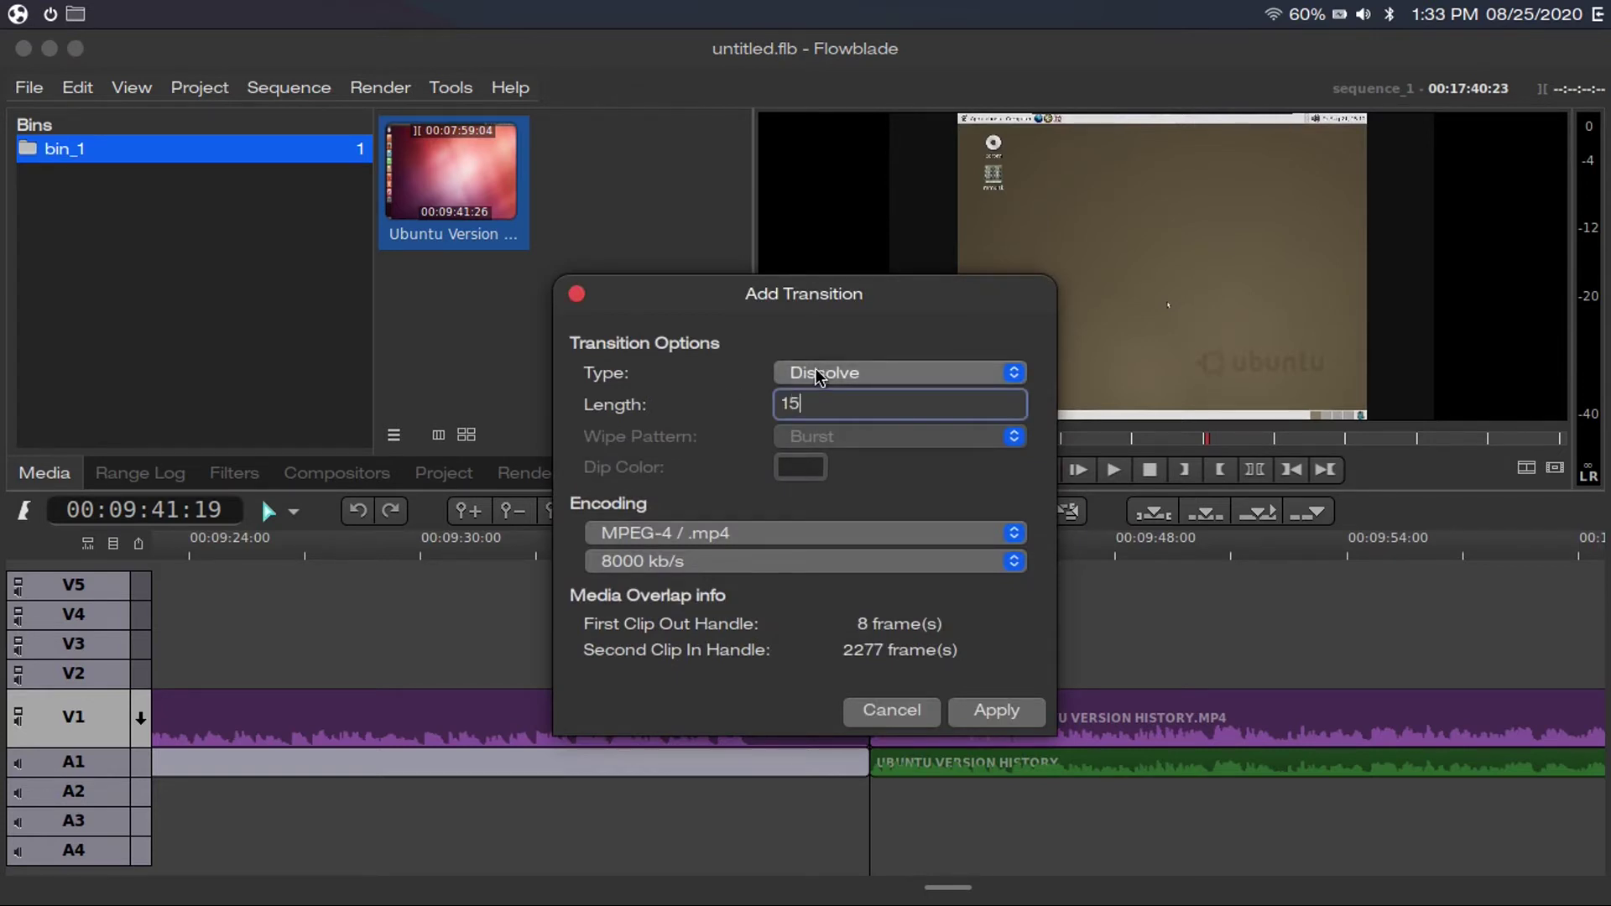
click(801, 373)
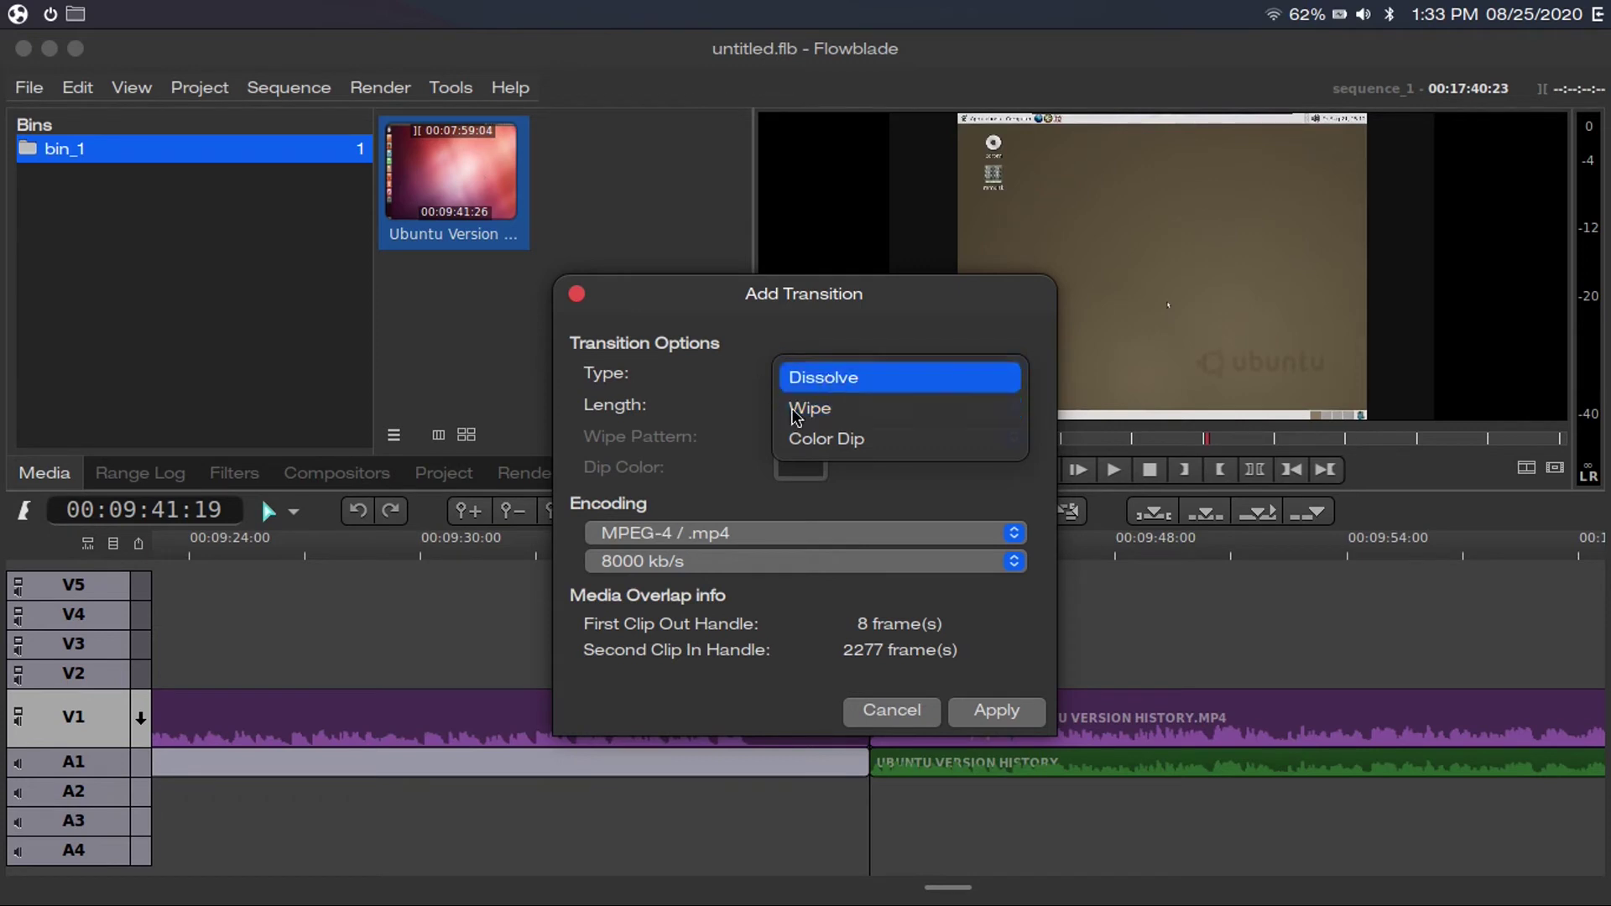
key(Escape)
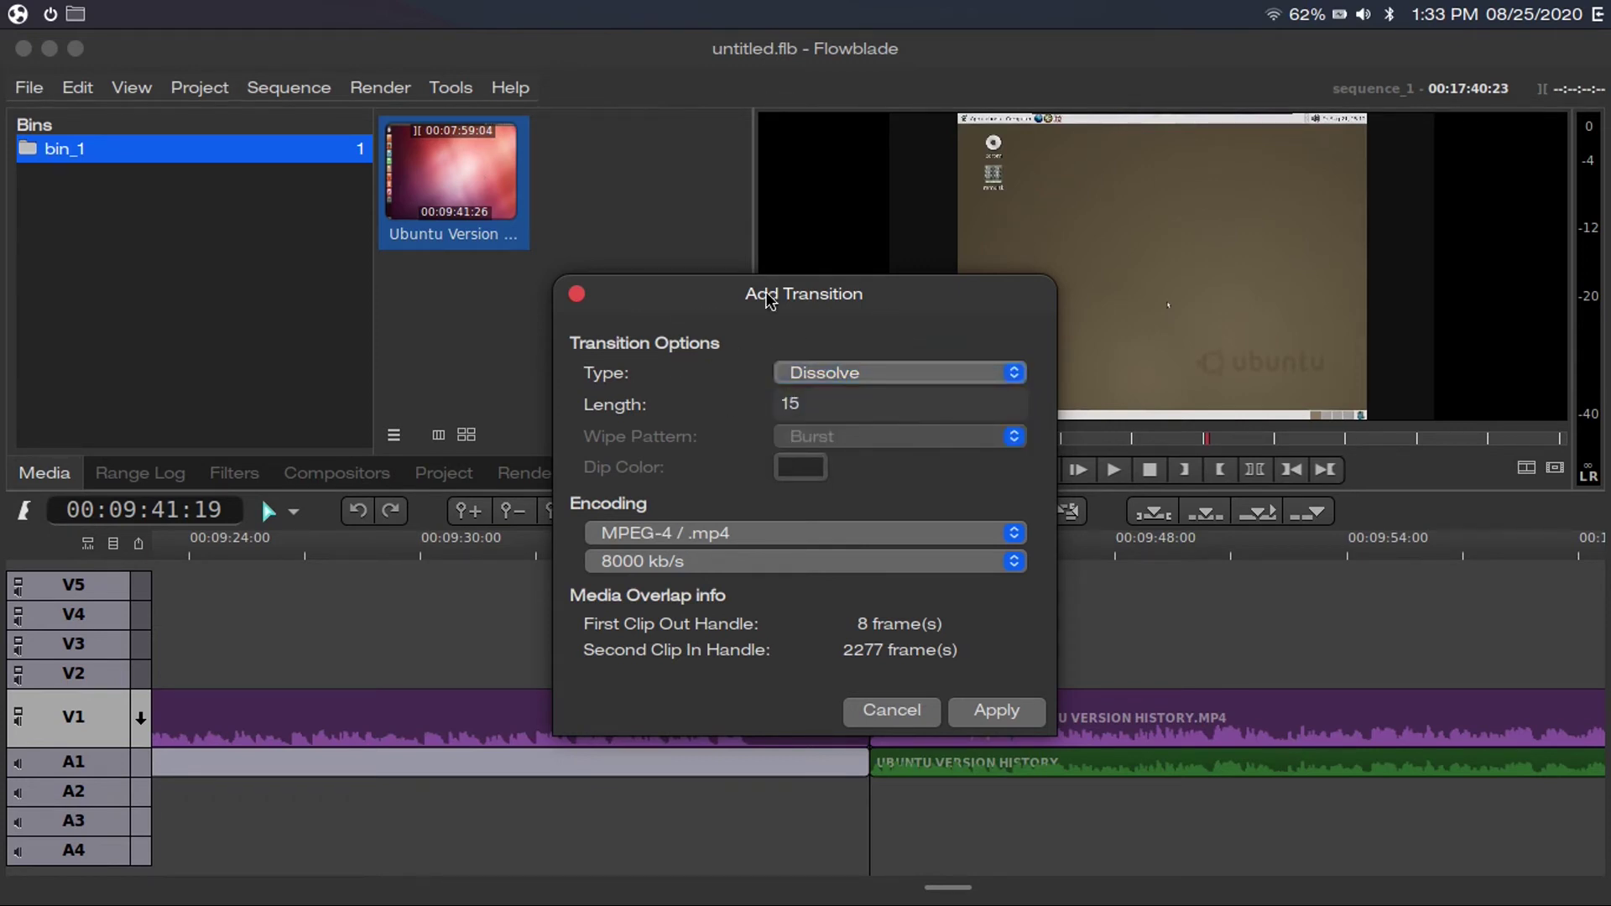
click(831, 373)
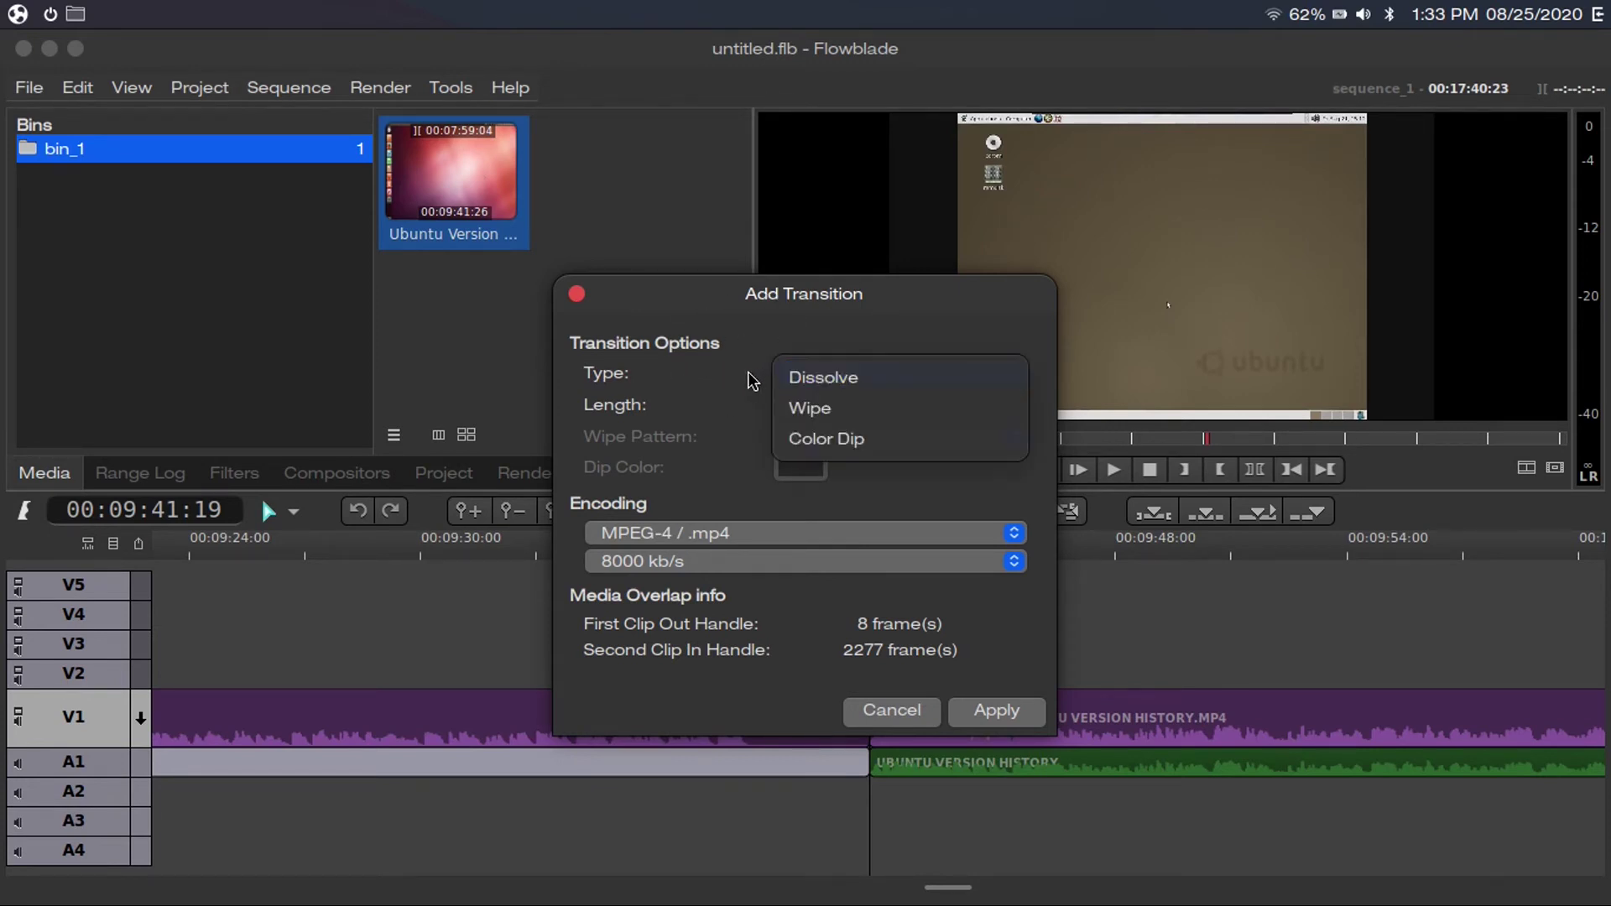
click(747, 379)
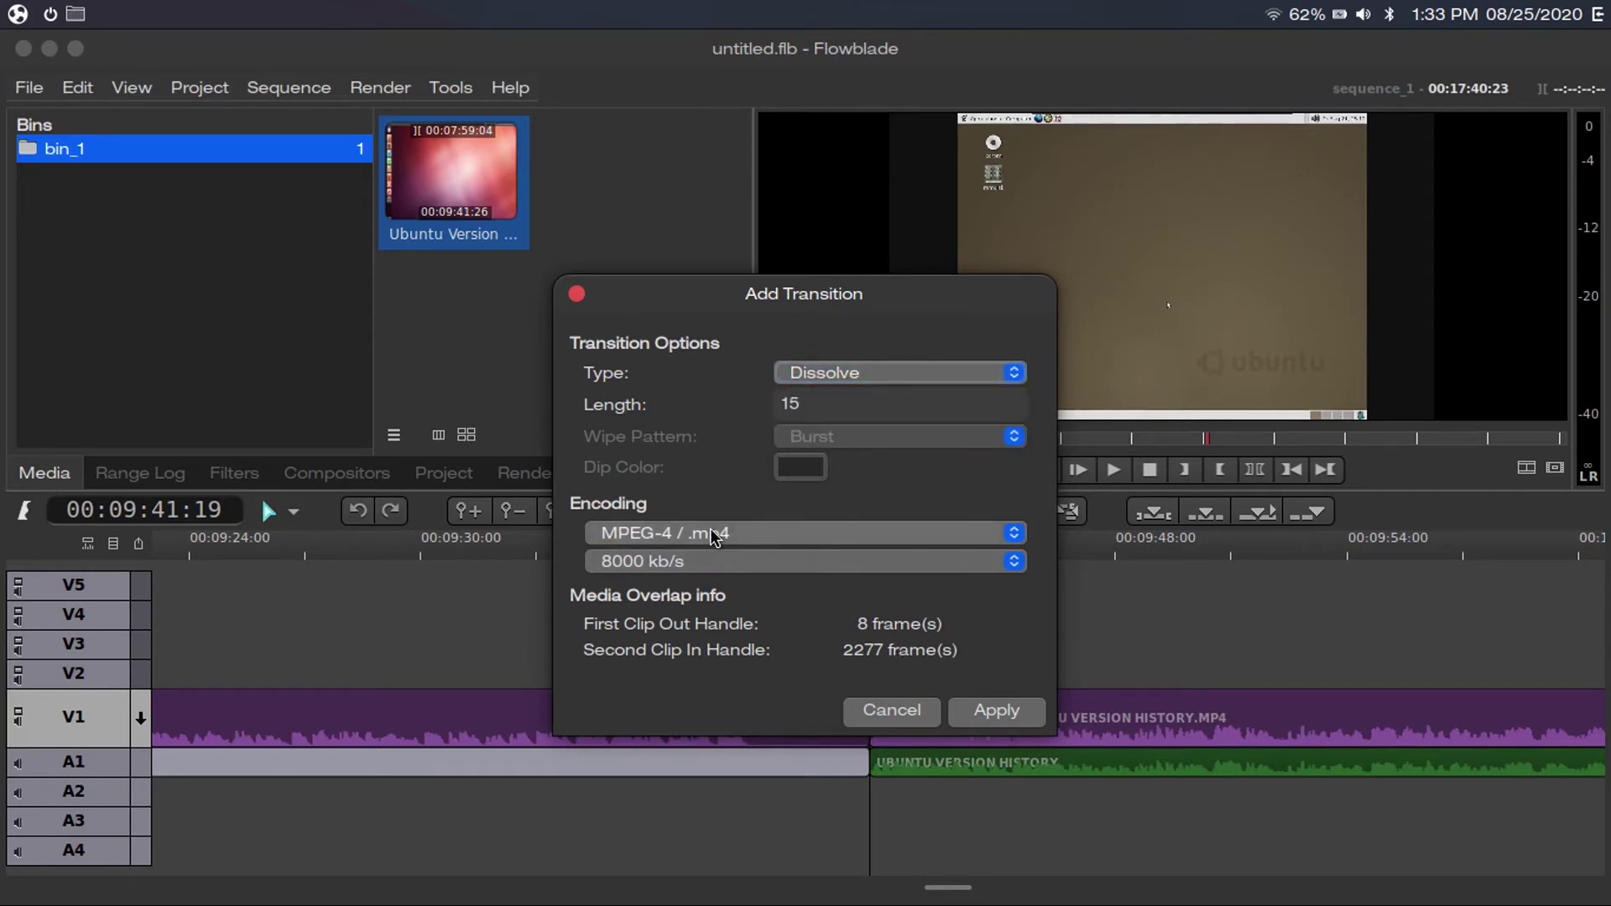
click(1013, 696)
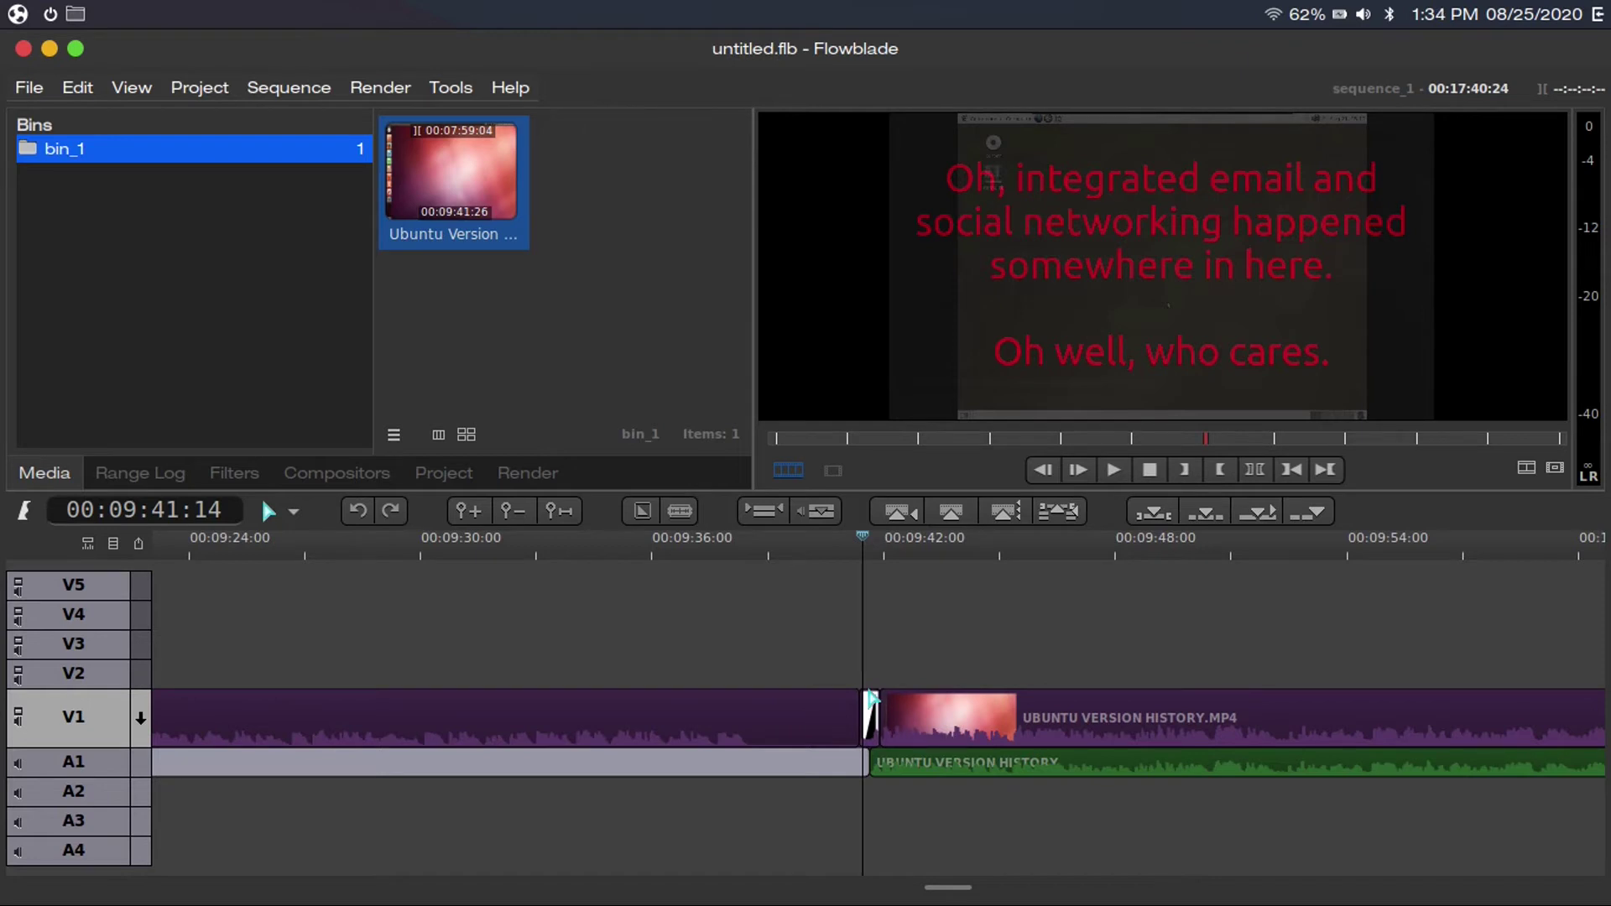
- Mute the audio of the dissolve transition clip on V1 and preview the transition
right_click(872, 696)
mouse_move(1007, 534)
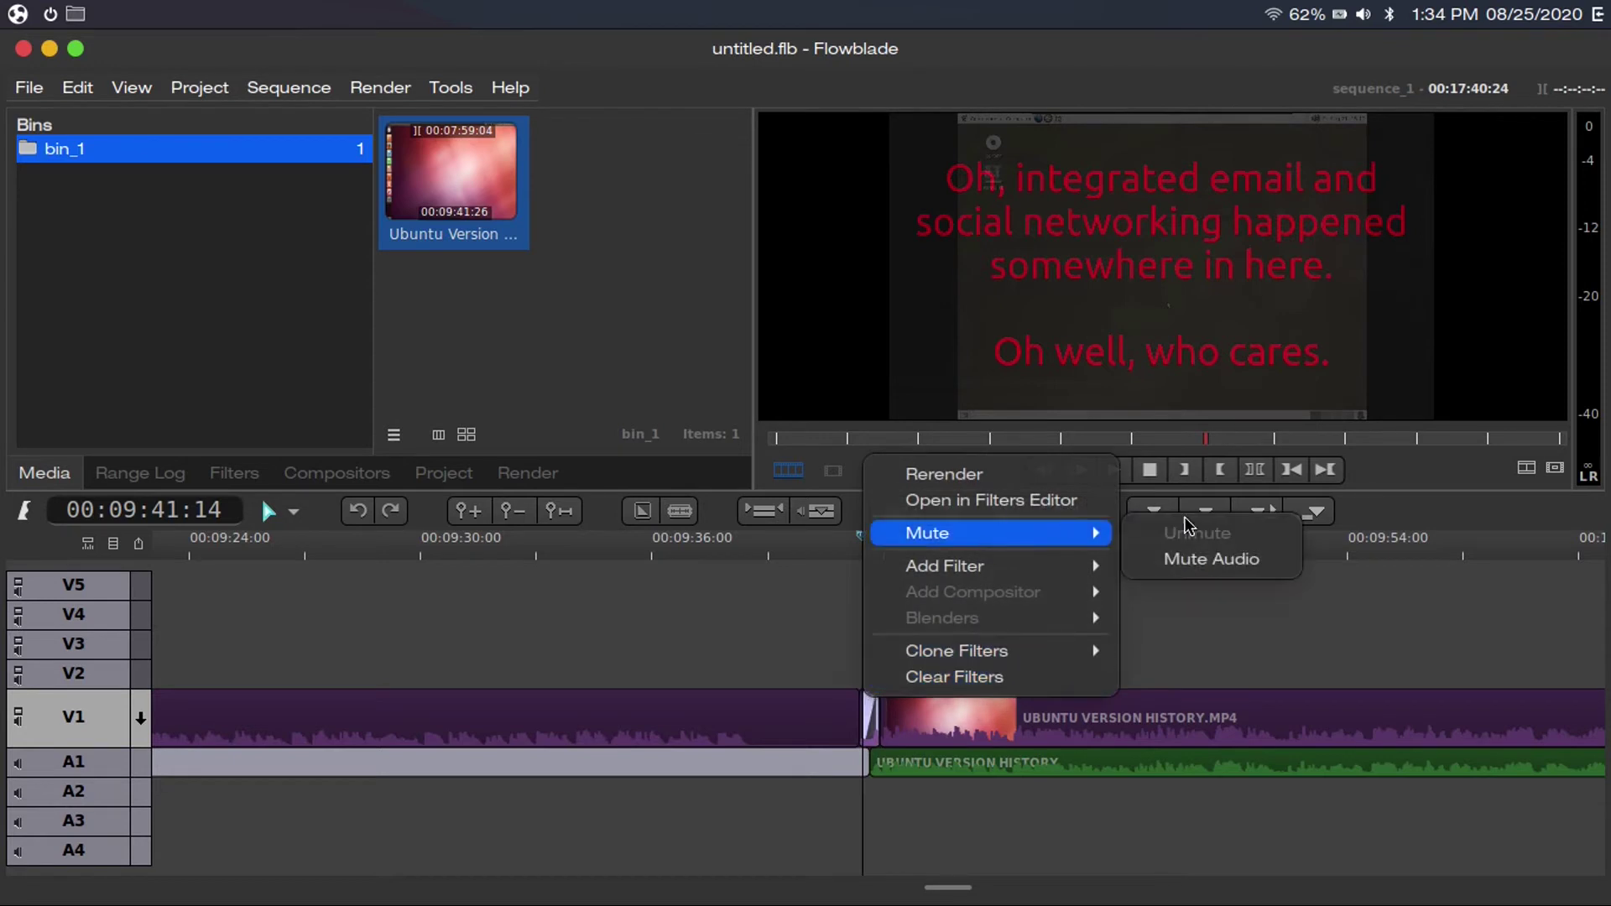
click(1206, 560)
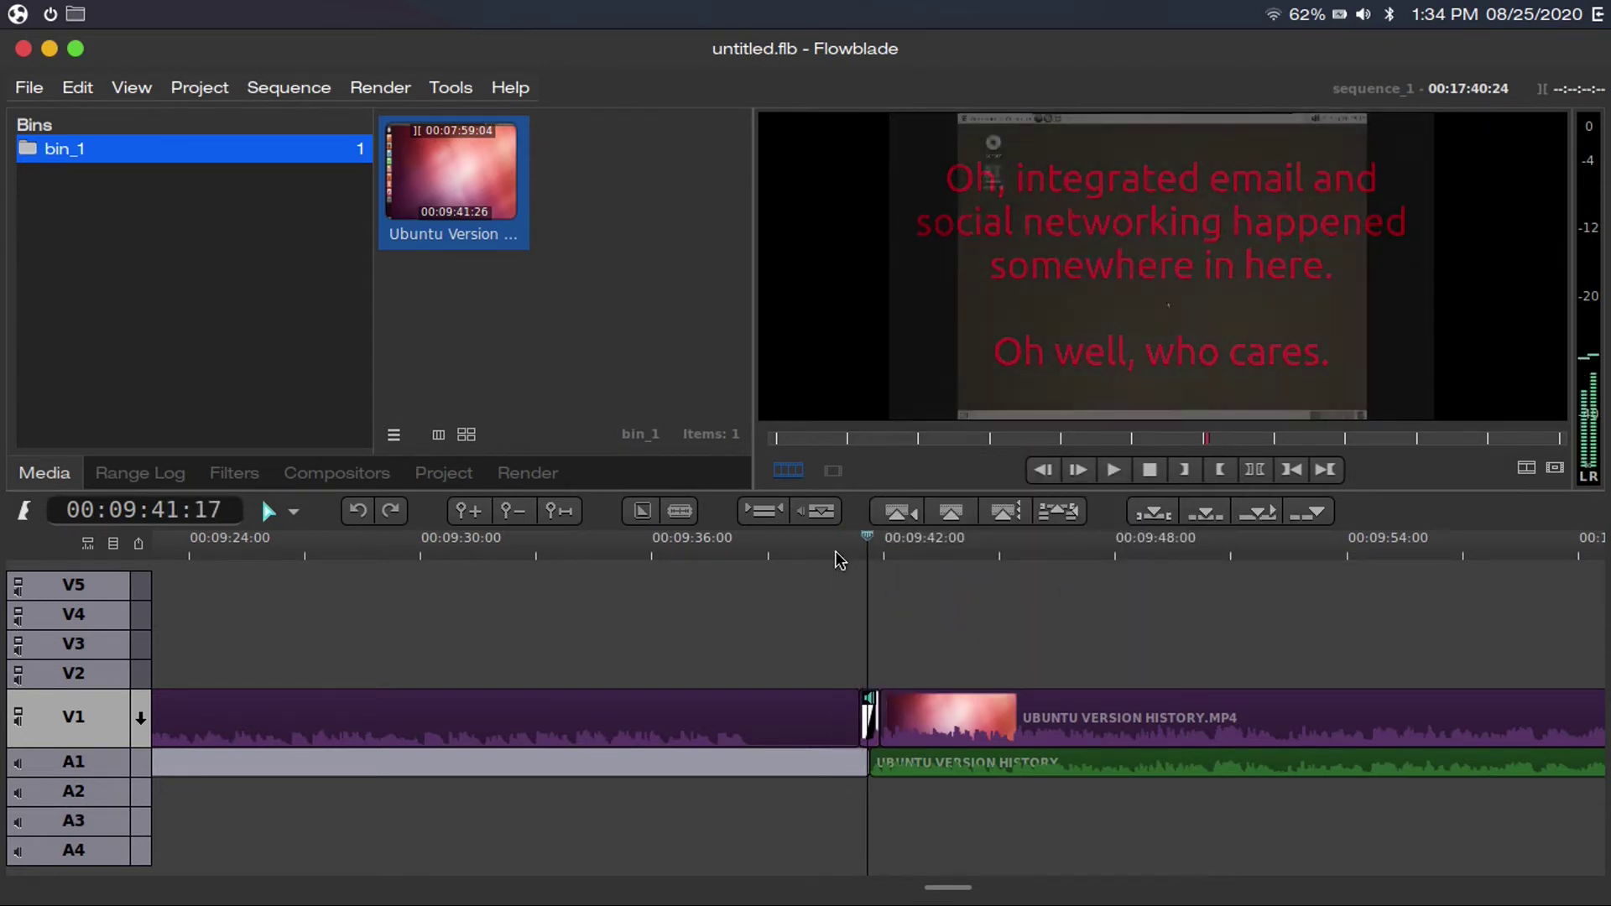
key(space)
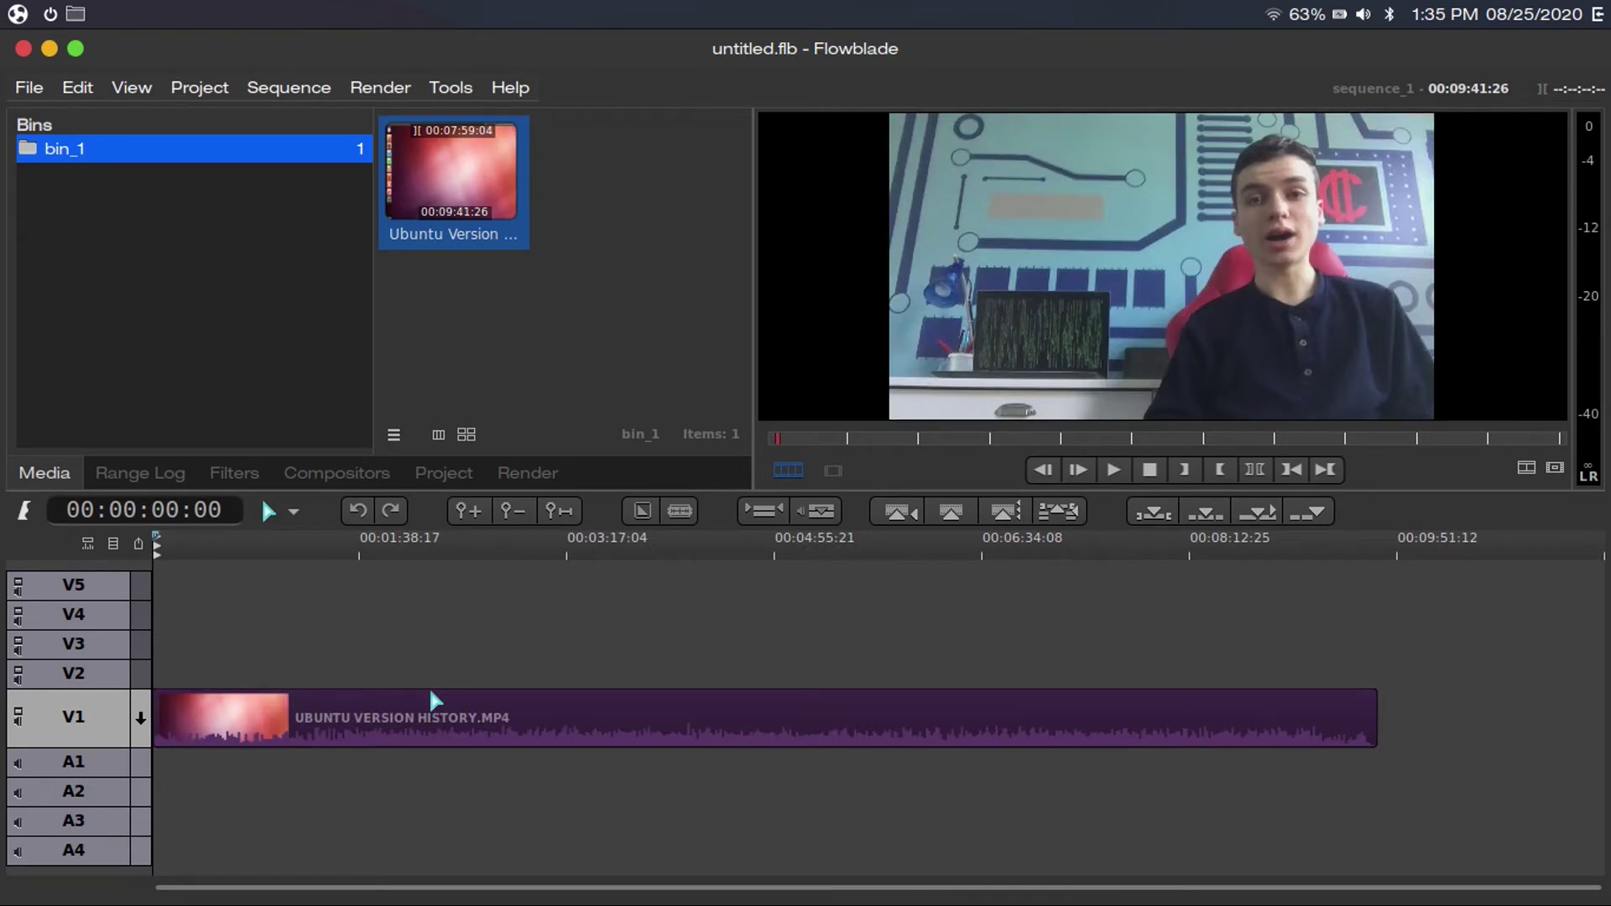
- Add the Volume audio filter to the Ubuntu Version History clip on V1
click(431, 694)
click(327, 638)
right_click(435, 711)
mouse_move(435, 713)
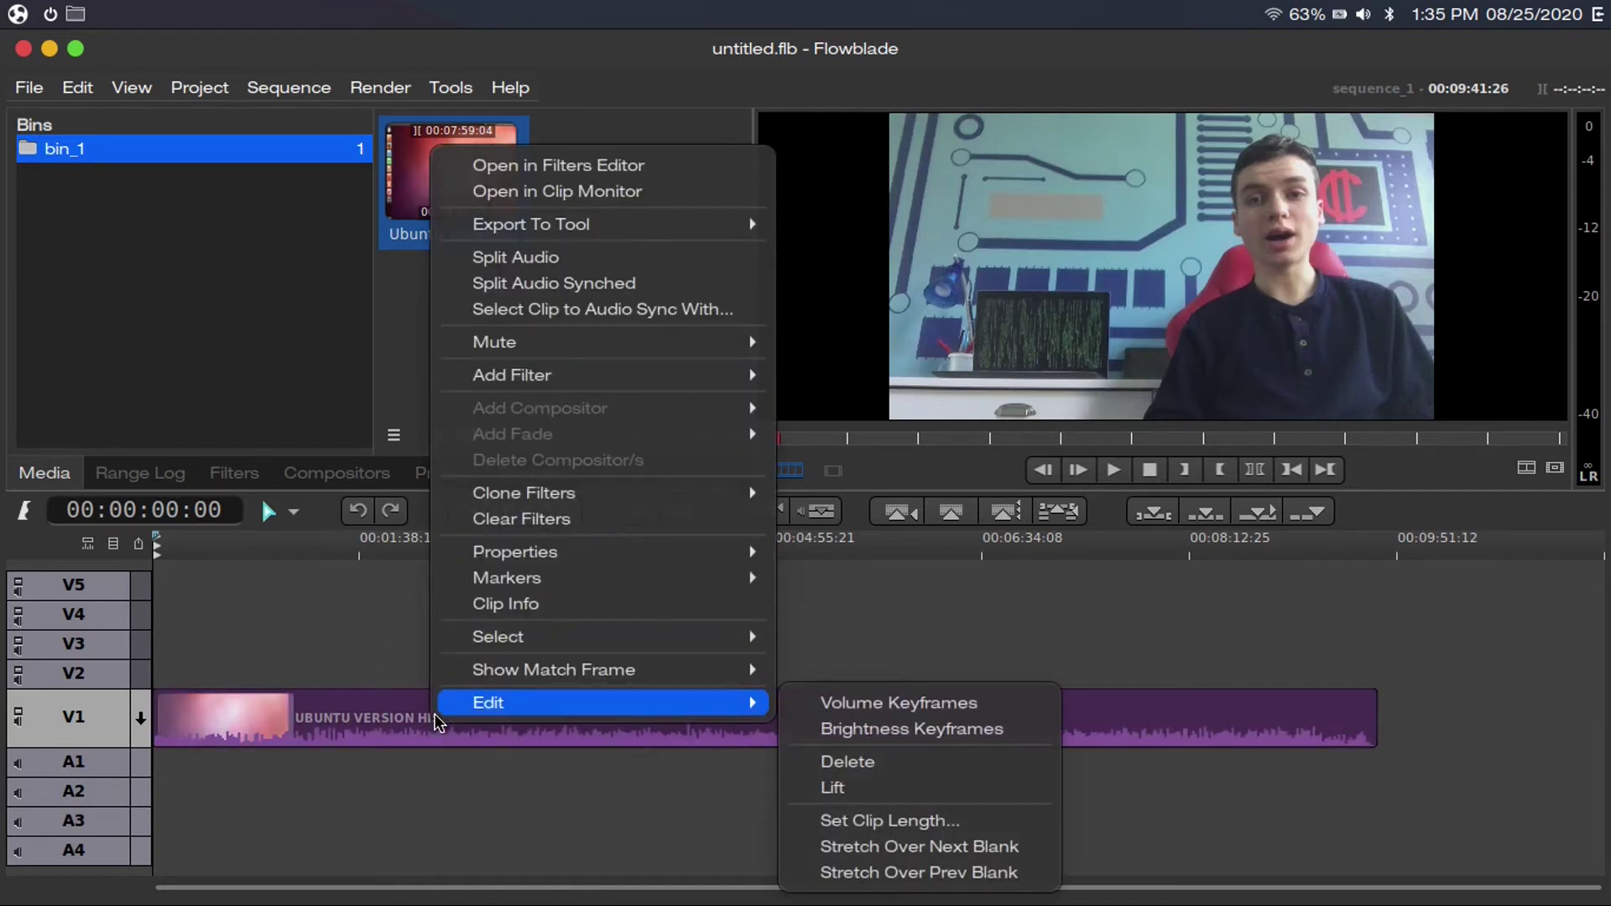
mouse_move(669, 376)
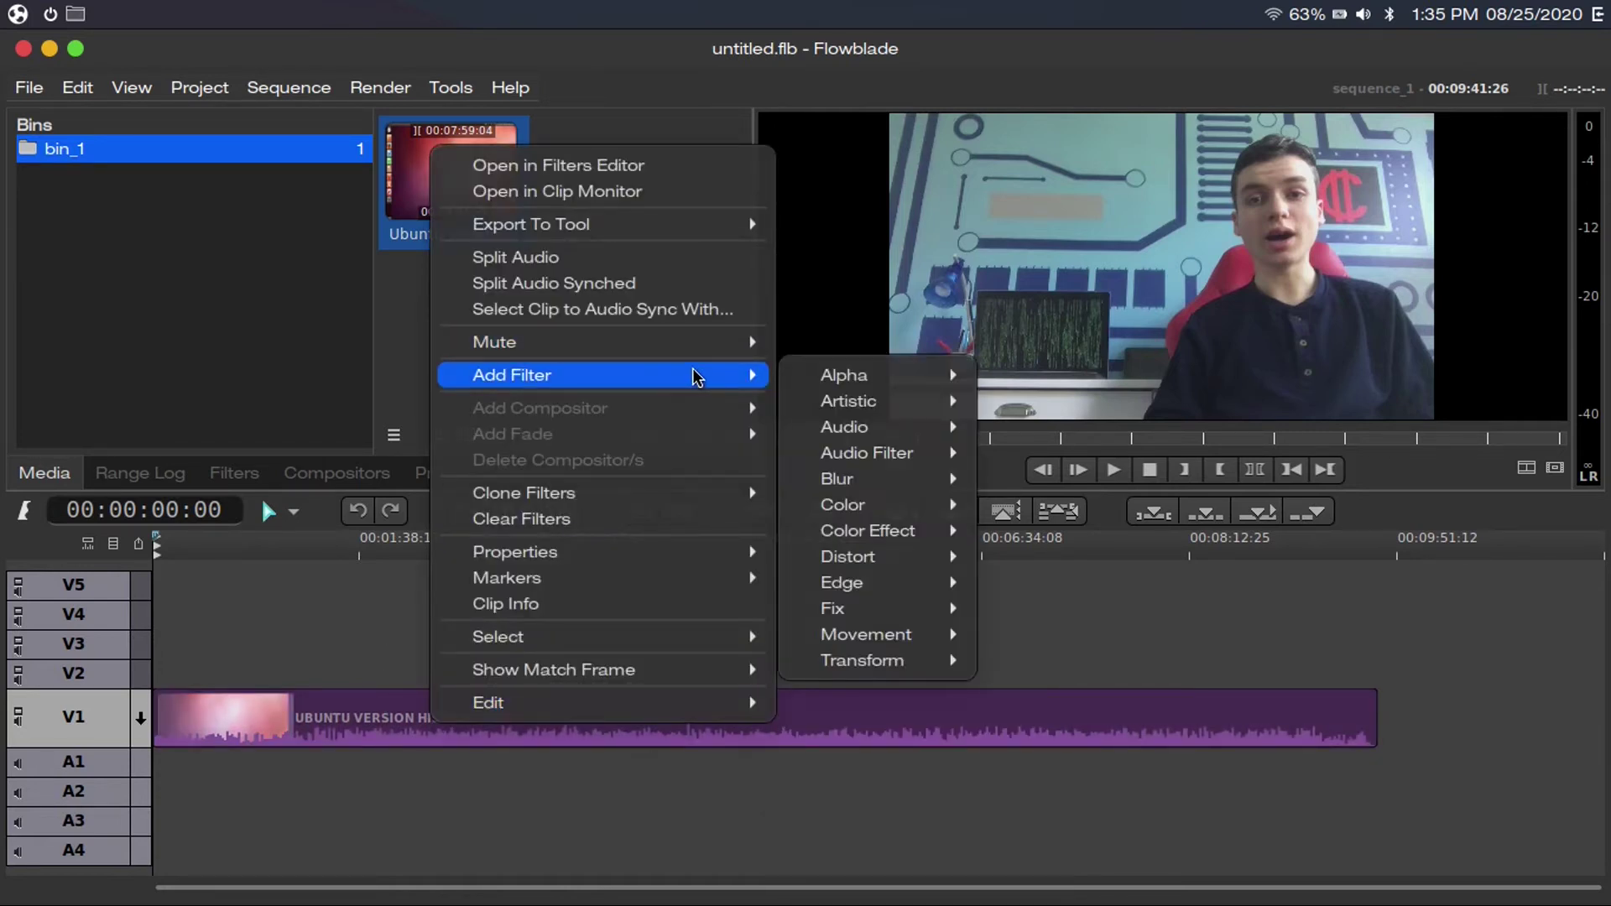
mouse_move(848, 426)
click(1064, 555)
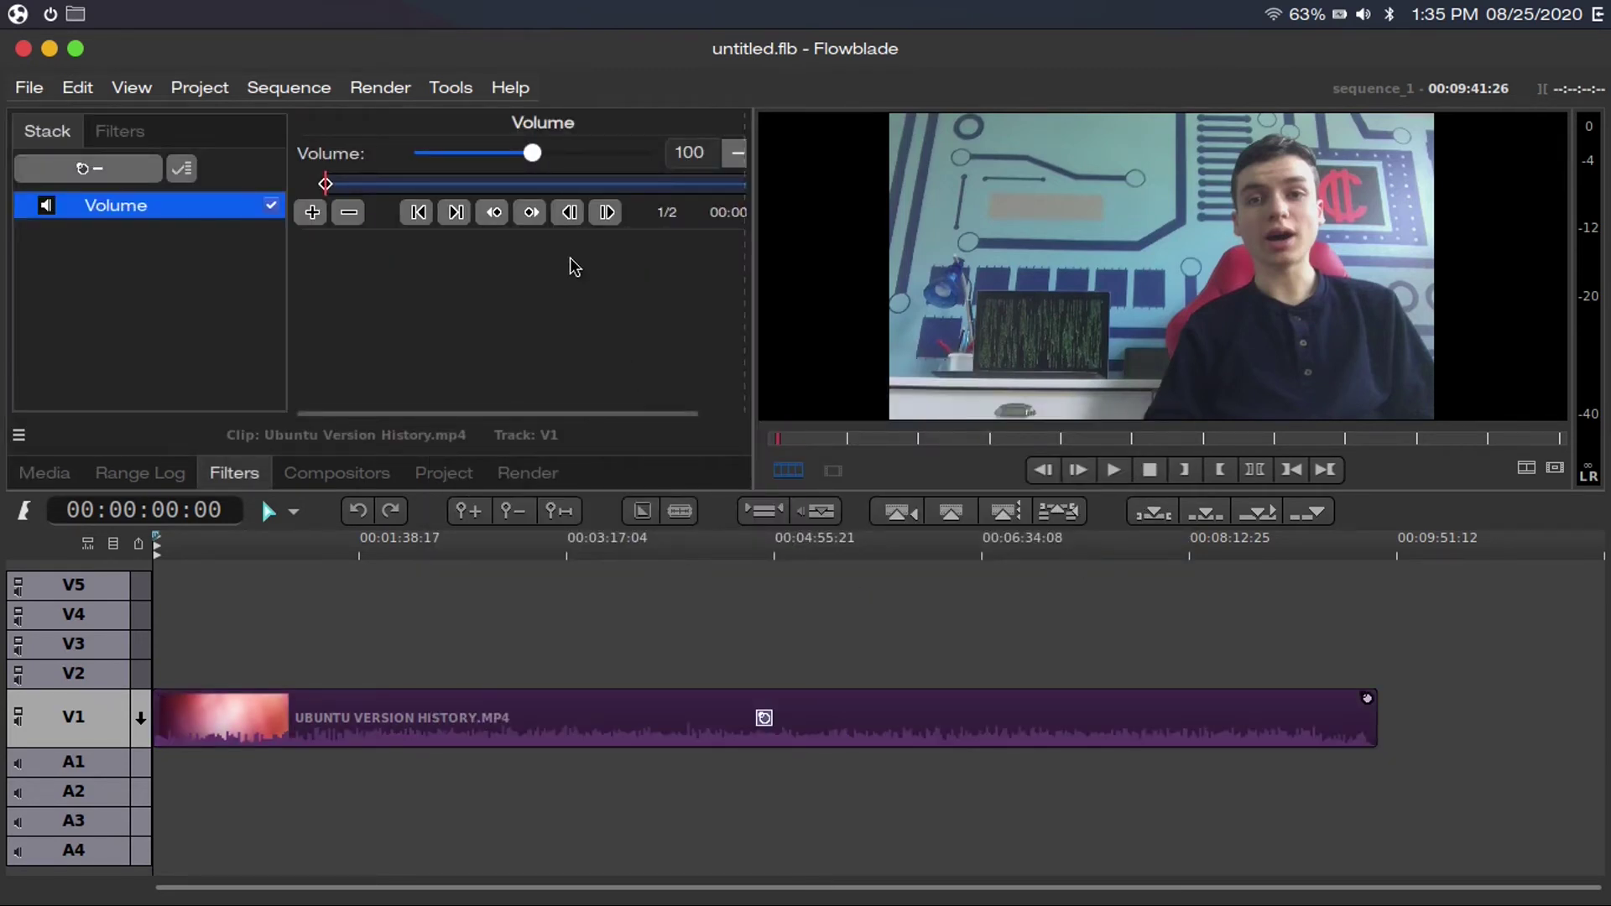
- Raise the Volume filter's value at the start of the clip to 200
mouse_move(534, 156)
mouse_down()
mouse_move(648, 154)
mouse_move(424, 154)
mouse_move(532, 152)
mouse_up()
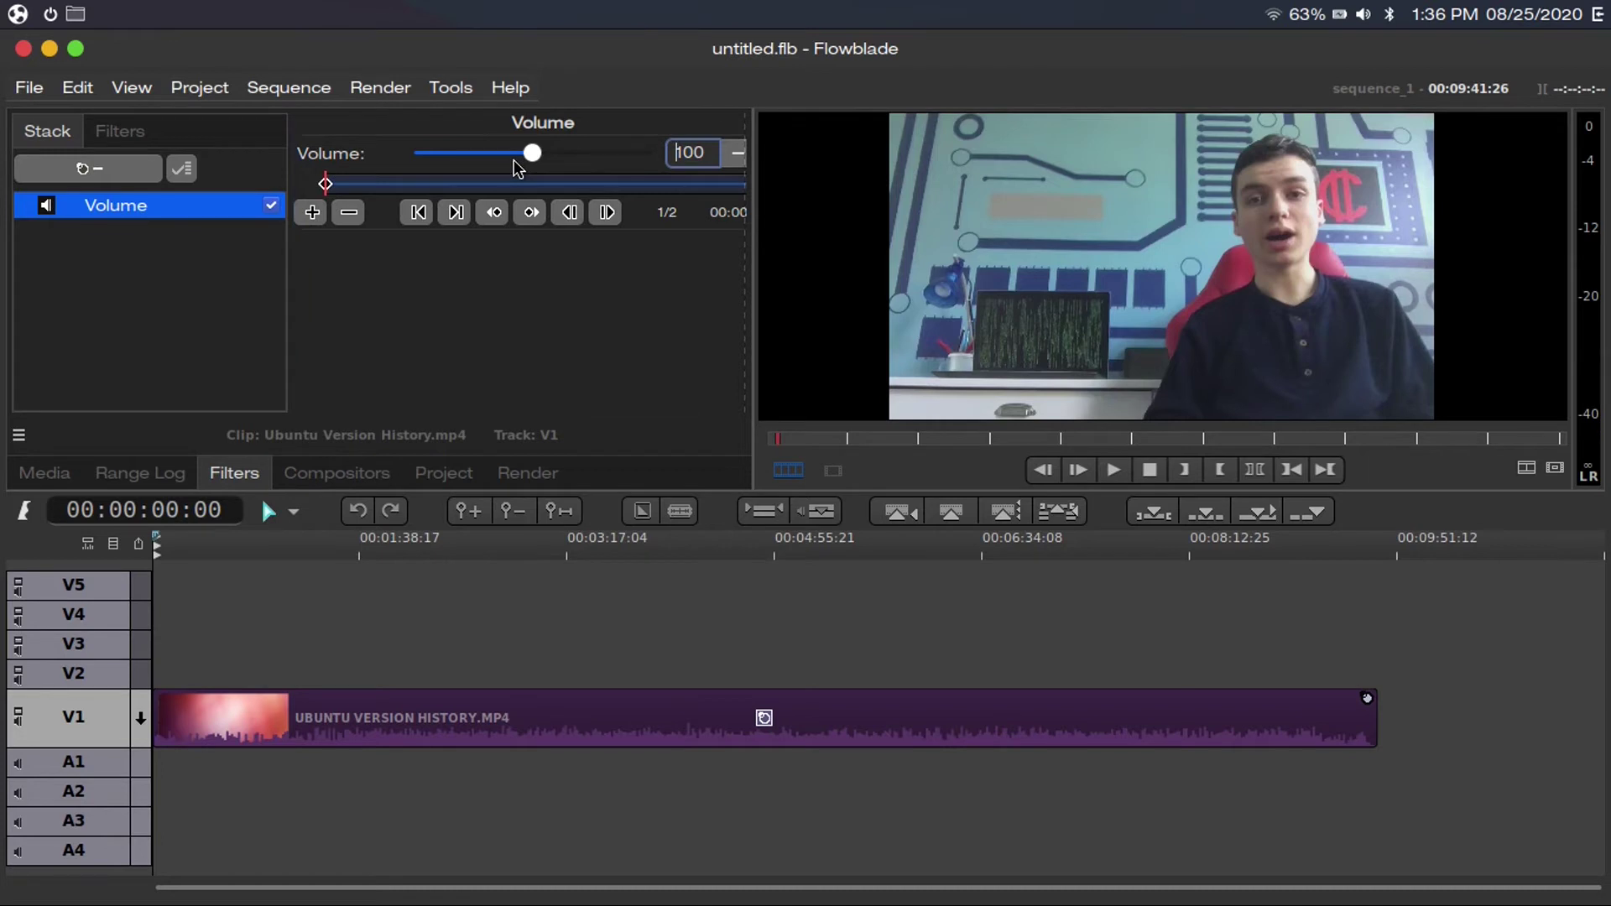
drag(532, 153, 571, 301)
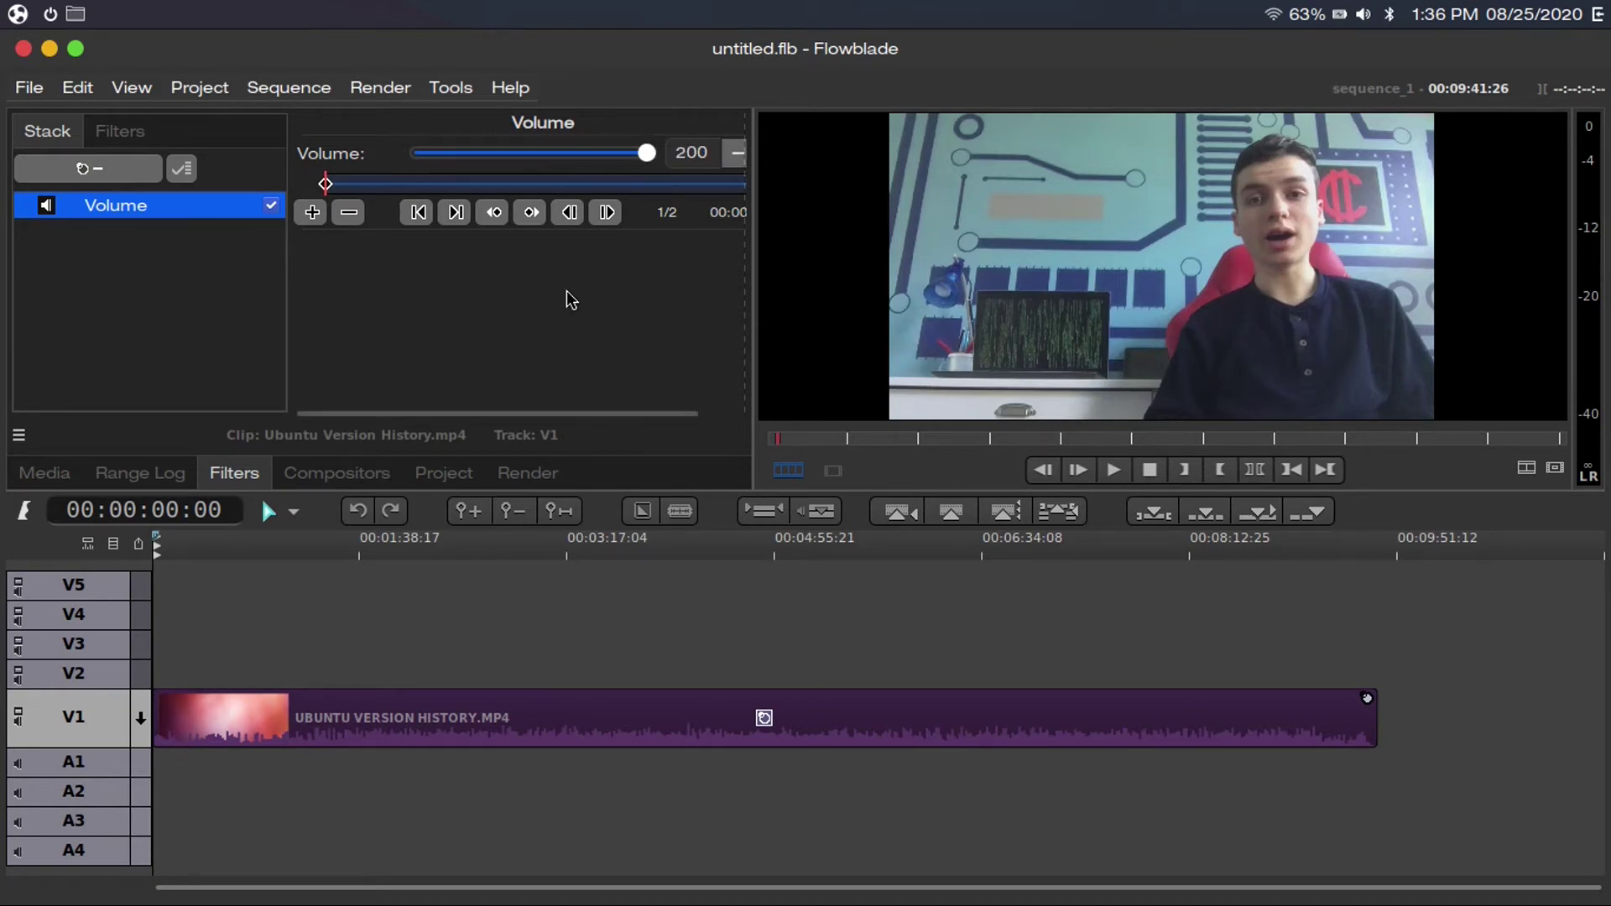
key(space)
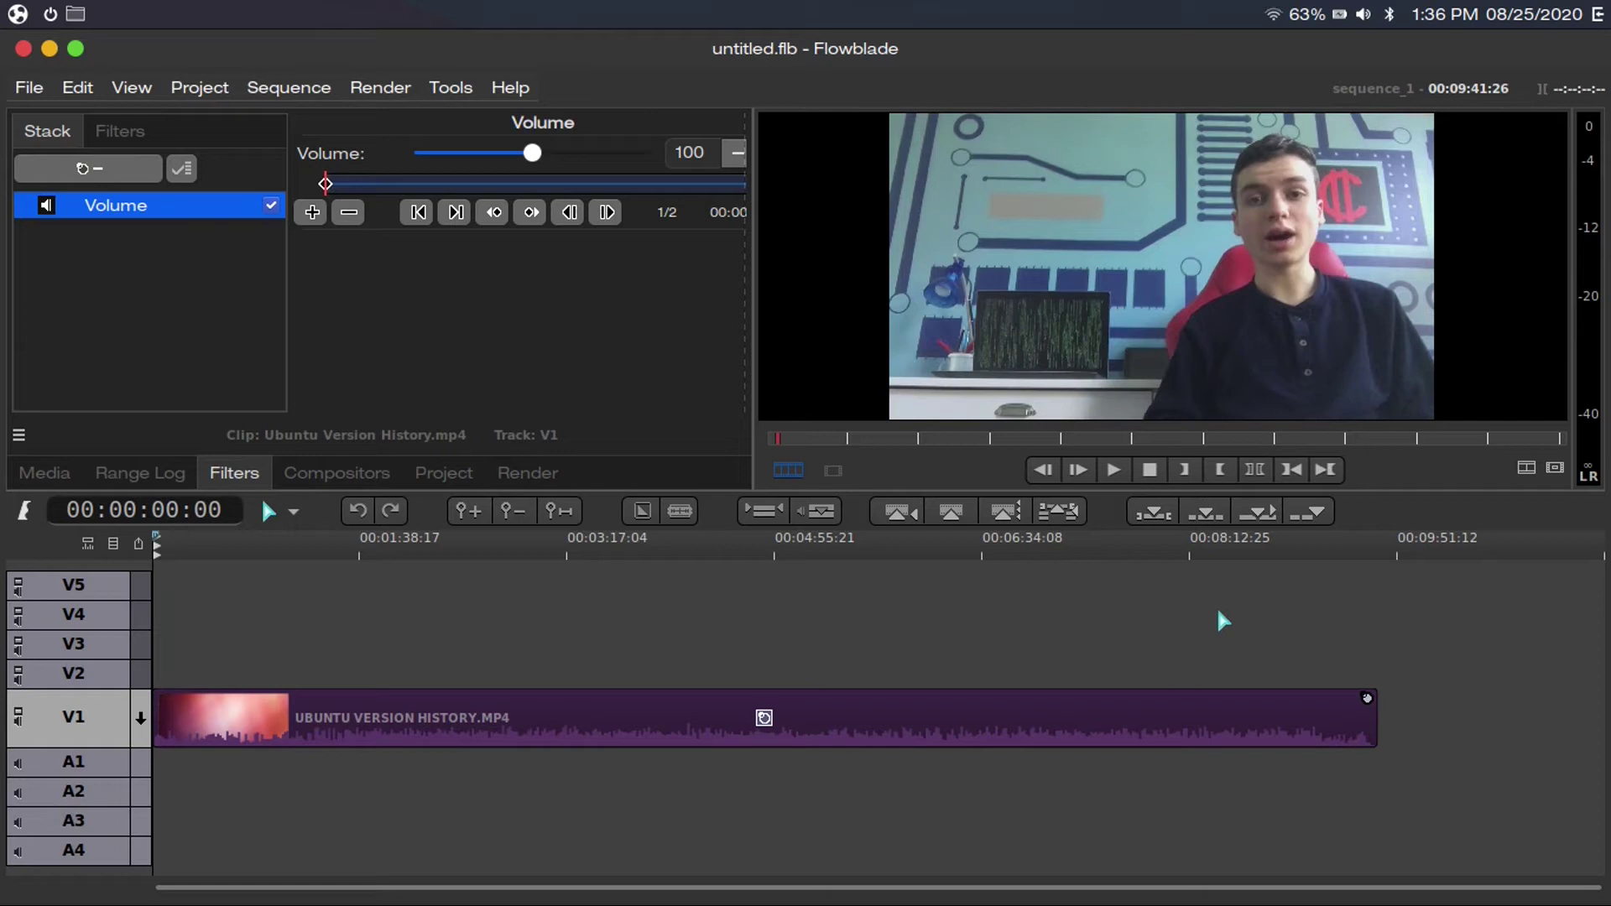
- Set the Volume filter's value at the end of the clip to 0, scrub through the timeline and return to the start
click(1415, 542)
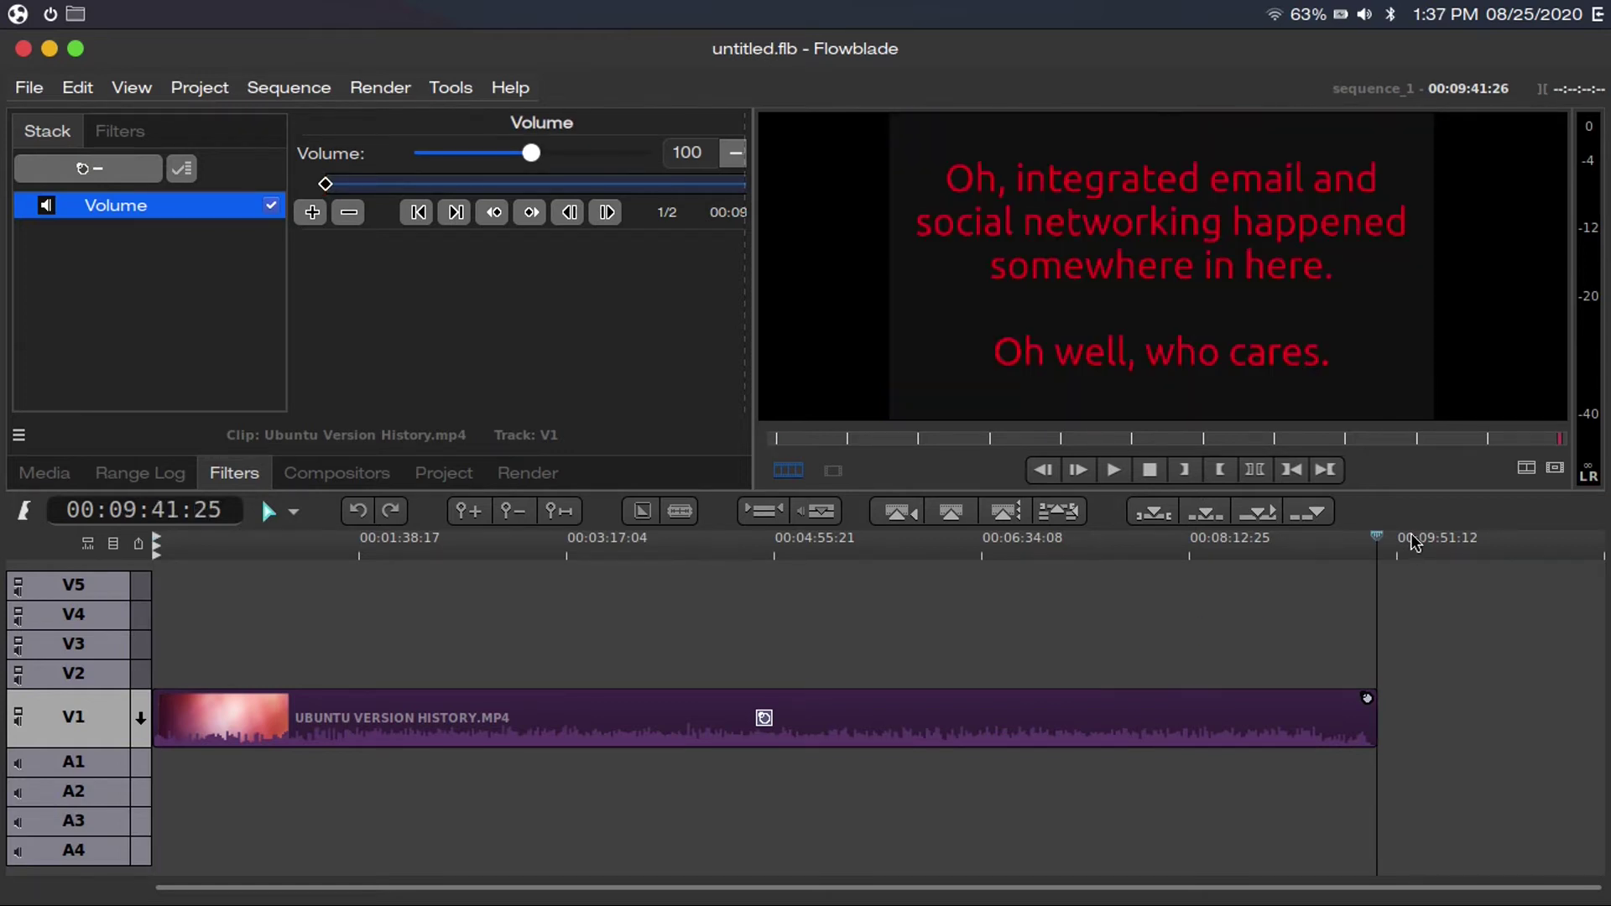
drag(531, 153, 655, 153)
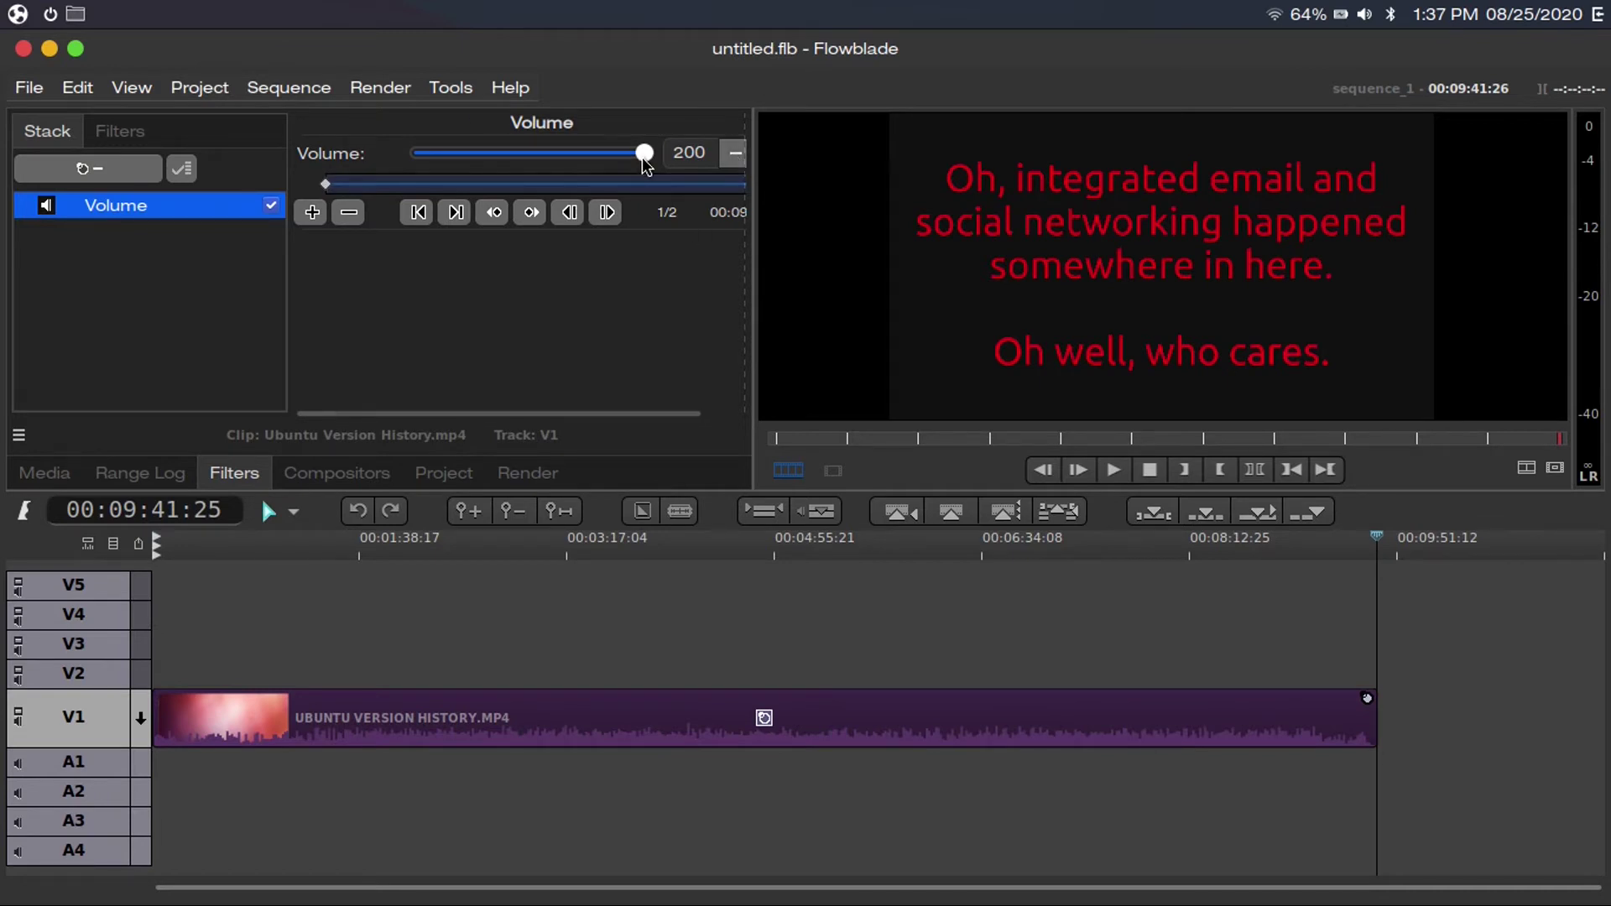
drag(645, 163, 395, 172)
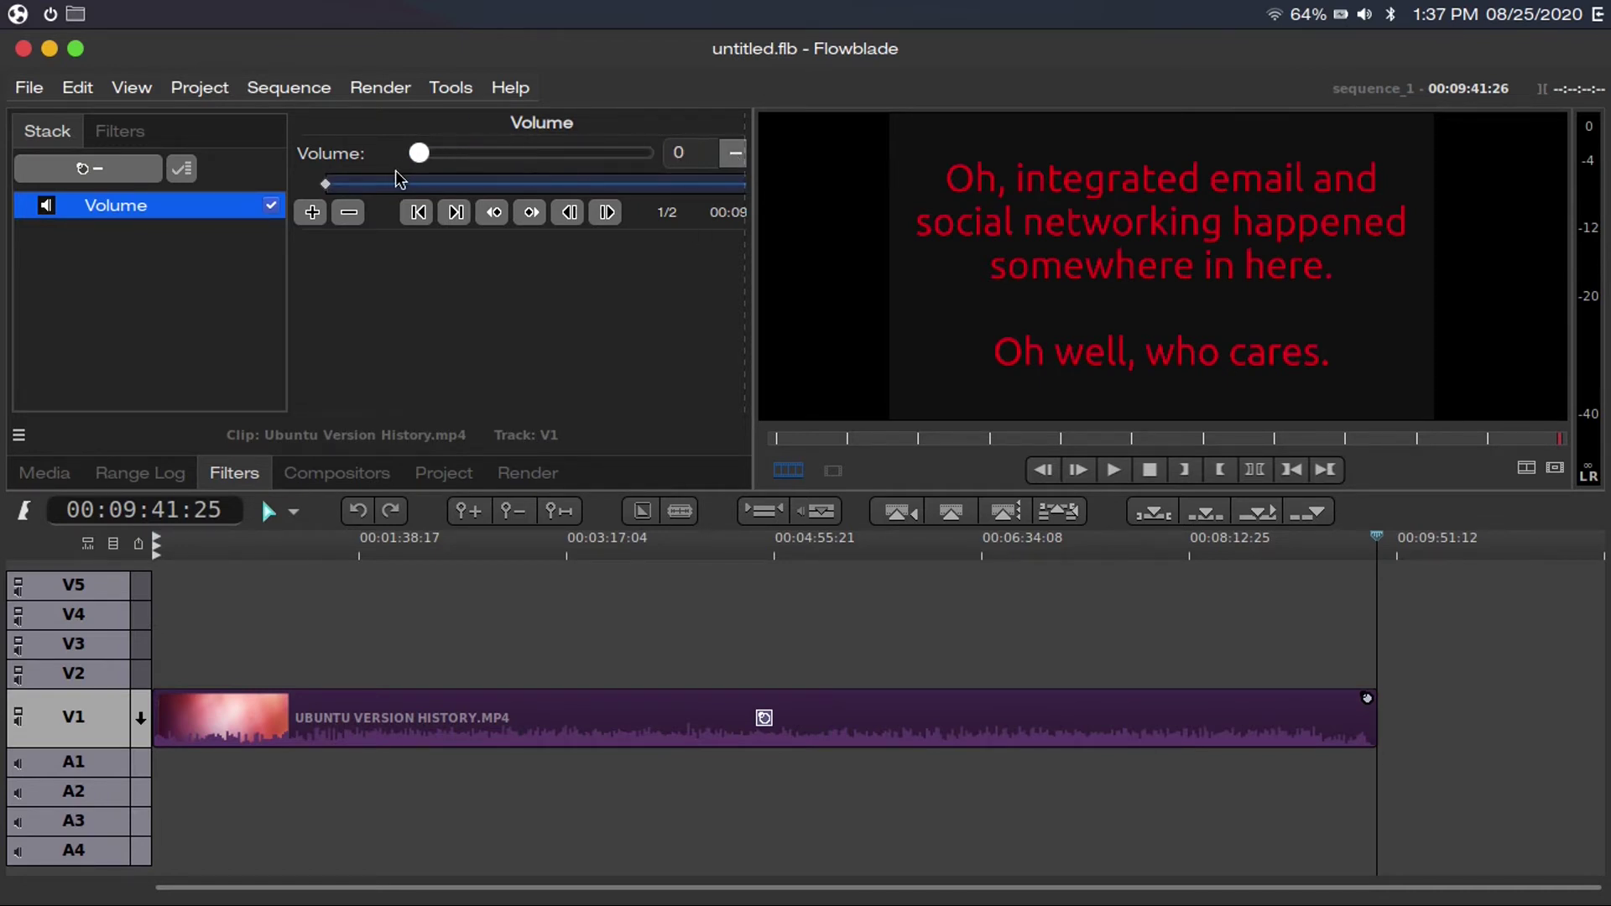
key(Home)
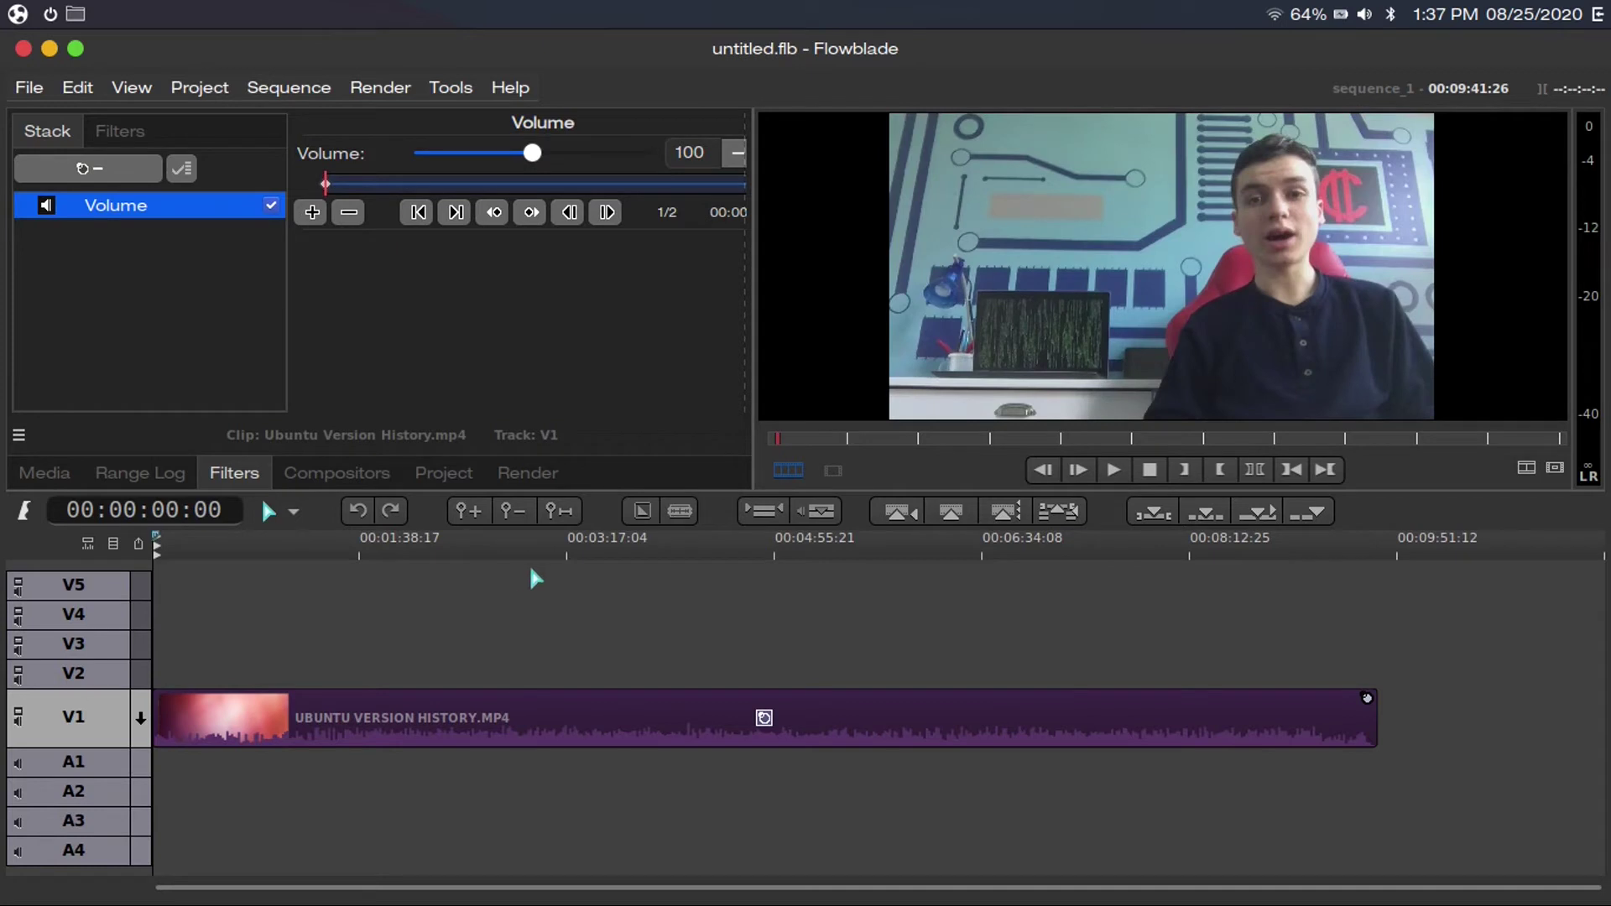
click(349, 541)
drag(364, 541, 1097, 547)
key(Home)
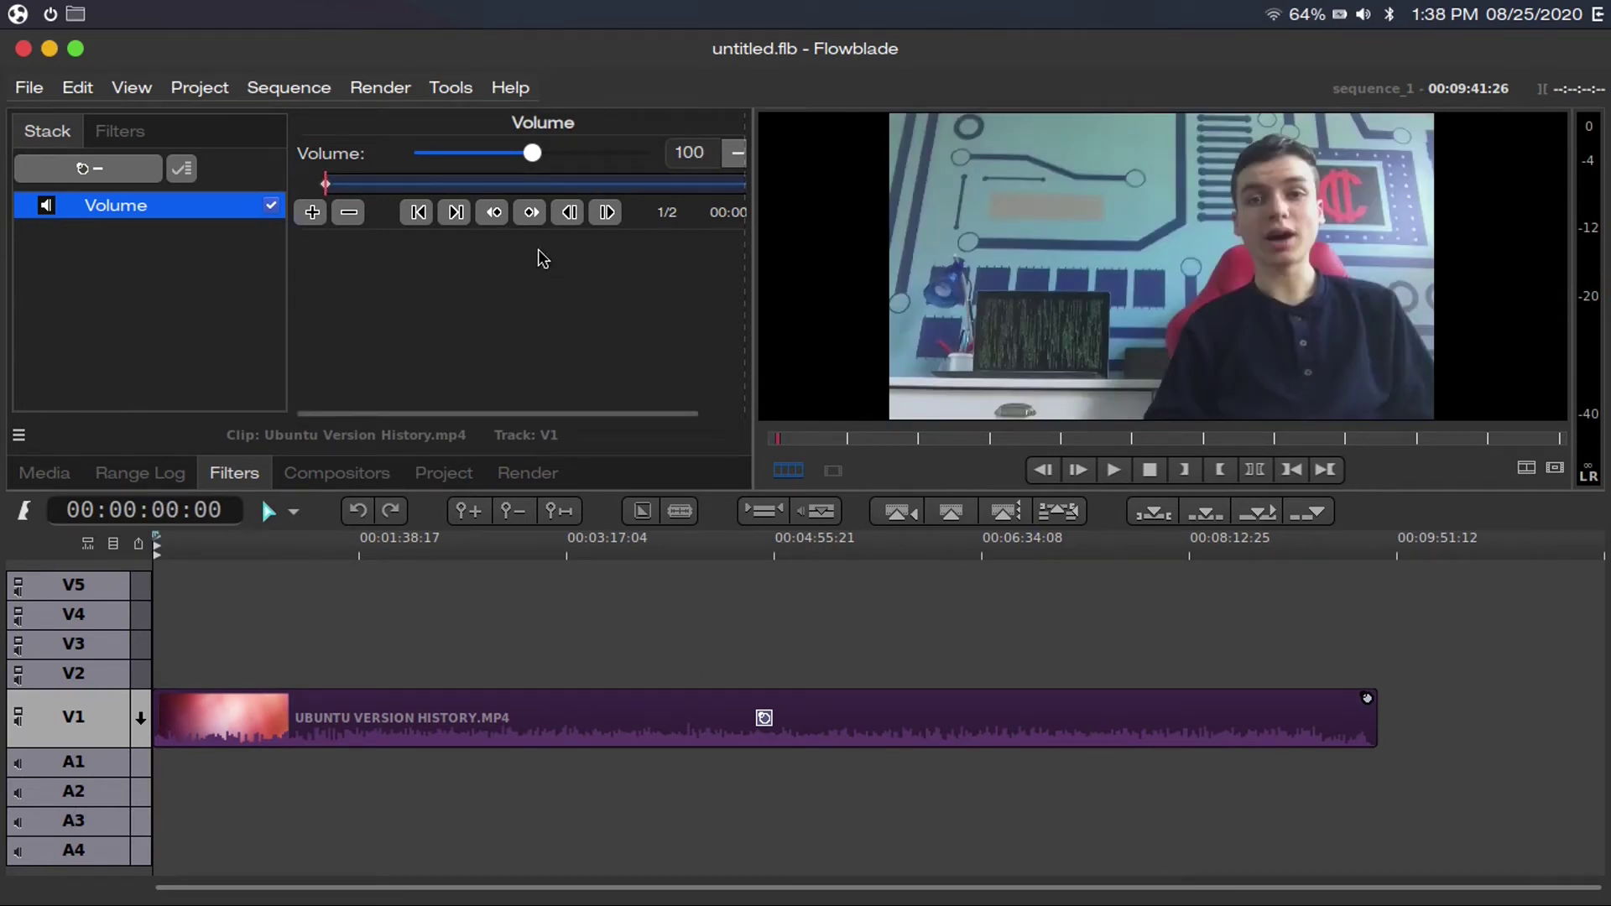
- Add a Volume keyframe at 00:05:02:29 and set the volume to 200 there and at the end of the clip
click(540, 186)
click(312, 211)
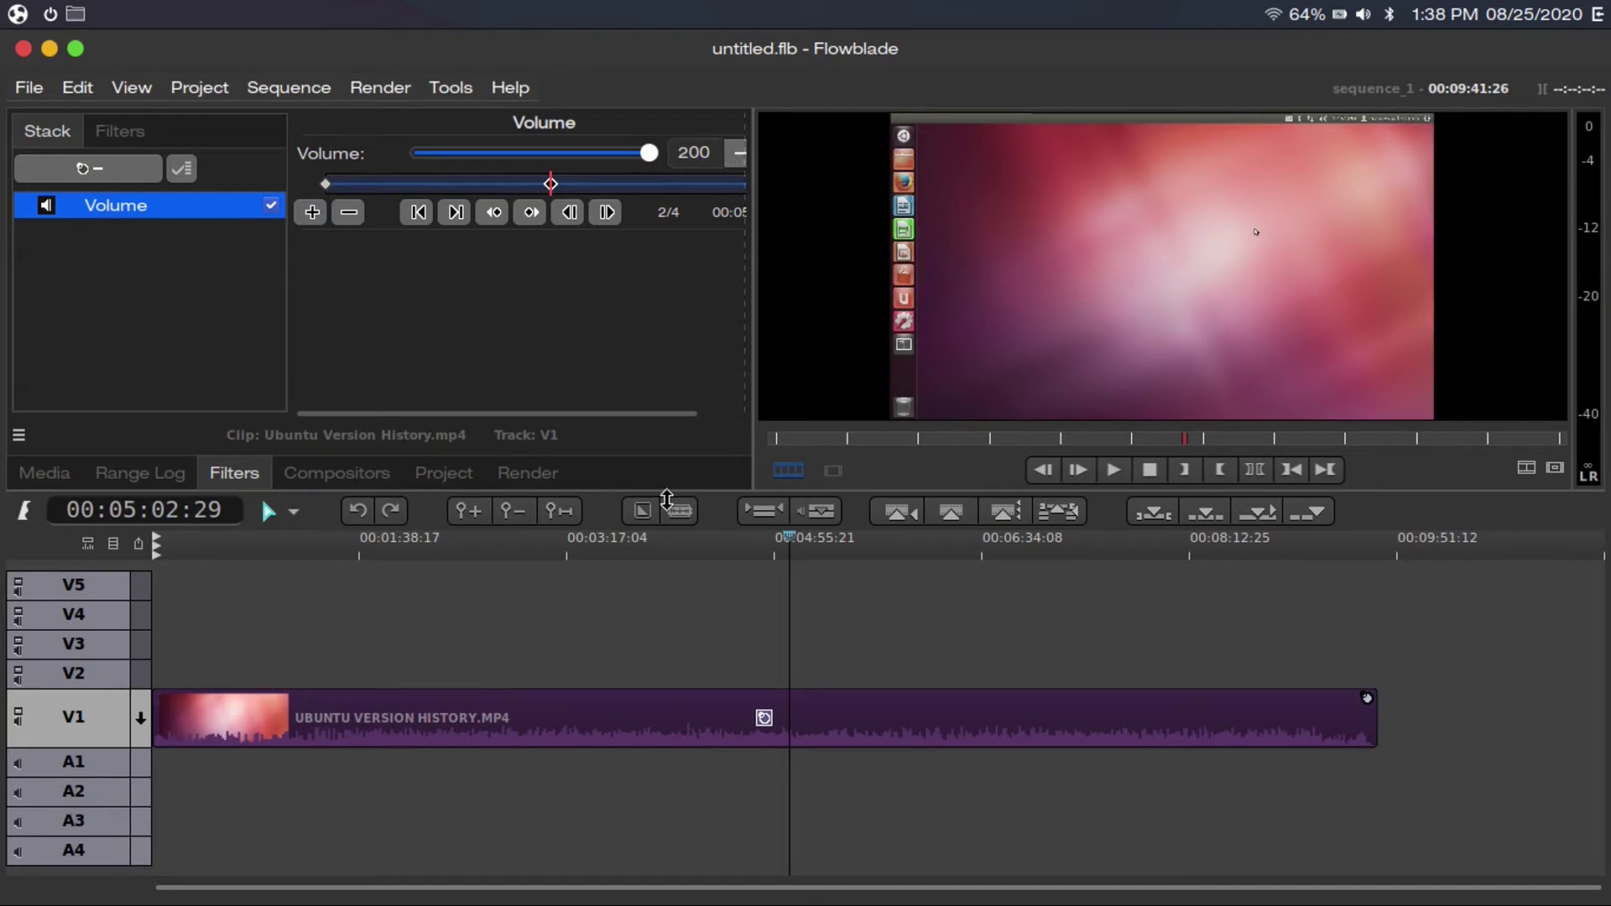
key(End)
drag(532, 153, 648, 153)
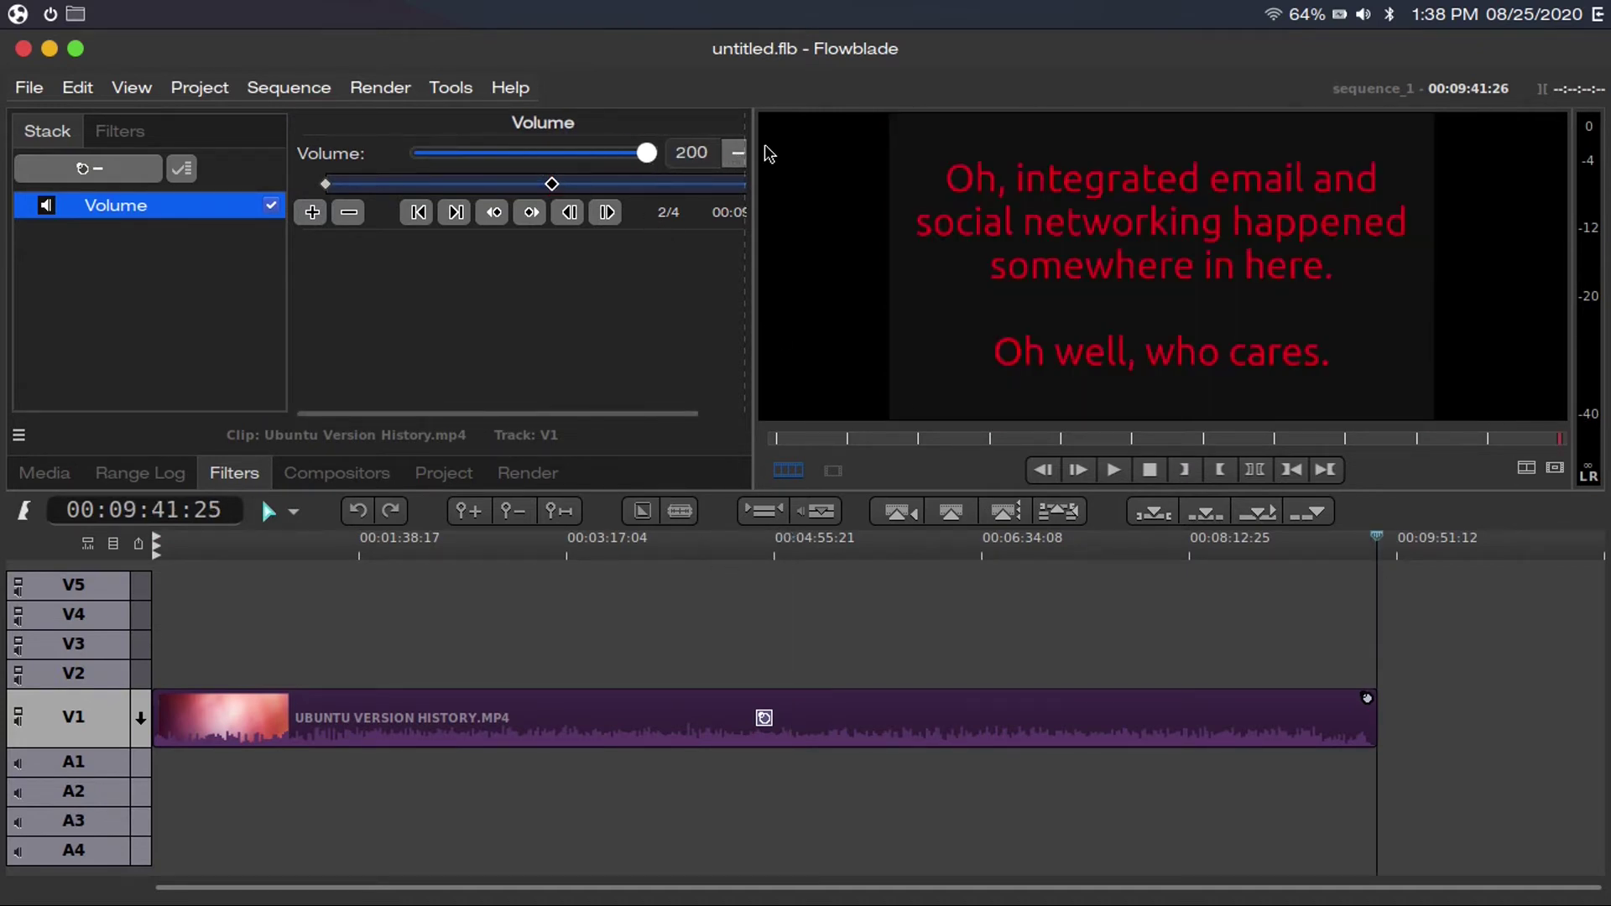
- Preview the volume change from the start of the clip and move the middle Volume keyframe to 00:04:55:10
click(762, 550)
key(Home)
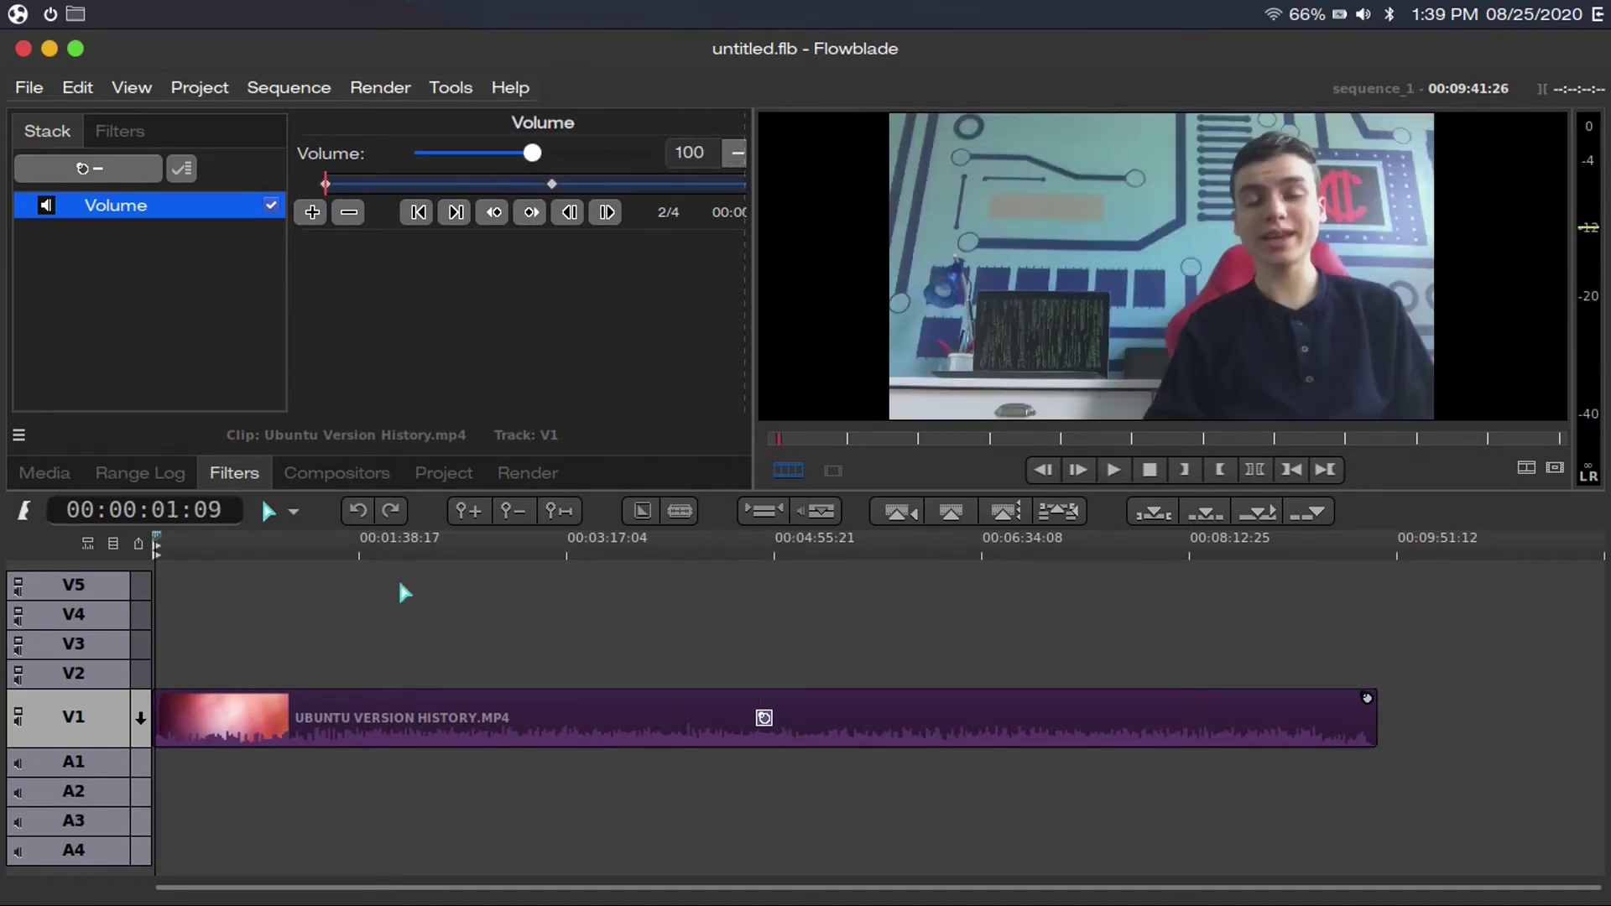
click(439, 544)
click(619, 554)
drag(619, 554, 780, 546)
click(532, 211)
drag(548, 185, 560, 192)
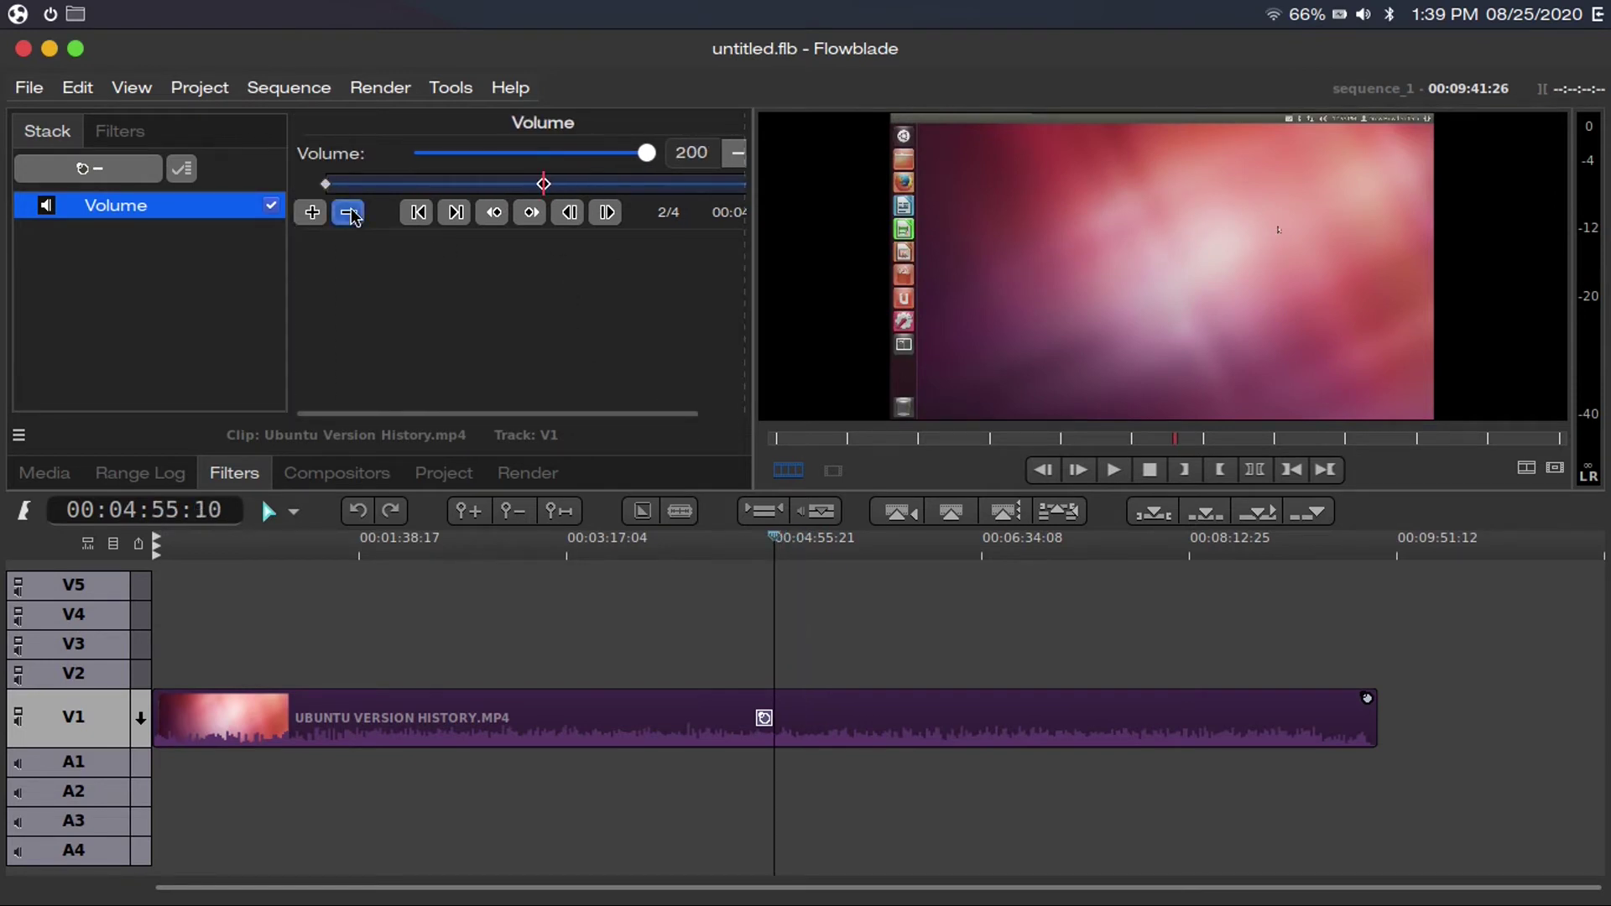
- Delete the Volume filter's keyframe at 00:04:55:10
click(349, 211)
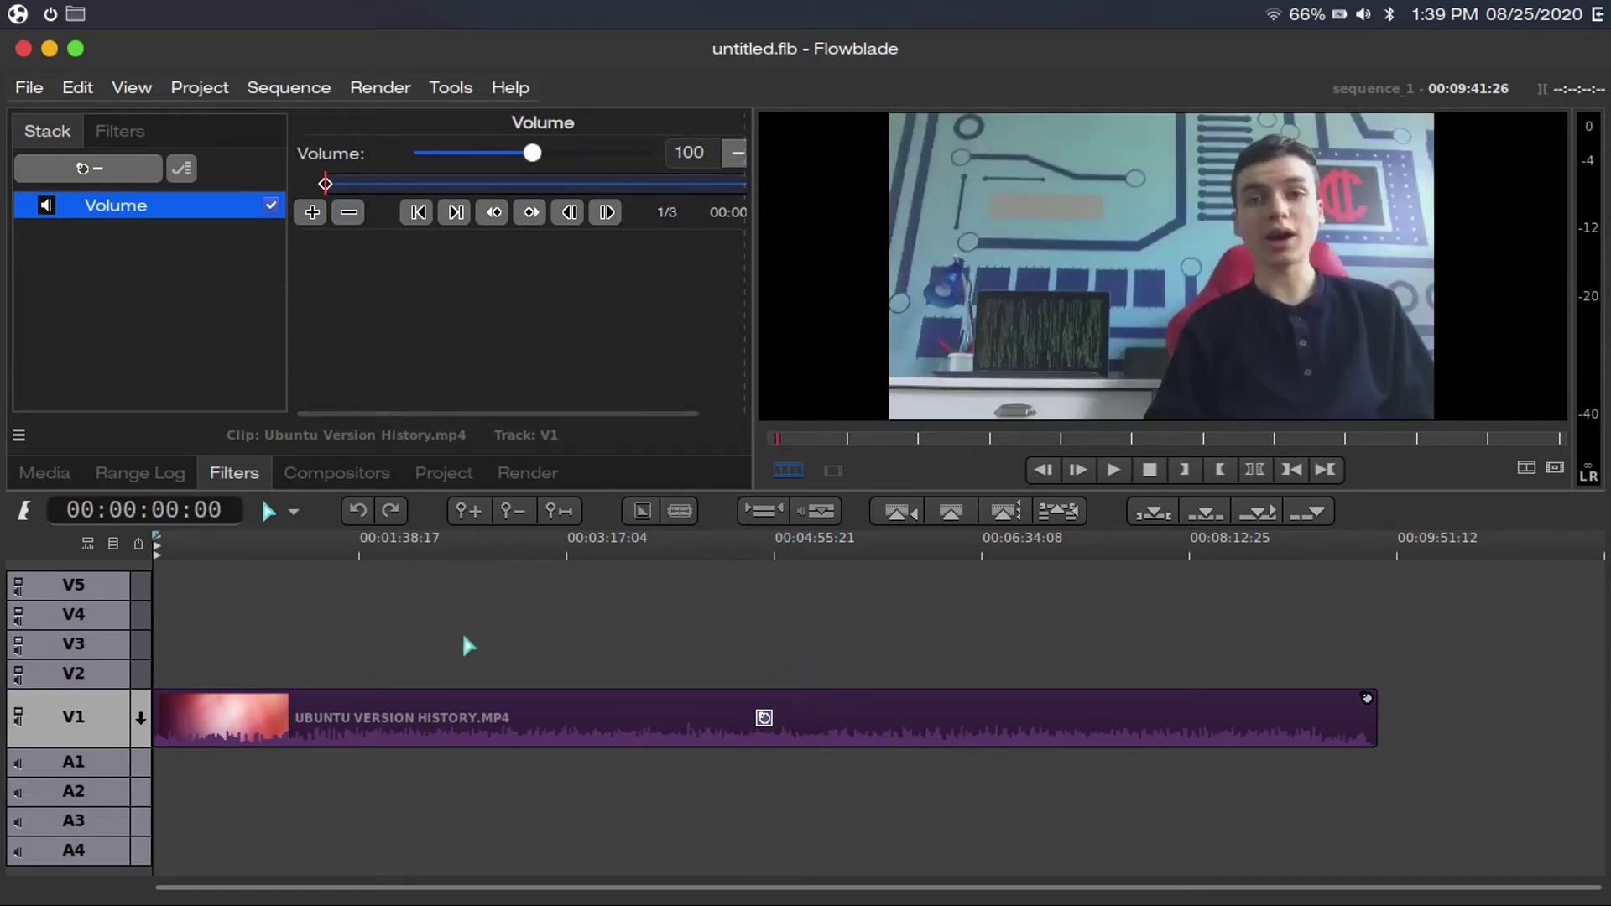
right_click(553, 719)
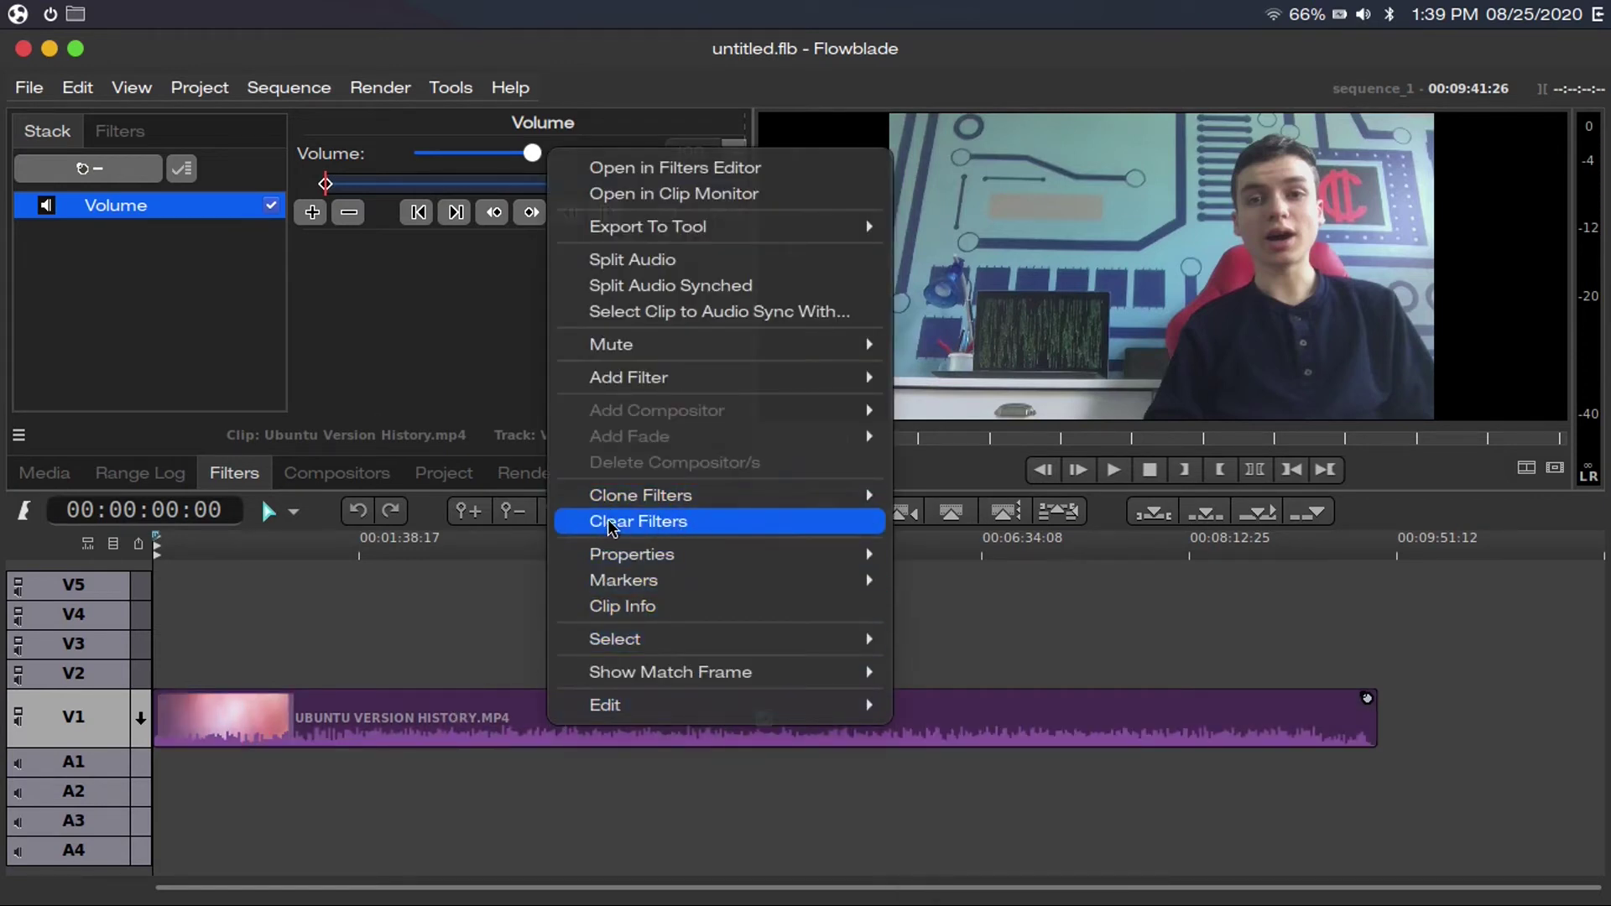
click(522, 556)
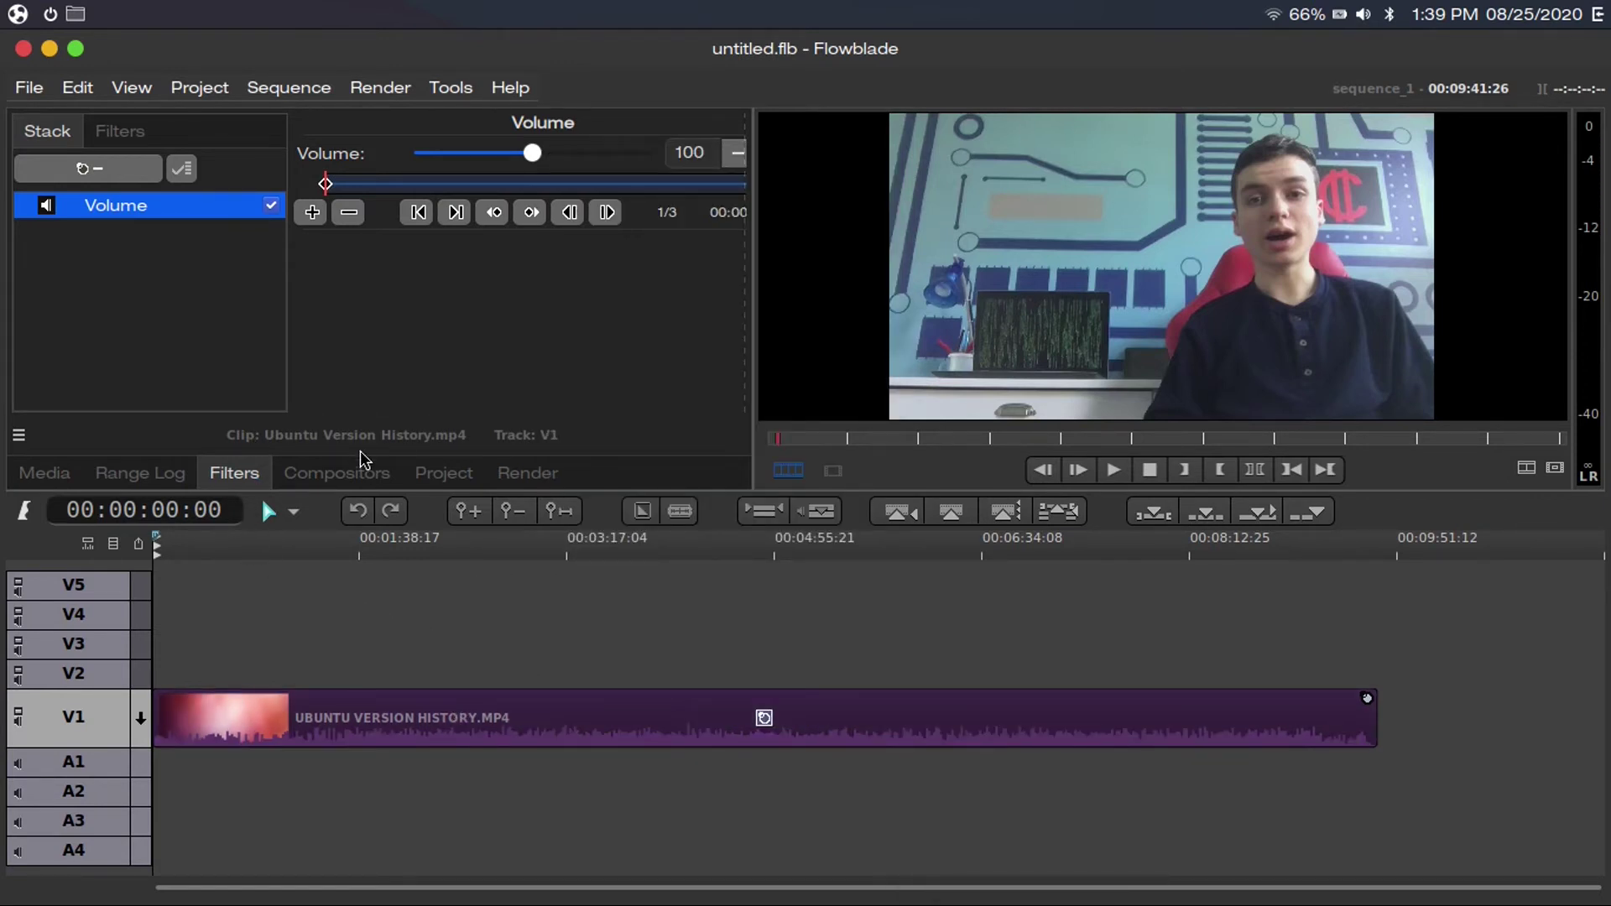
right_click(604, 717)
click(450, 658)
right_click(466, 708)
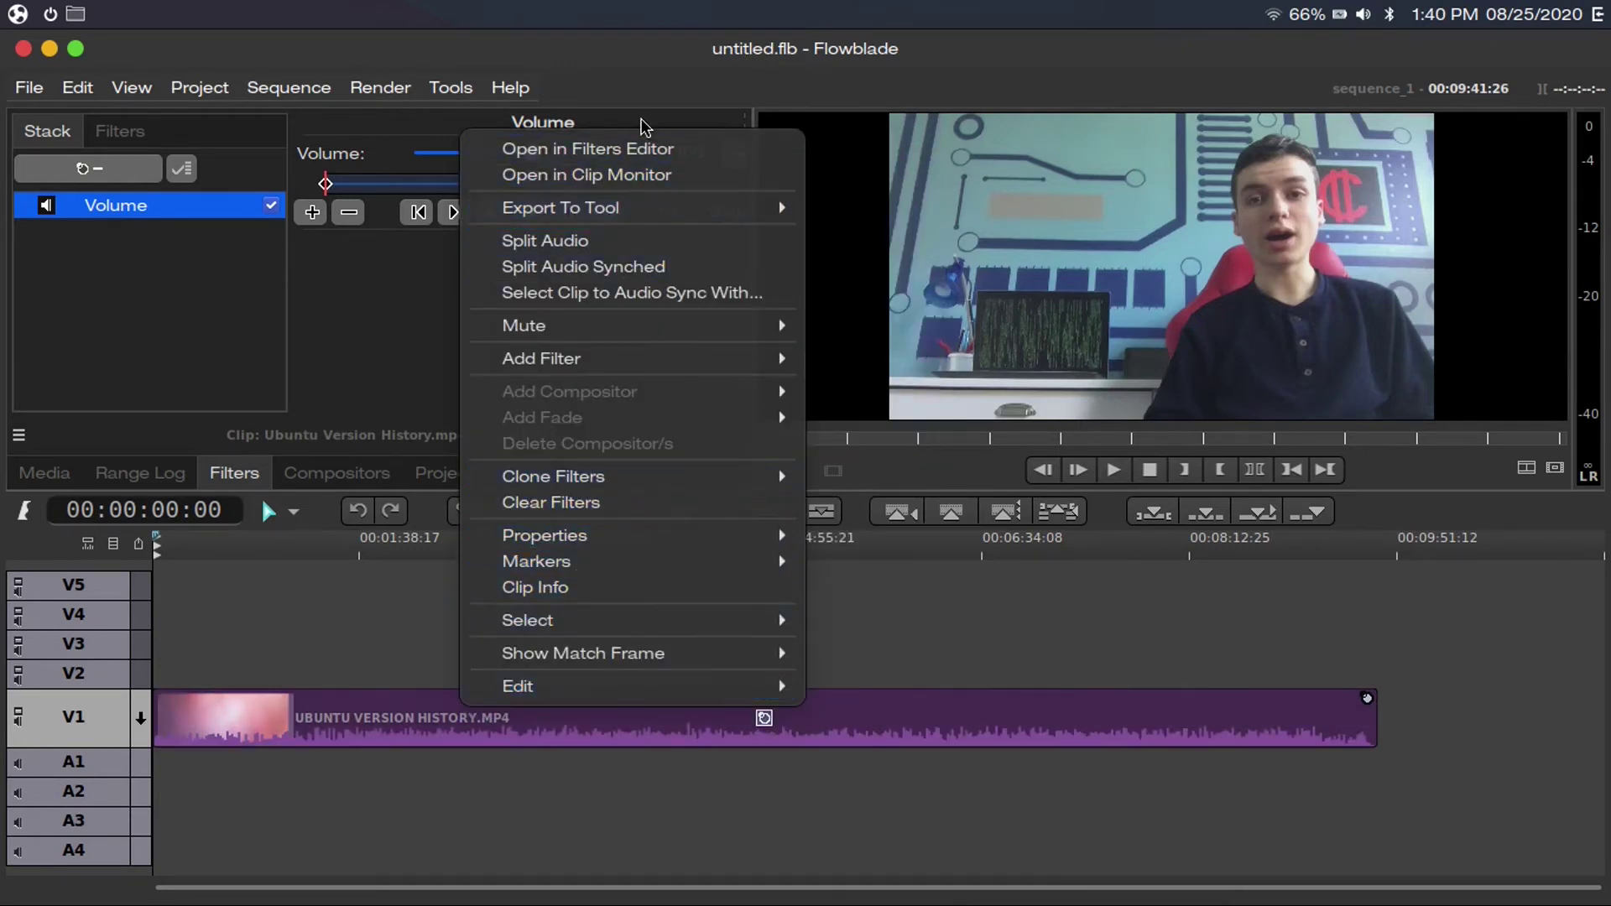
click(447, 385)
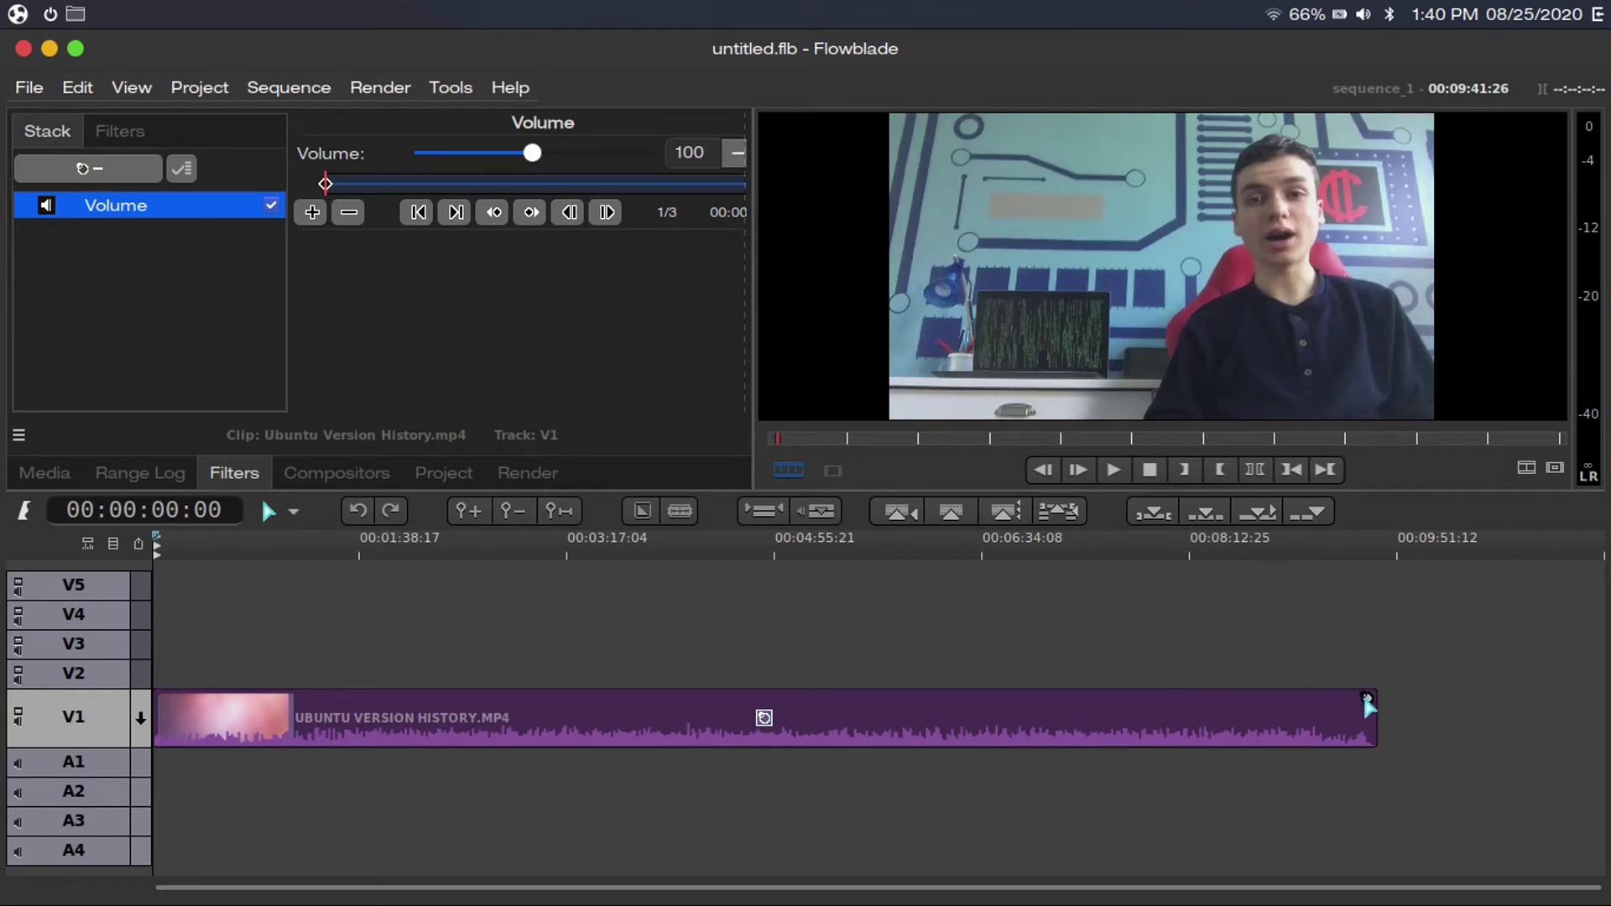
- Remove the Volume filter from the V1 clip and leave the filter settings
right_click(94, 205)
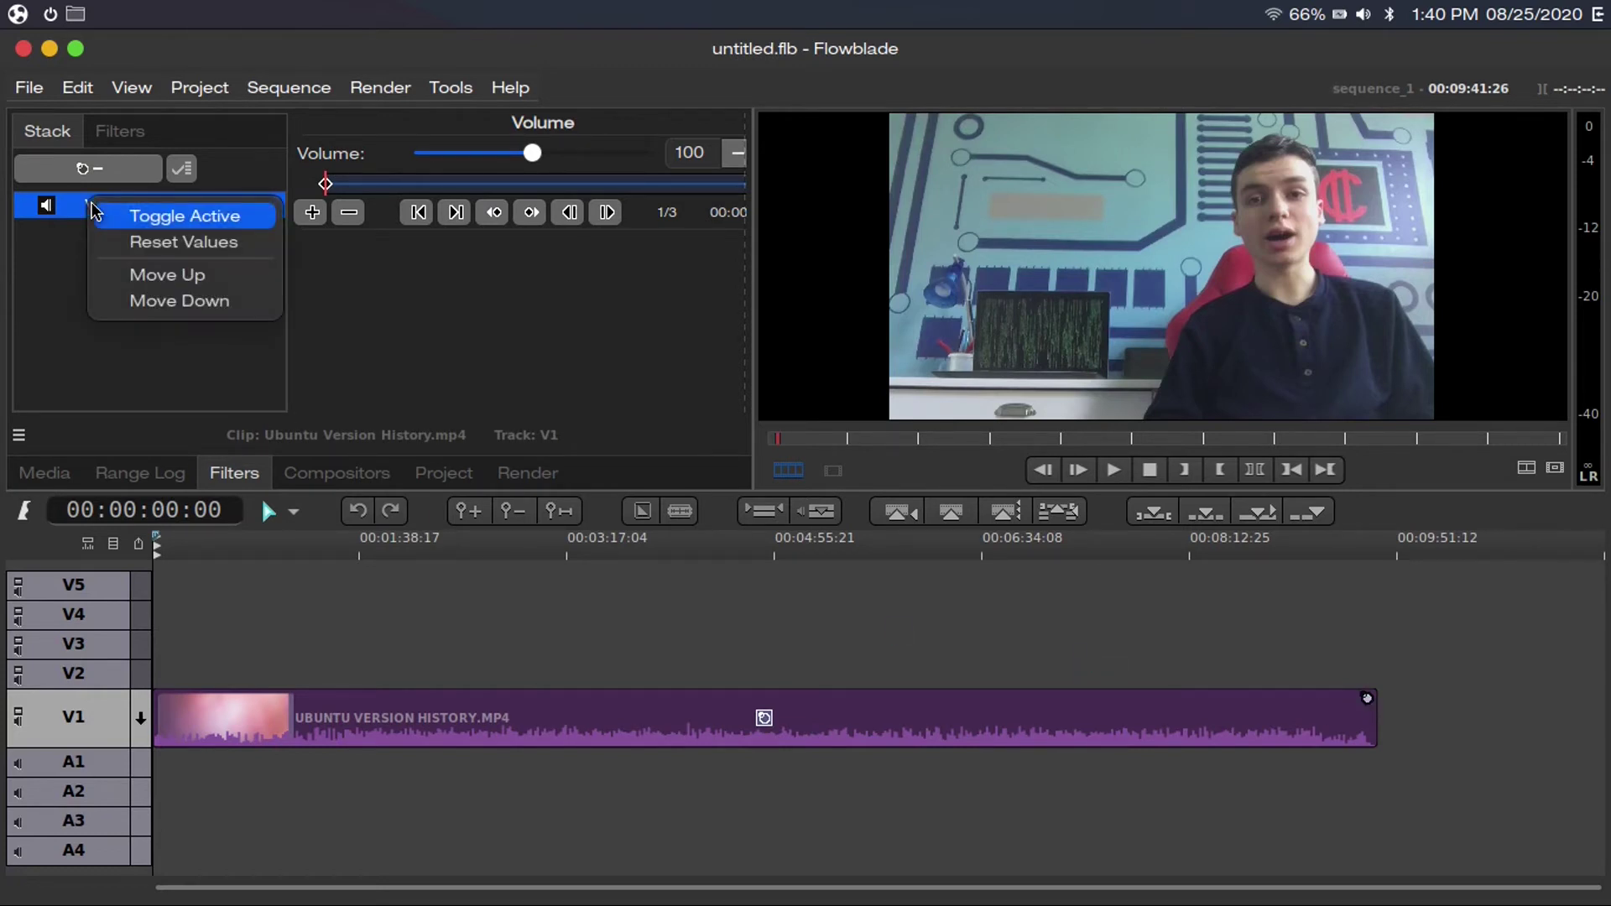
click(351, 304)
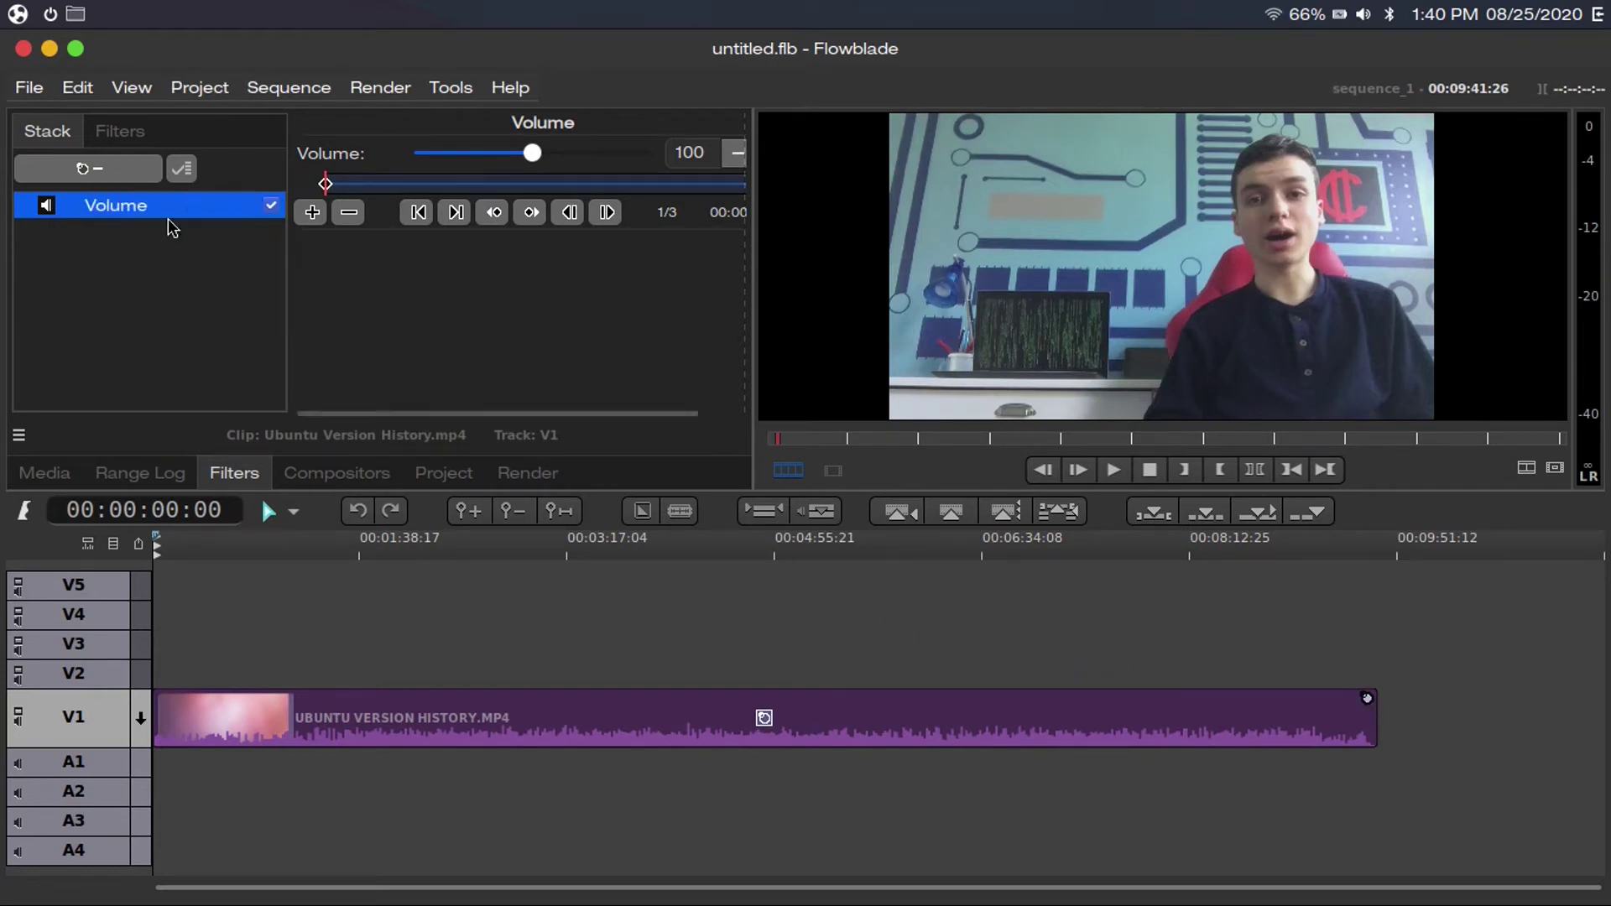
click(82, 176)
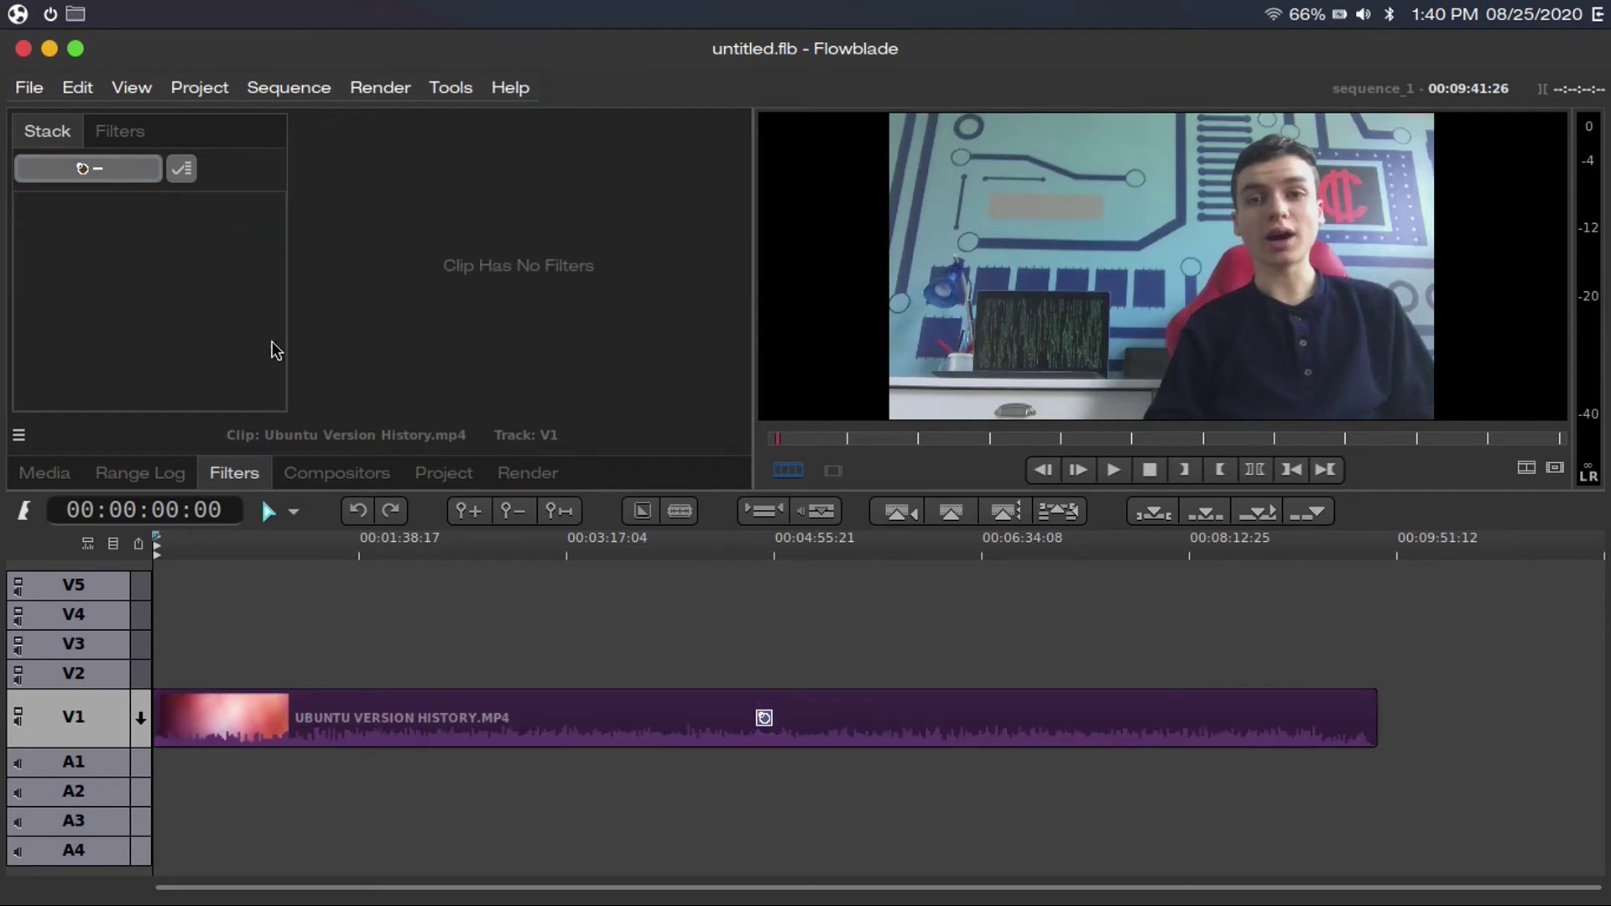
click(327, 594)
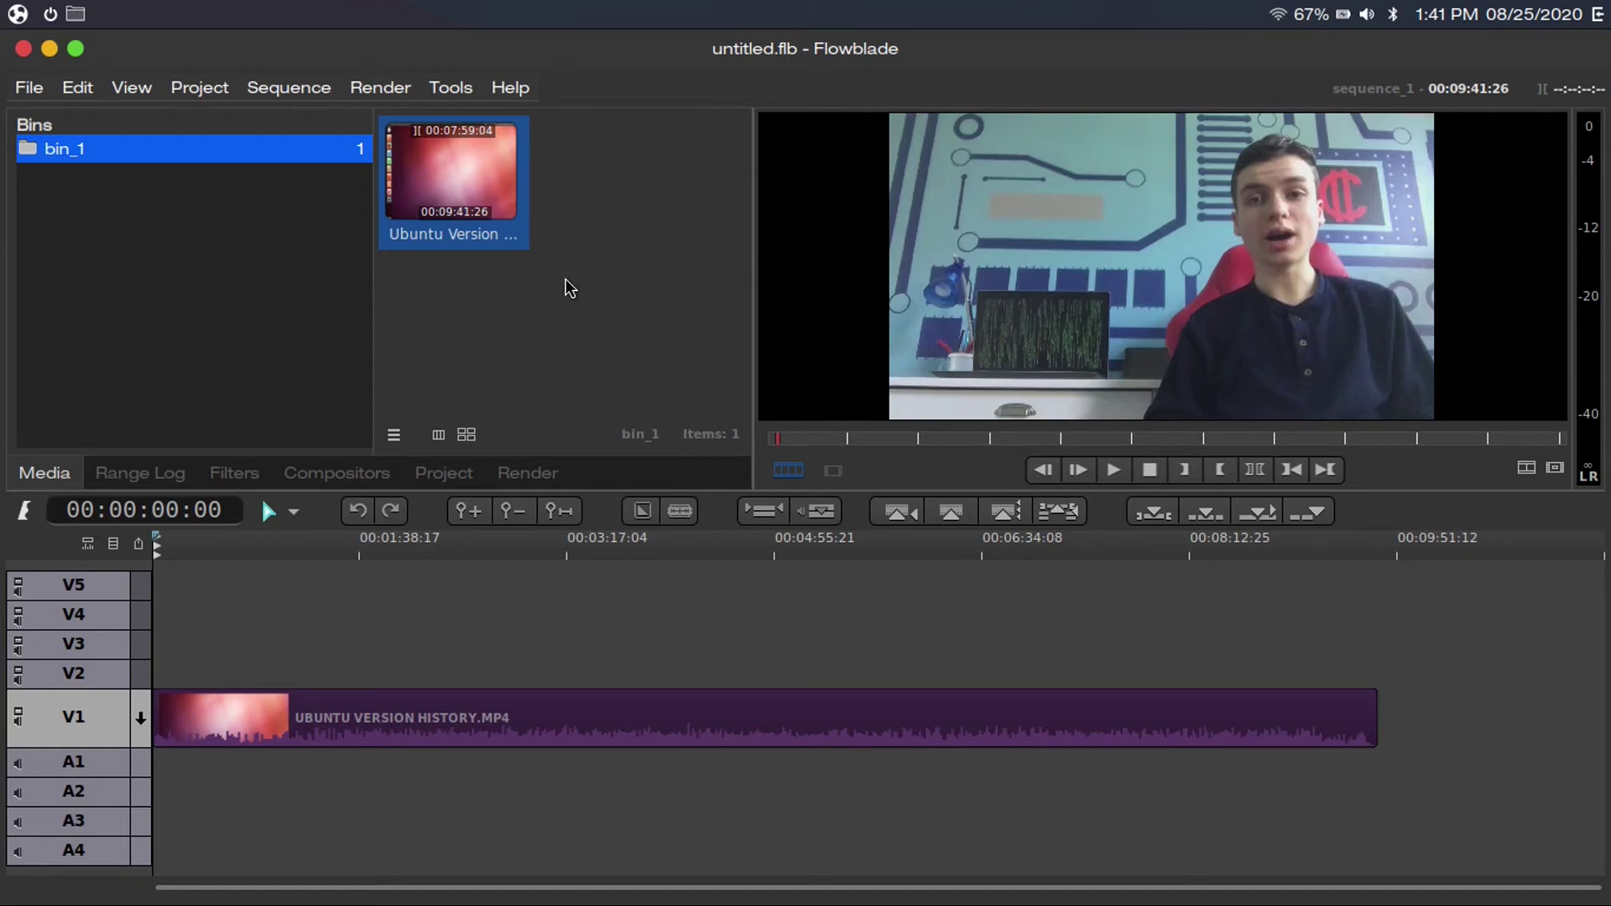
- Place the Ubuntu Version History video at the start of track V2 and add an Affine Blend compositor to it
drag(453, 176, 175, 671)
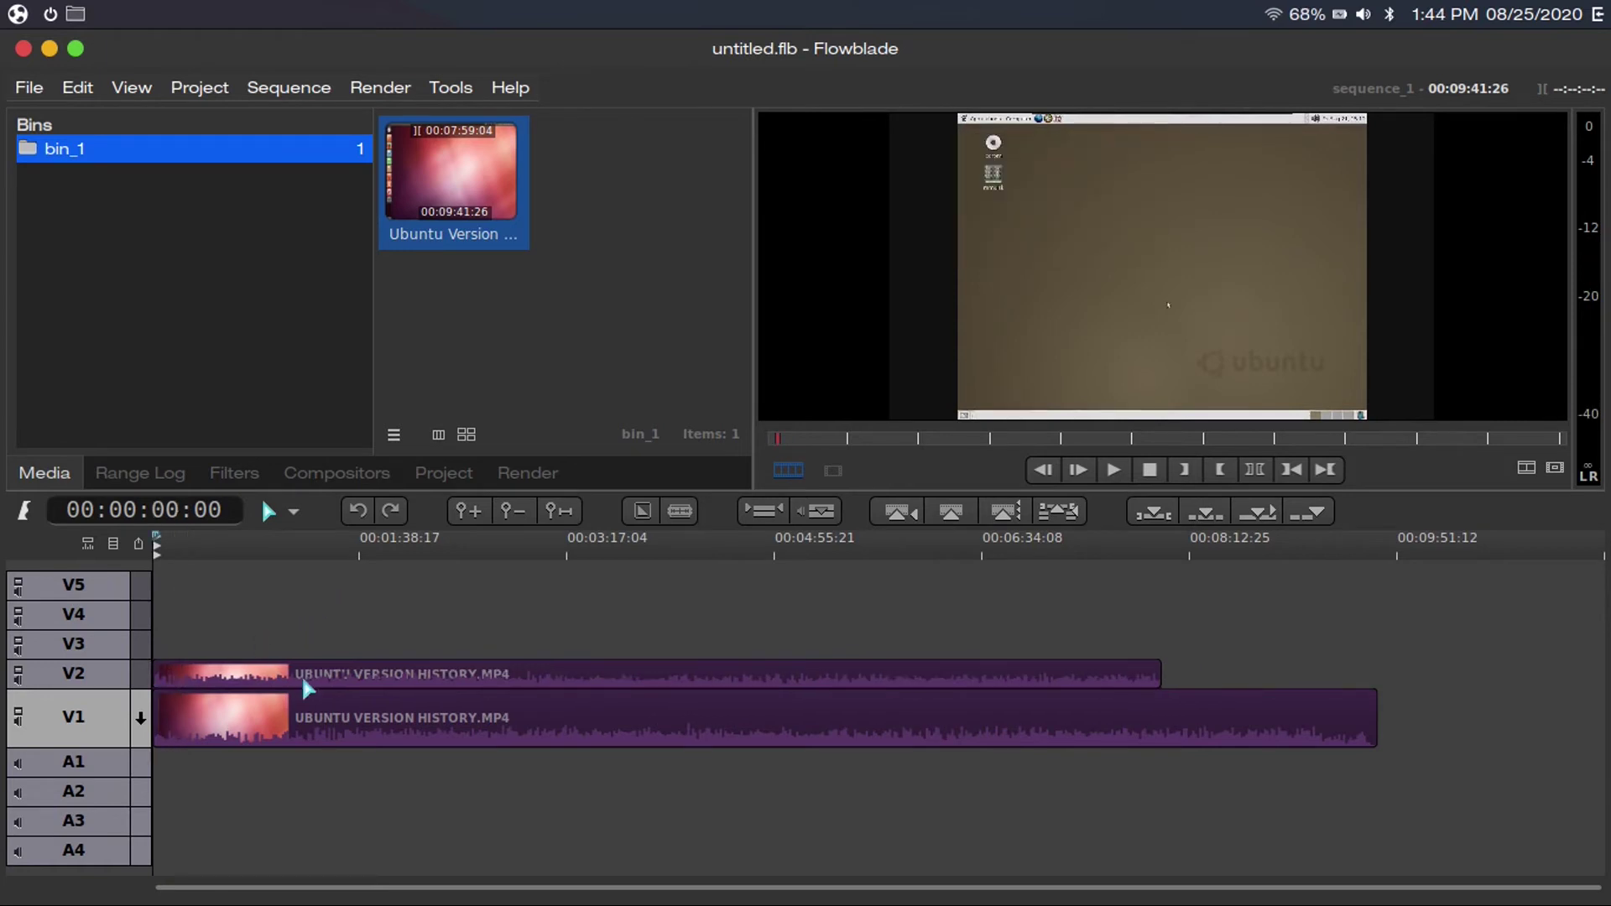
right_click(381, 674)
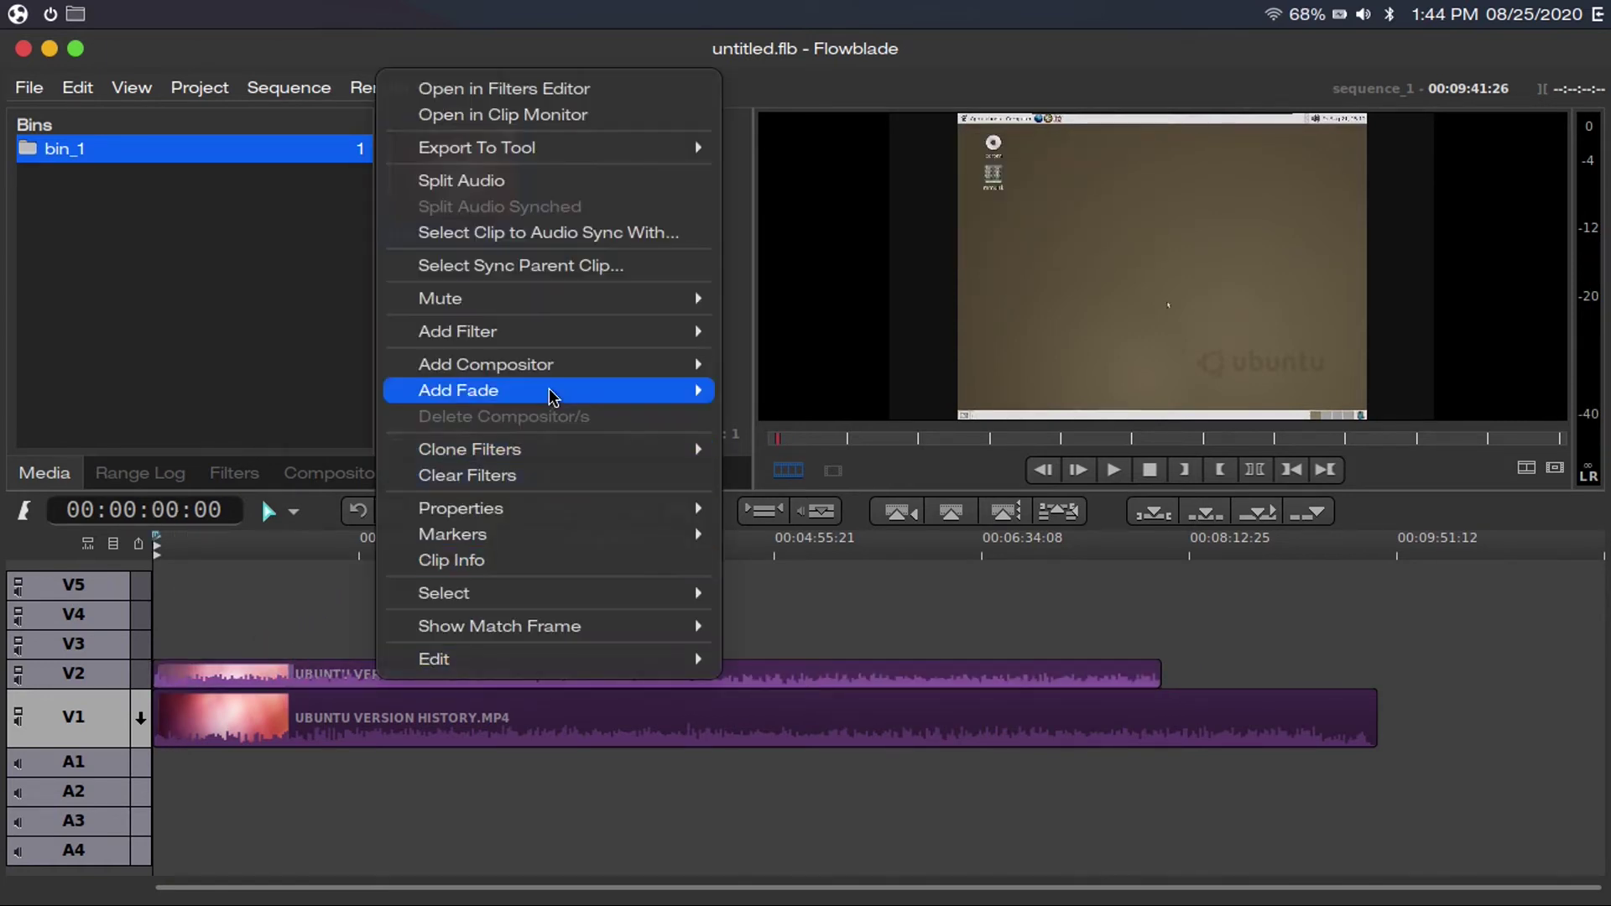
mouse_move(625, 363)
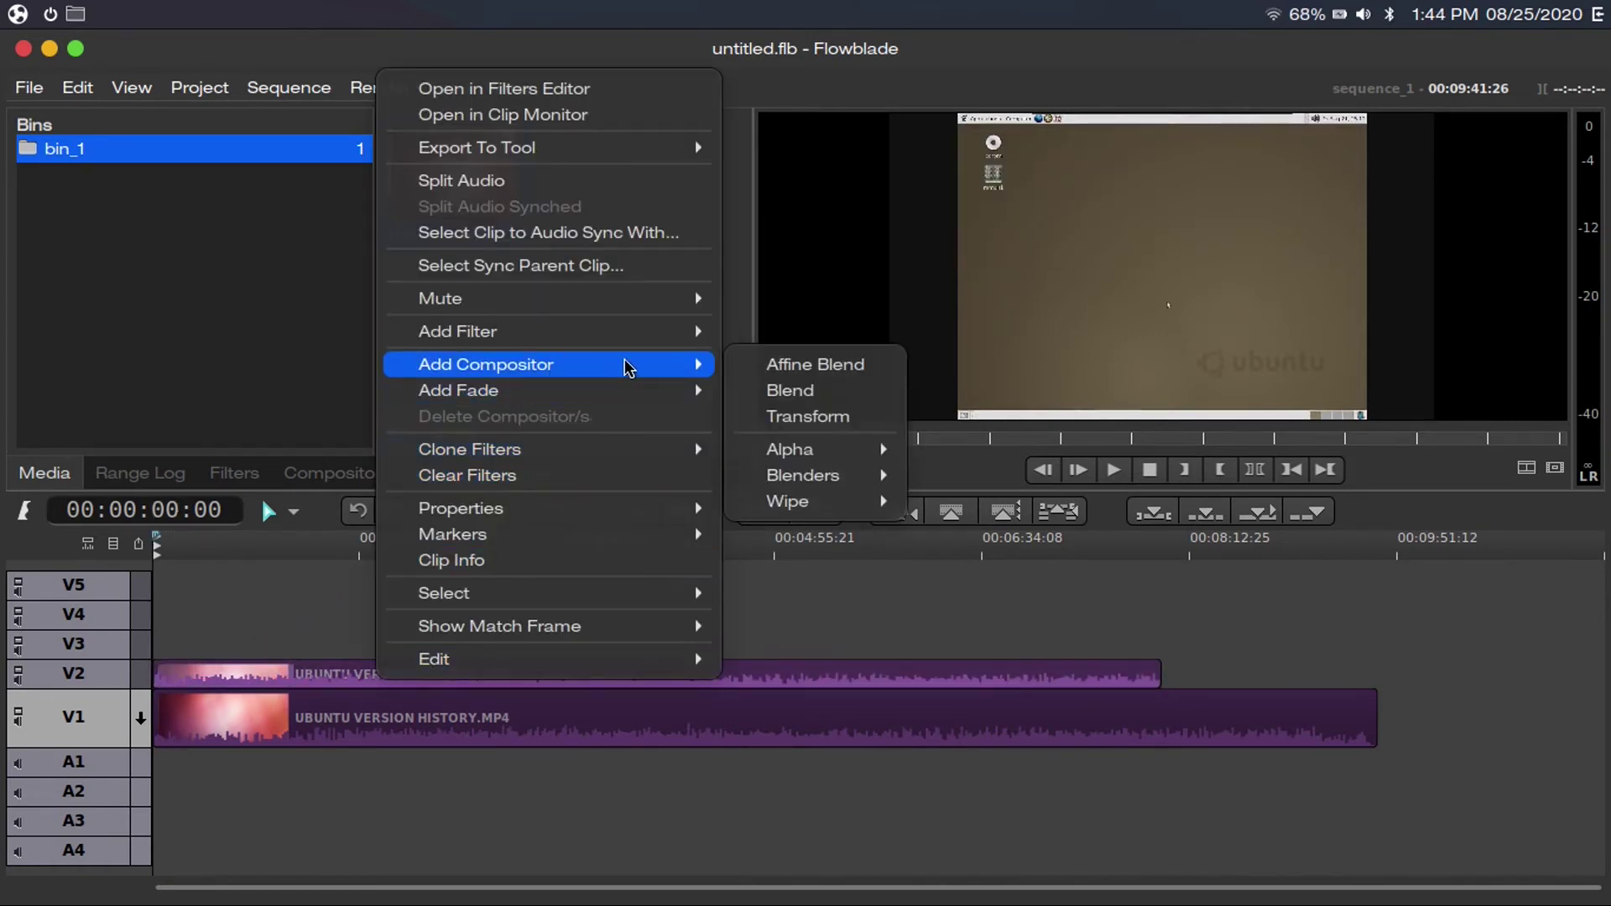
click(779, 371)
- Set the Affine Blend preview zoom to 100%, scale the V2 picture to about 0.39 and place it in the frame's upper-left corner
scroll(377, 294, down, 5)
click(105, 266)
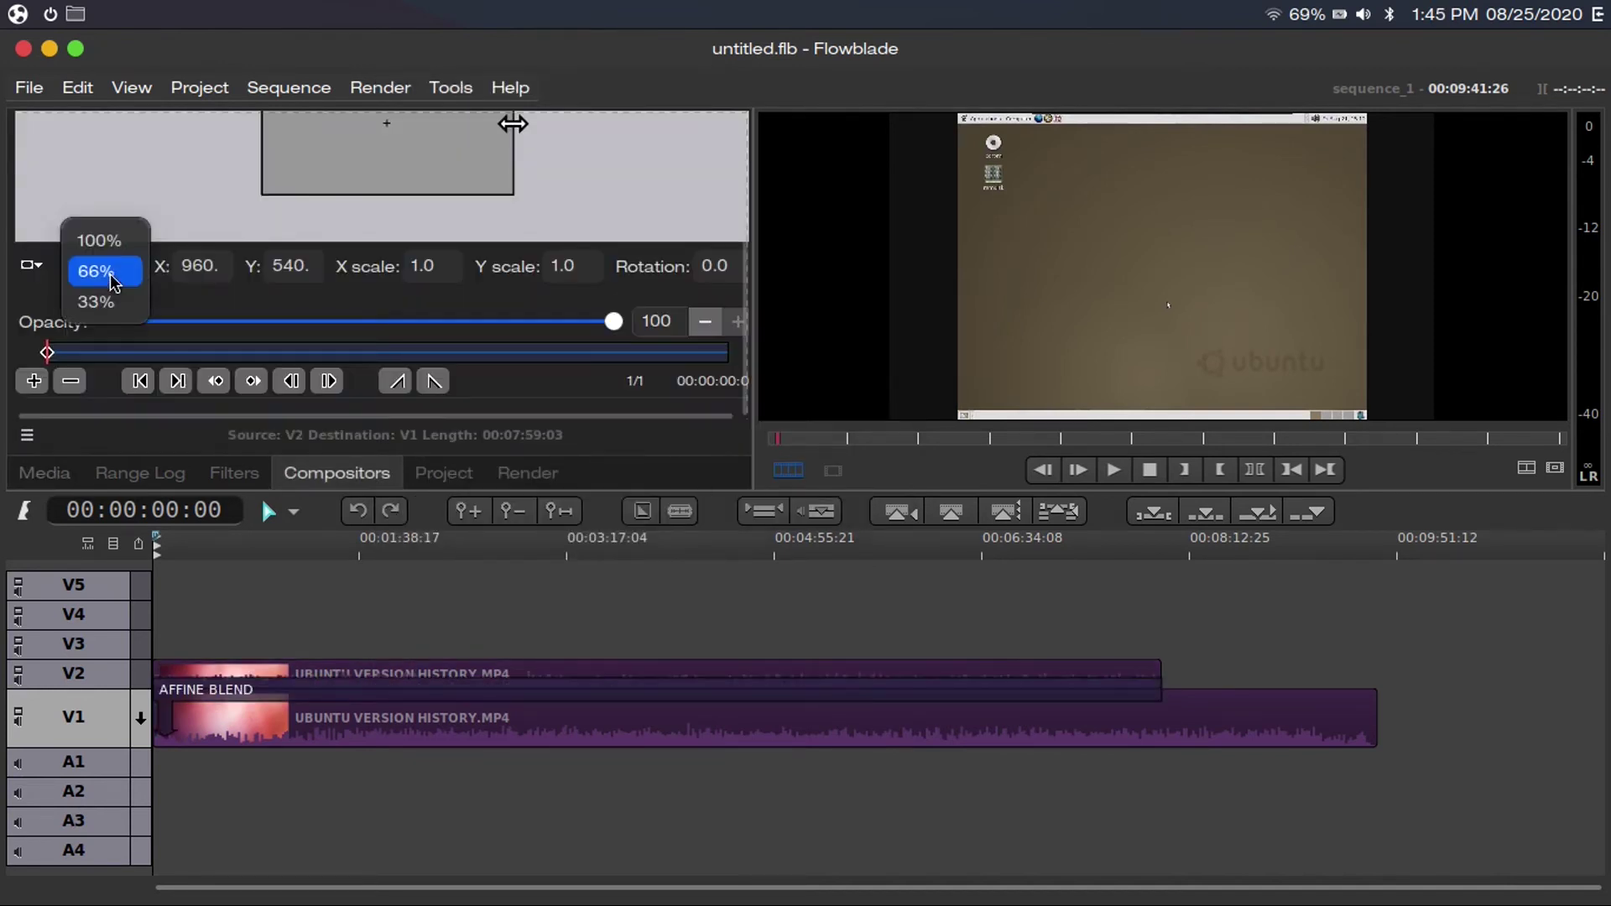
click(90, 238)
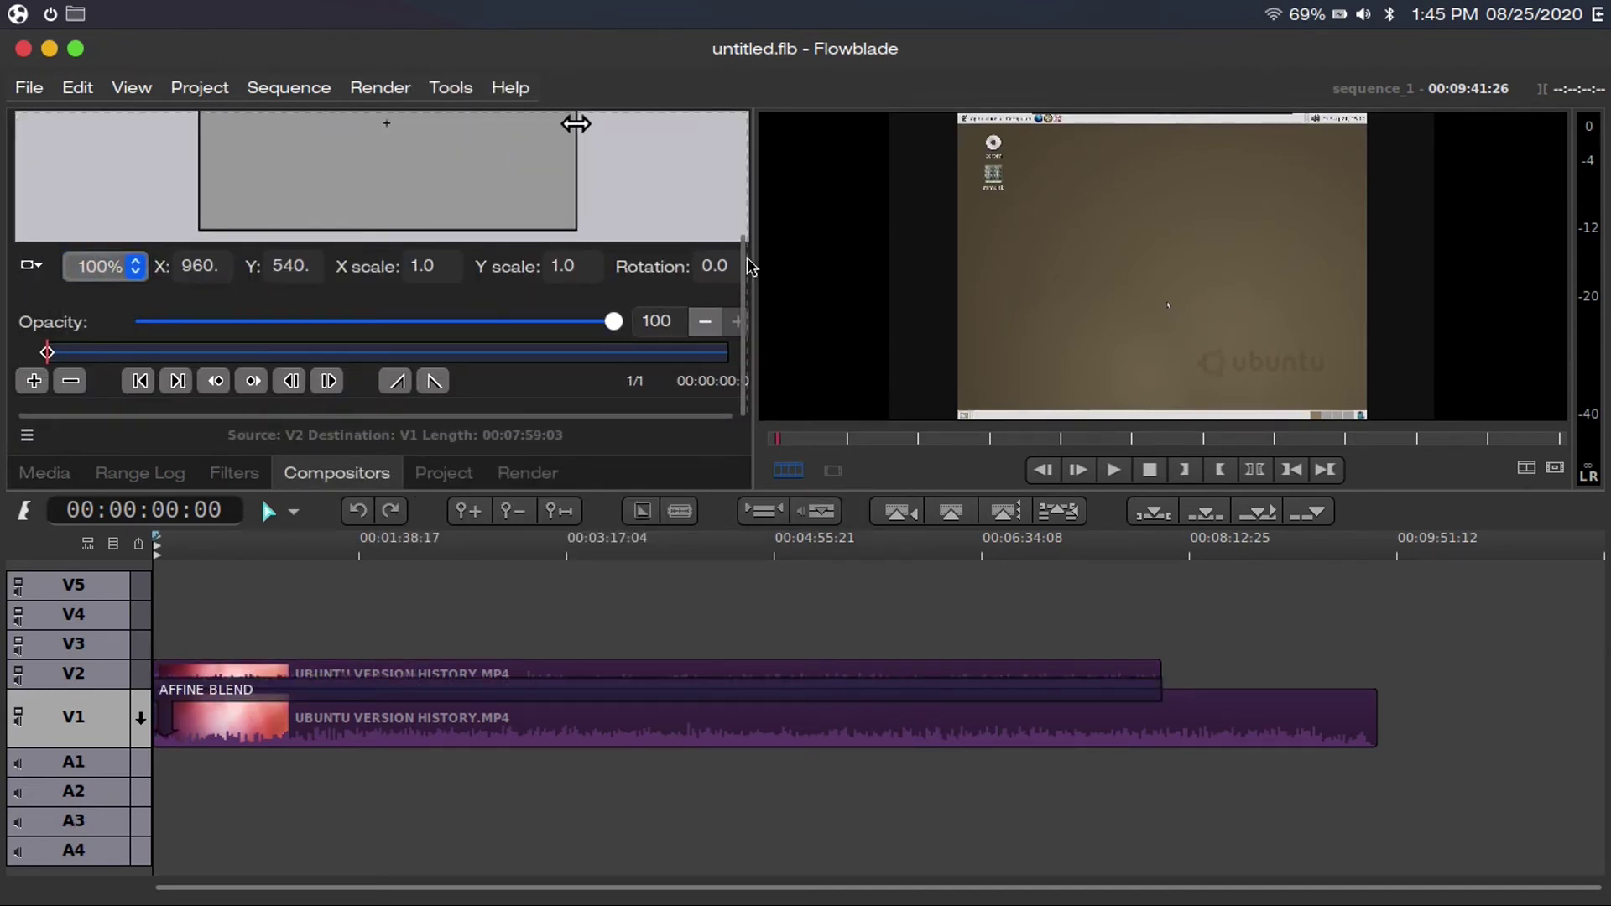
drag(745, 288, 739, 171)
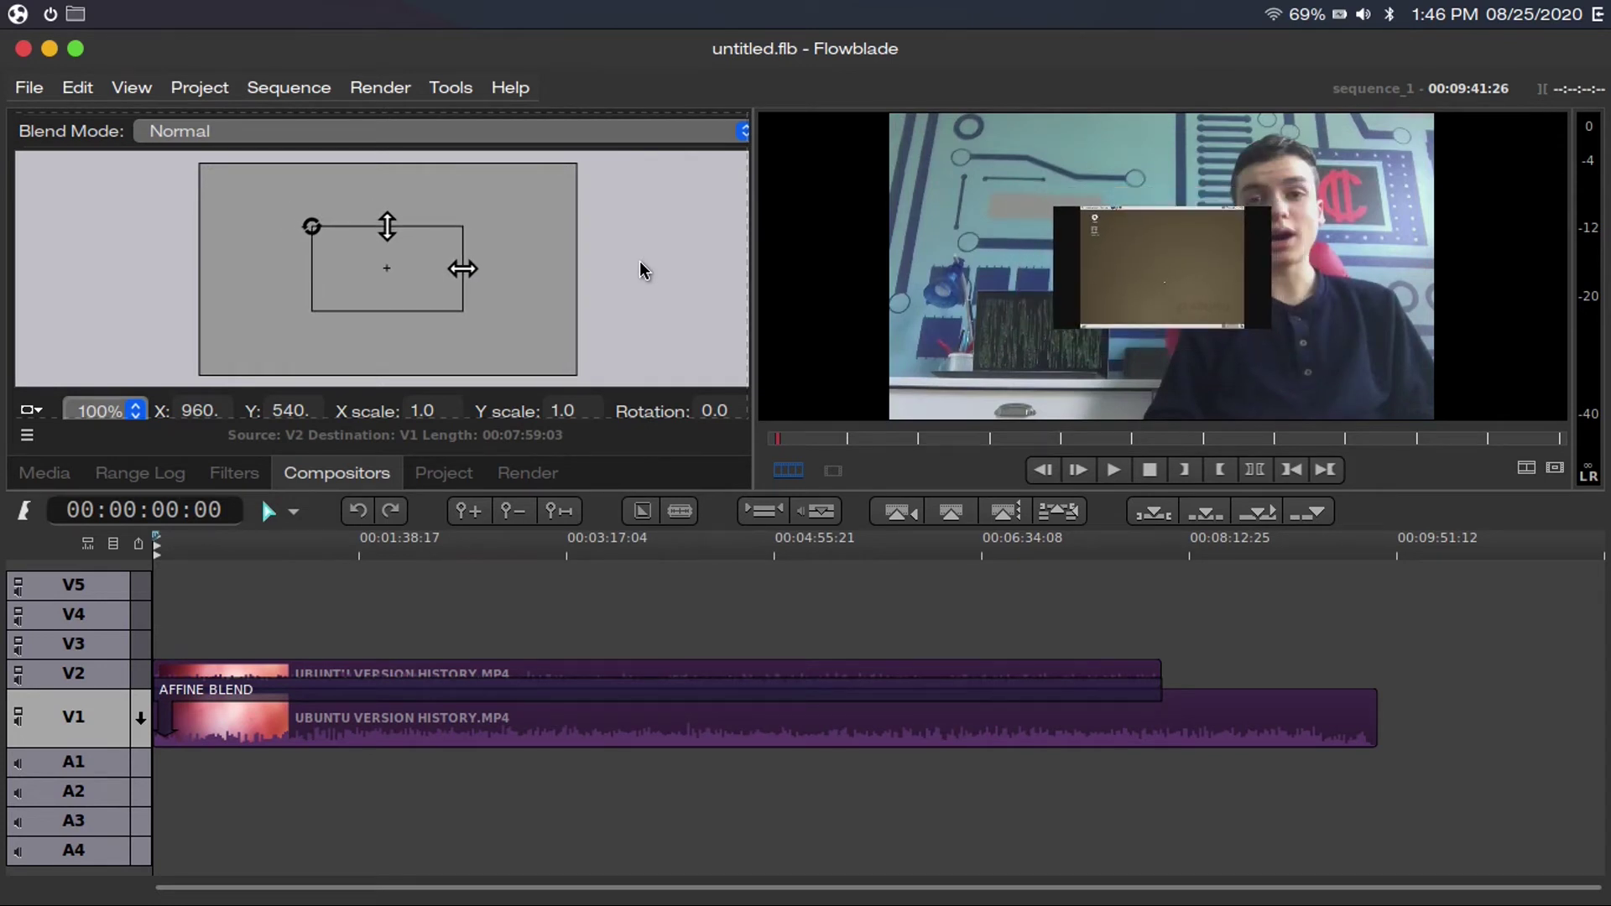
drag(388, 259, 275, 209)
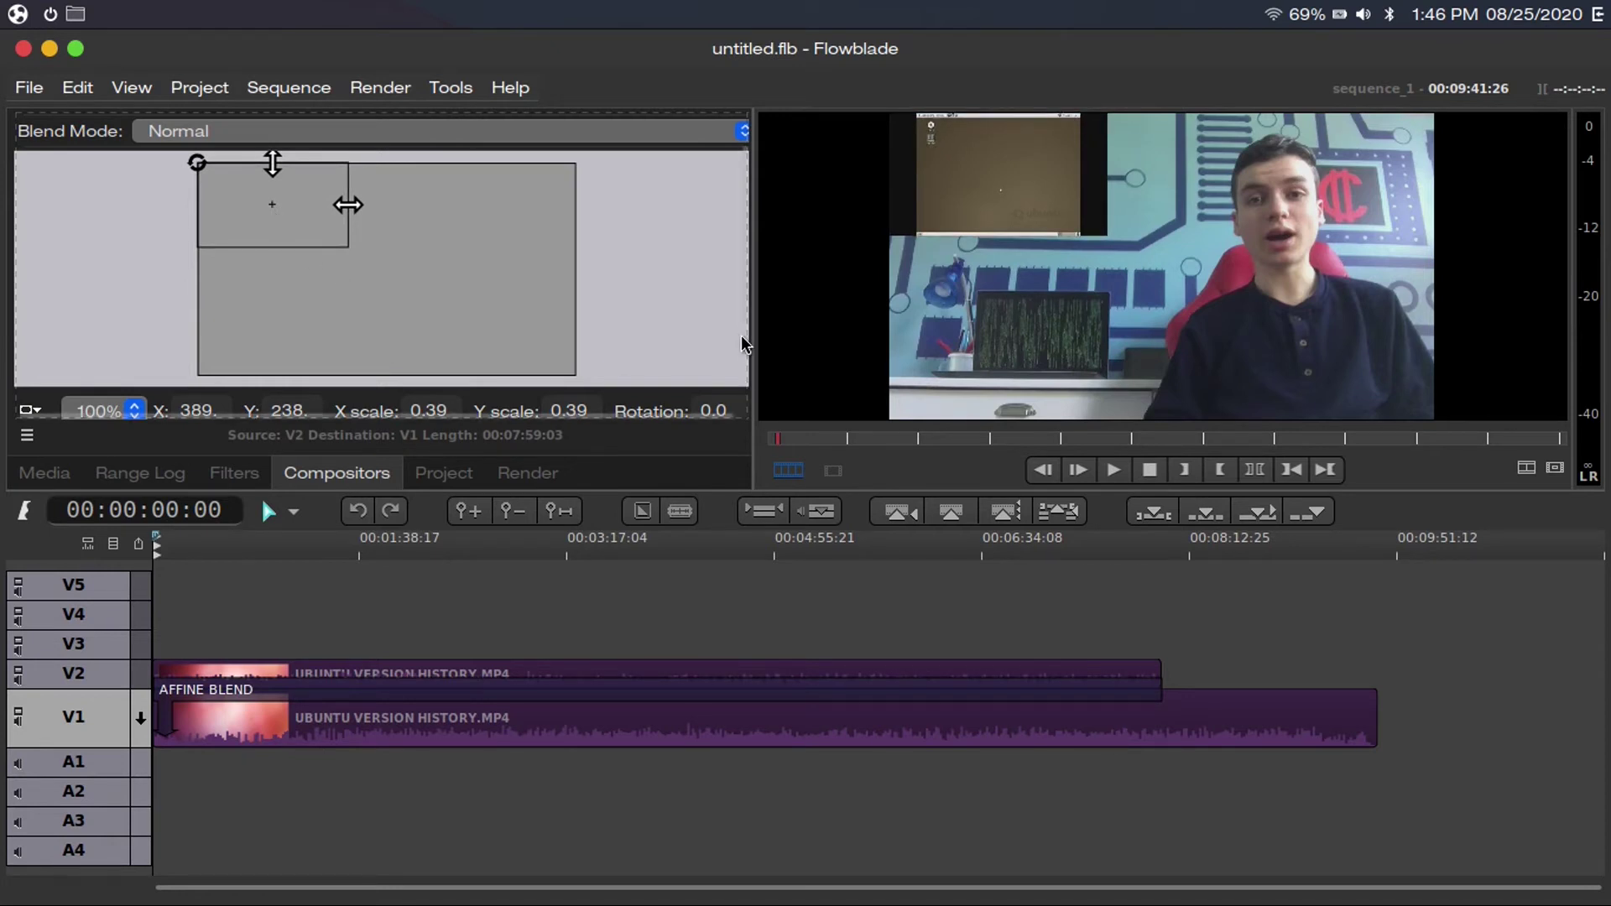
- Examine the Affine Blend keyframe and opacity settings at 00:07:59:15 and preview the composited picture at 00:01:58:29
scroll(742, 304, up, 2)
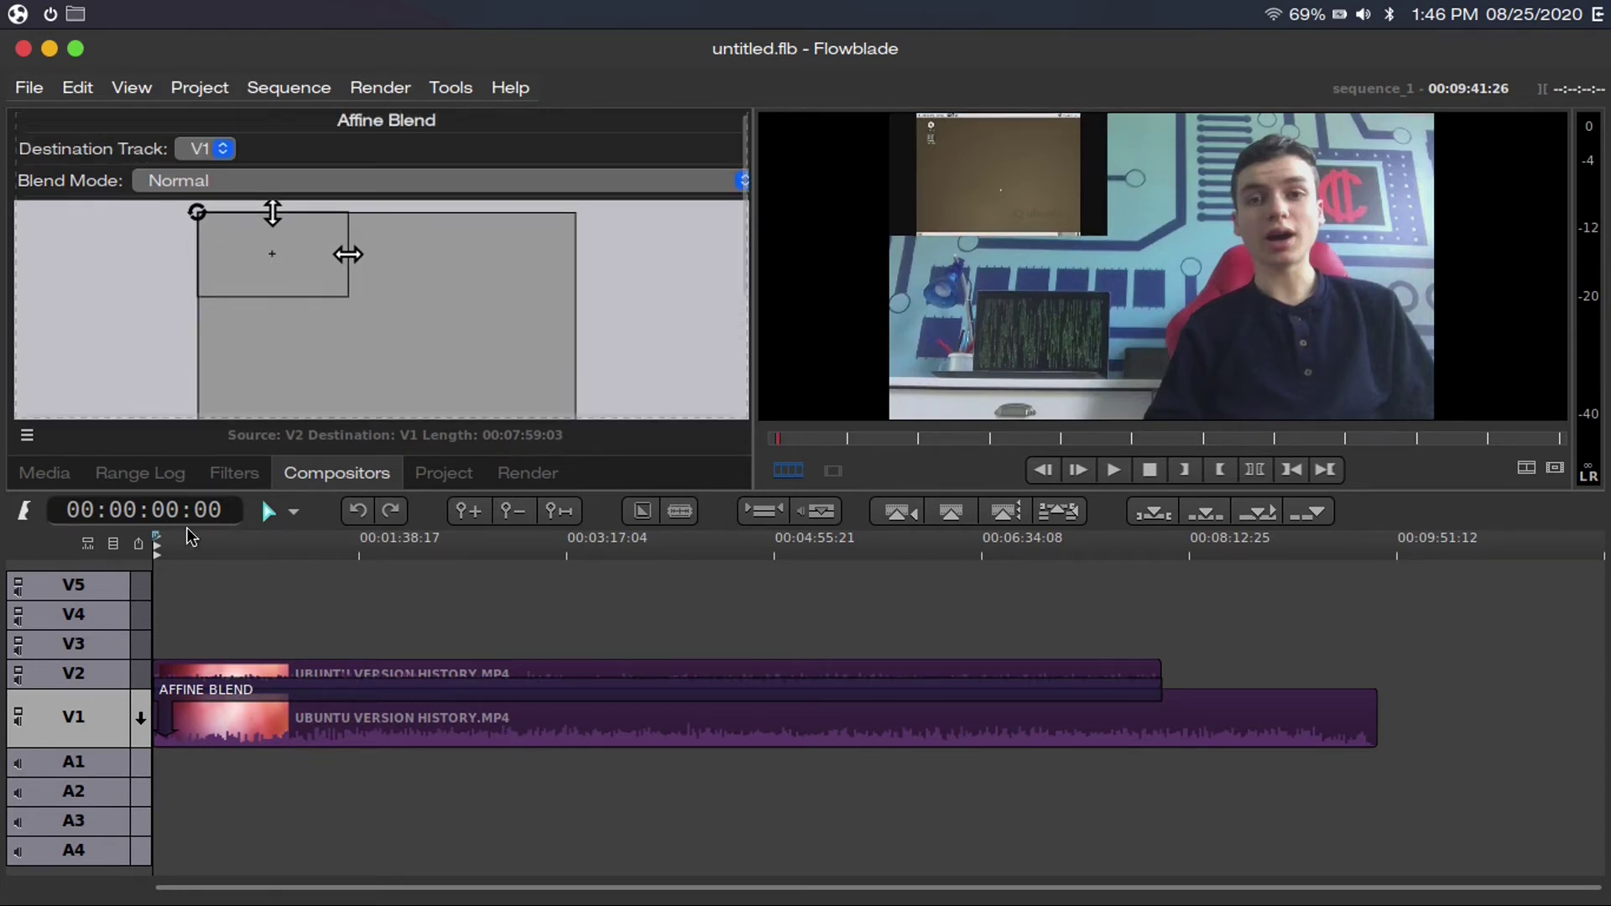
click(64, 475)
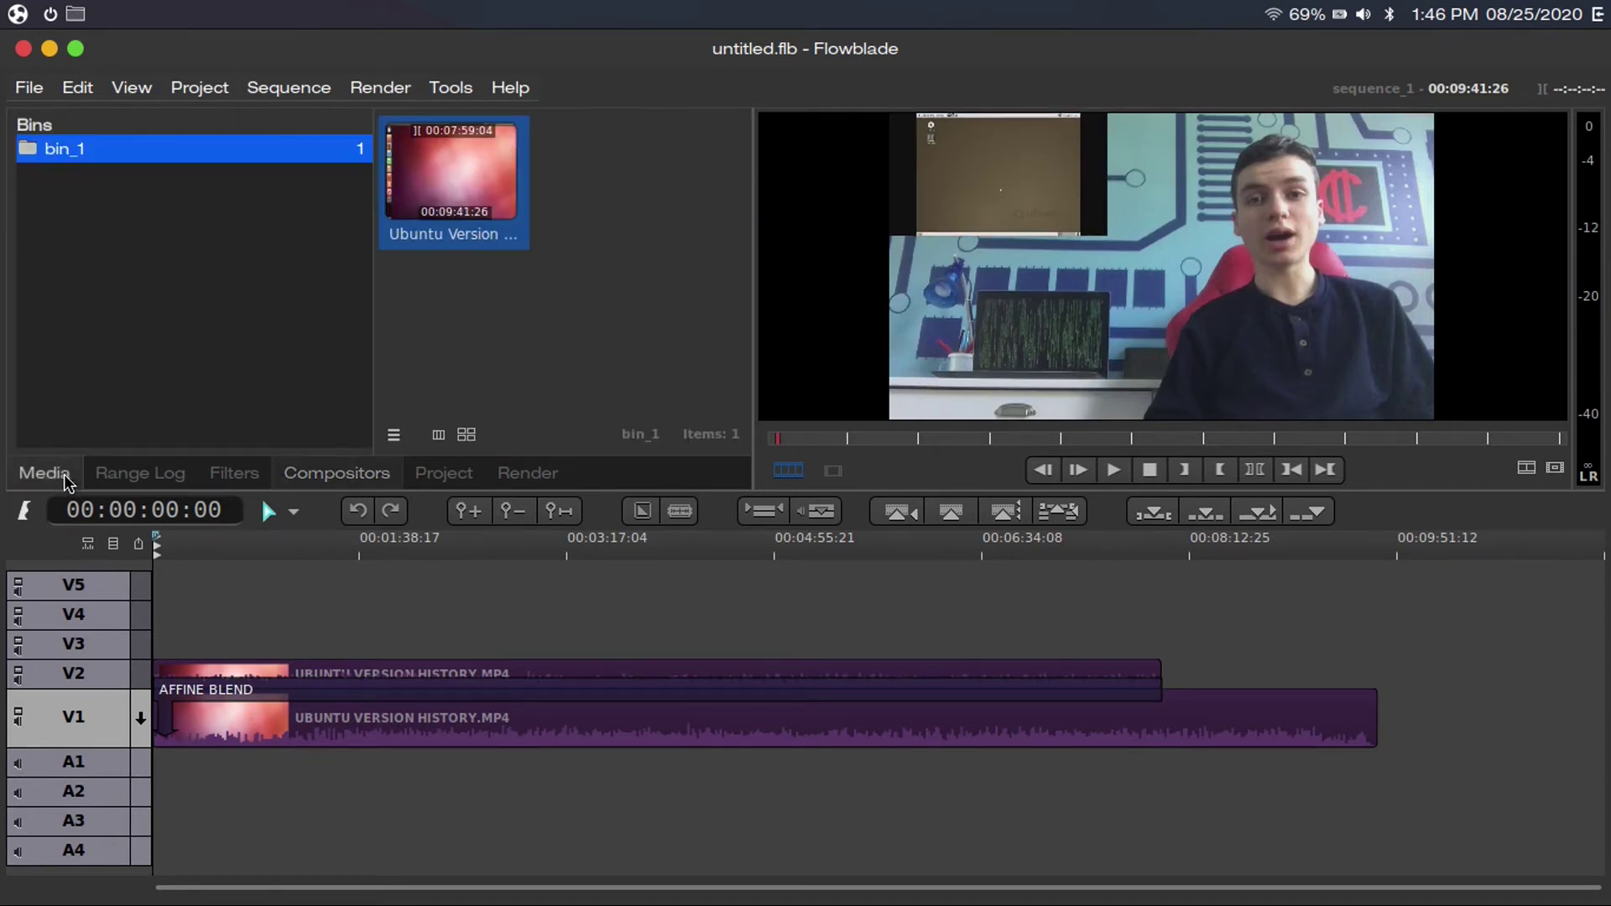
click(374, 598)
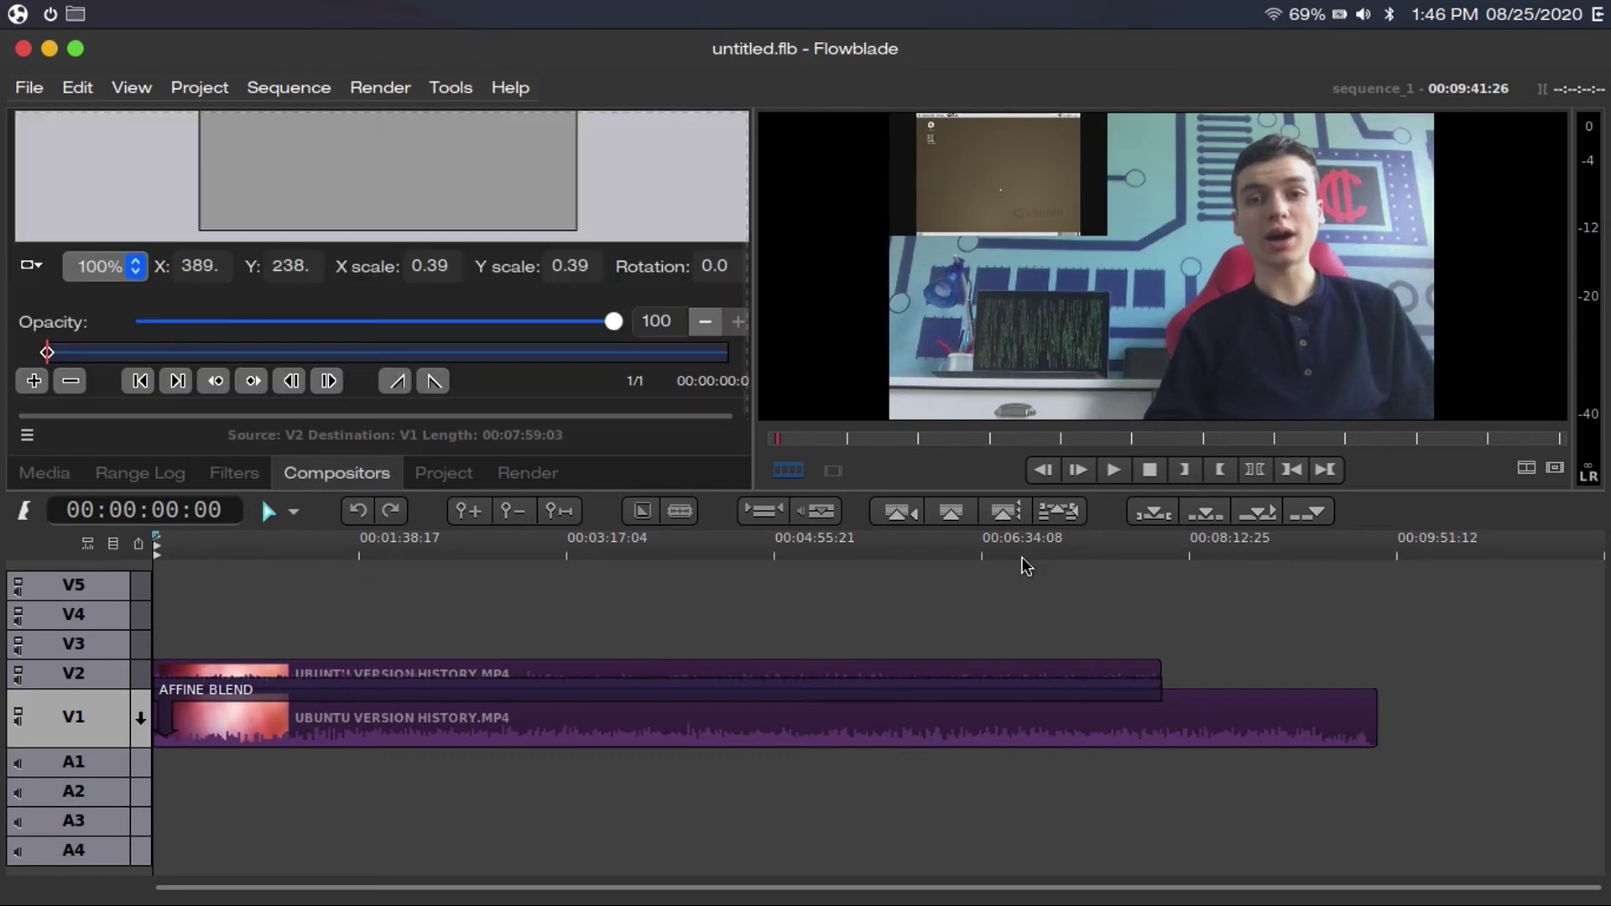
click(1162, 542)
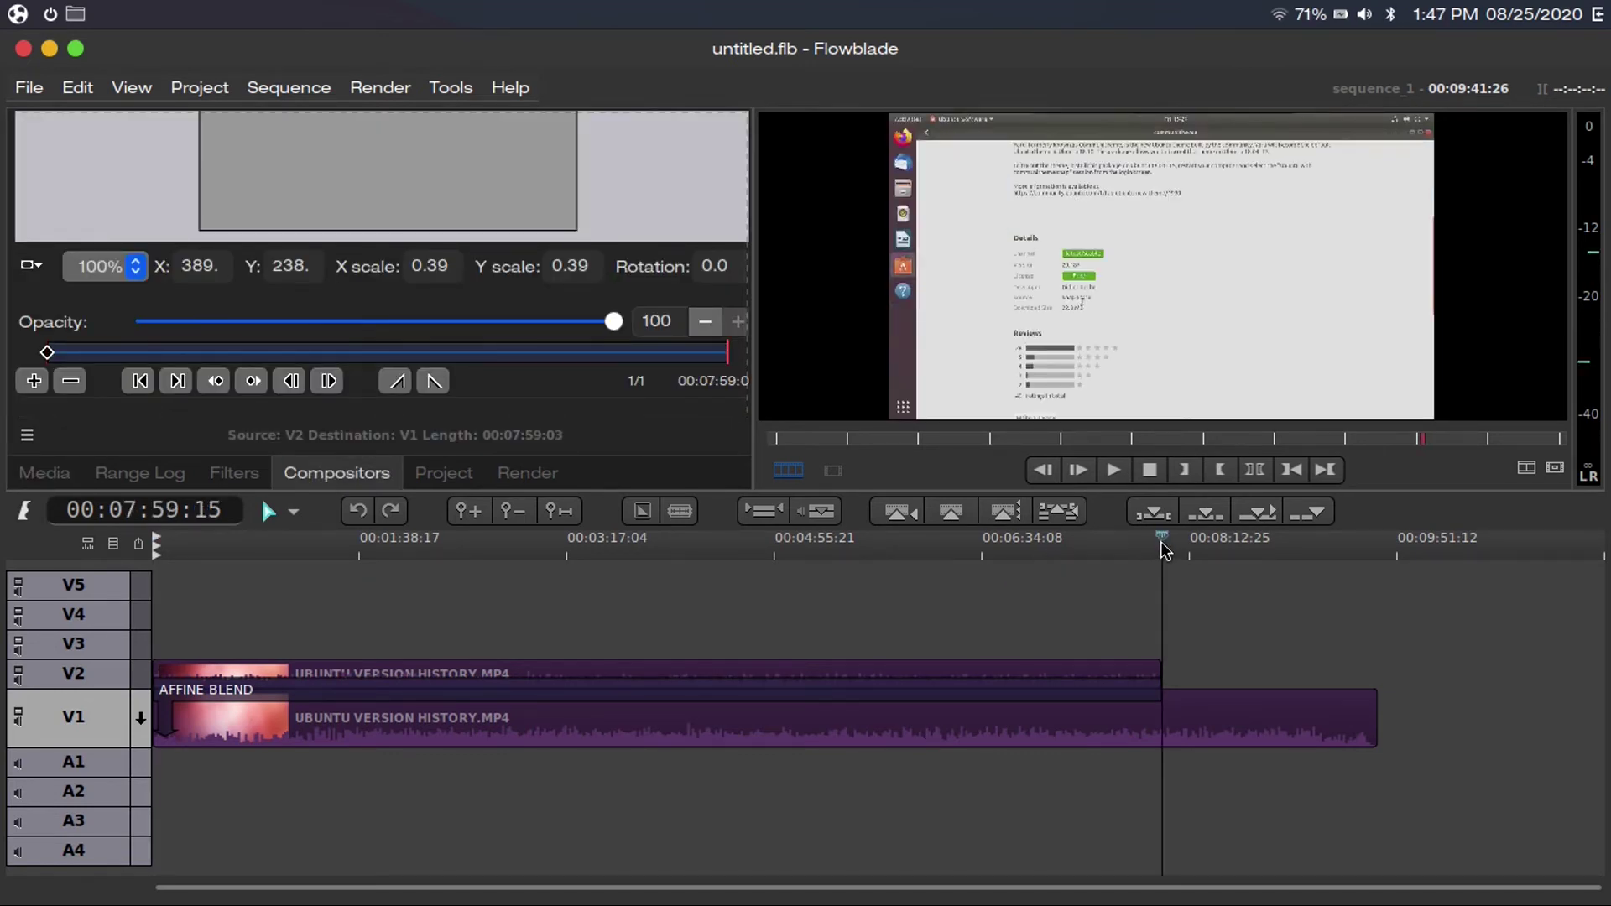
scroll(713, 310, up, 2)
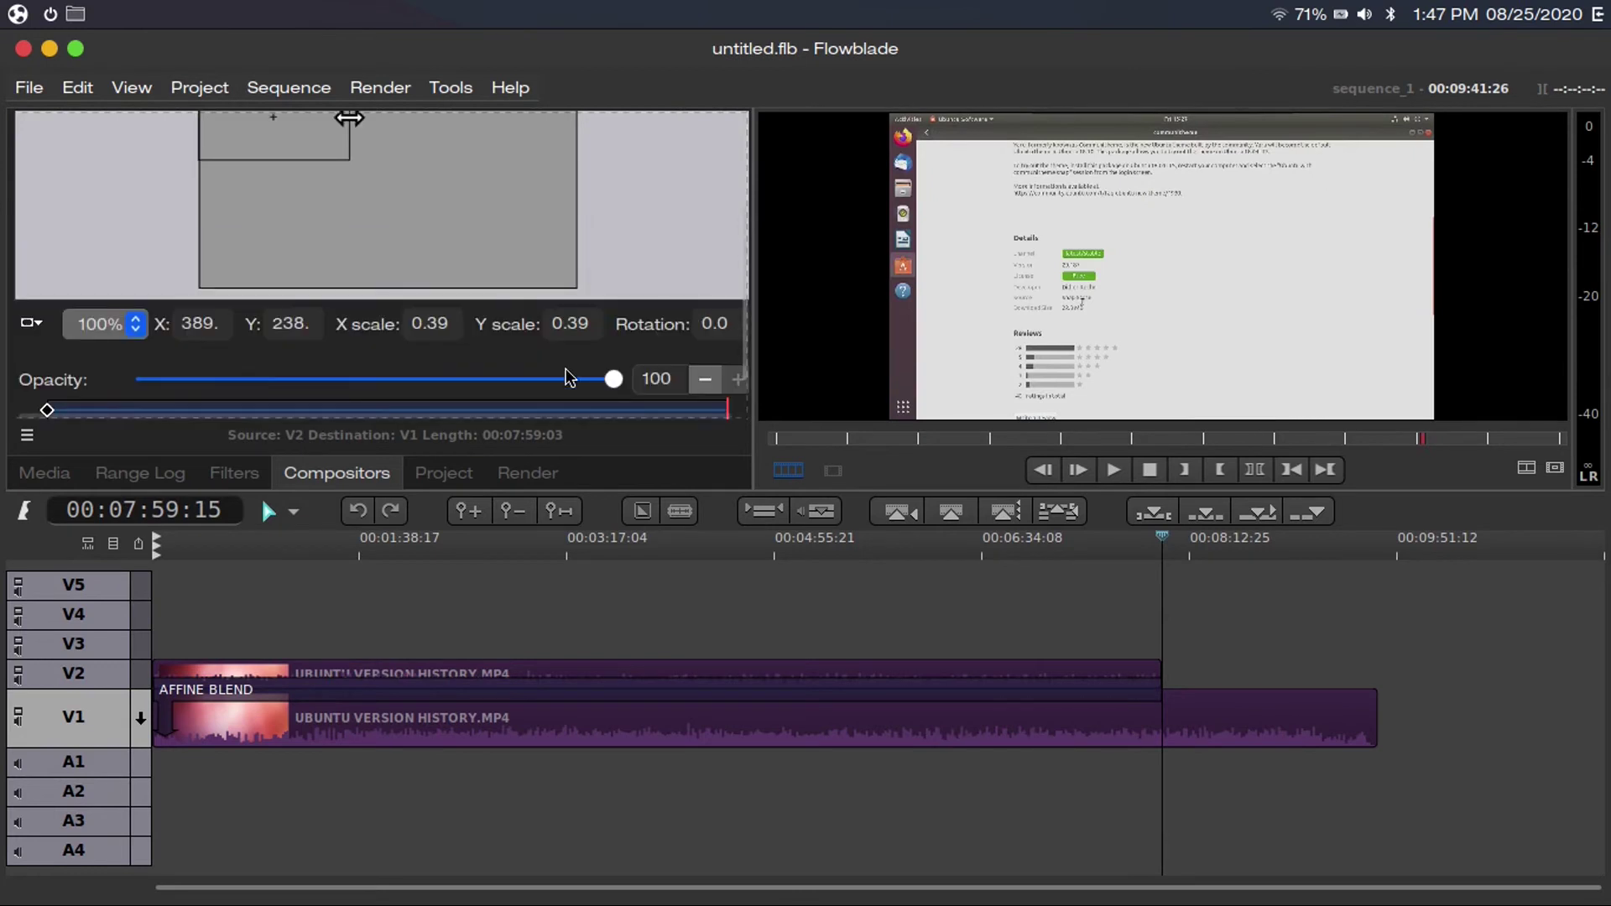
scroll(740, 322, down, 2)
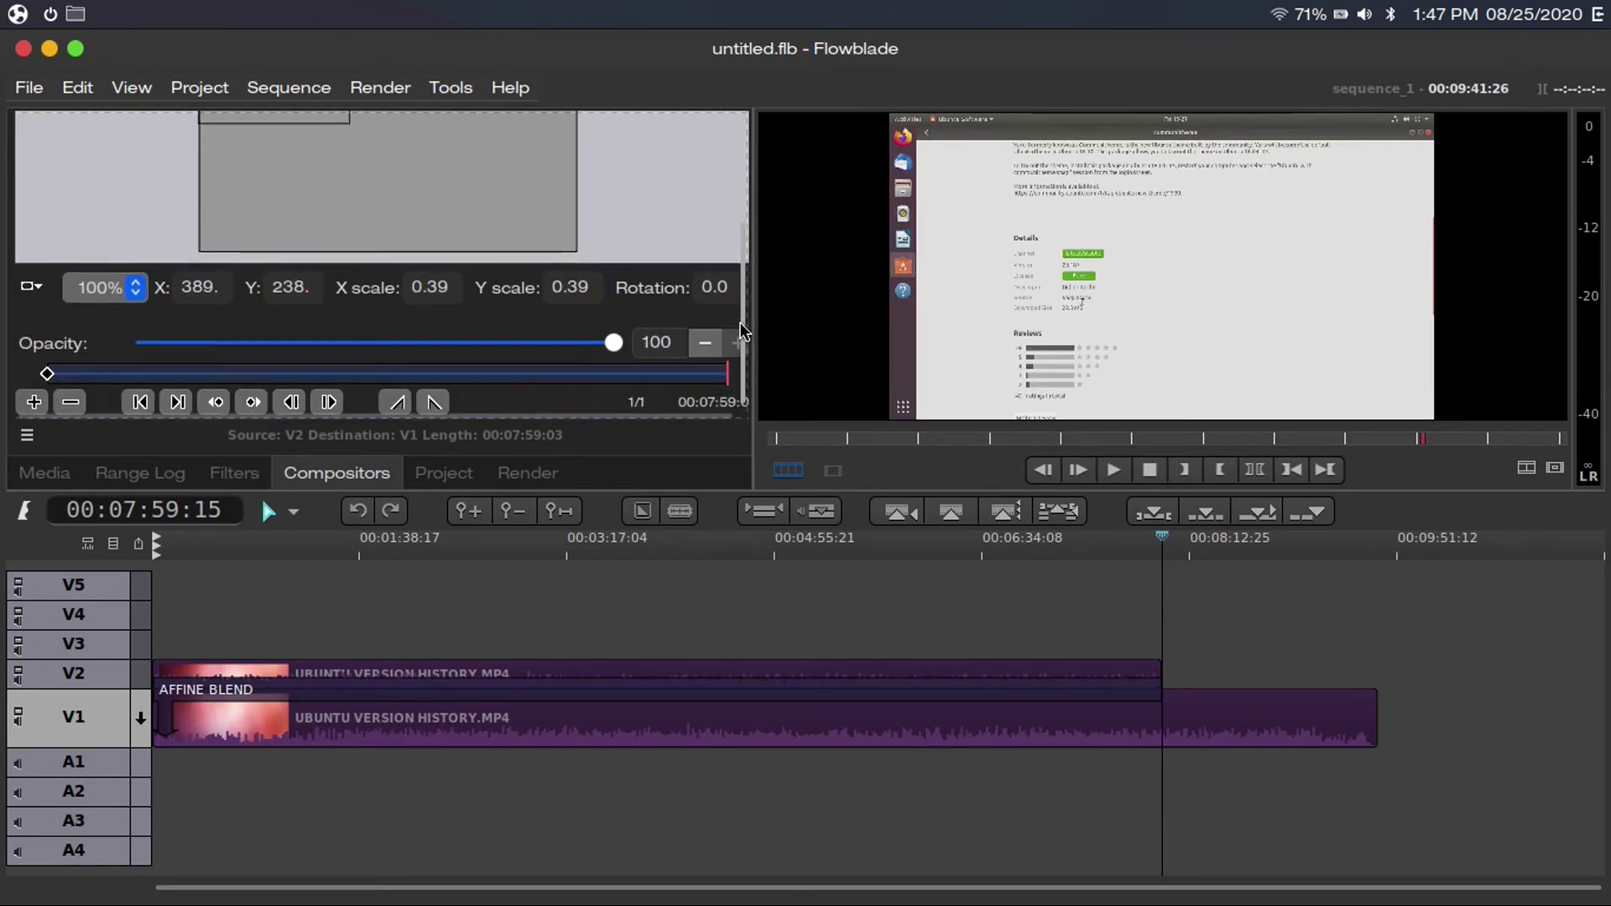
scroll(740, 325, down, 2)
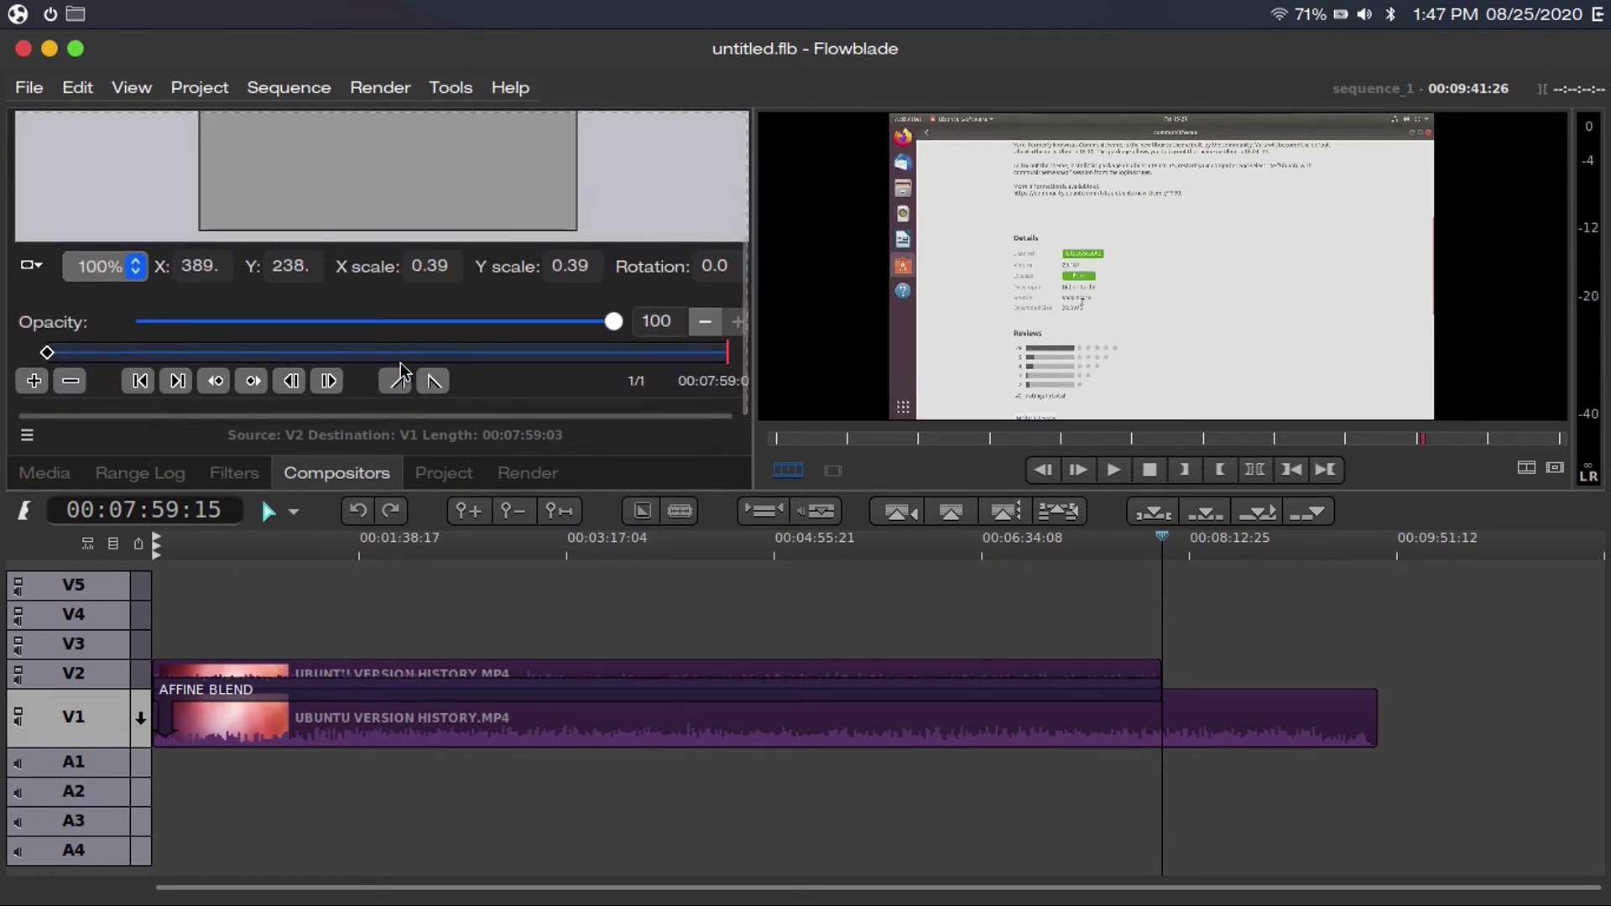
click(403, 544)
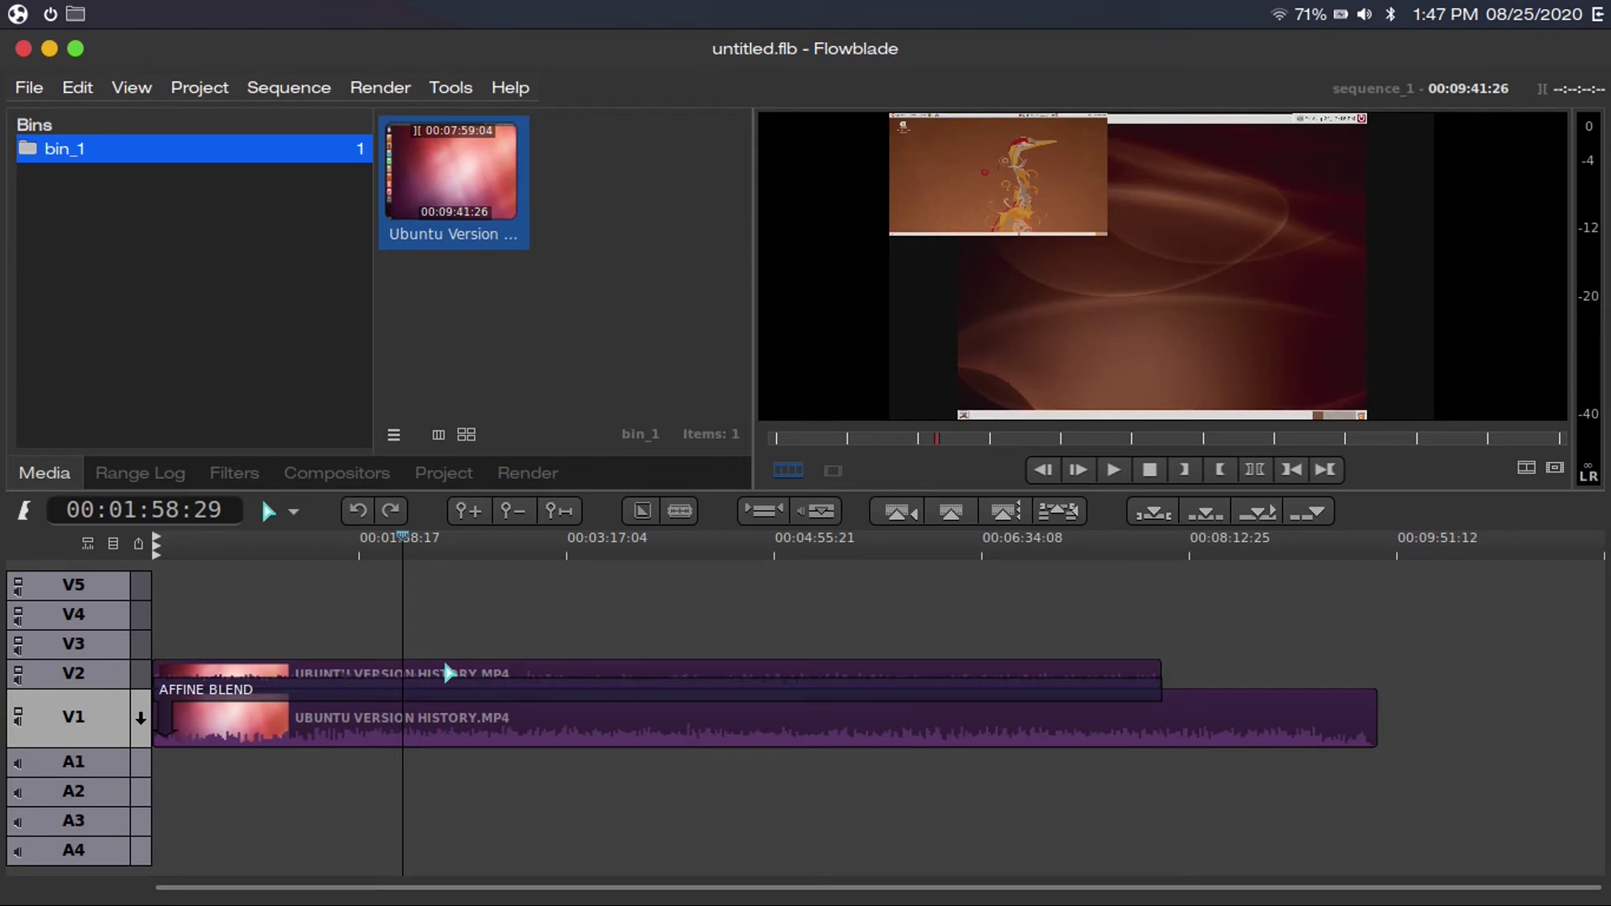
- Delete the V2 clip and its Affine Blend compositor, leaving only the V1 clip on the timeline
key(Delete)
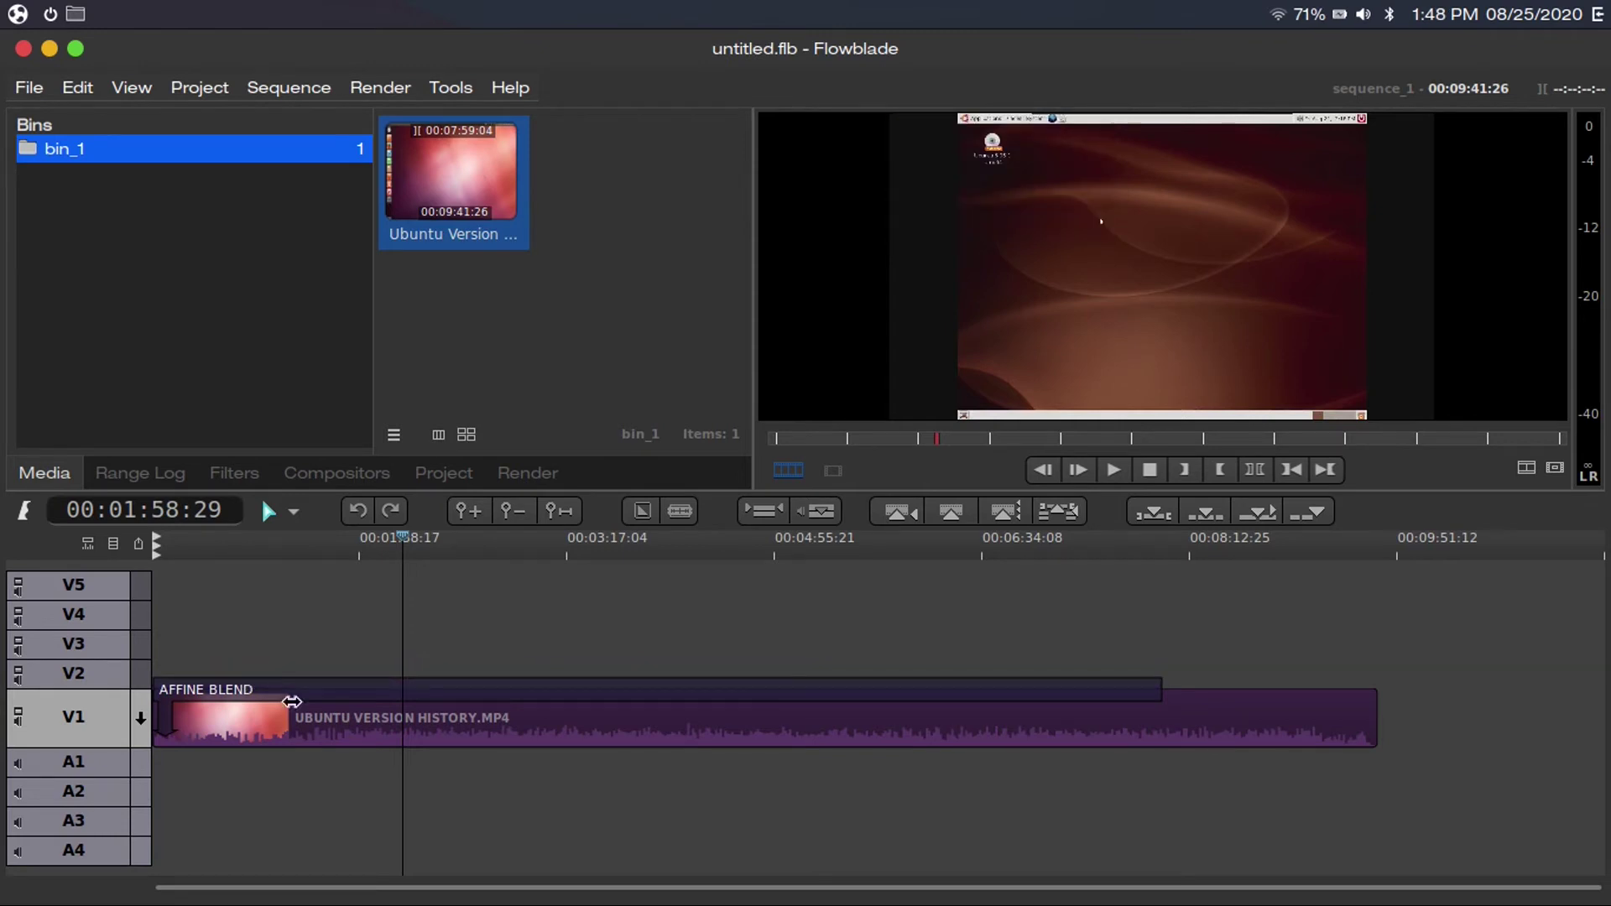
click(251, 688)
key(Delete)
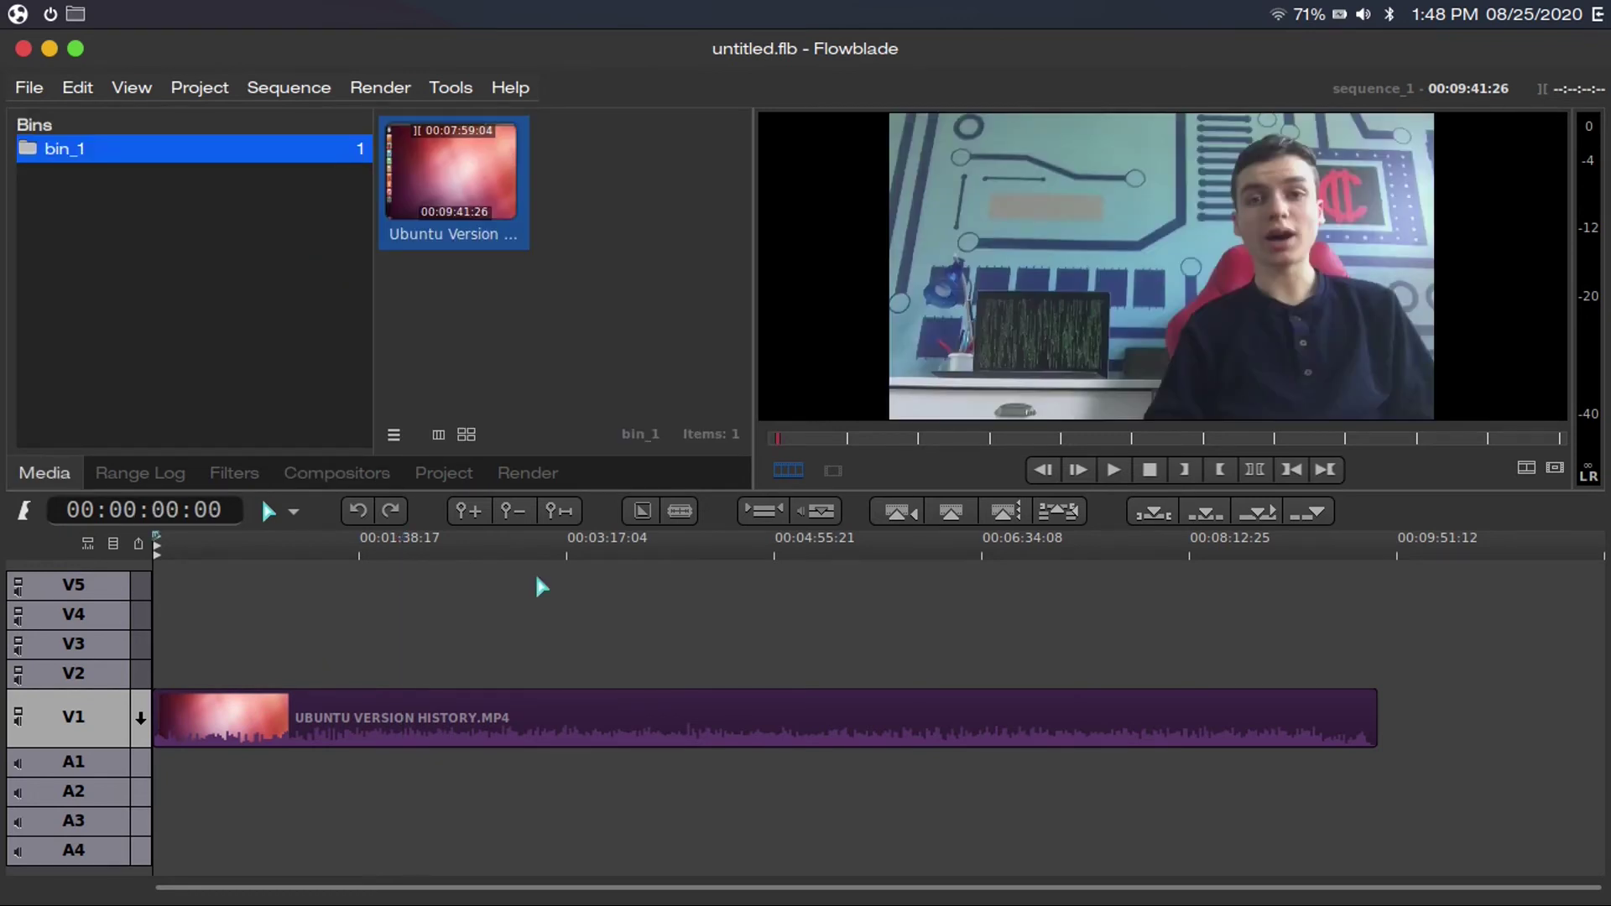
- Switch to GIMP and create a new 1920 × 1080 px image with a transparent background
mouse_move(739, 877)
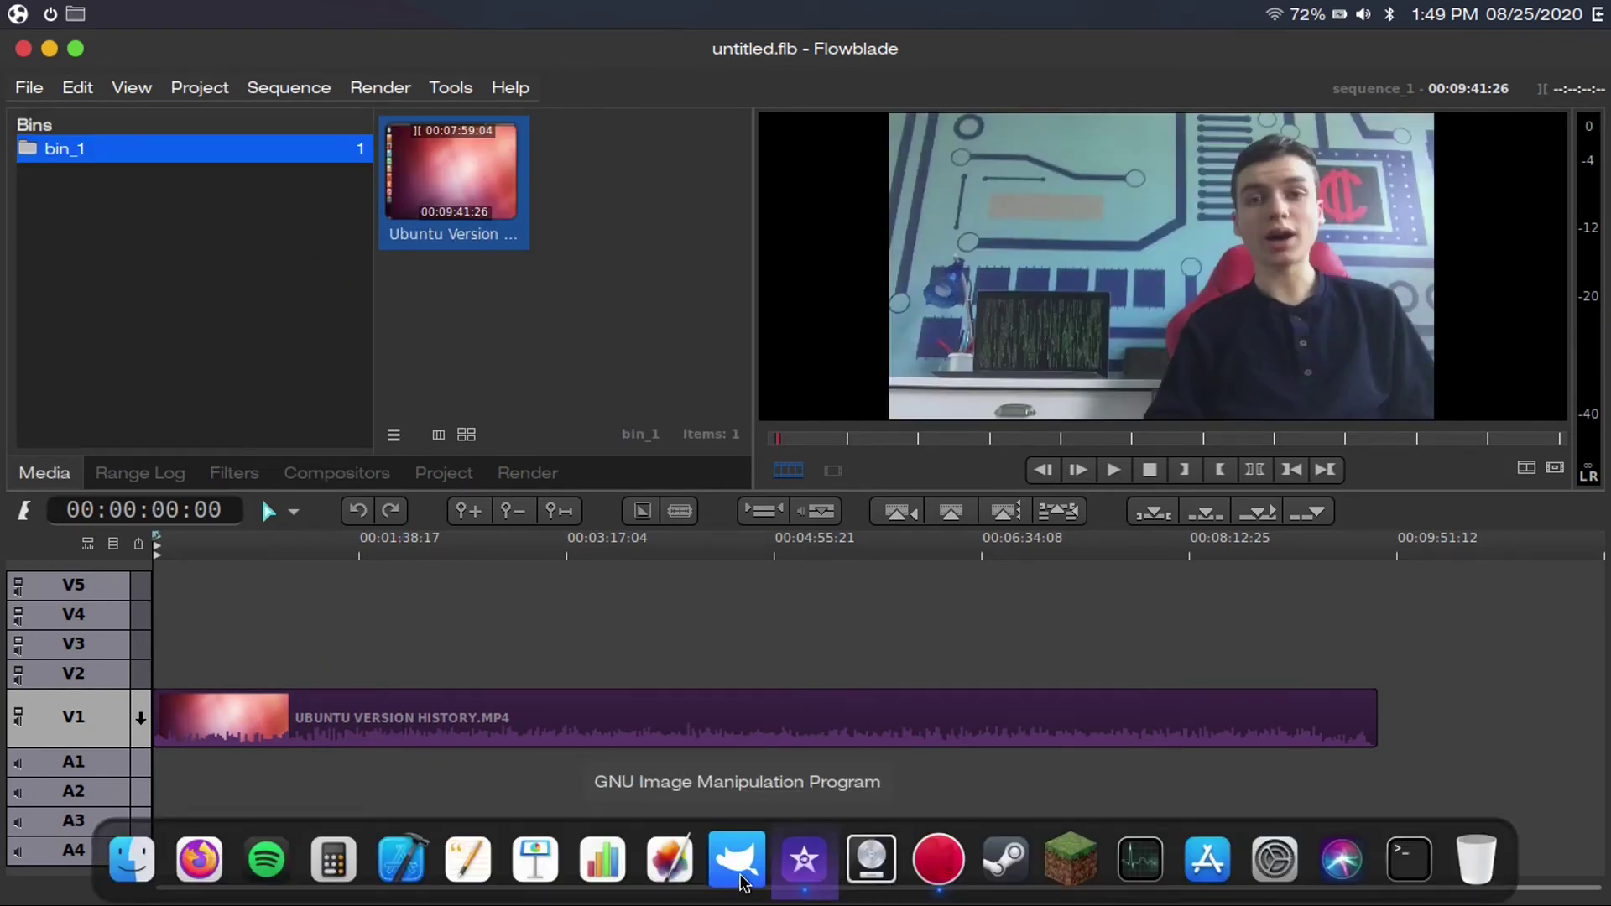
click(739, 875)
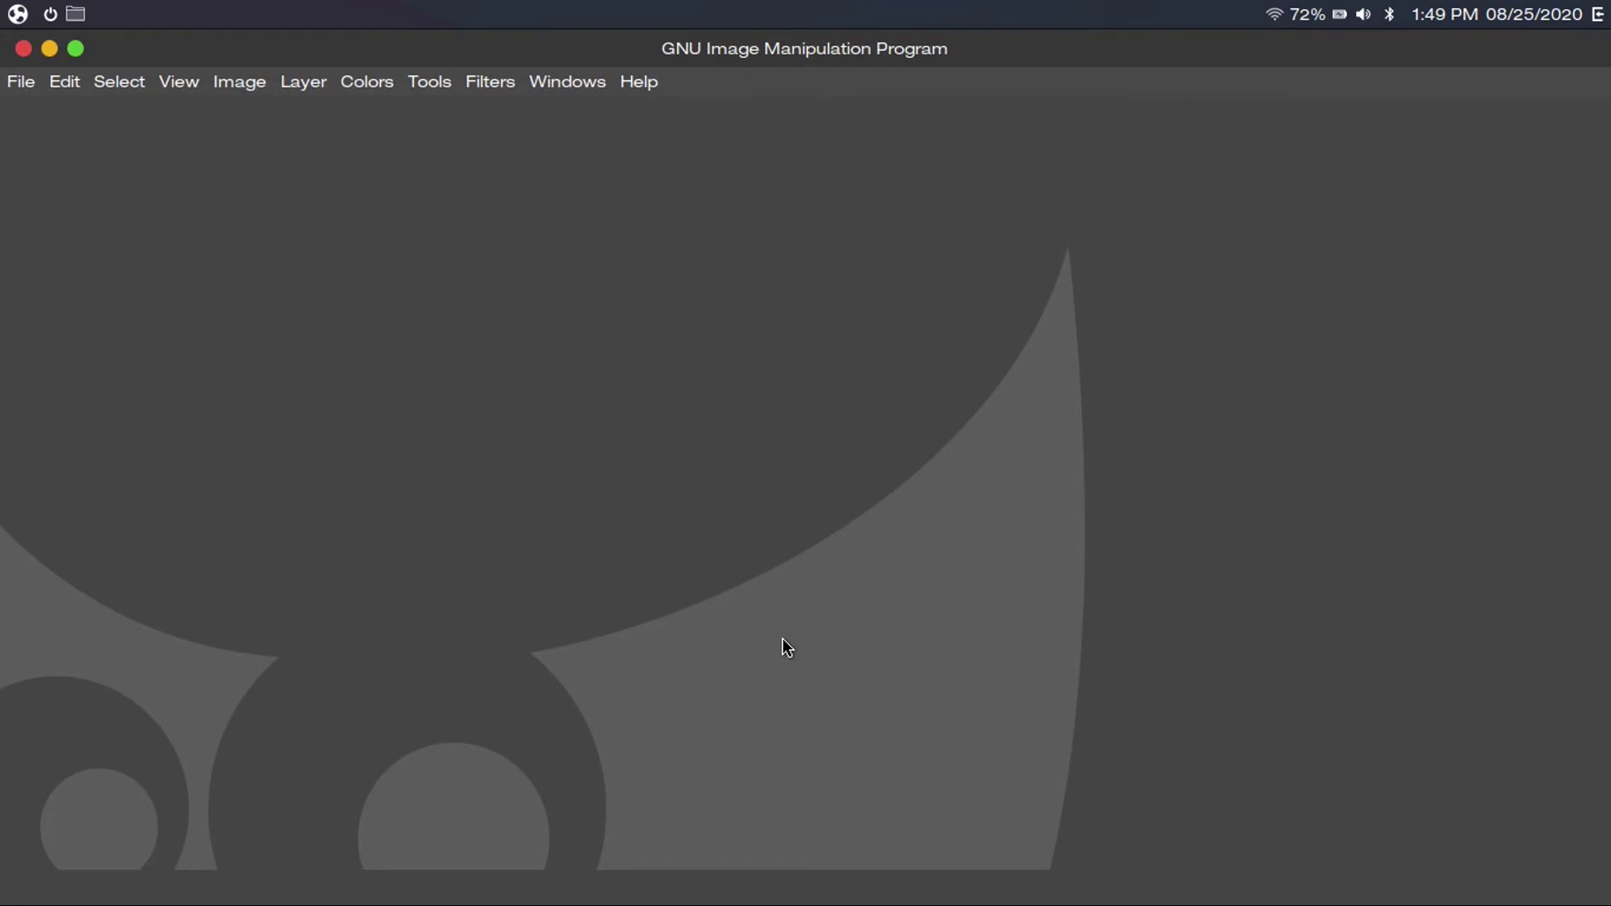
click(26, 91)
click(49, 109)
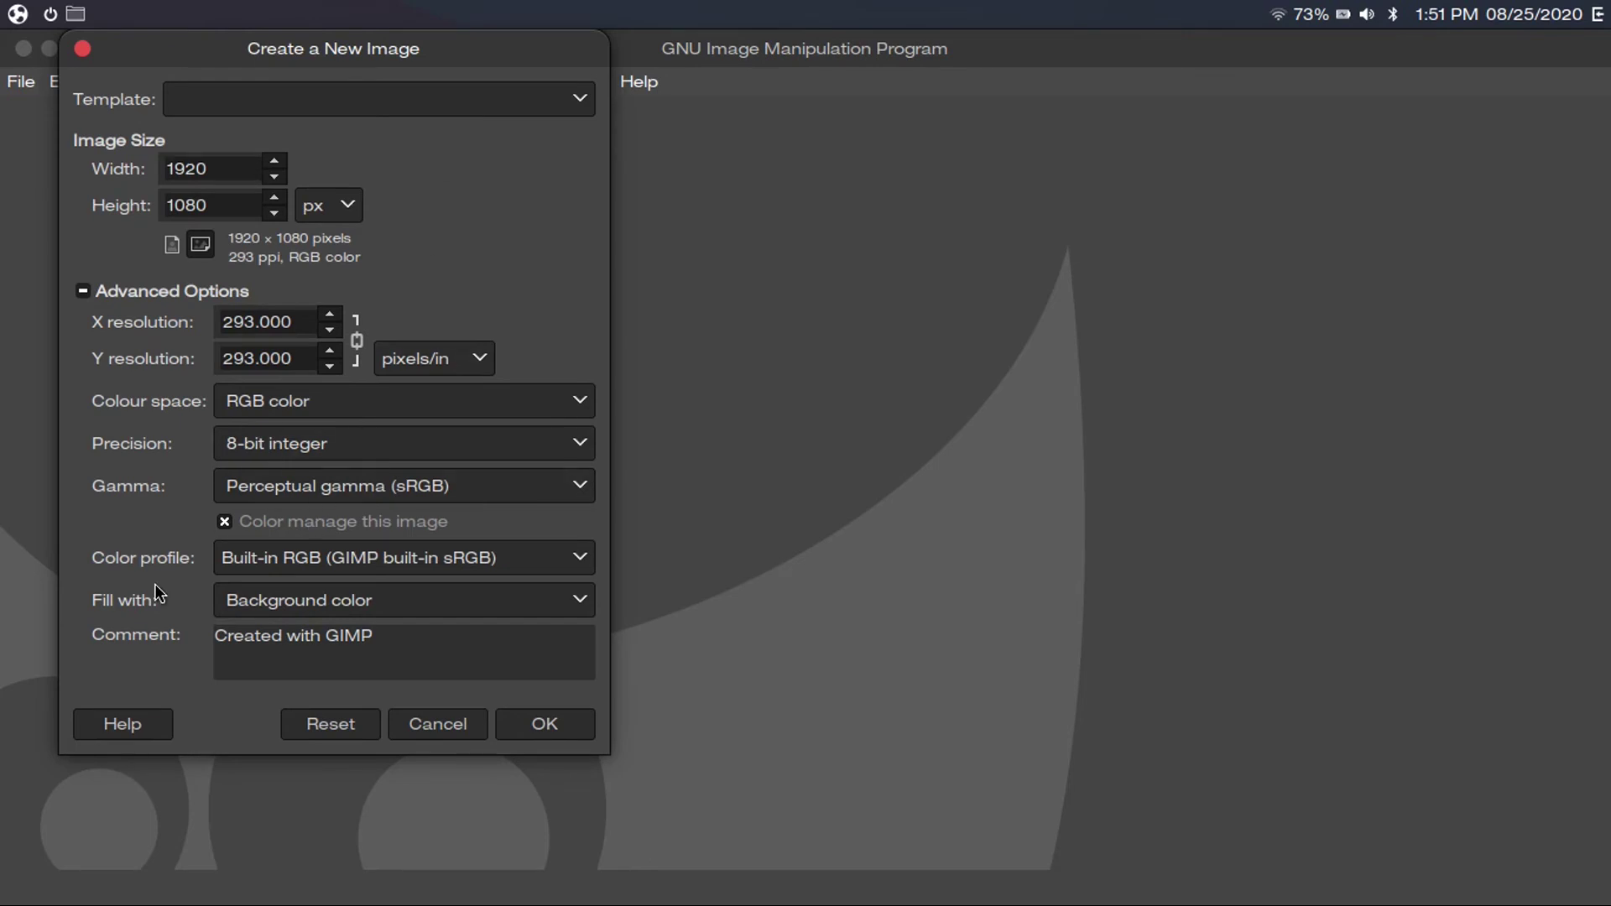
click(245, 607)
click(274, 661)
click(544, 727)
- Add a text box about 1420 px wide across the middle of the canvas reading "Text" and enlarge its font
drag(374, 451, 1211, 572)
text(Text)
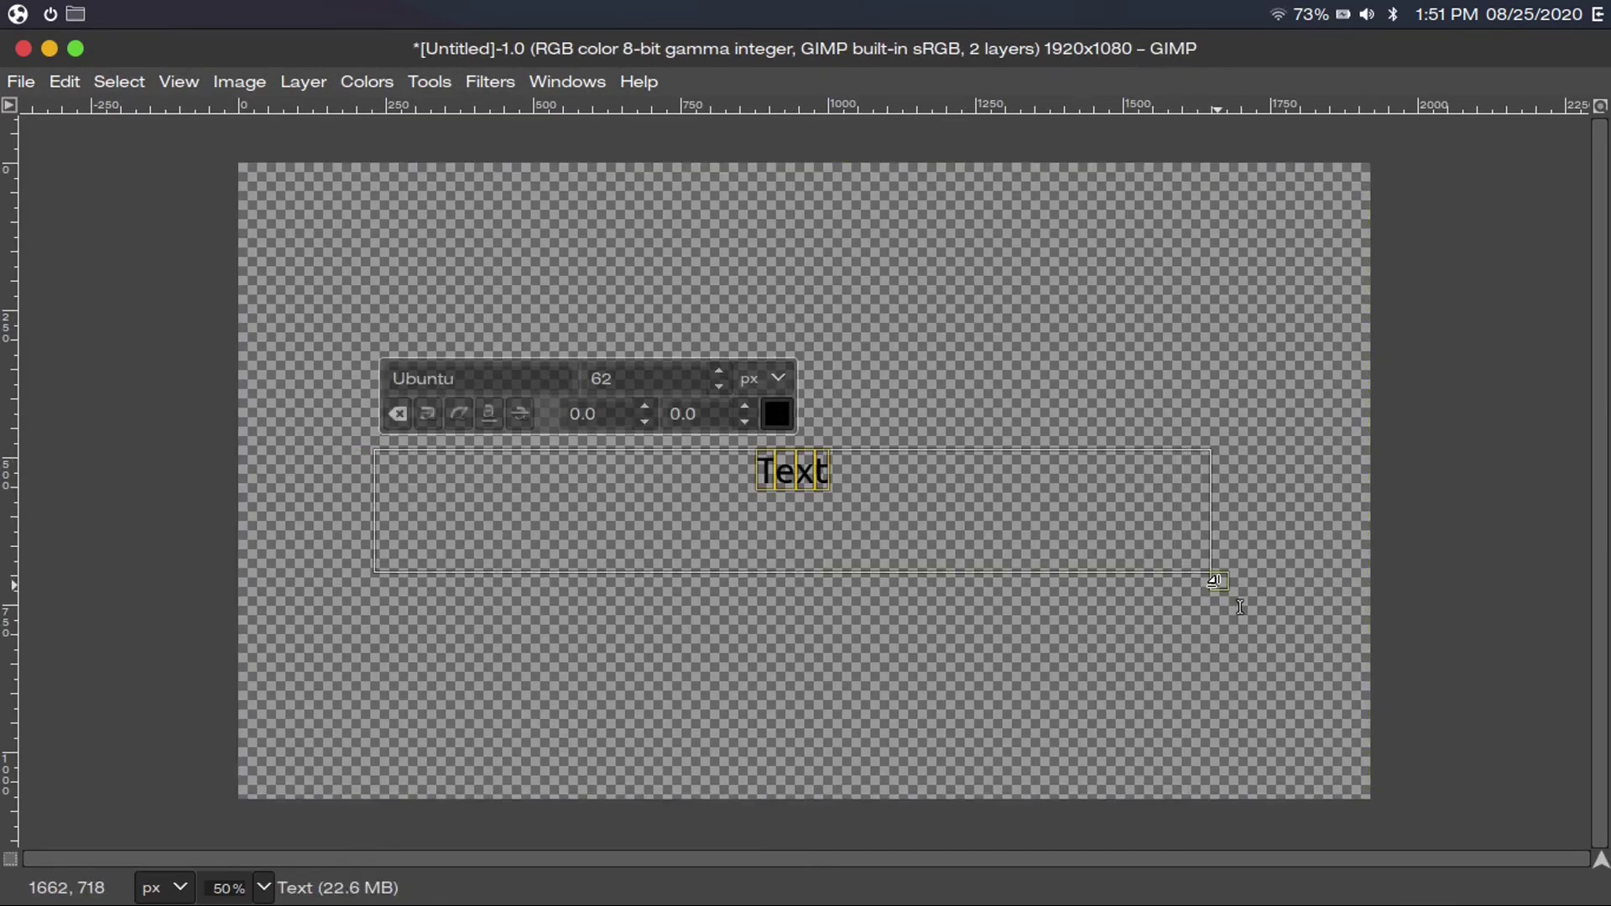
drag(719, 373, 720, 378)
- Reposition the text layer slightly above its original place near the canvas centre with the Move tool
key(m)
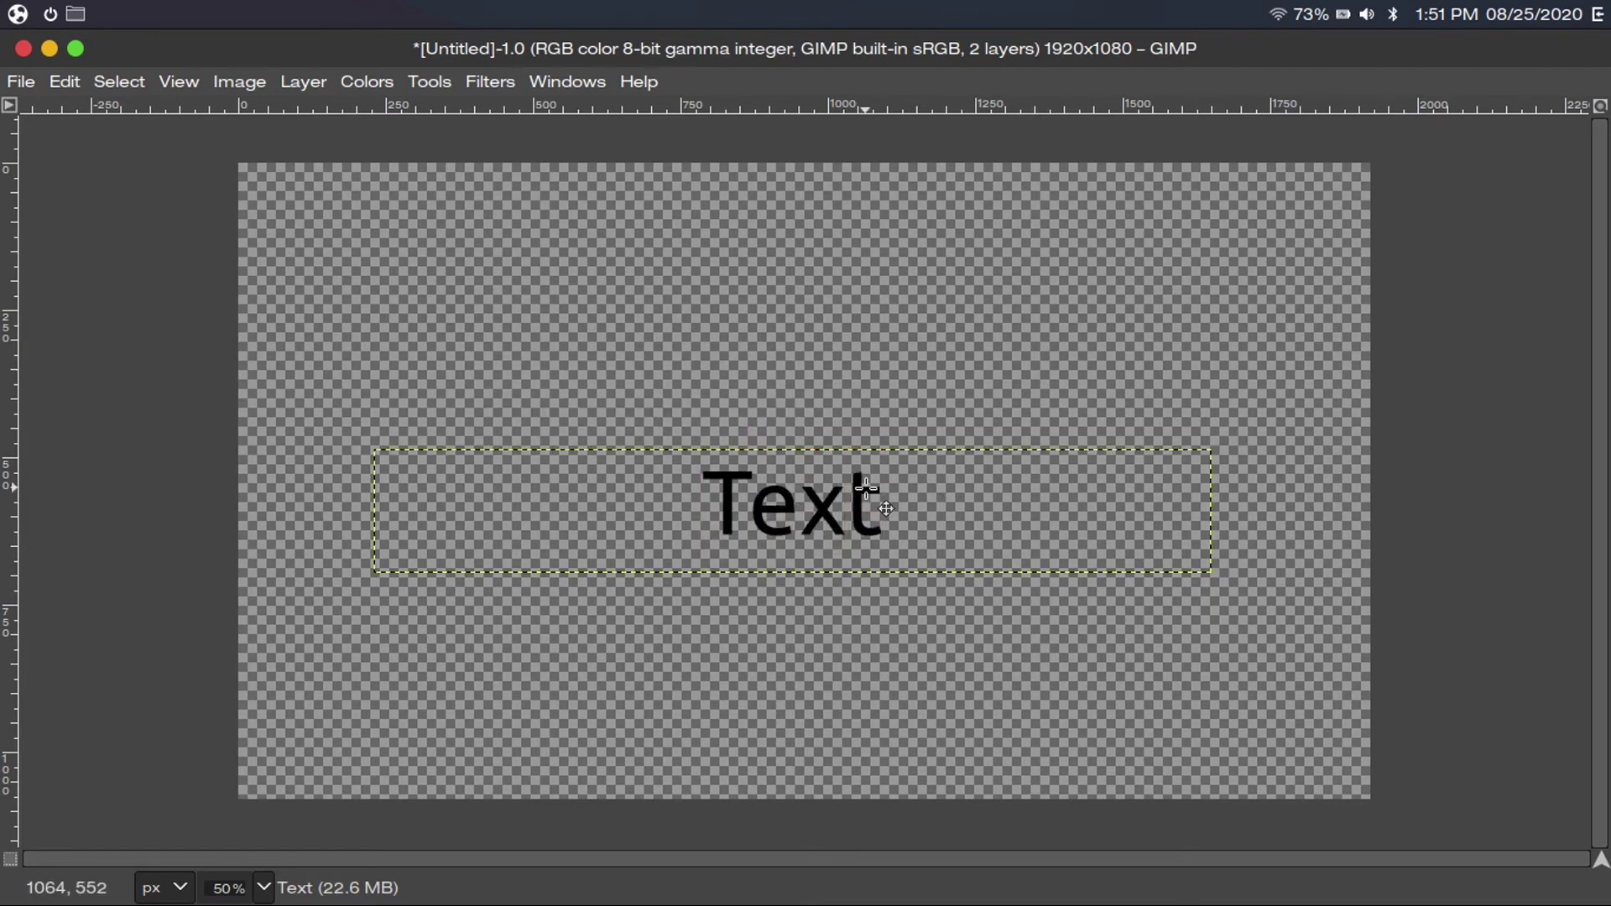
drag(866, 488, 833, 297)
click(429, 82)
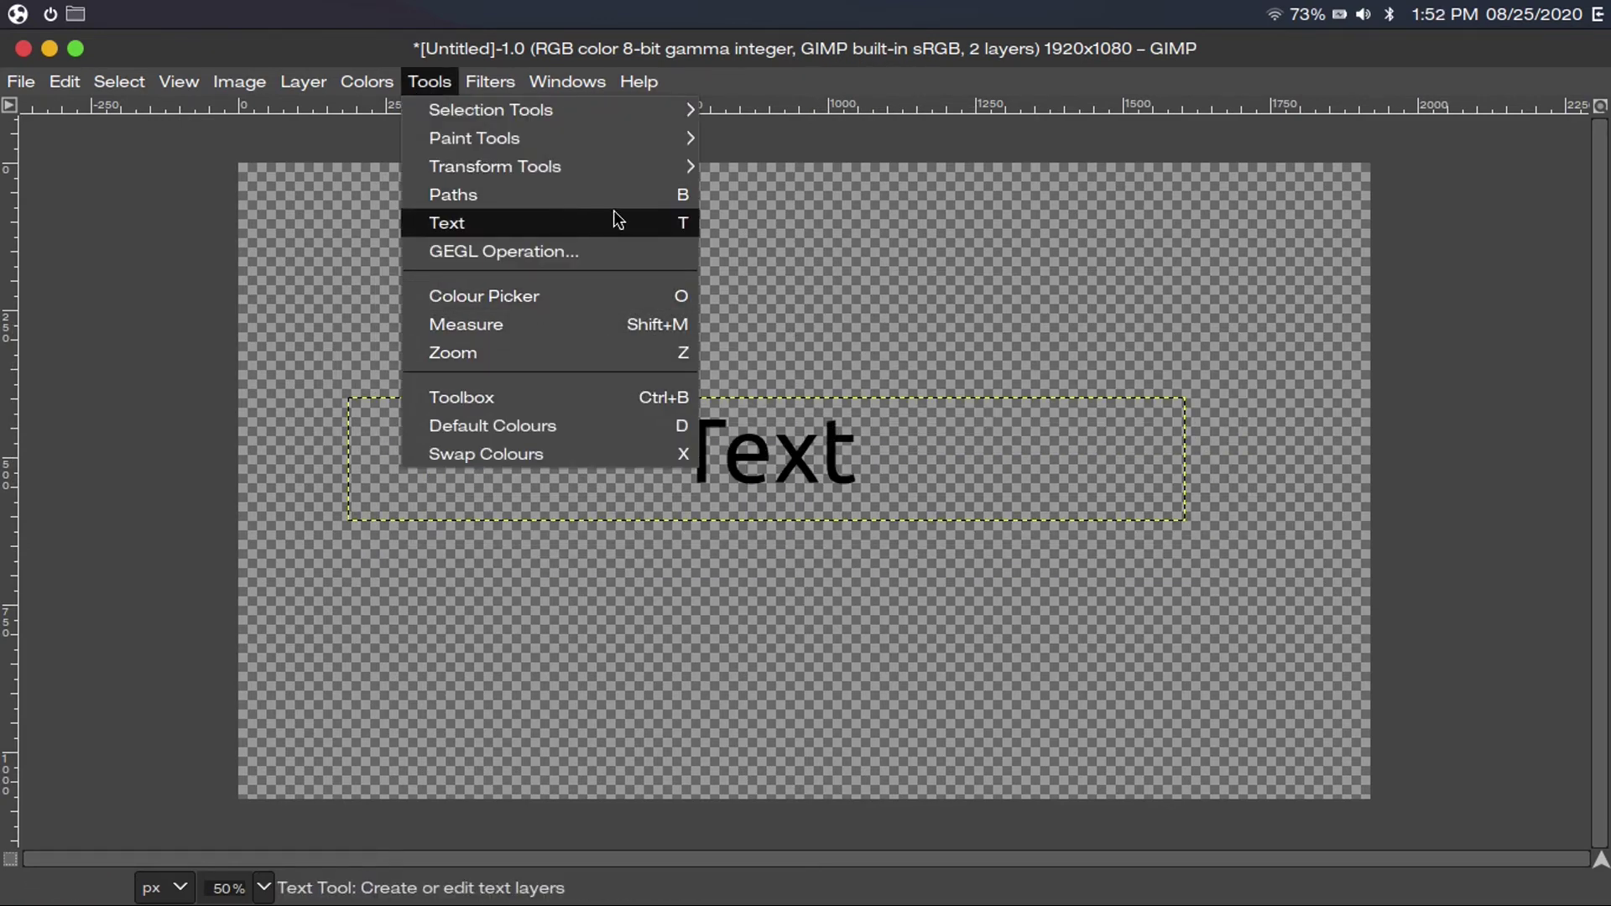
mouse_move(549, 176)
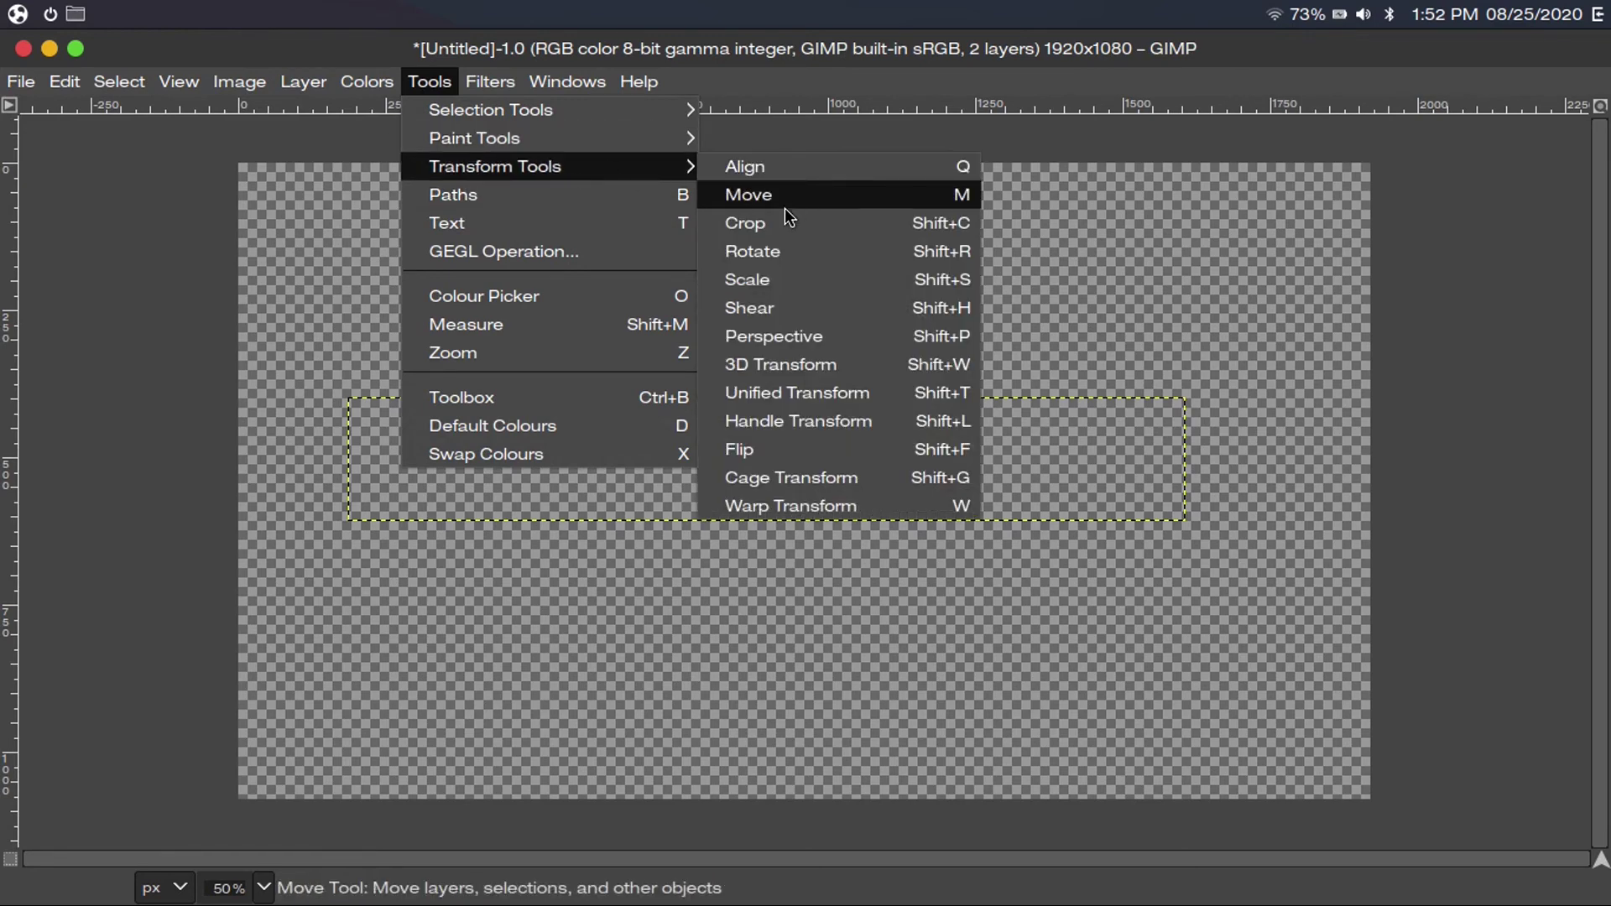
click(1133, 258)
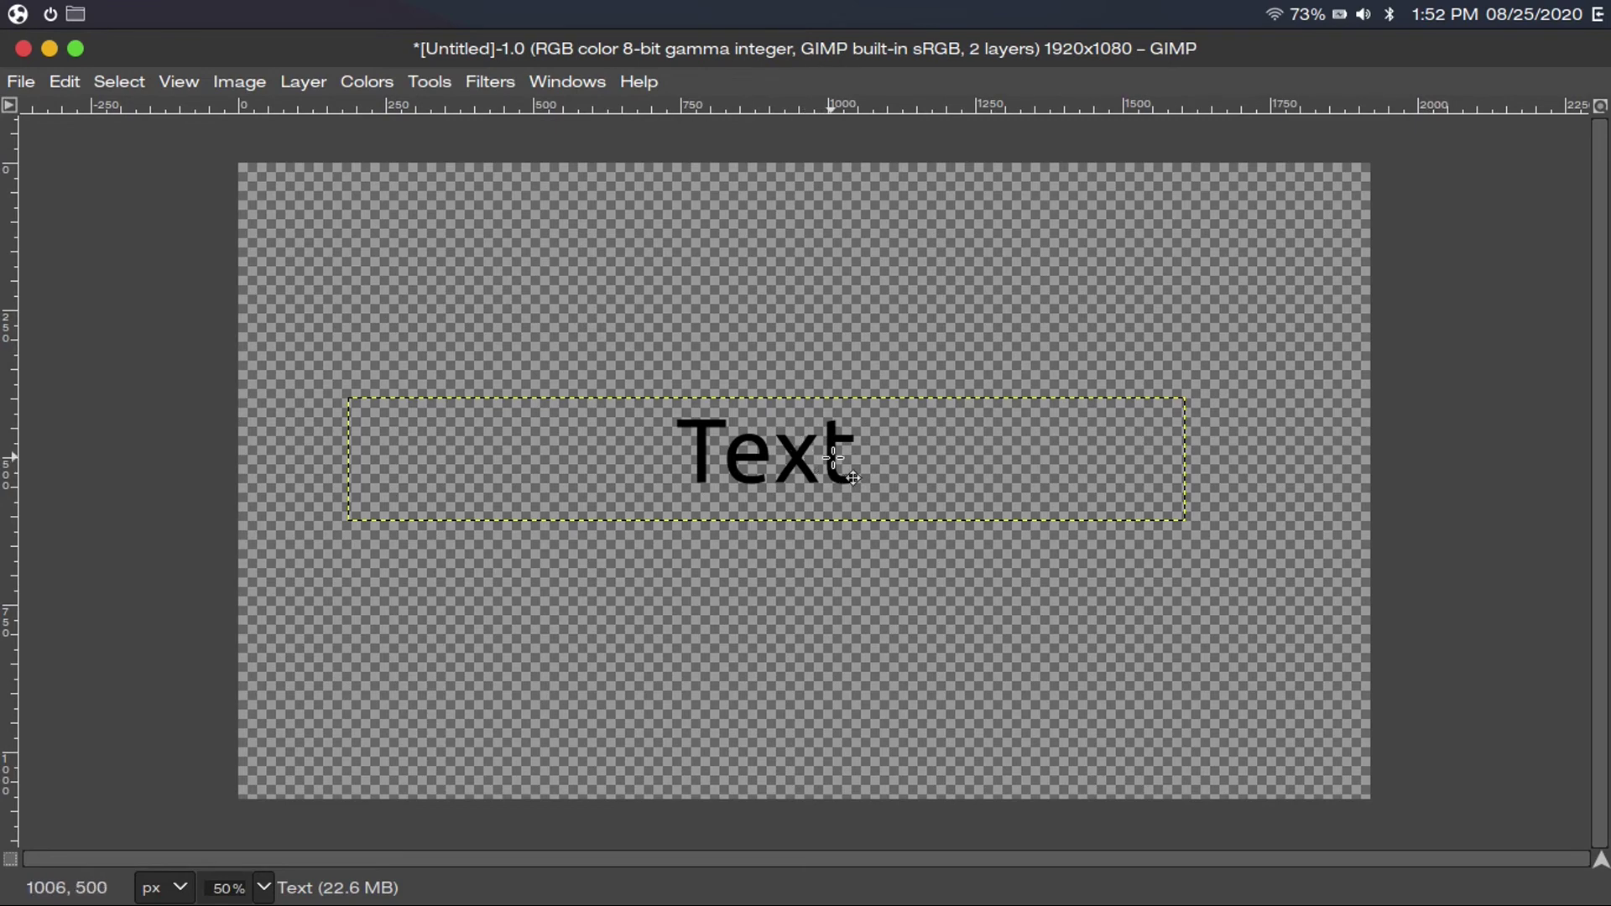
mouse_move(832, 433)
mouse_down()
mouse_move(851, 460)
mouse_move(838, 494)
mouse_move(811, 429)
mouse_move(877, 462)
mouse_move(789, 484)
mouse_move(835, 536)
mouse_move(843, 598)
mouse_move(824, 504)
mouse_move(893, 496)
mouse_move(839, 485)
mouse_move(852, 450)
mouse_up()
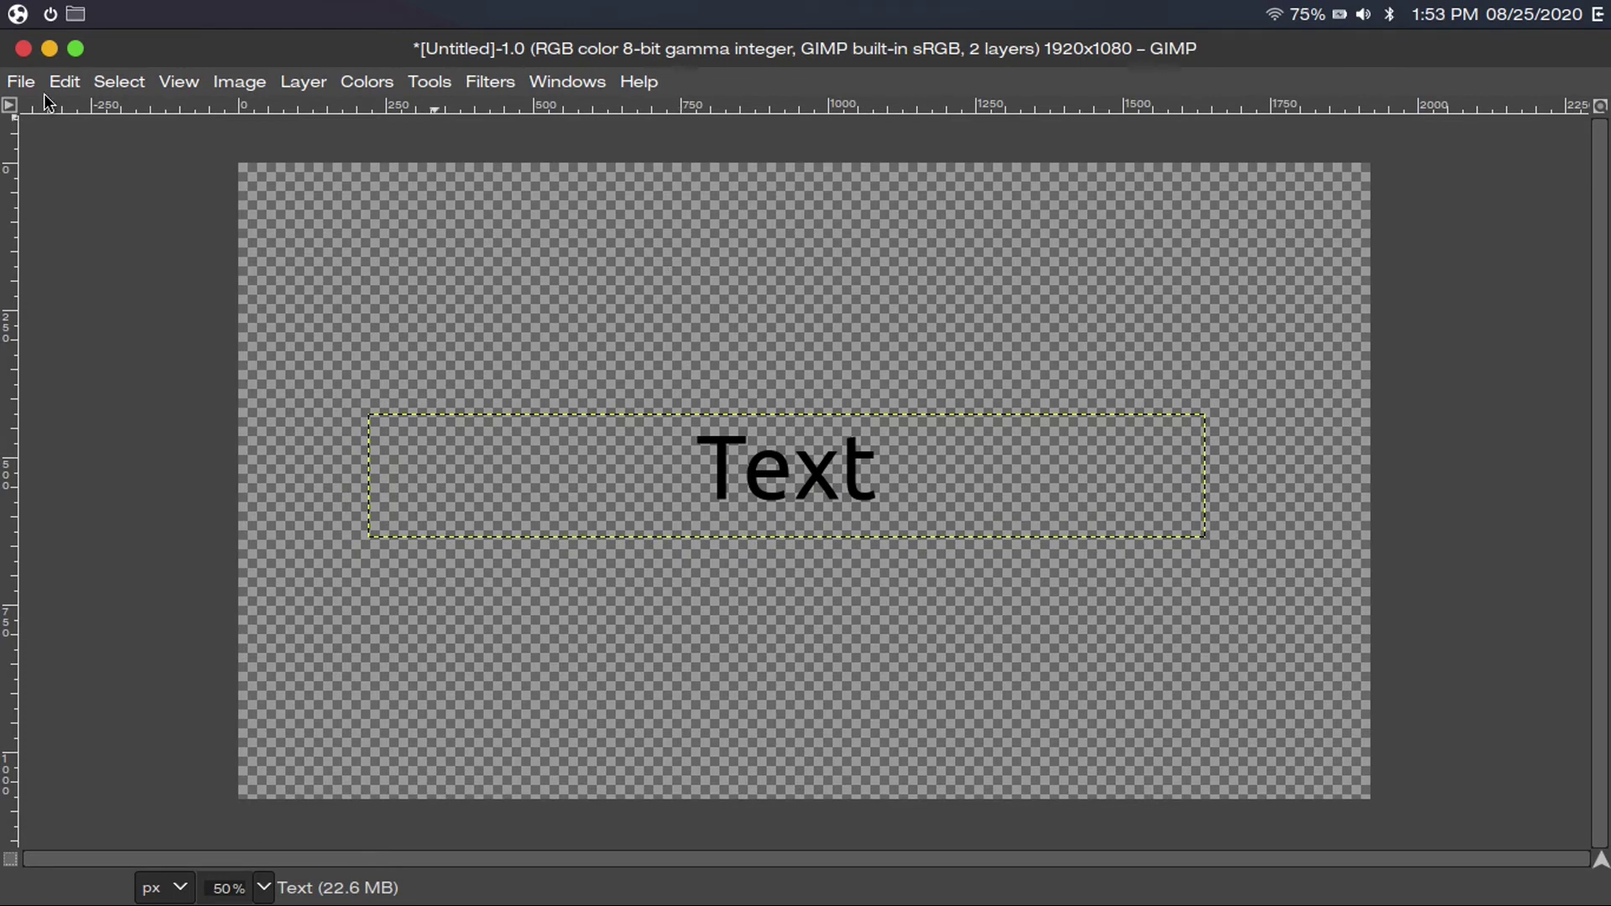
- Export the image to the Videos folder as a PNG image named Text.png and quit GIMP, discarding the unsaved changes
click(21, 81)
click(63, 453)
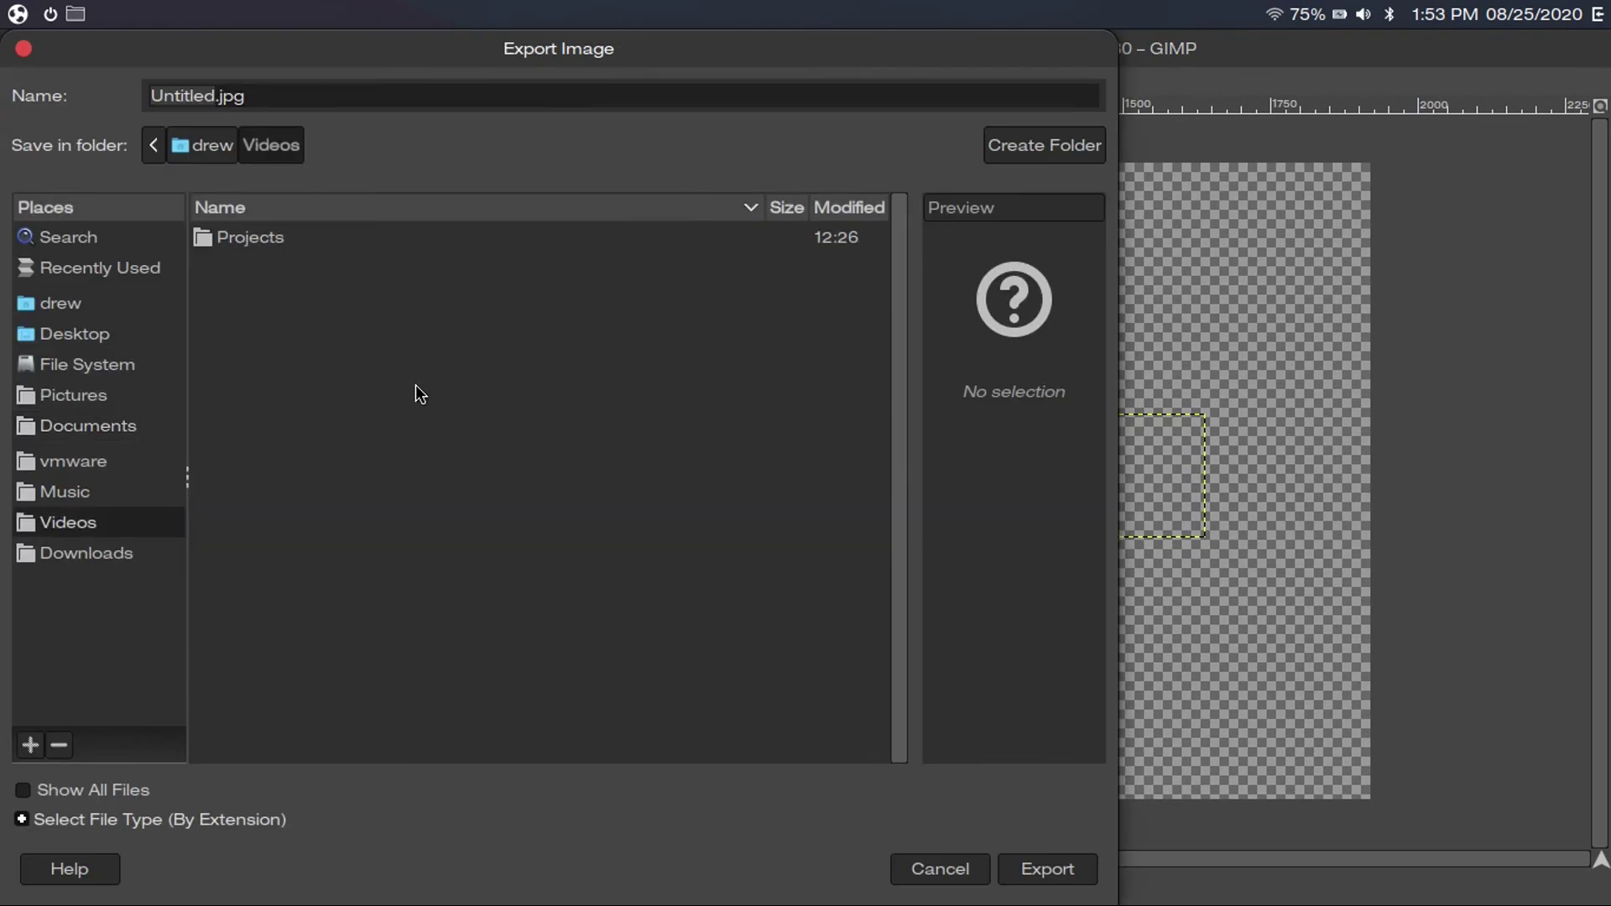
click(220, 96)
key(shift+Home)
text(Text)
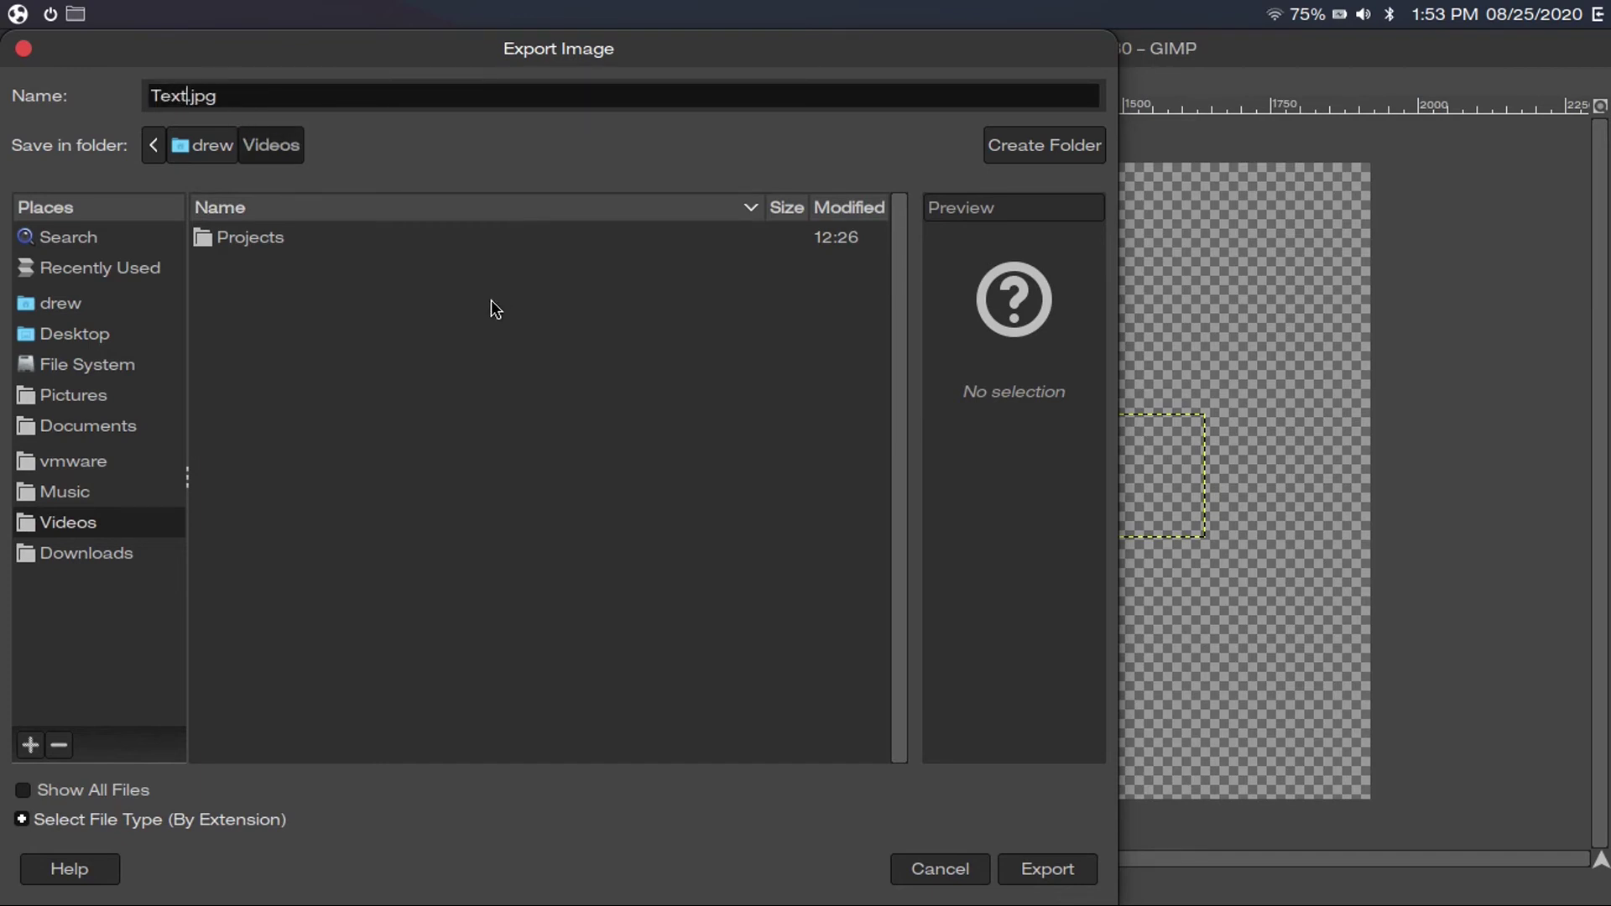
click(278, 819)
scroll(697, 643, down, 10)
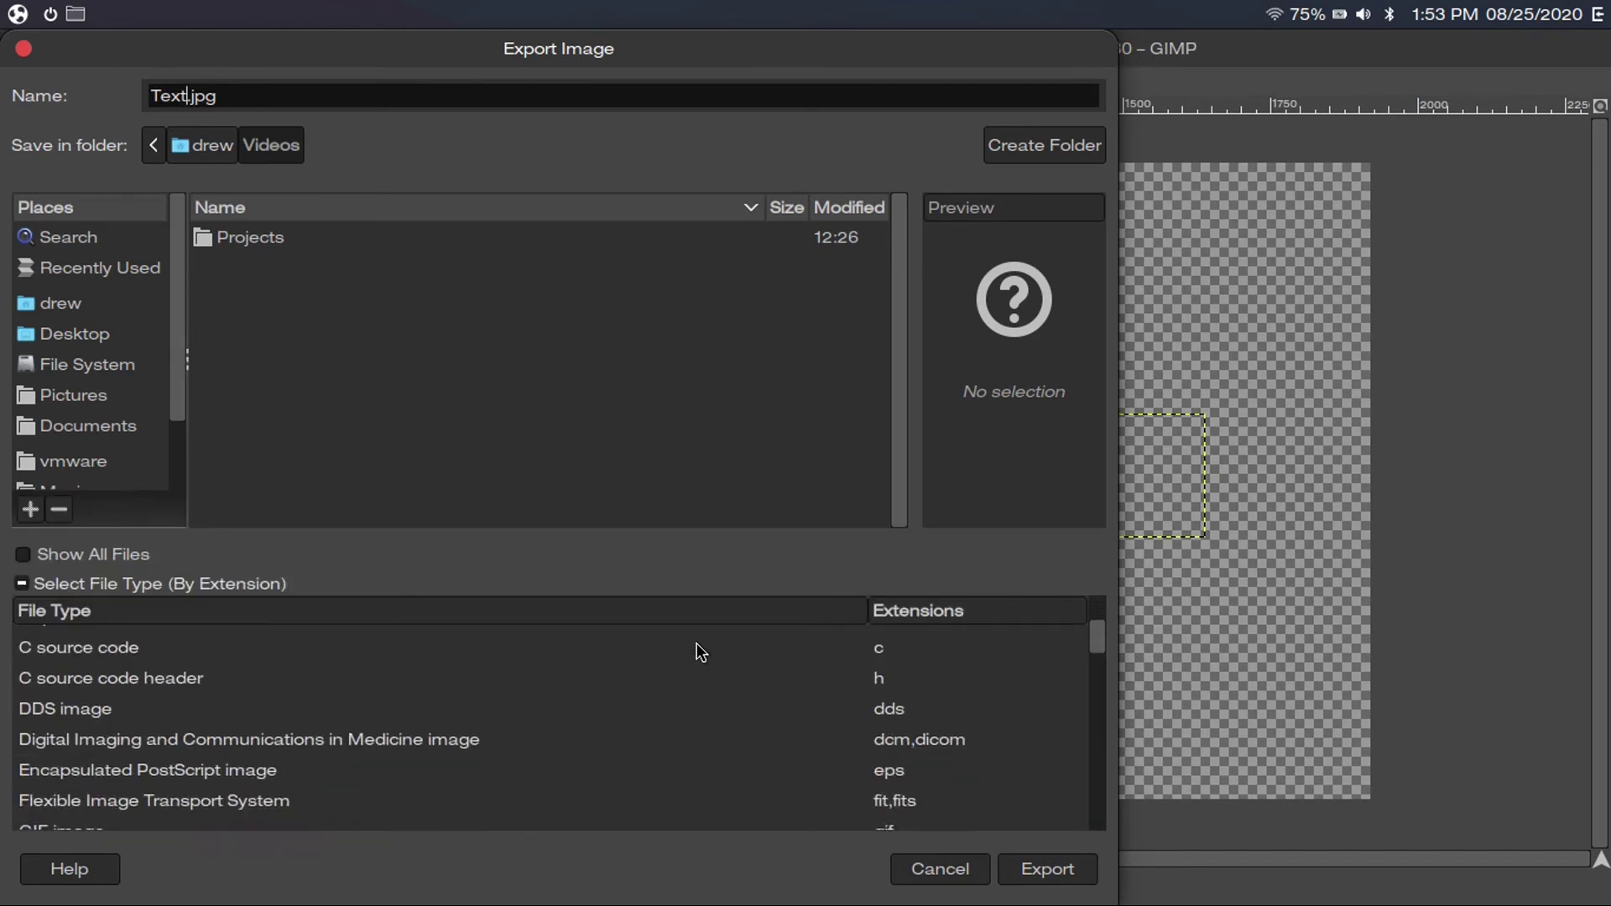
scroll(697, 643, up, 1)
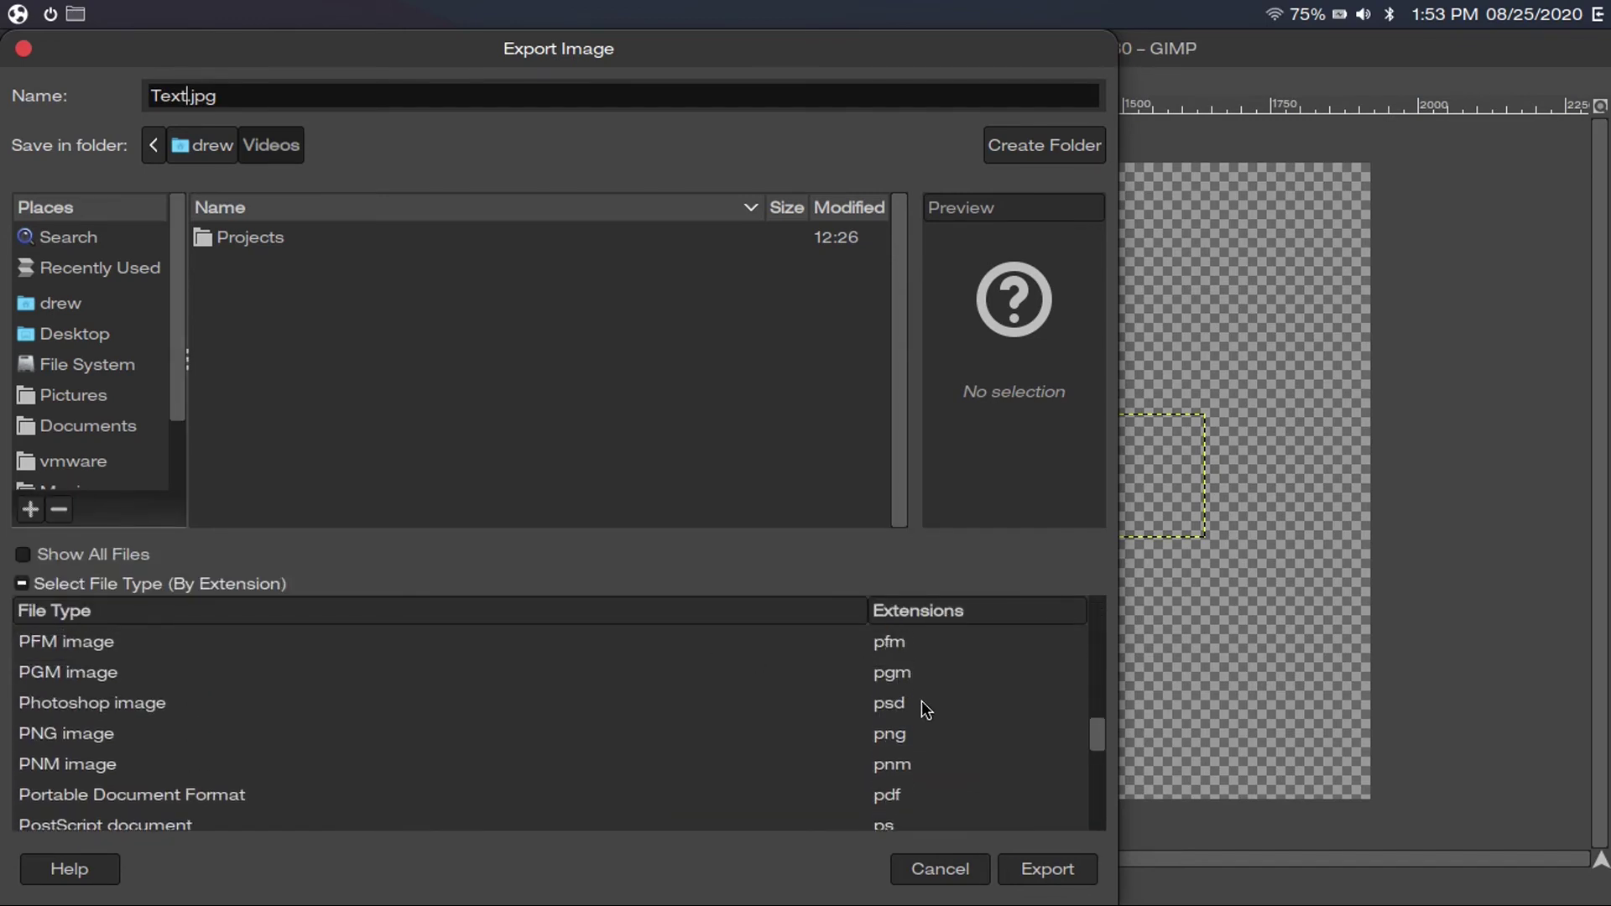
click(755, 732)
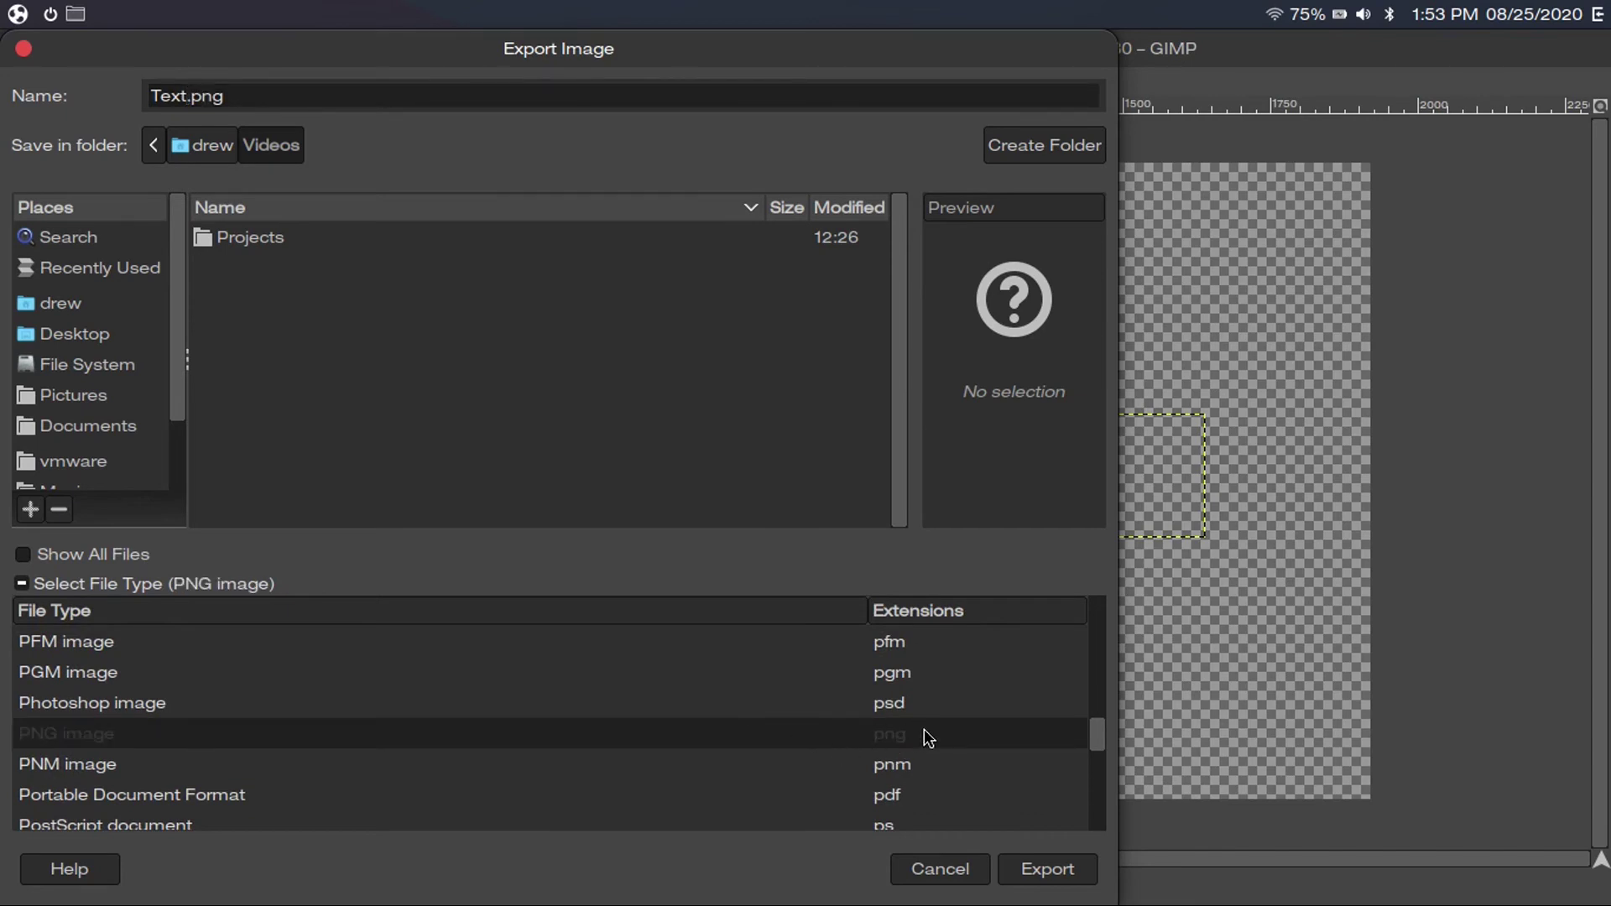
click(1046, 870)
key(ctrl+q)
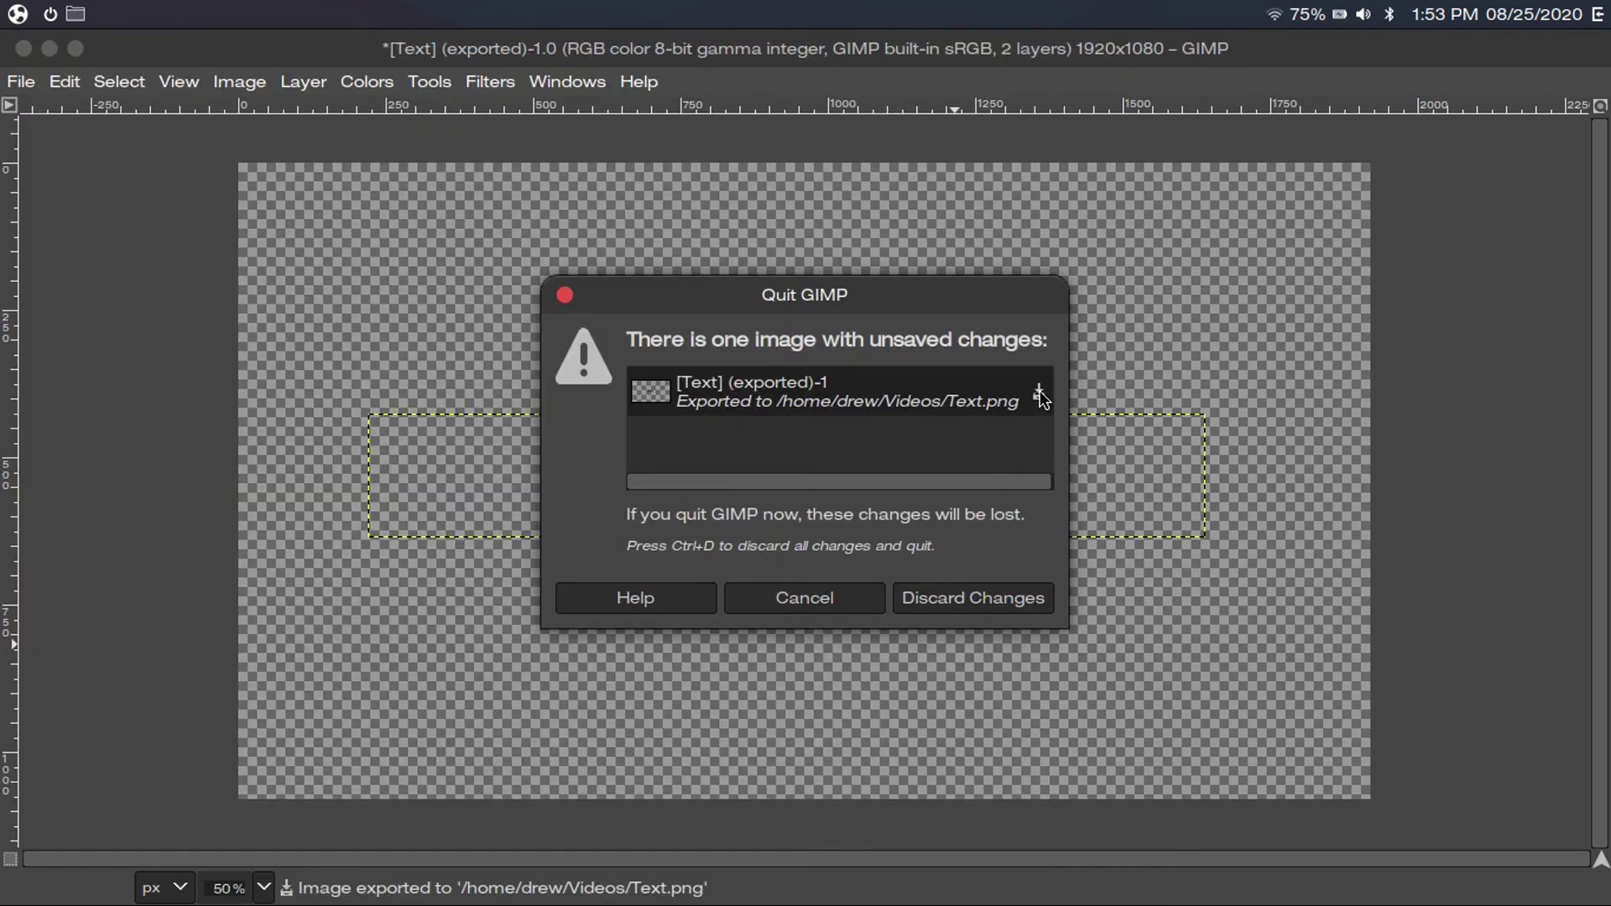
click(993, 589)
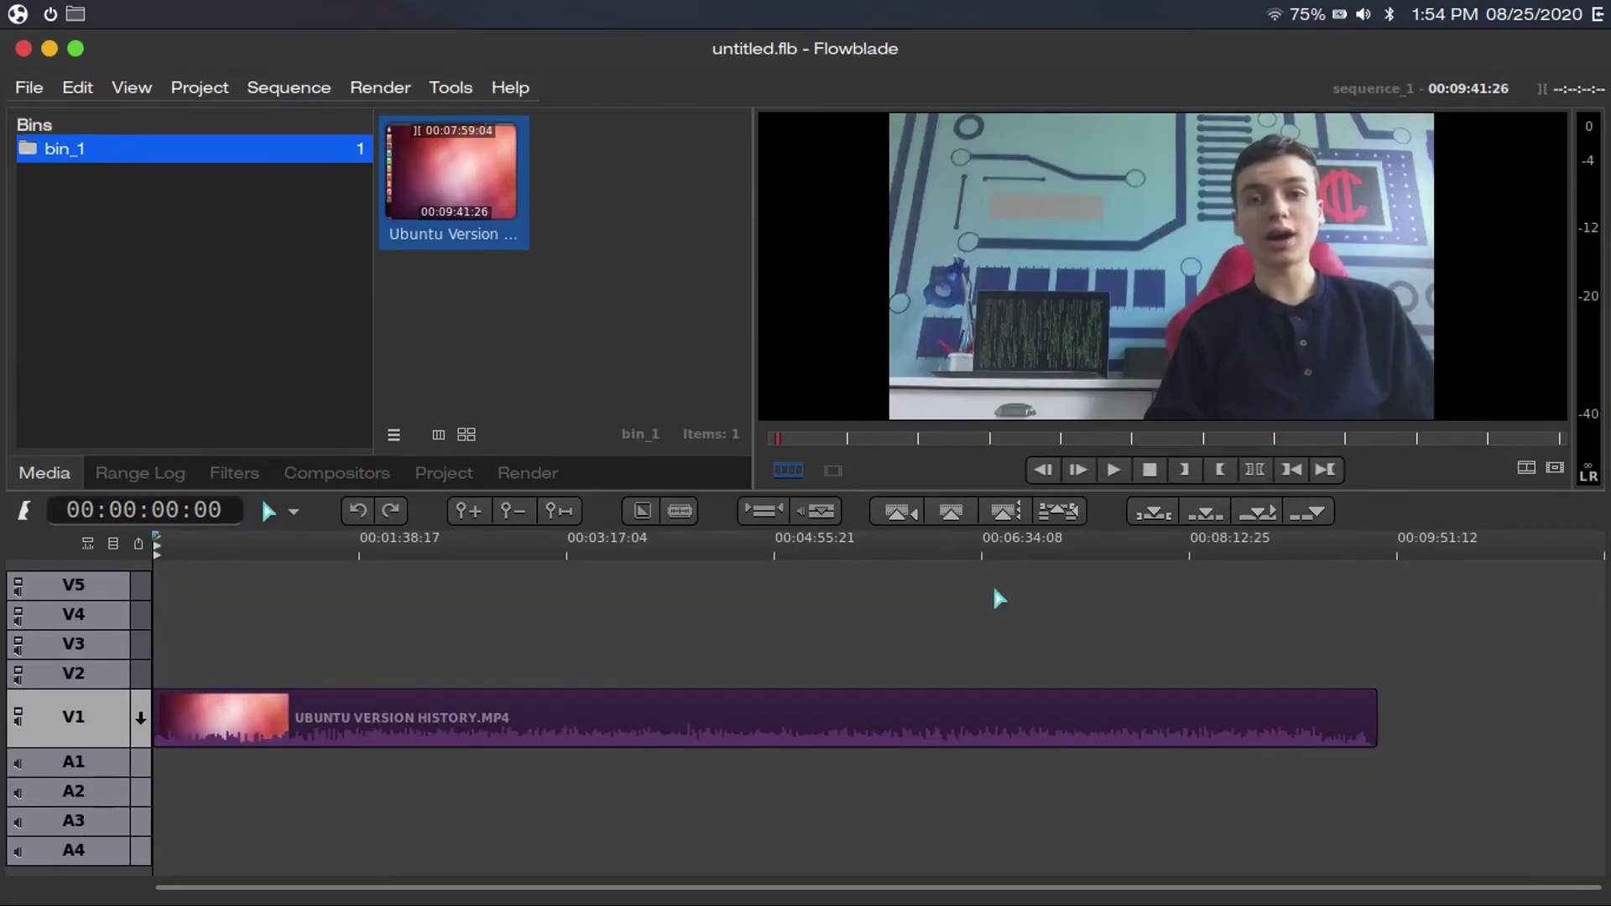
- Import Text.png from the Videos folder into the Flowblade project and place it at the start of track V2
click(203, 89)
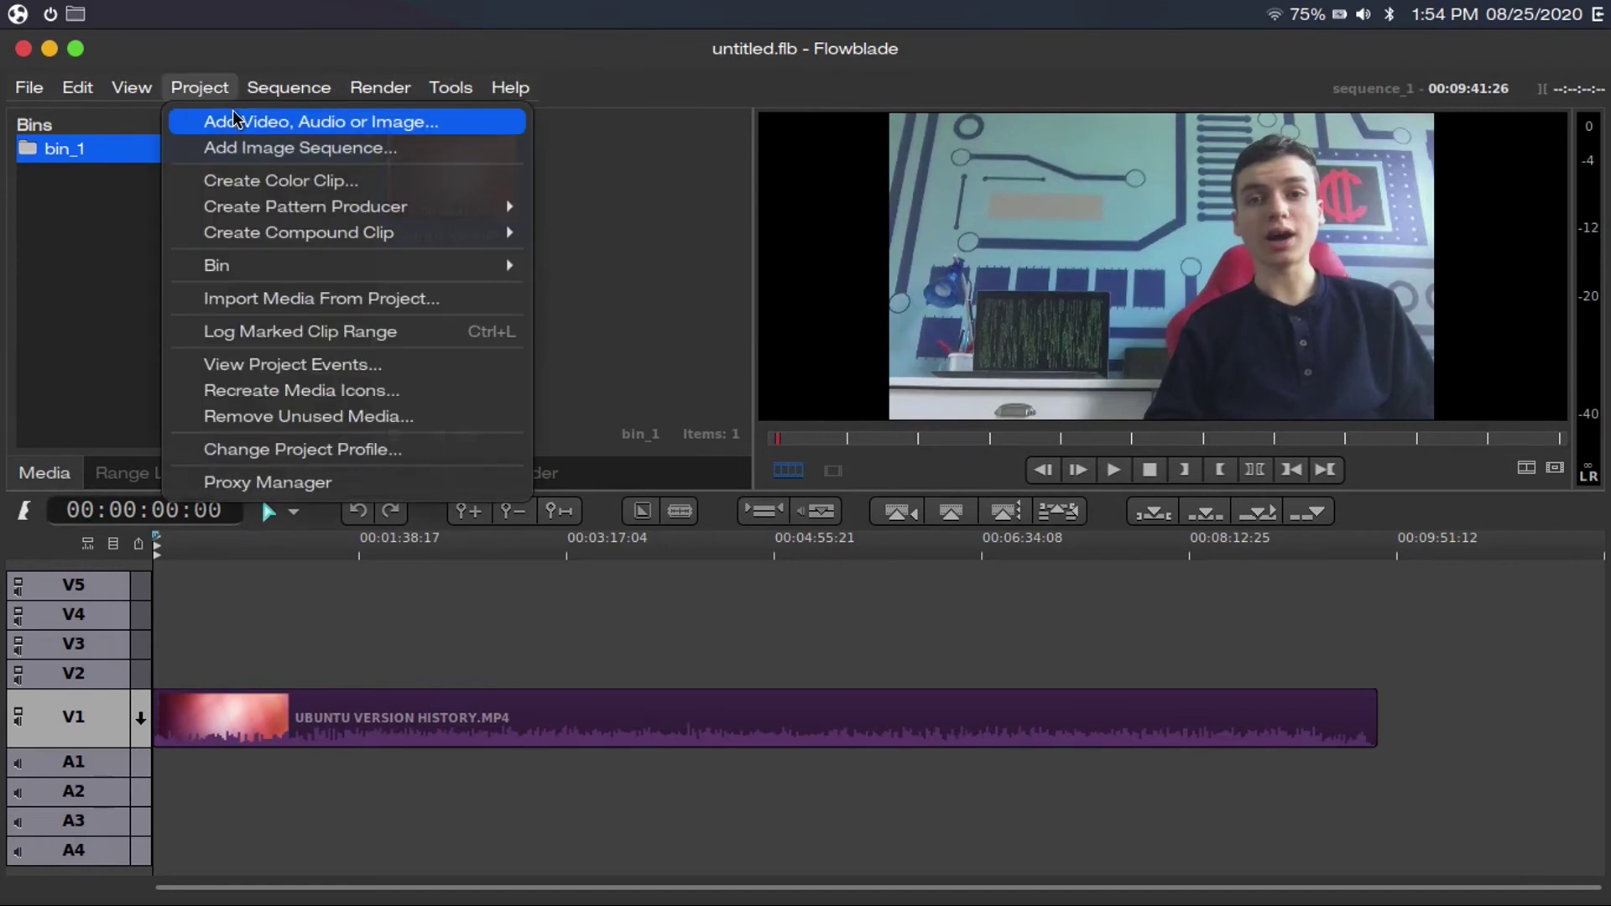
click(307, 124)
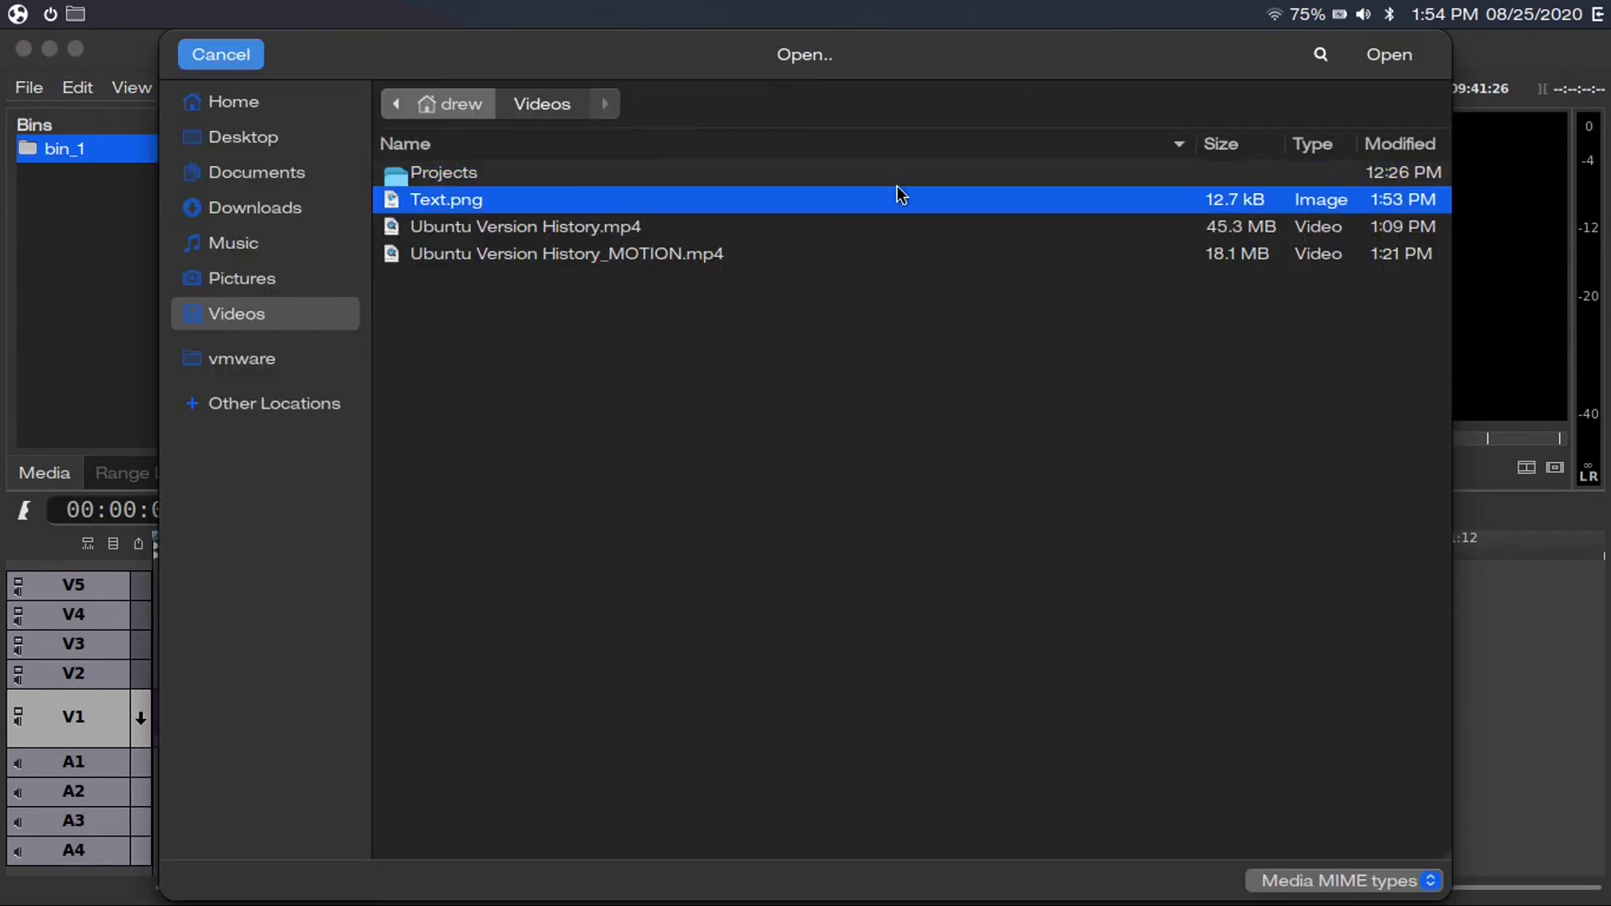
click(1390, 55)
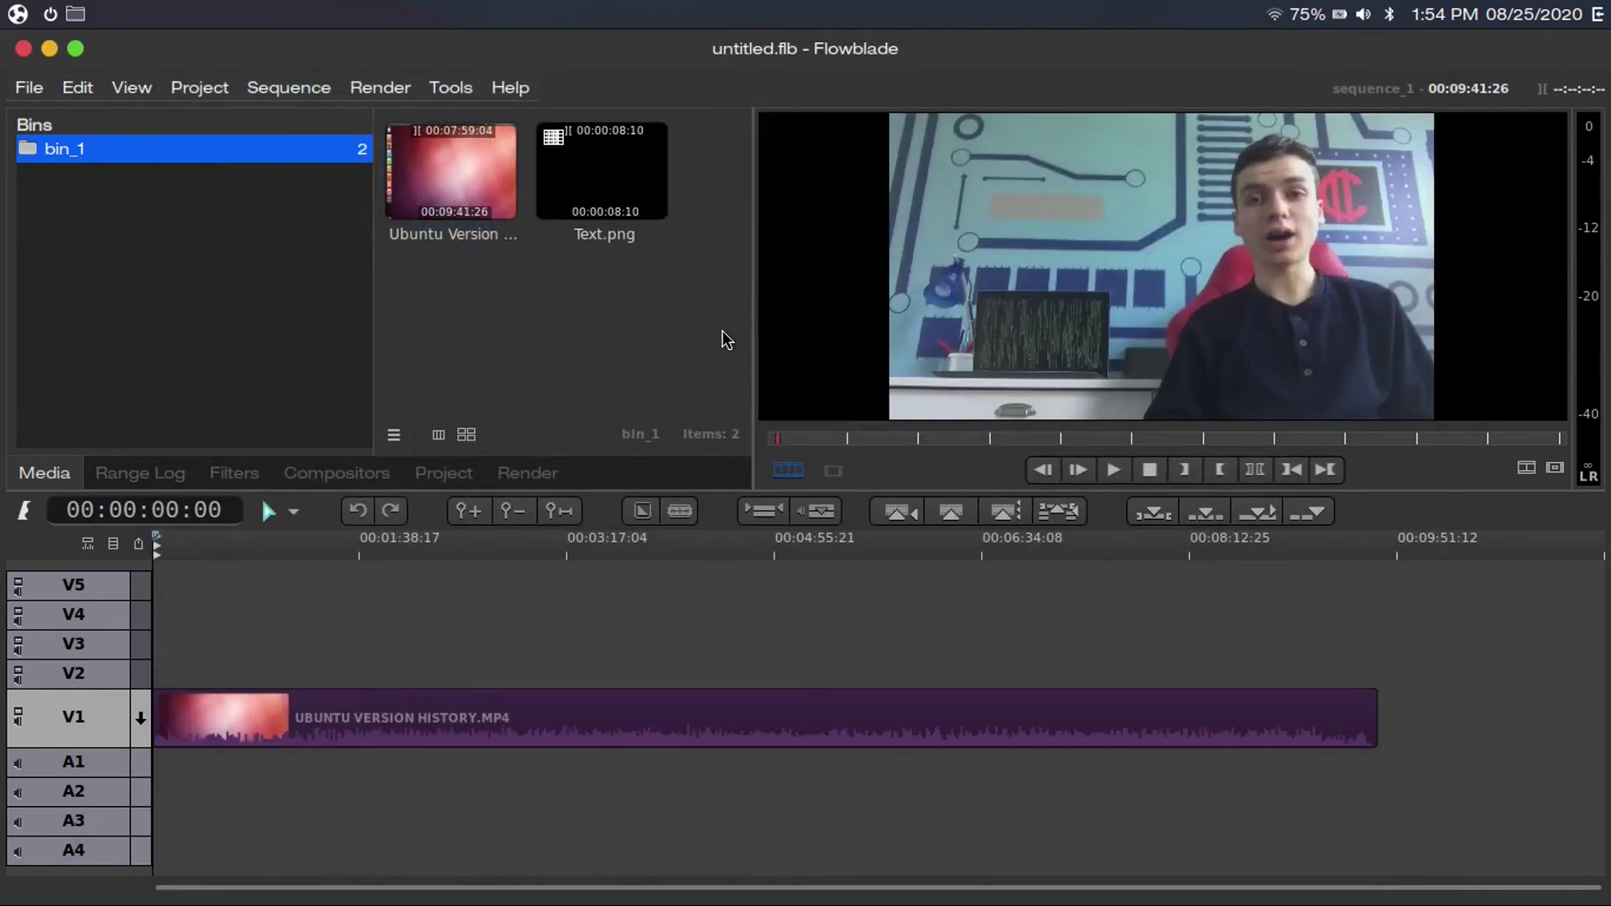
click(522, 508)
click(606, 201)
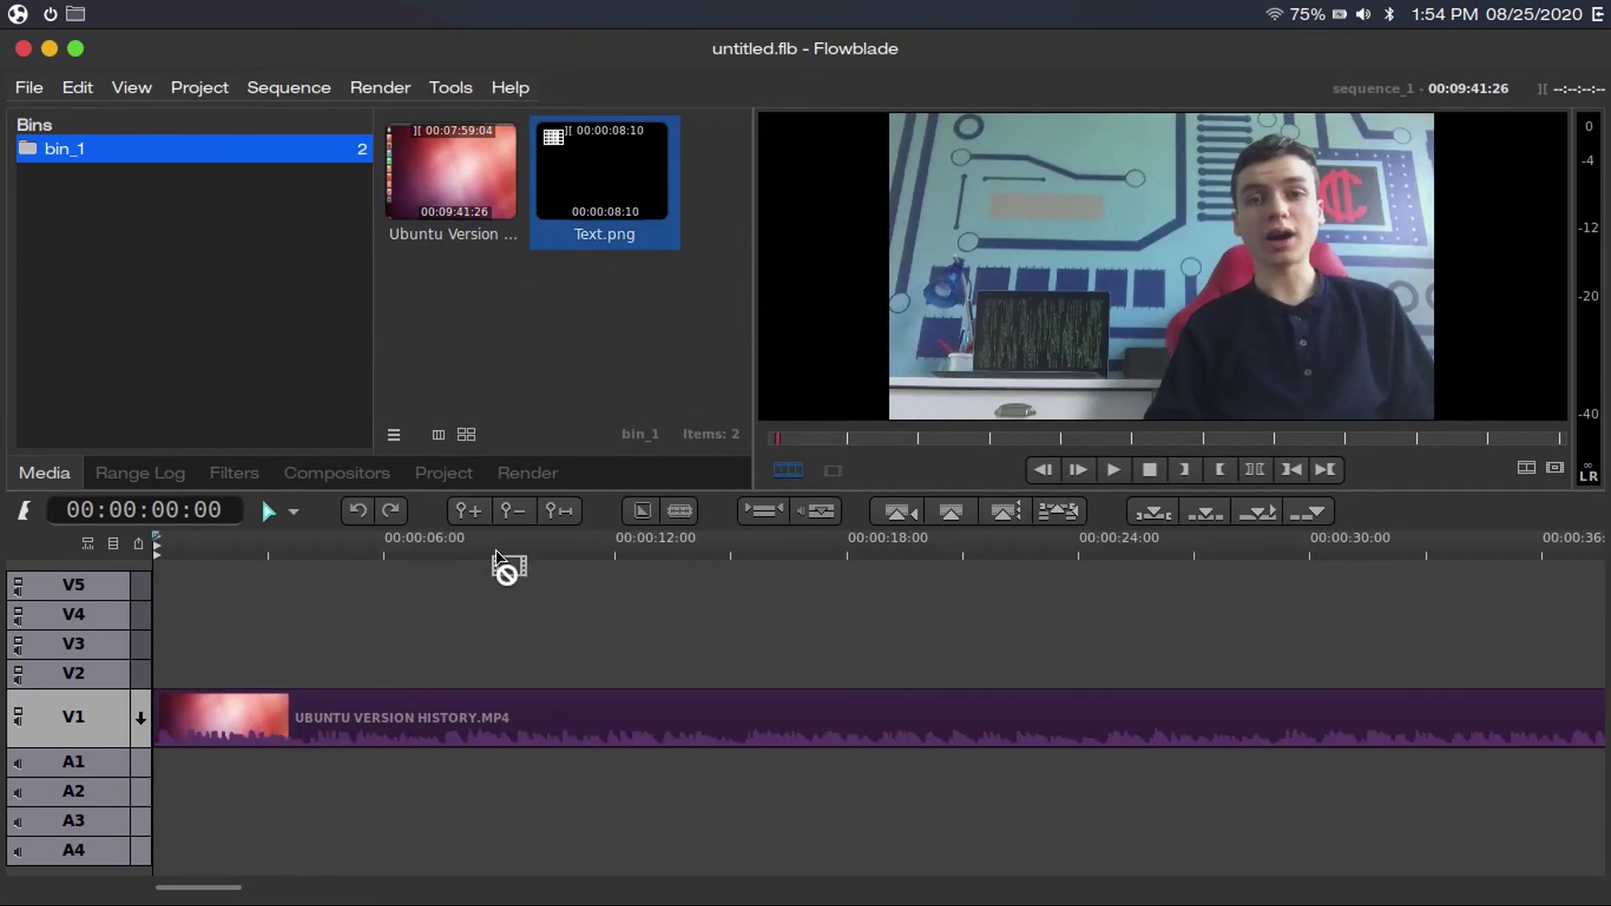
drag(581, 201, 201, 676)
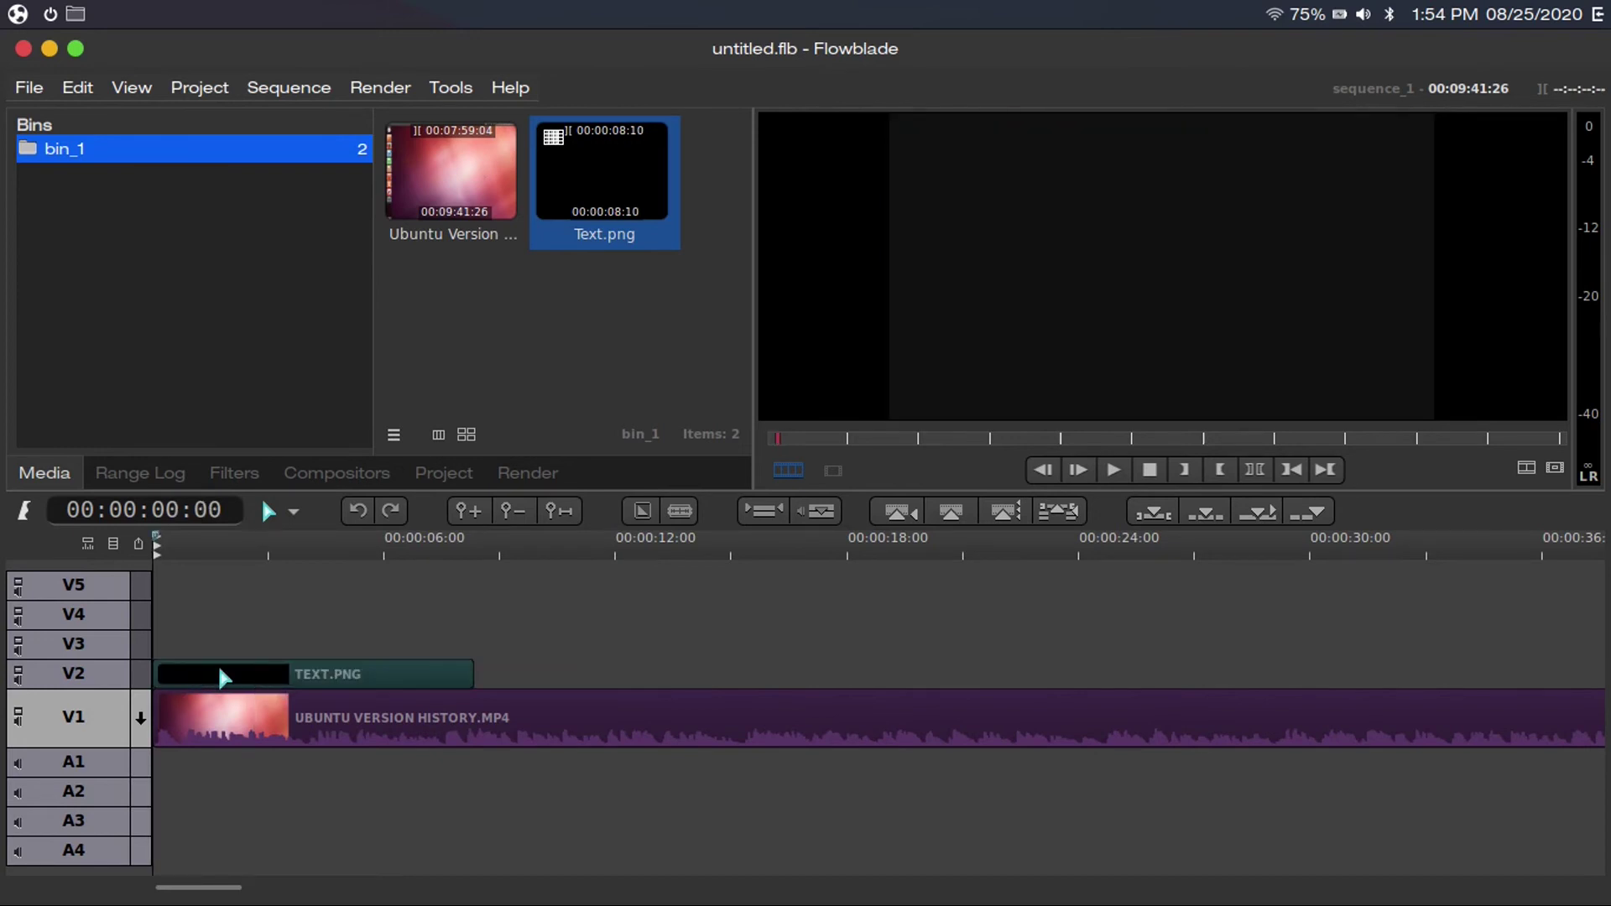
- Add a Blend compositor to the Text.png clip on track V2
right_click(223, 678)
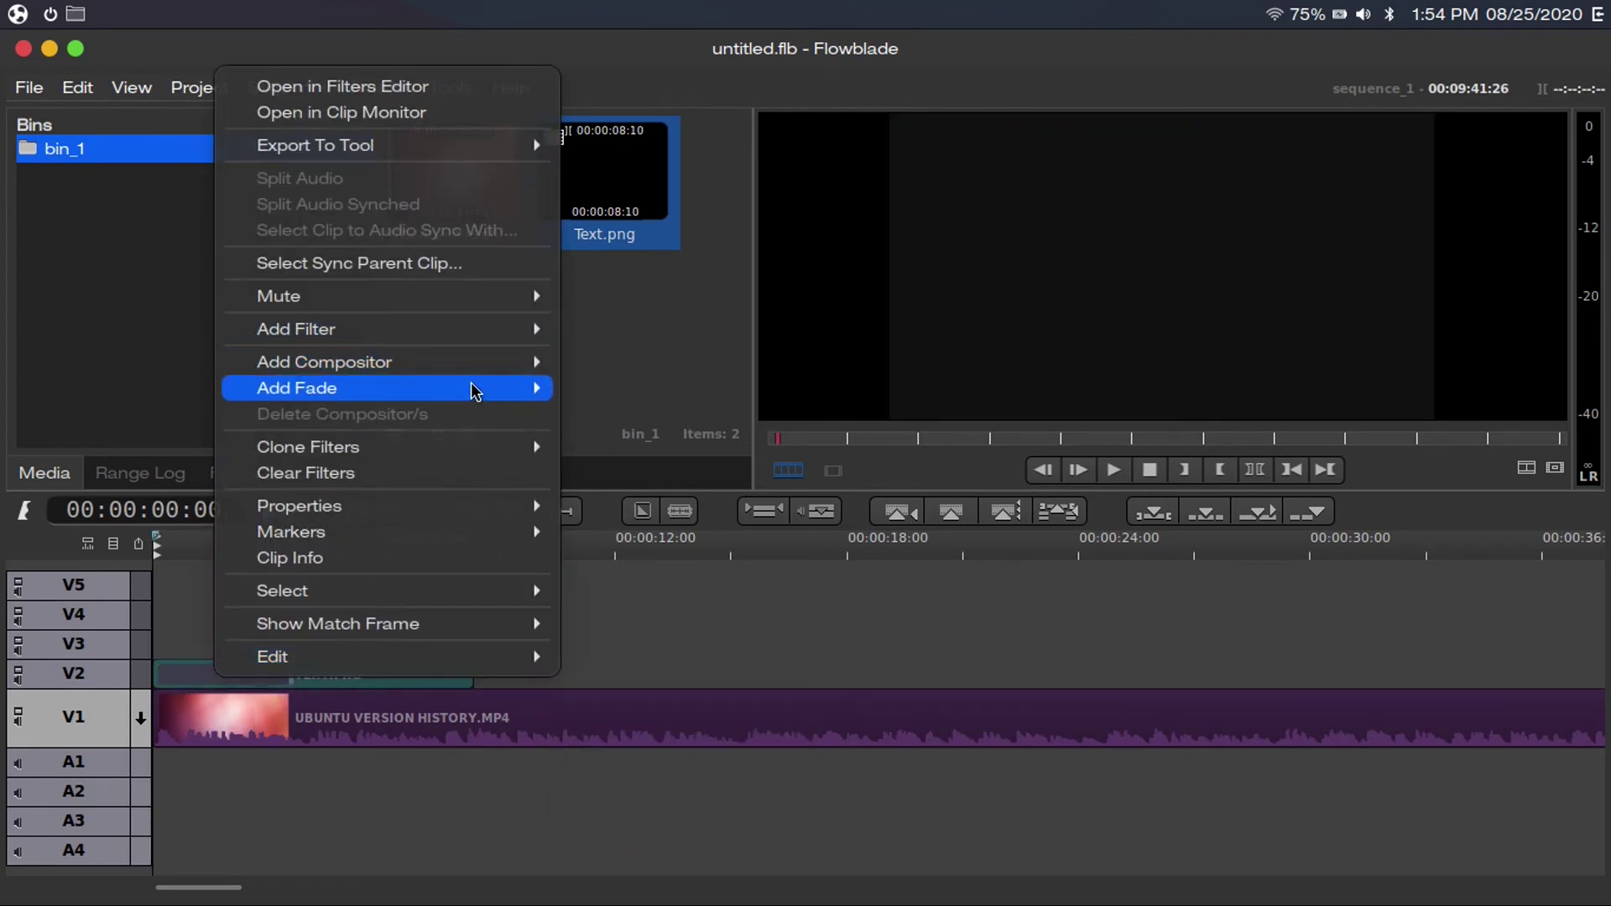
mouse_move(492, 360)
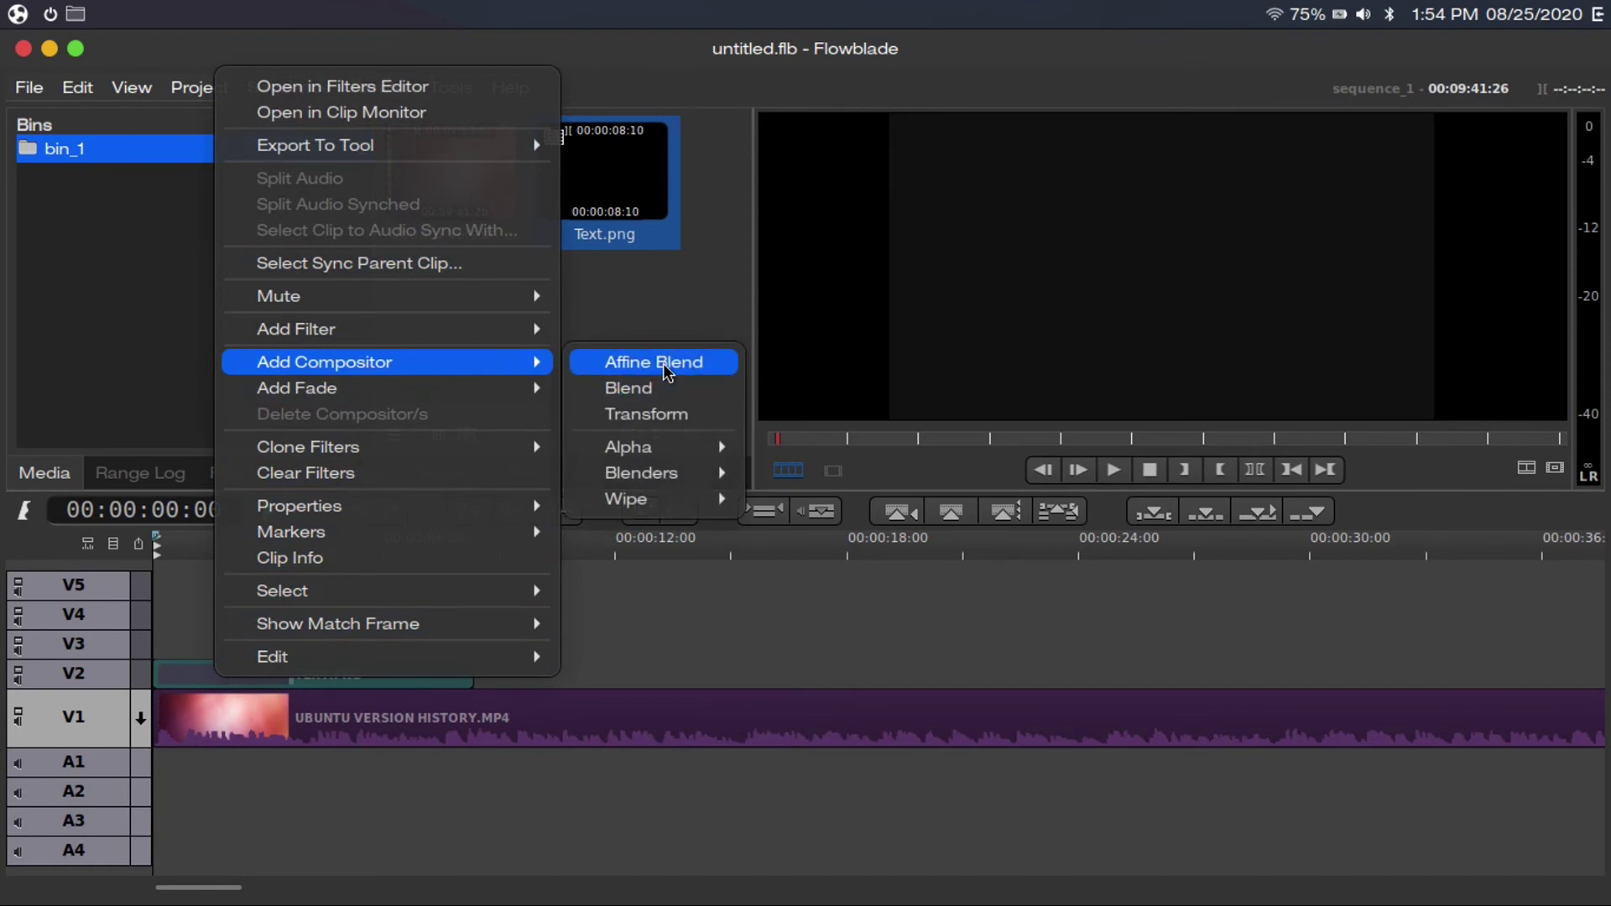
click(654, 391)
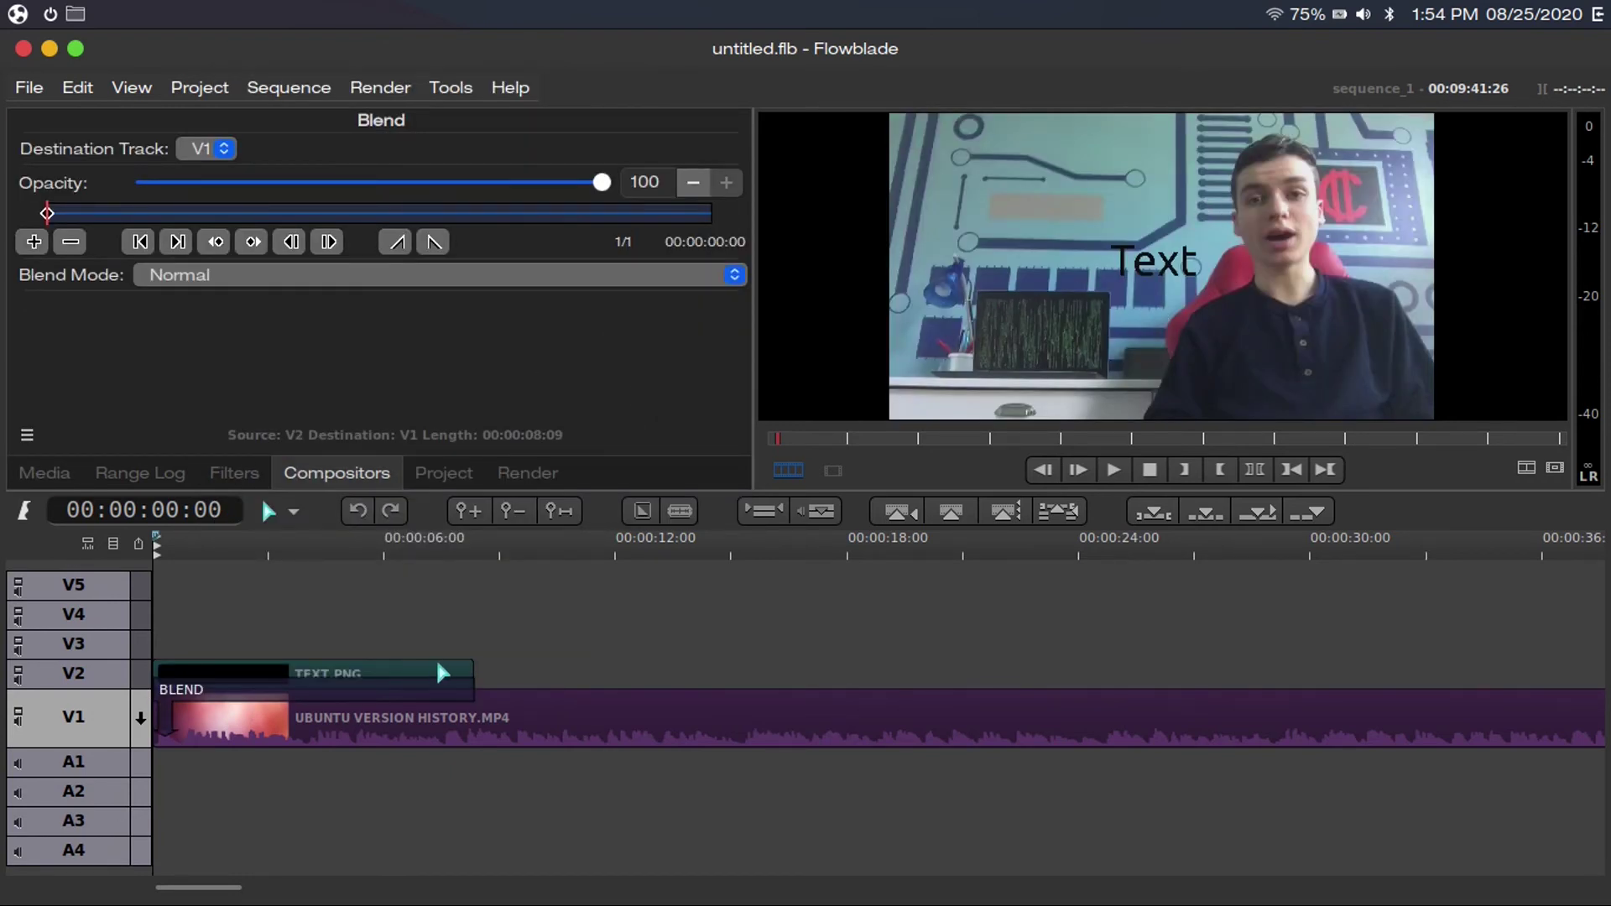
- Trim the end of the Text.png clip to about 3 seconds and shorten its Blend compositor to the same length
drag(458, 663, 277, 681)
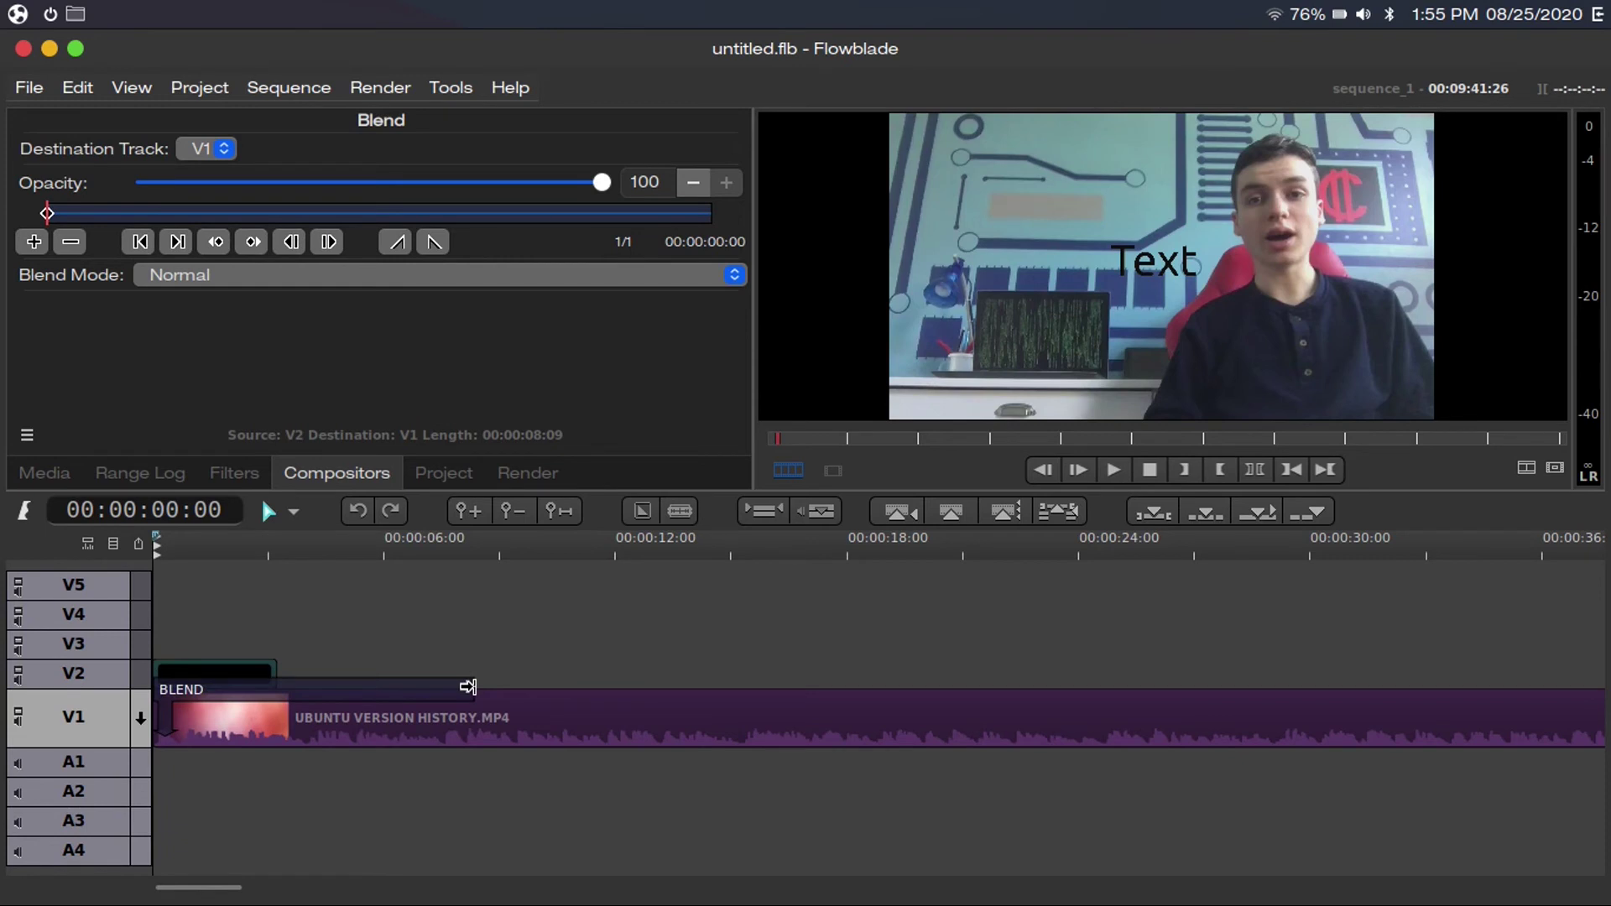
mouse_move(468, 686)
mouse_down()
mouse_move(232, 693)
mouse_move(463, 687)
mouse_up()
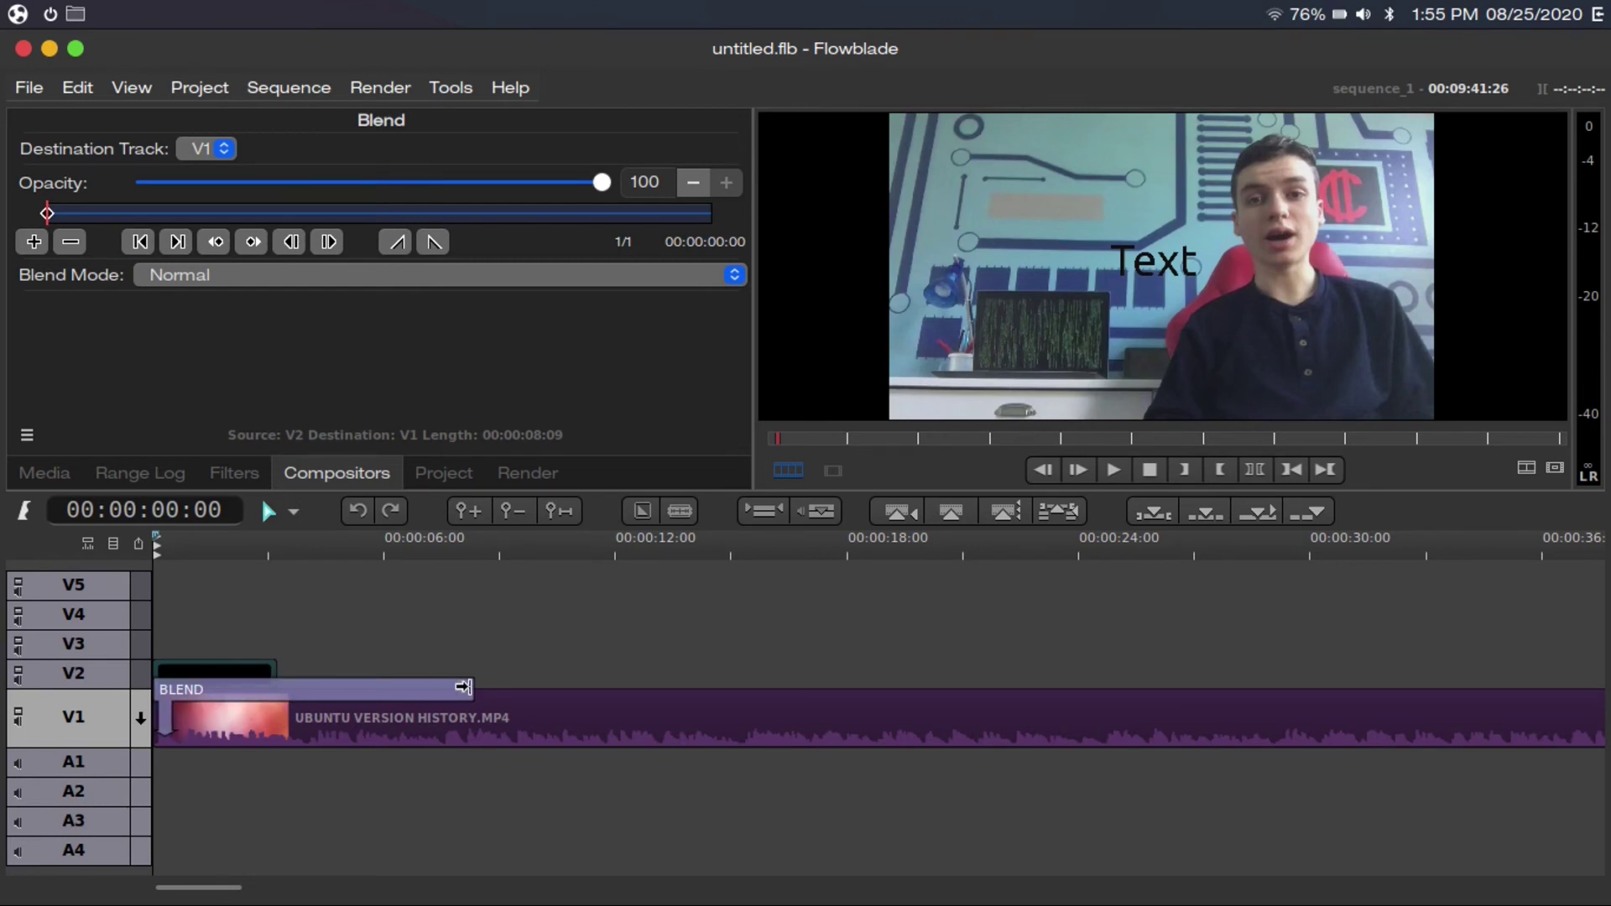
drag(463, 687, 271, 702)
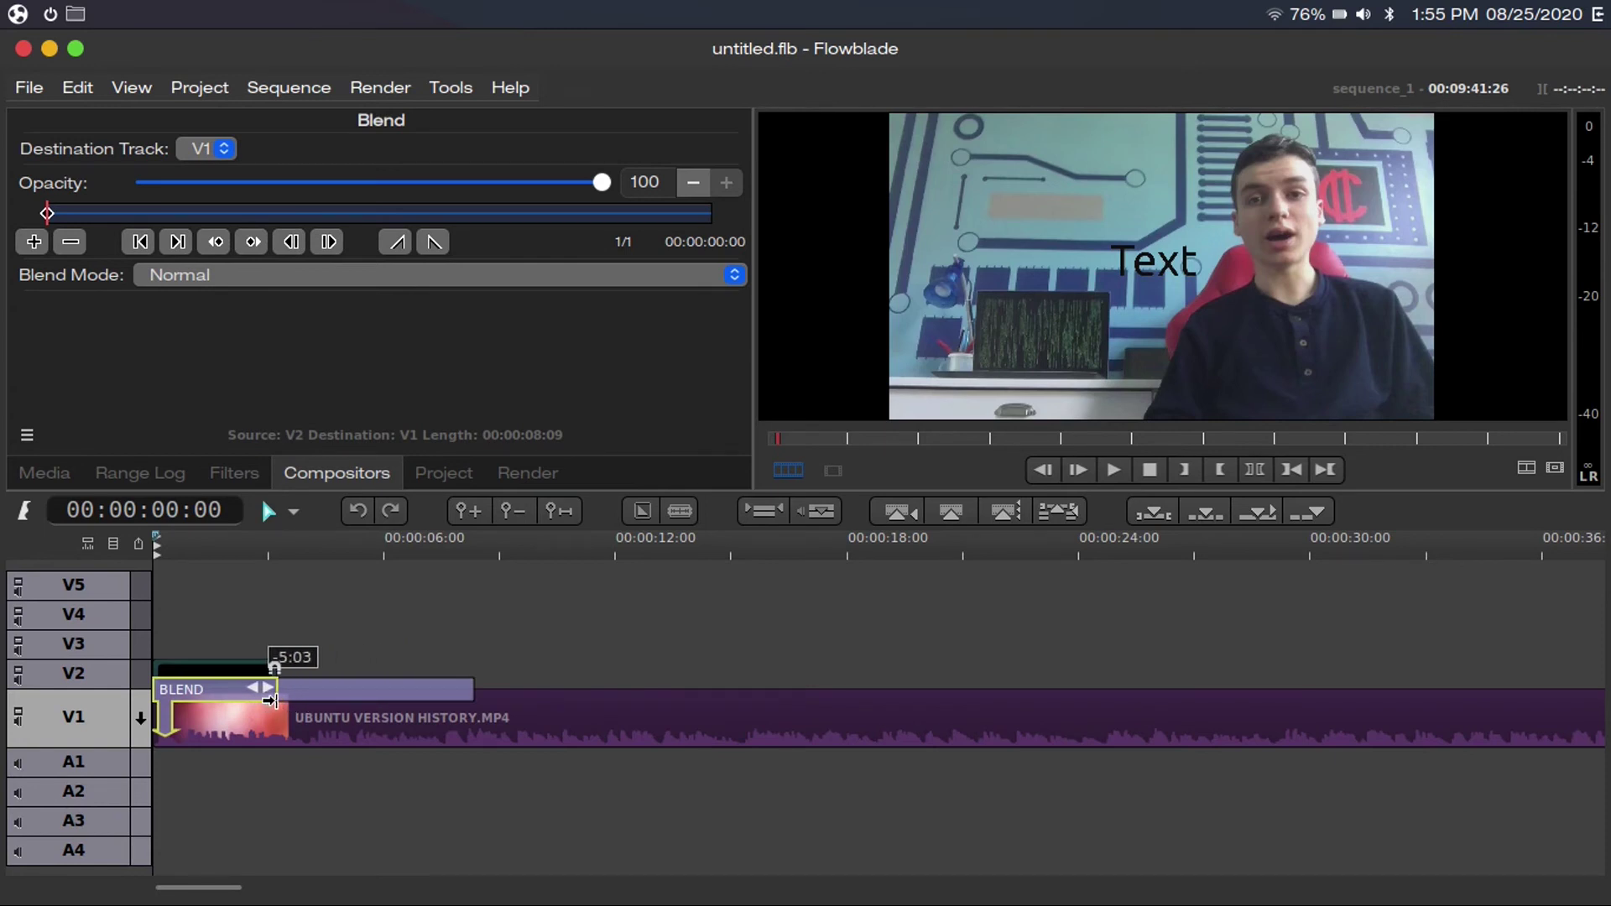
drag(270, 702, 271, 702)
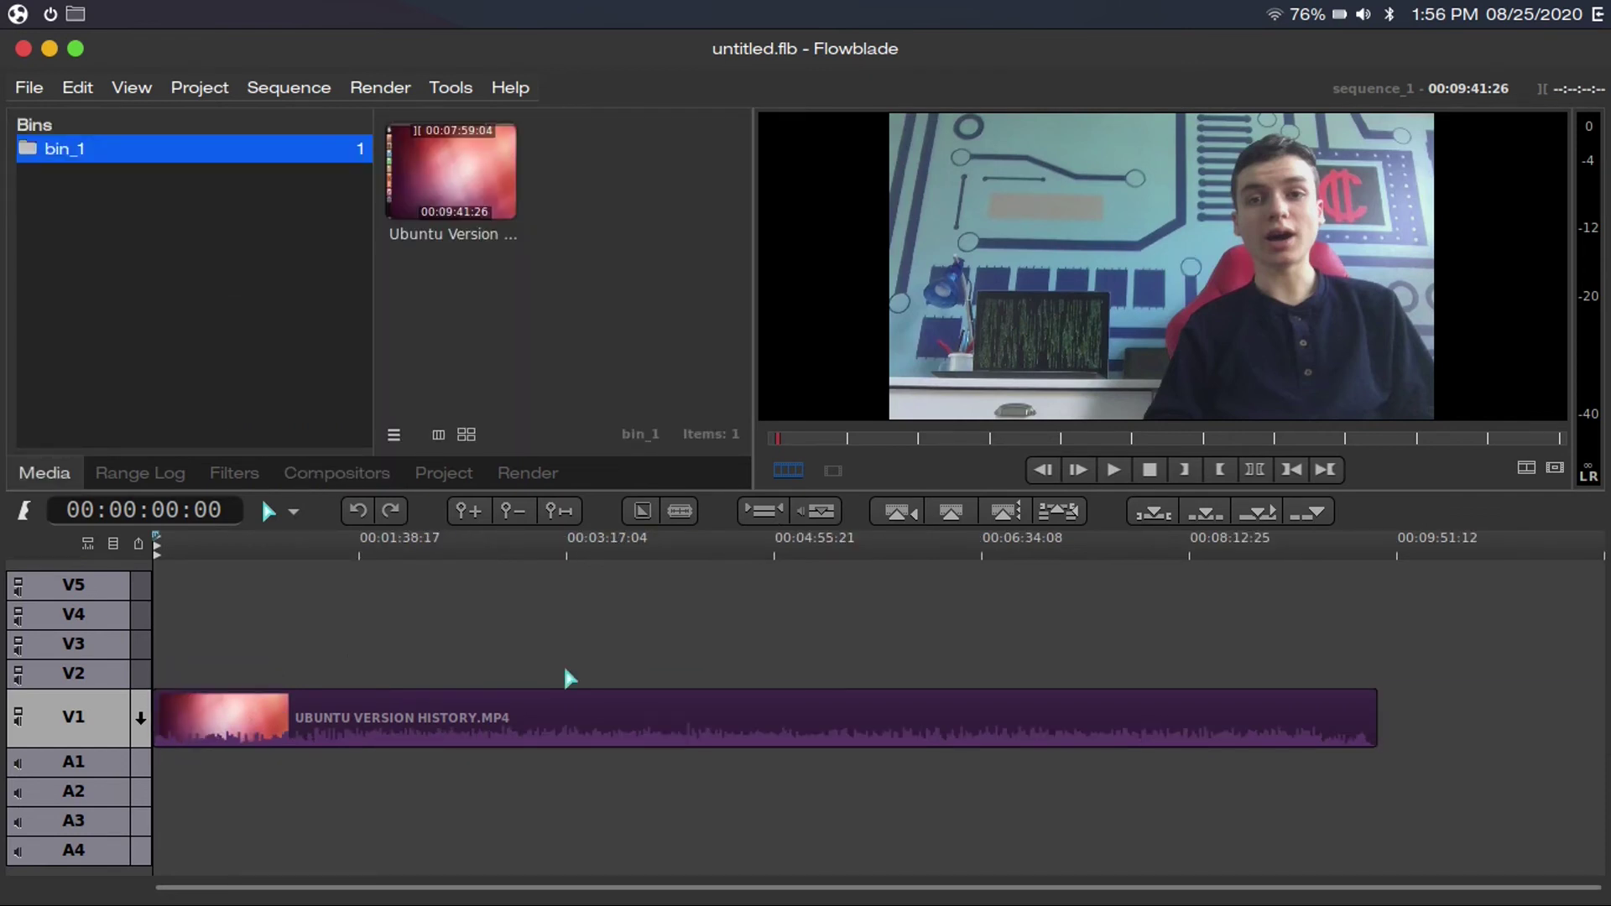
- Save the project as project.flb in the Videos folder
click(30, 87)
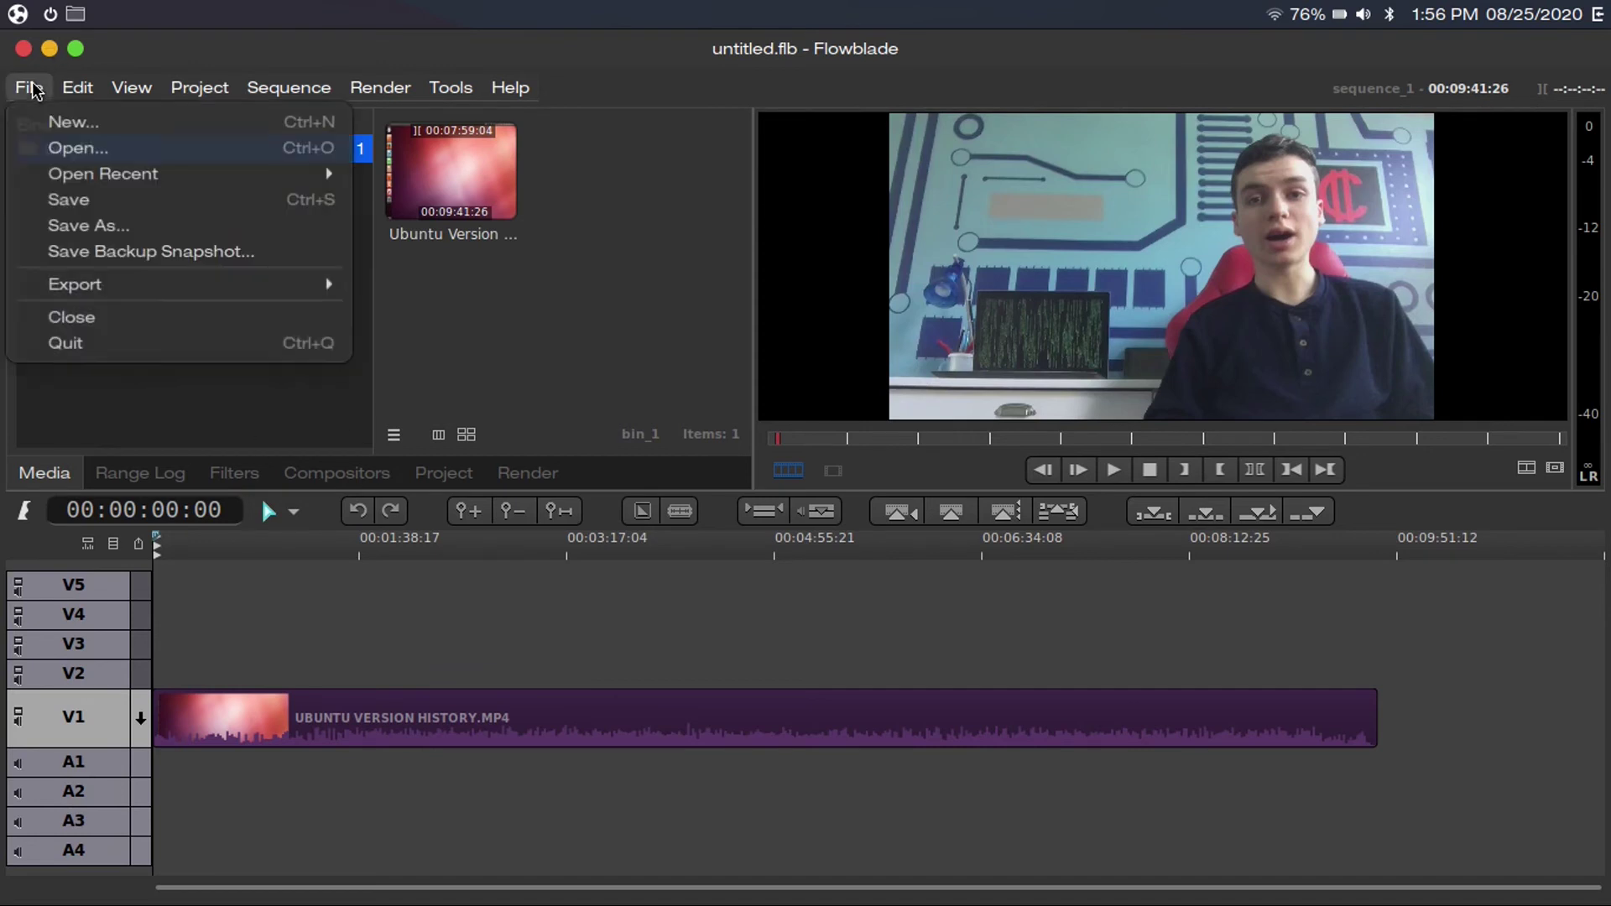
click(75, 199)
text(p)
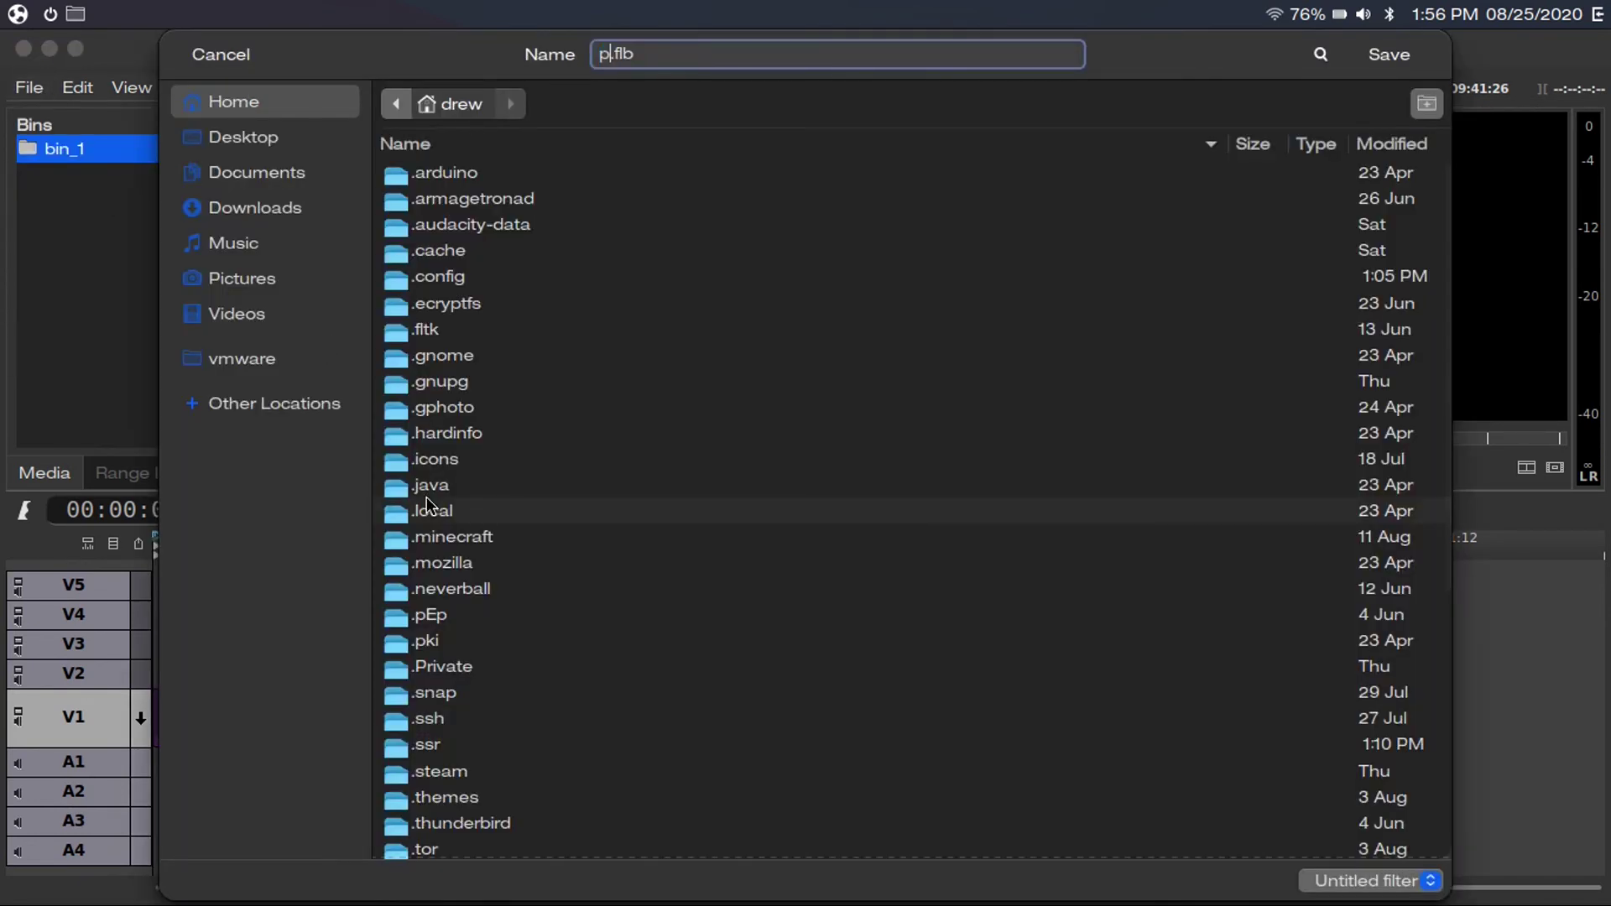
text(roject)
click(240, 324)
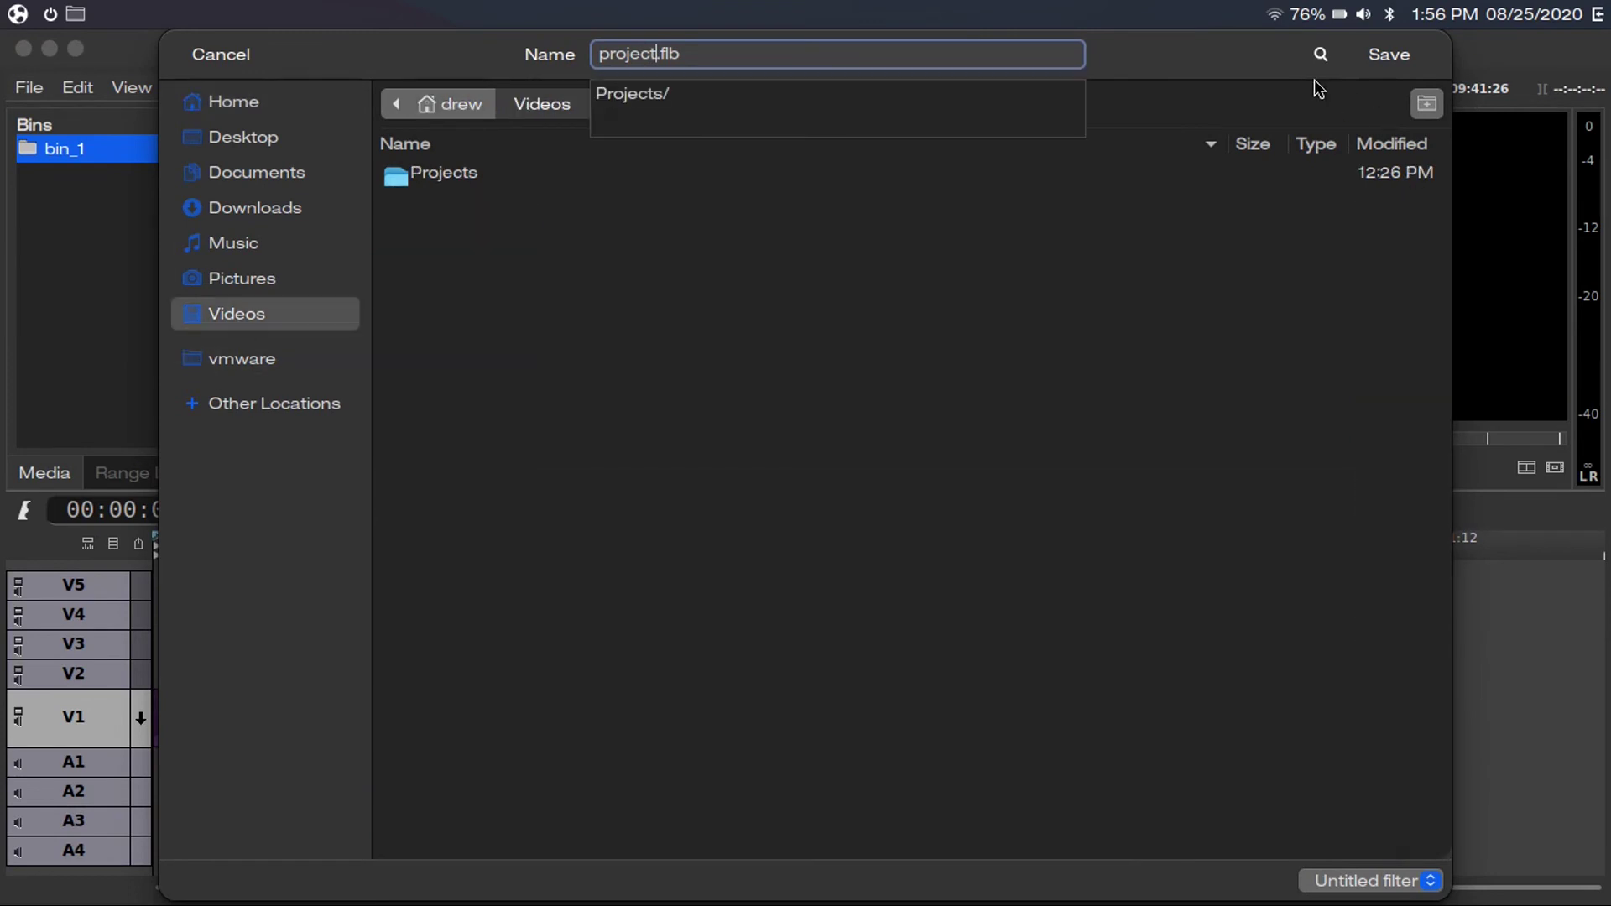
click(1377, 56)
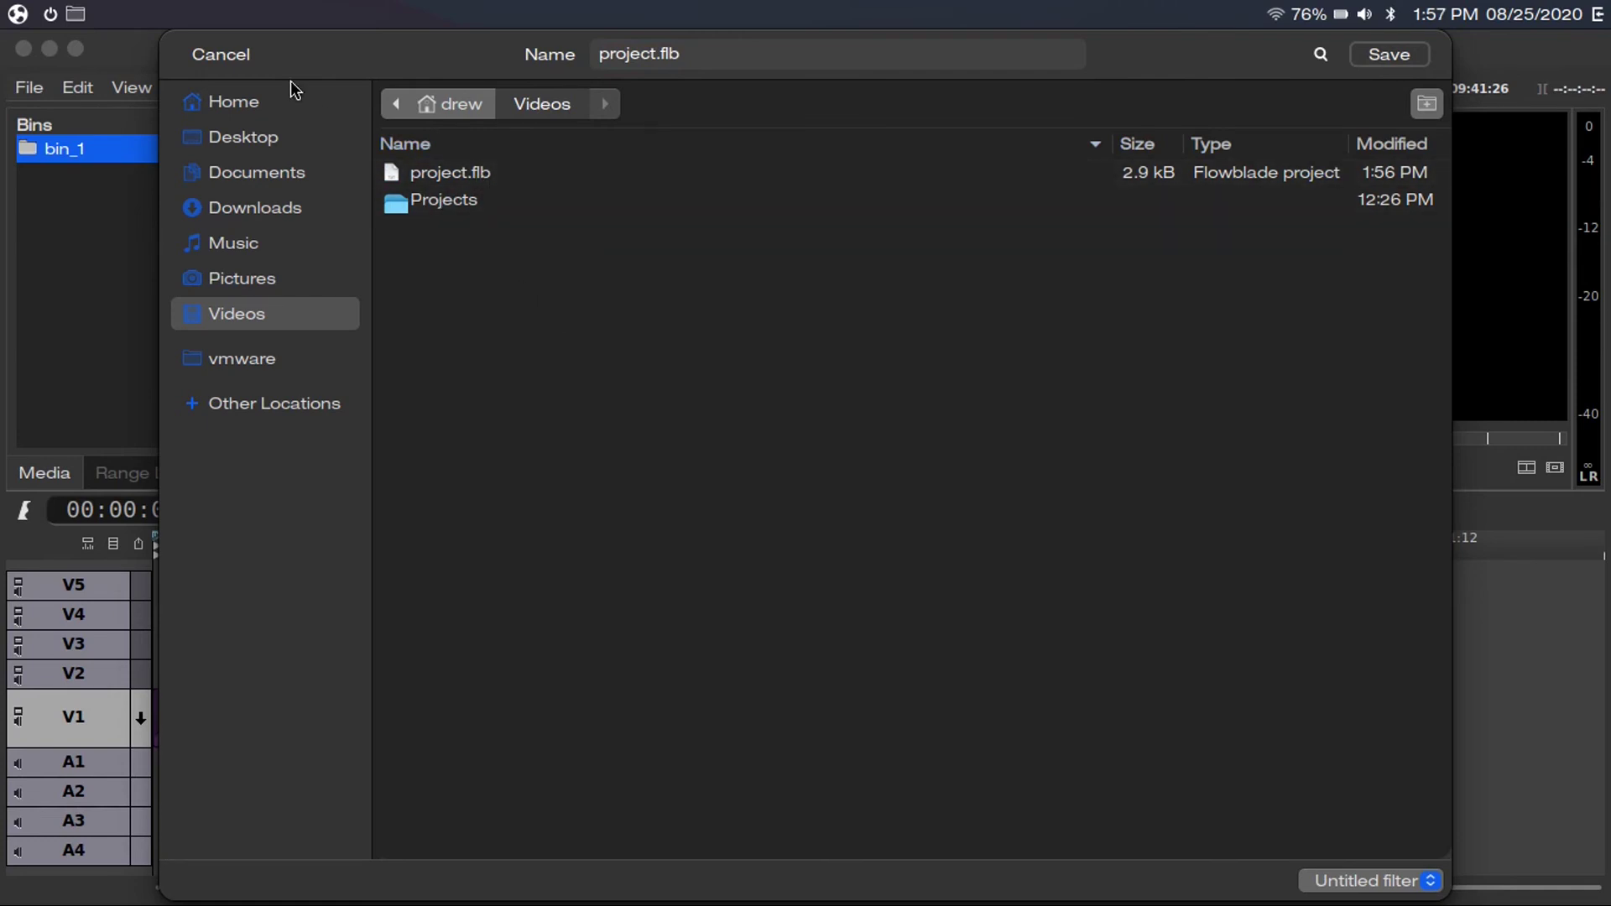
- Cancel the repeated save dialog and close Flowblade, saving project.flb on exit
click(218, 53)
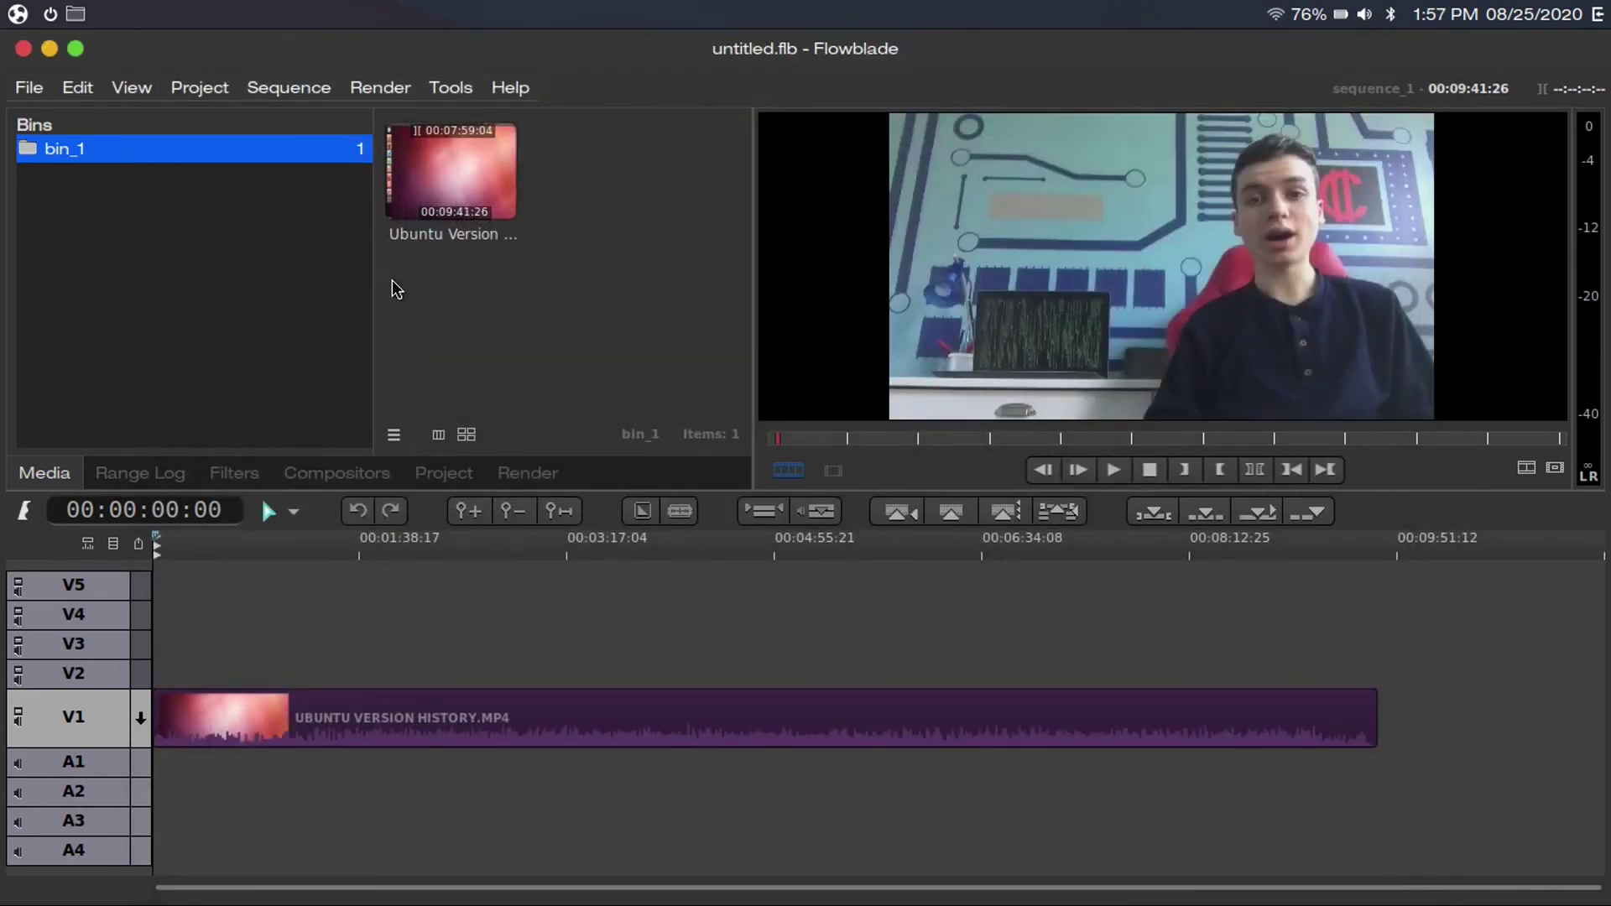
click(840, 589)
click(23, 49)
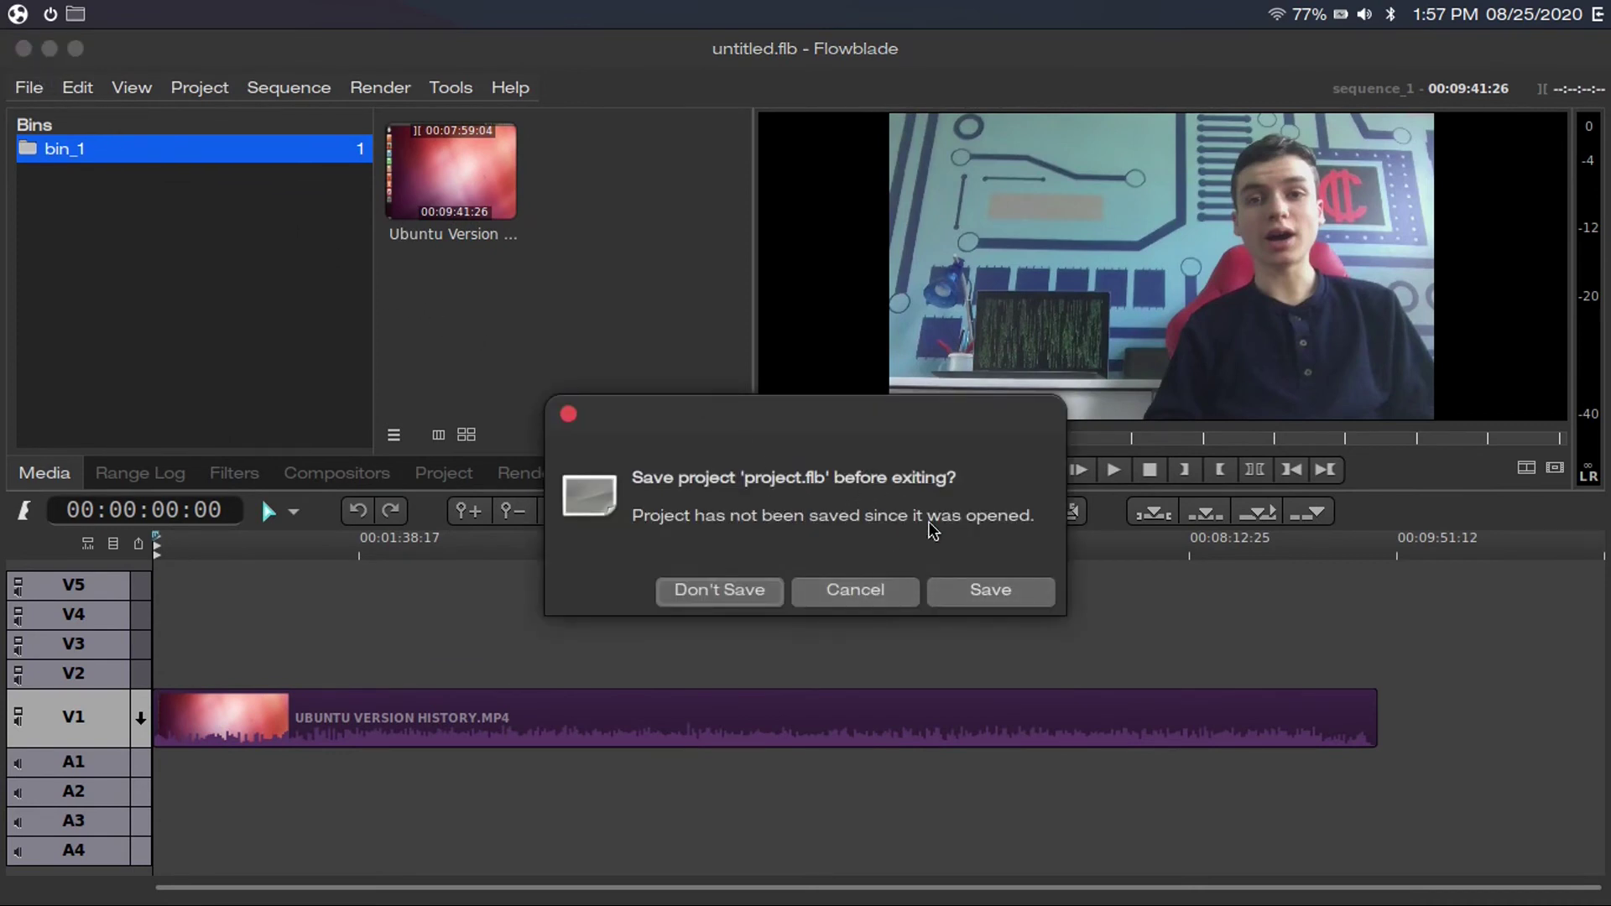
click(979, 591)
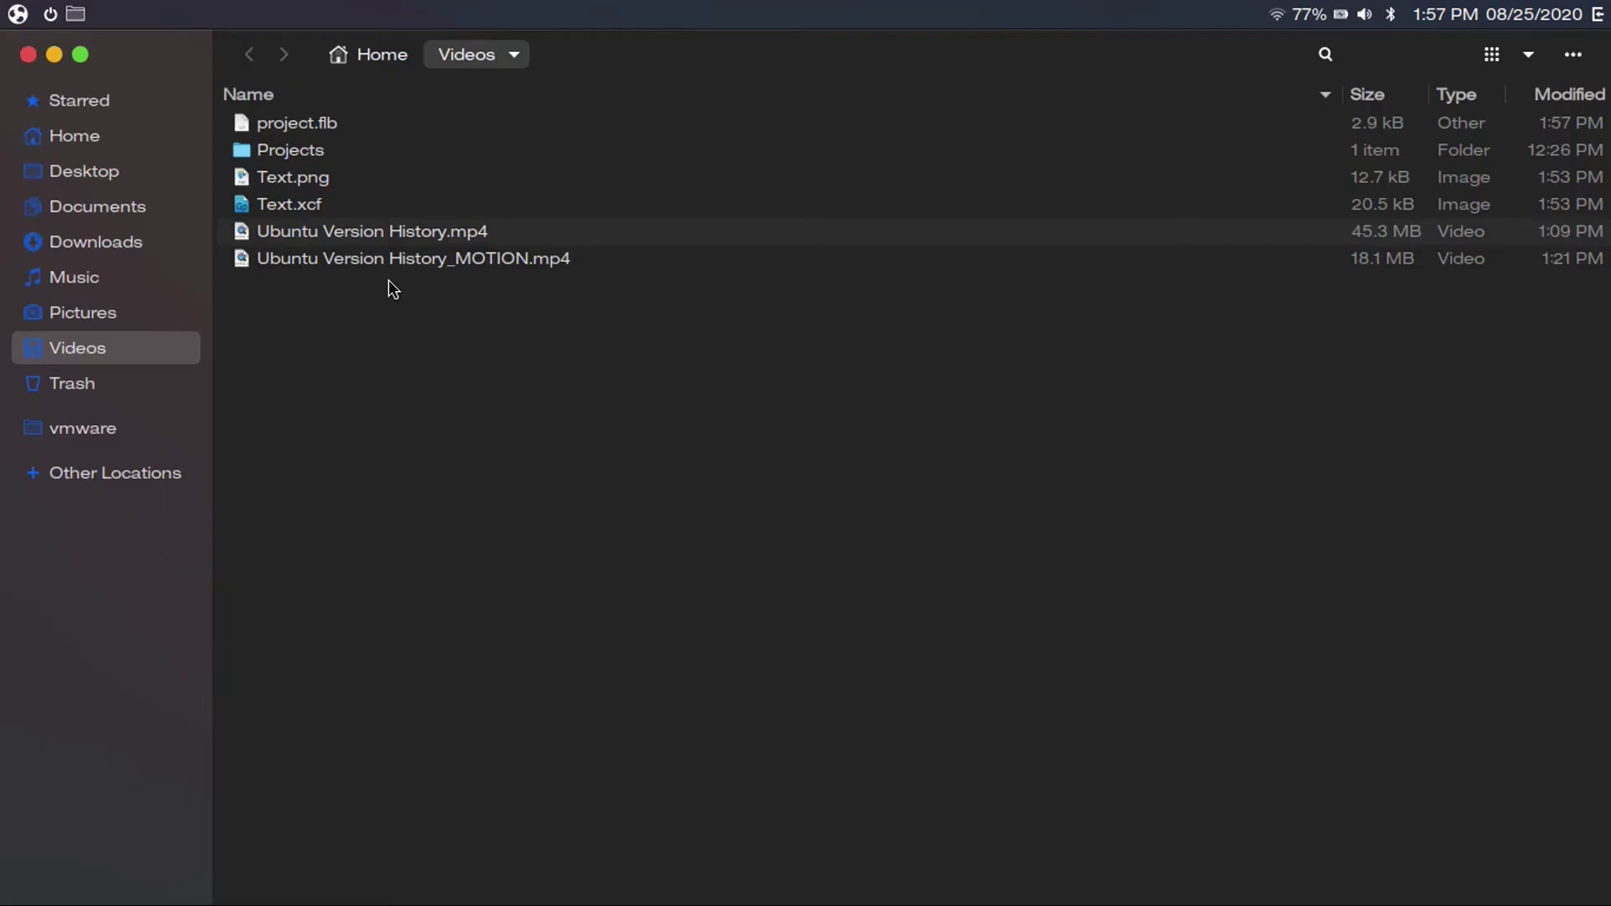
- Open project.flb in Flowblade from the Videos folder in the file manager
click(334, 122)
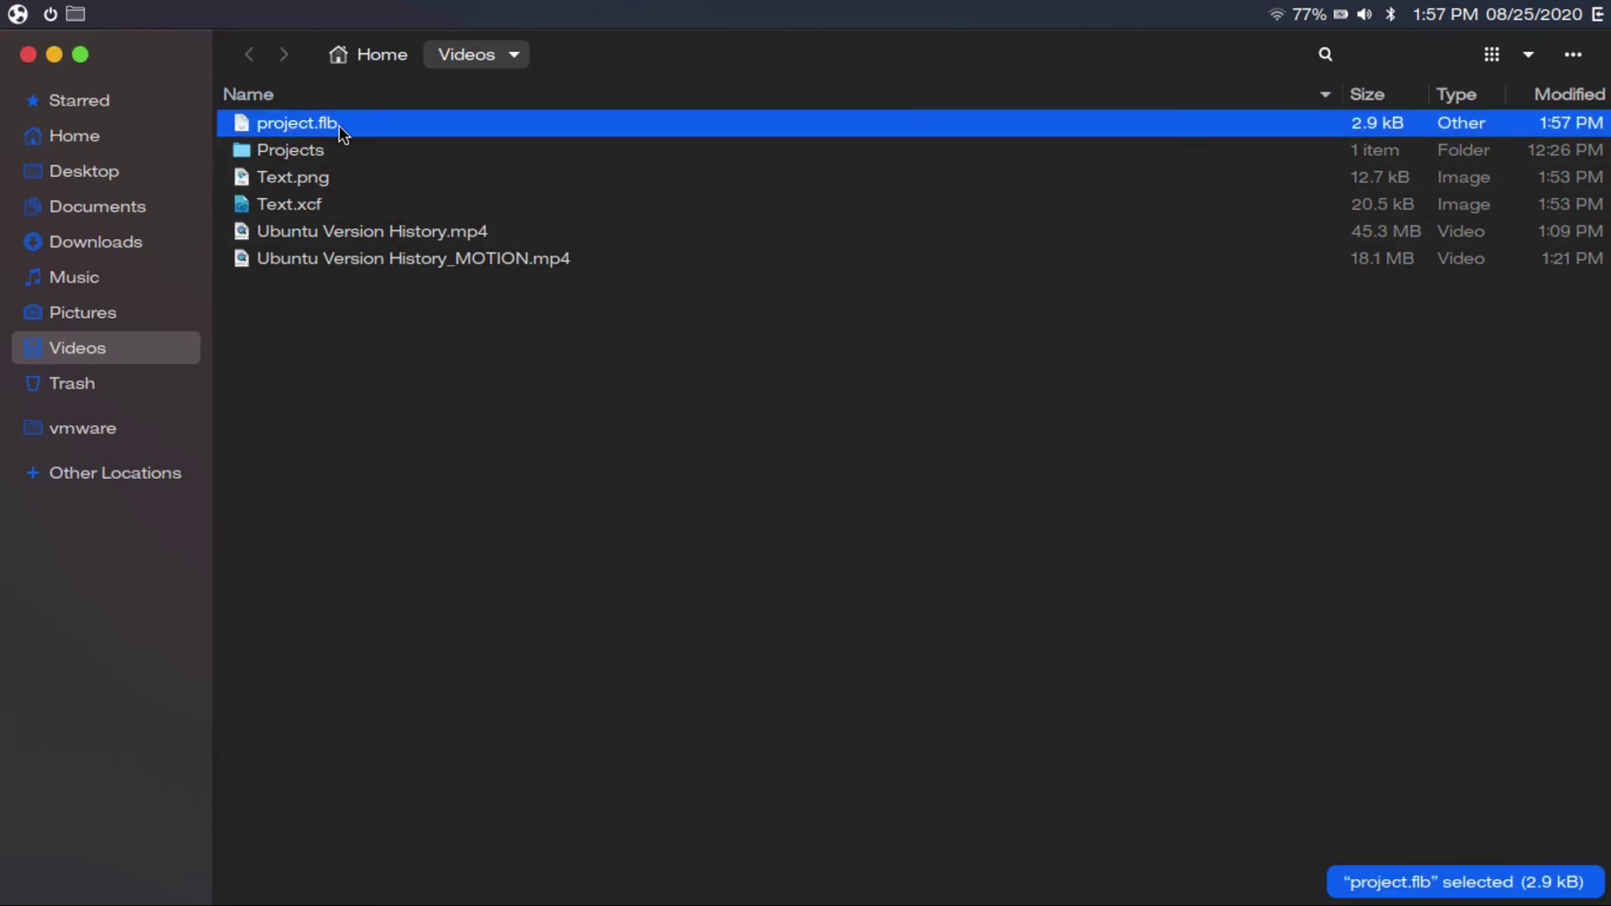
ctrl+click(344, 126)
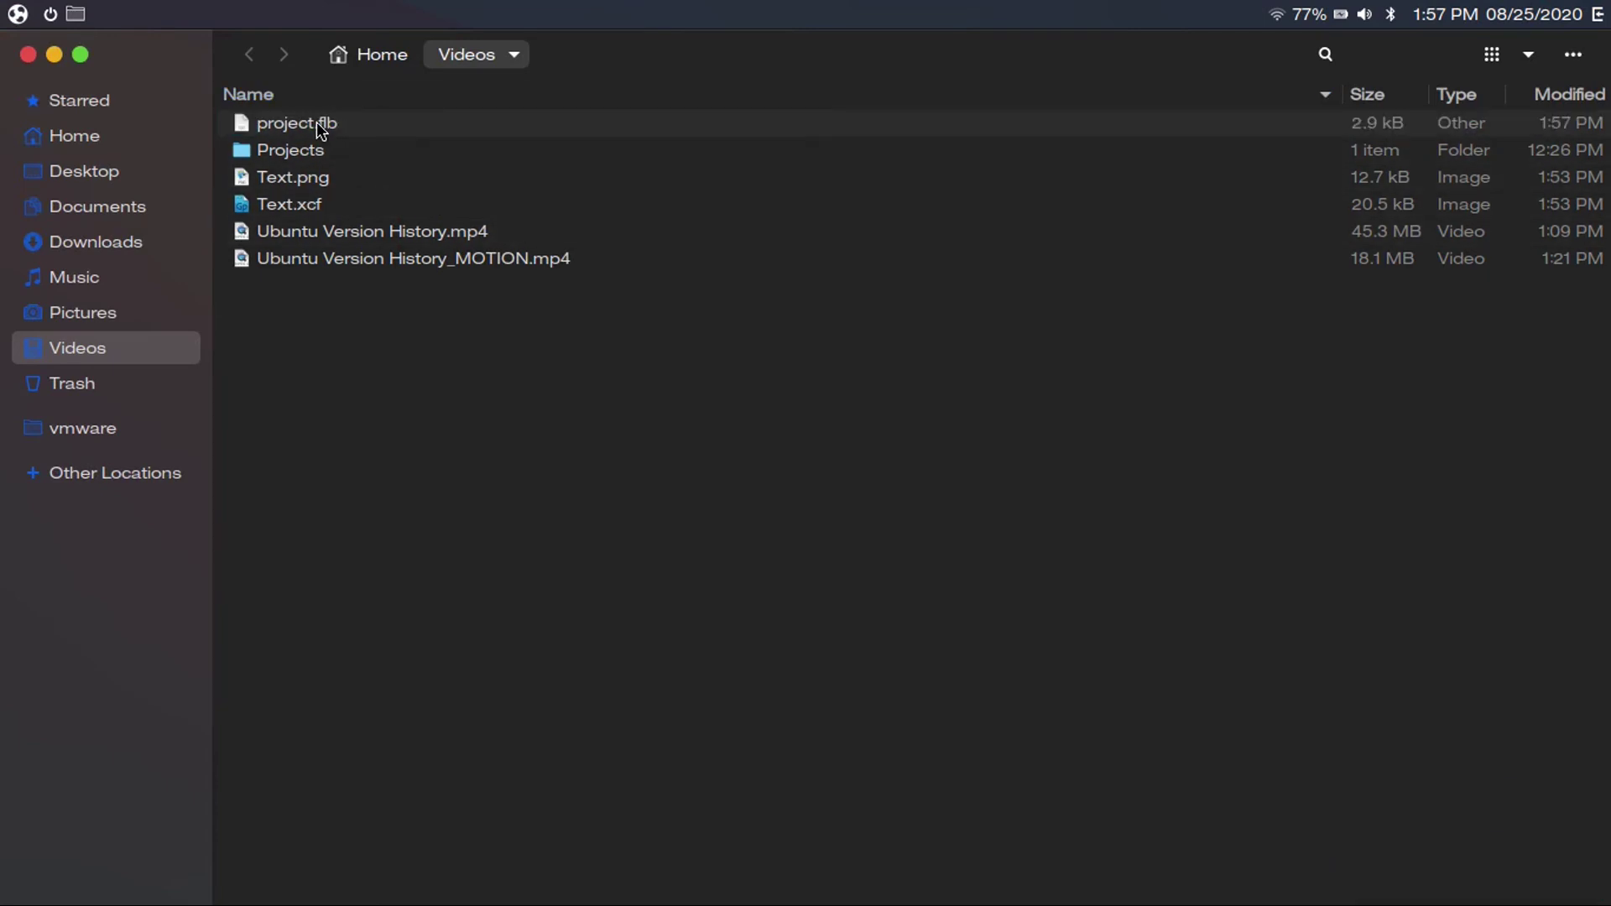
click(330, 126)
double_click(330, 126)
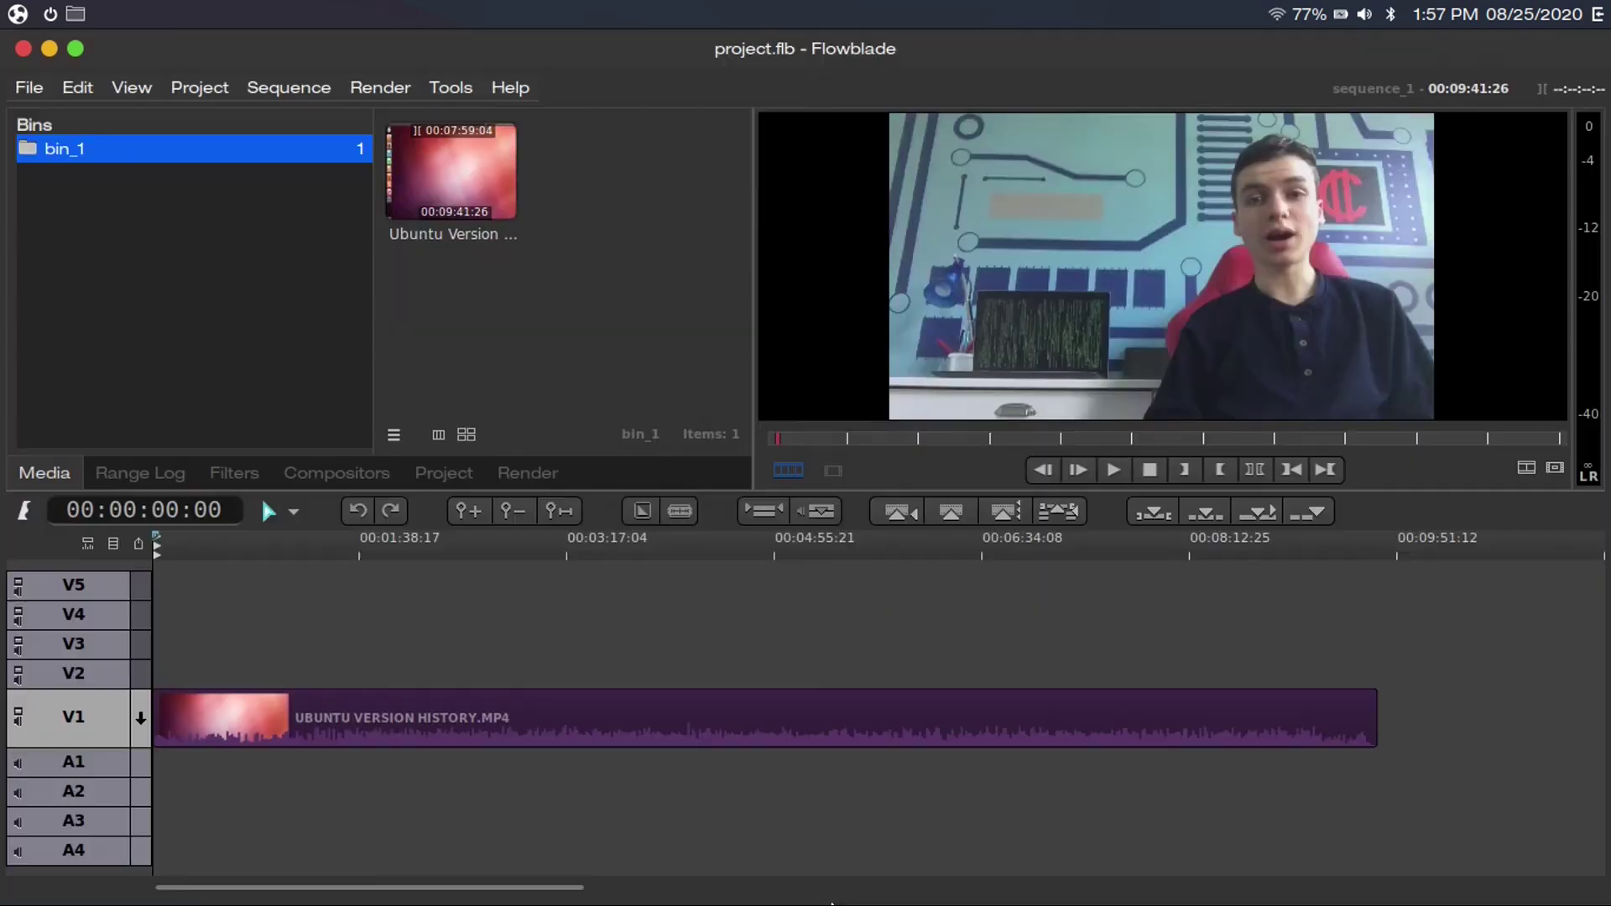
- From the Videos folder in the file manager, open project.flb with another application, searching for "flowblade" and choosing Flowblade Movie Editor
mouse_move(817, 849)
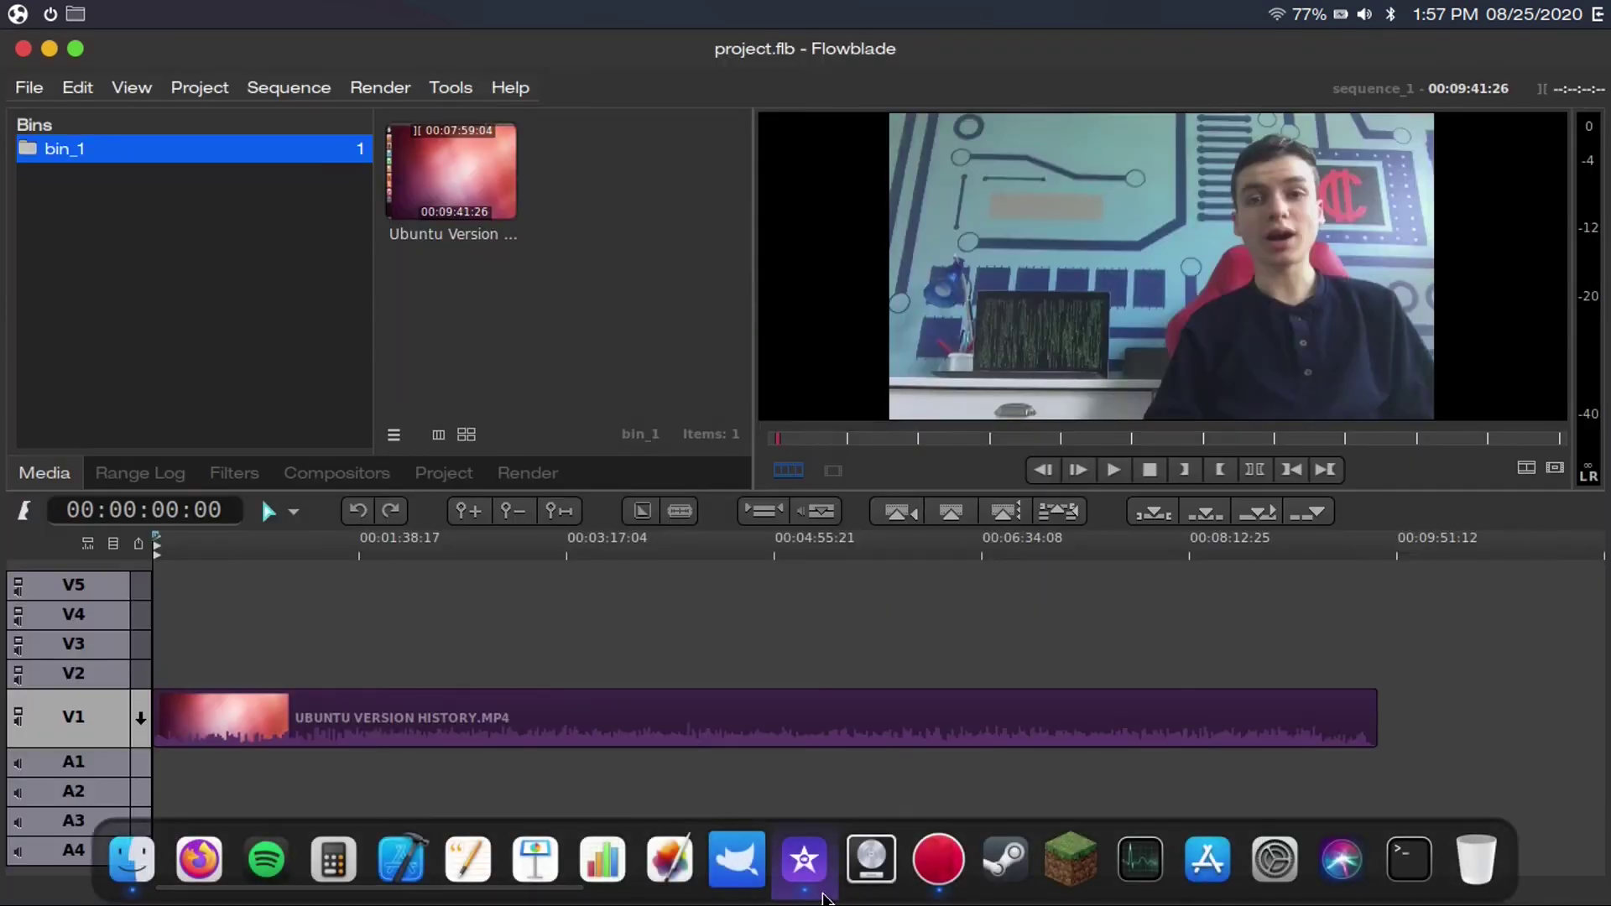
key(alt+Tab)
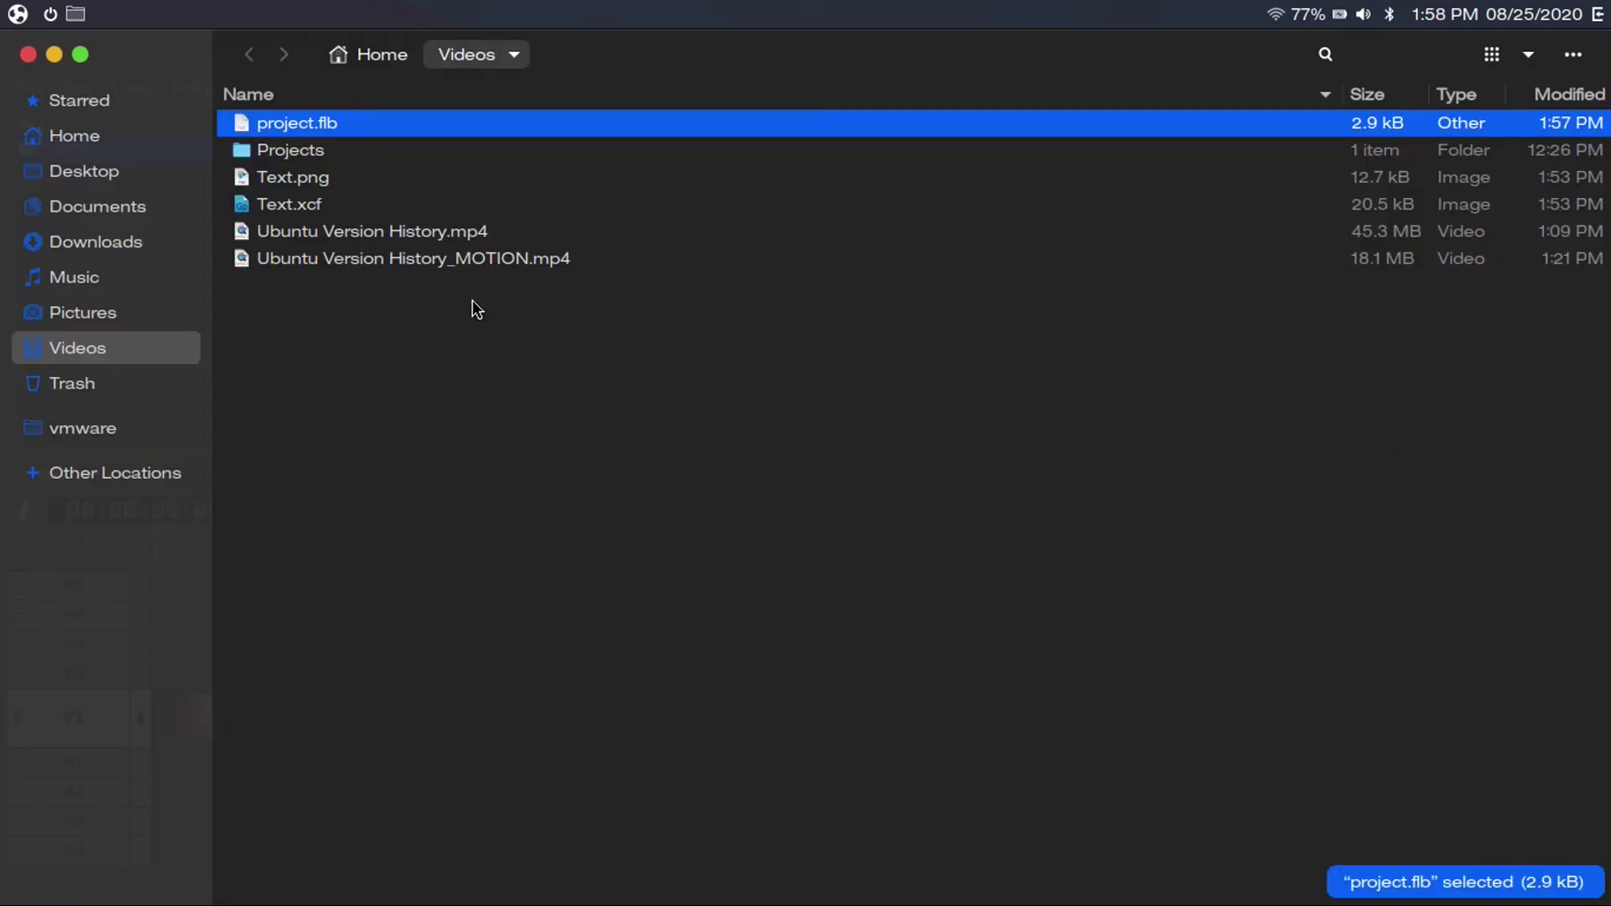
right_click(409, 124)
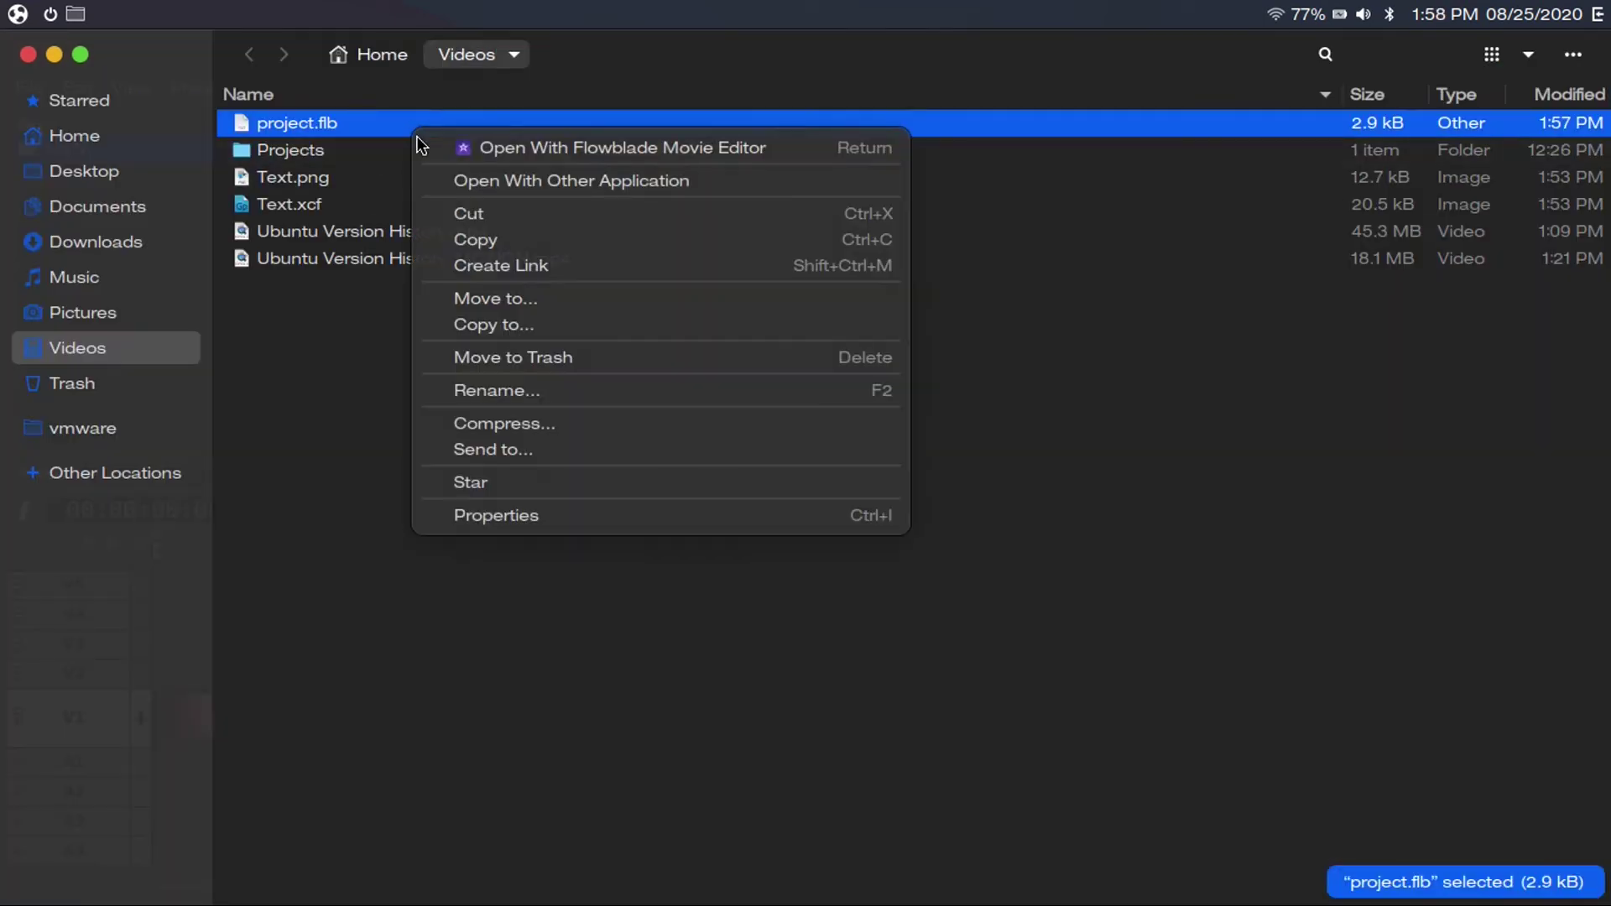
click(462, 182)
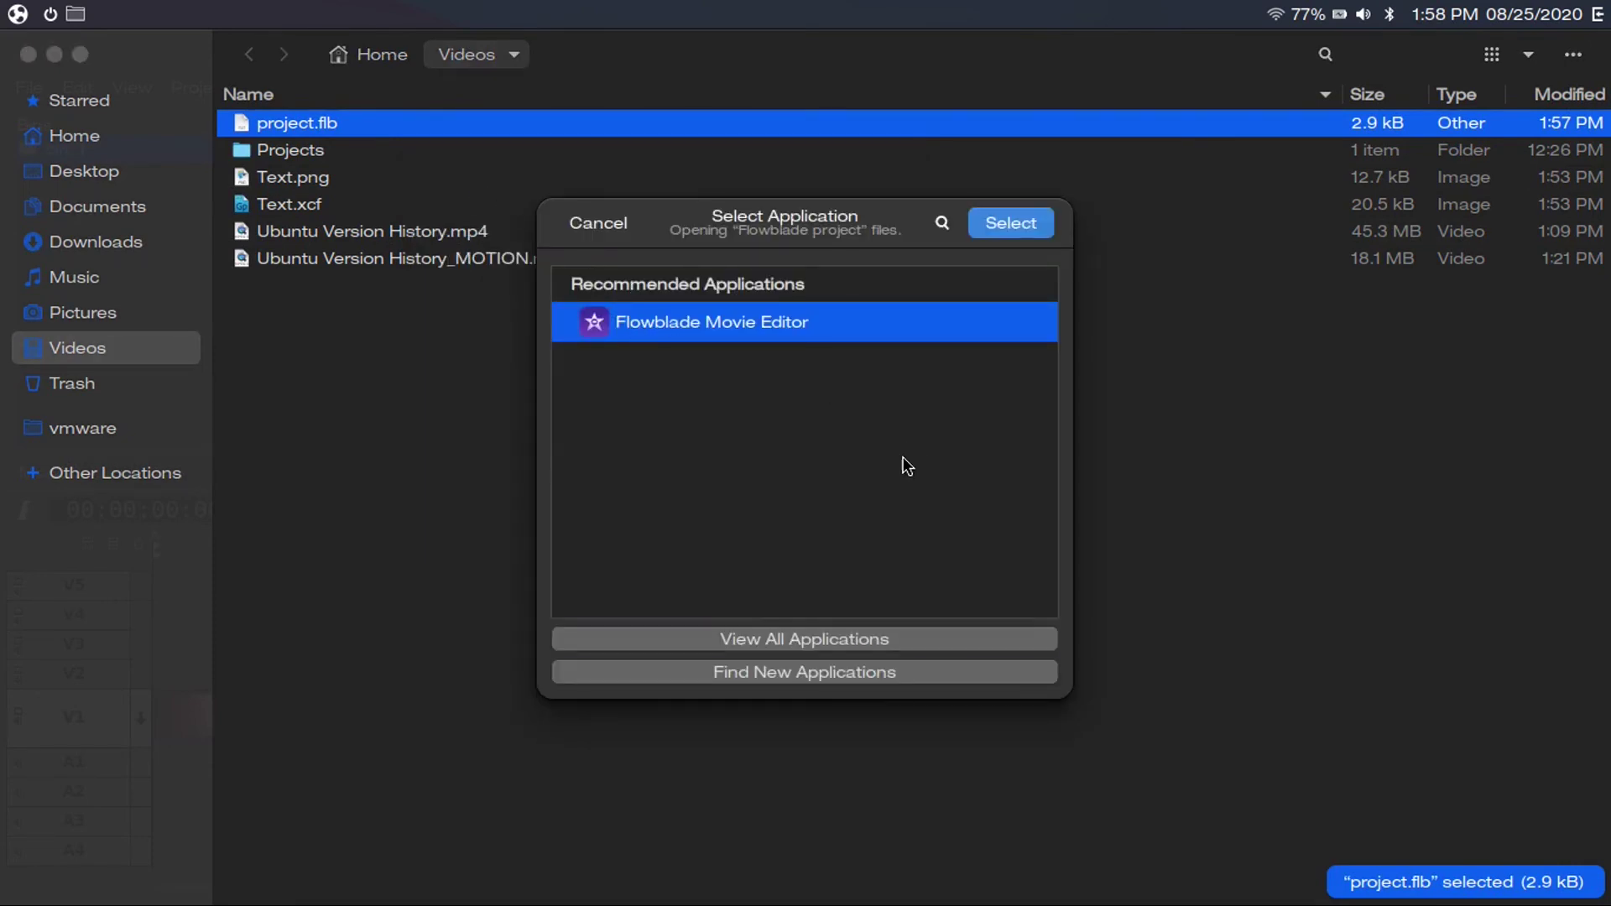
click(941, 223)
text(f)
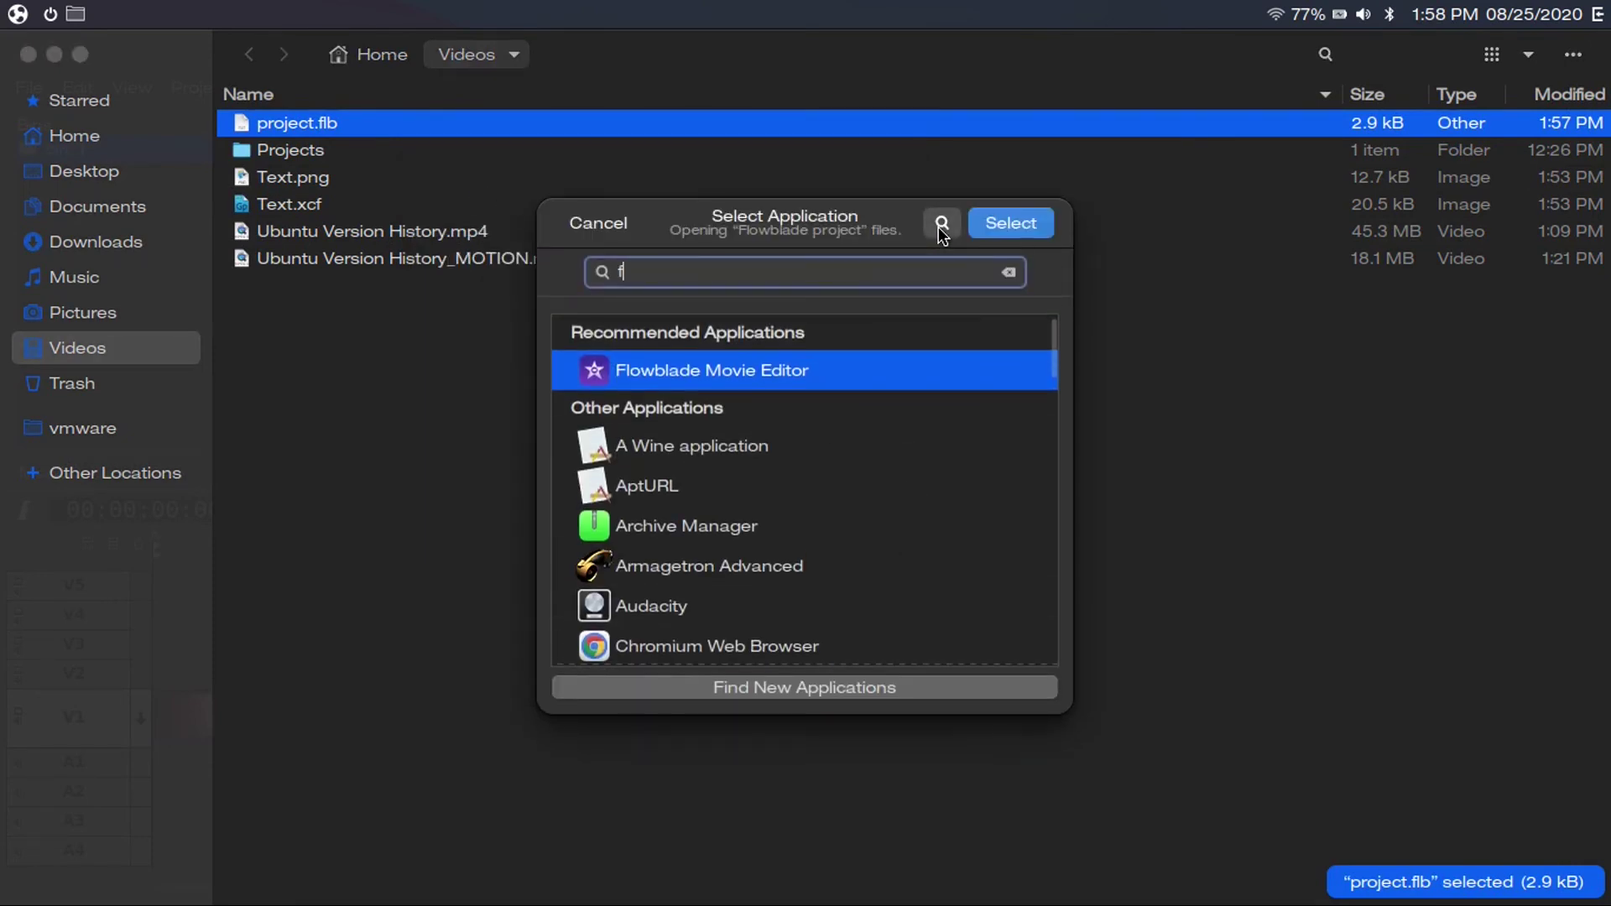
text(lowblade)
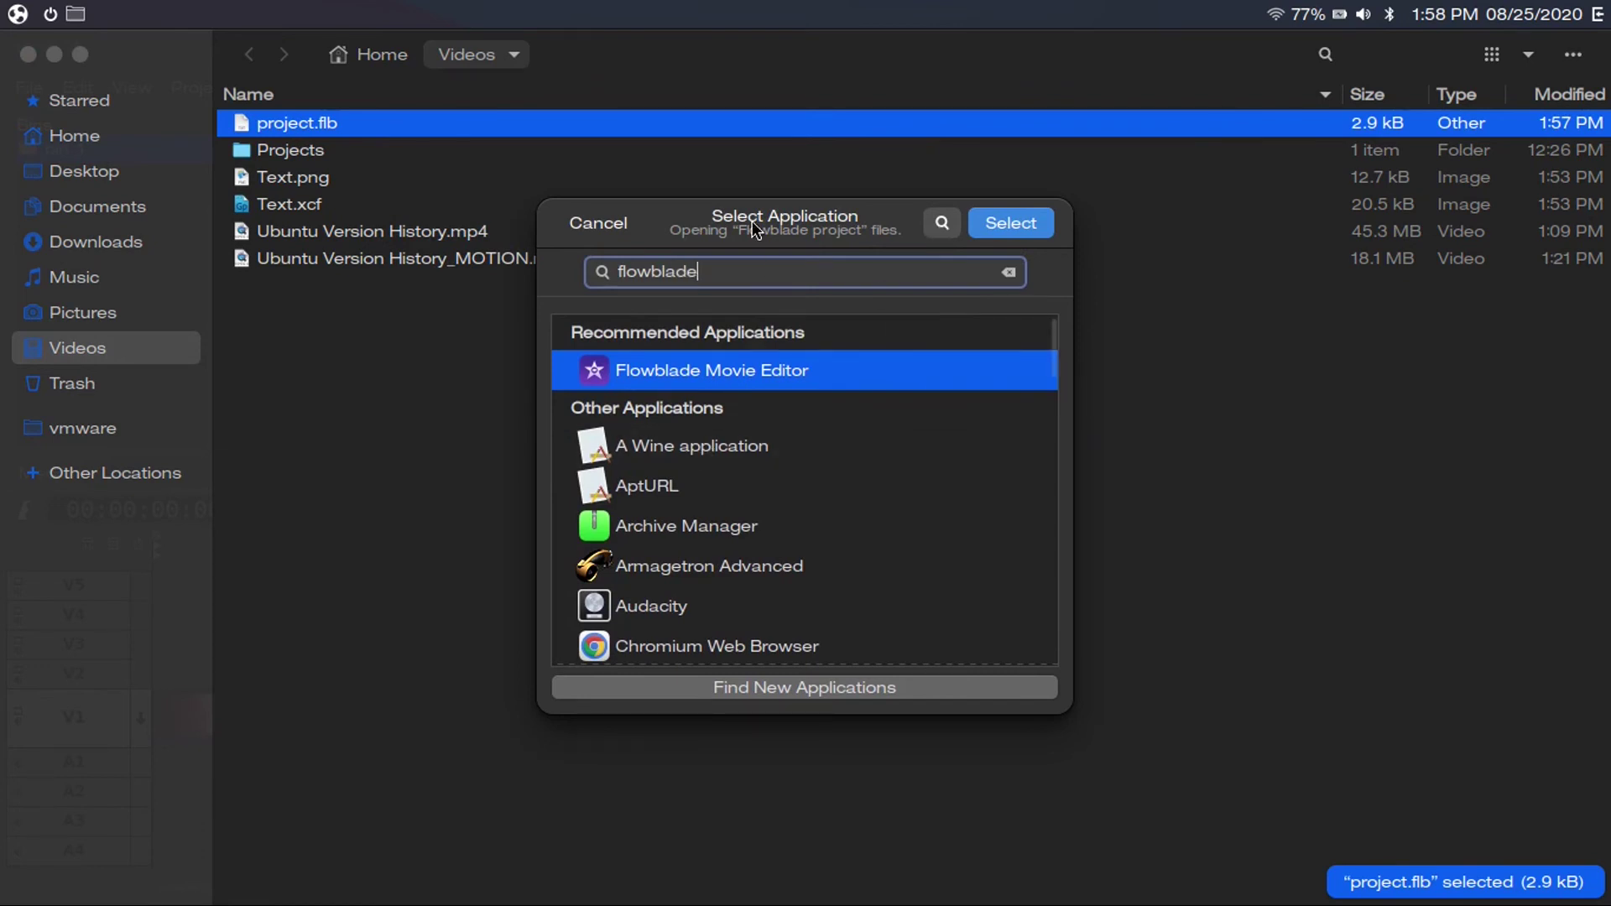
click(1015, 223)
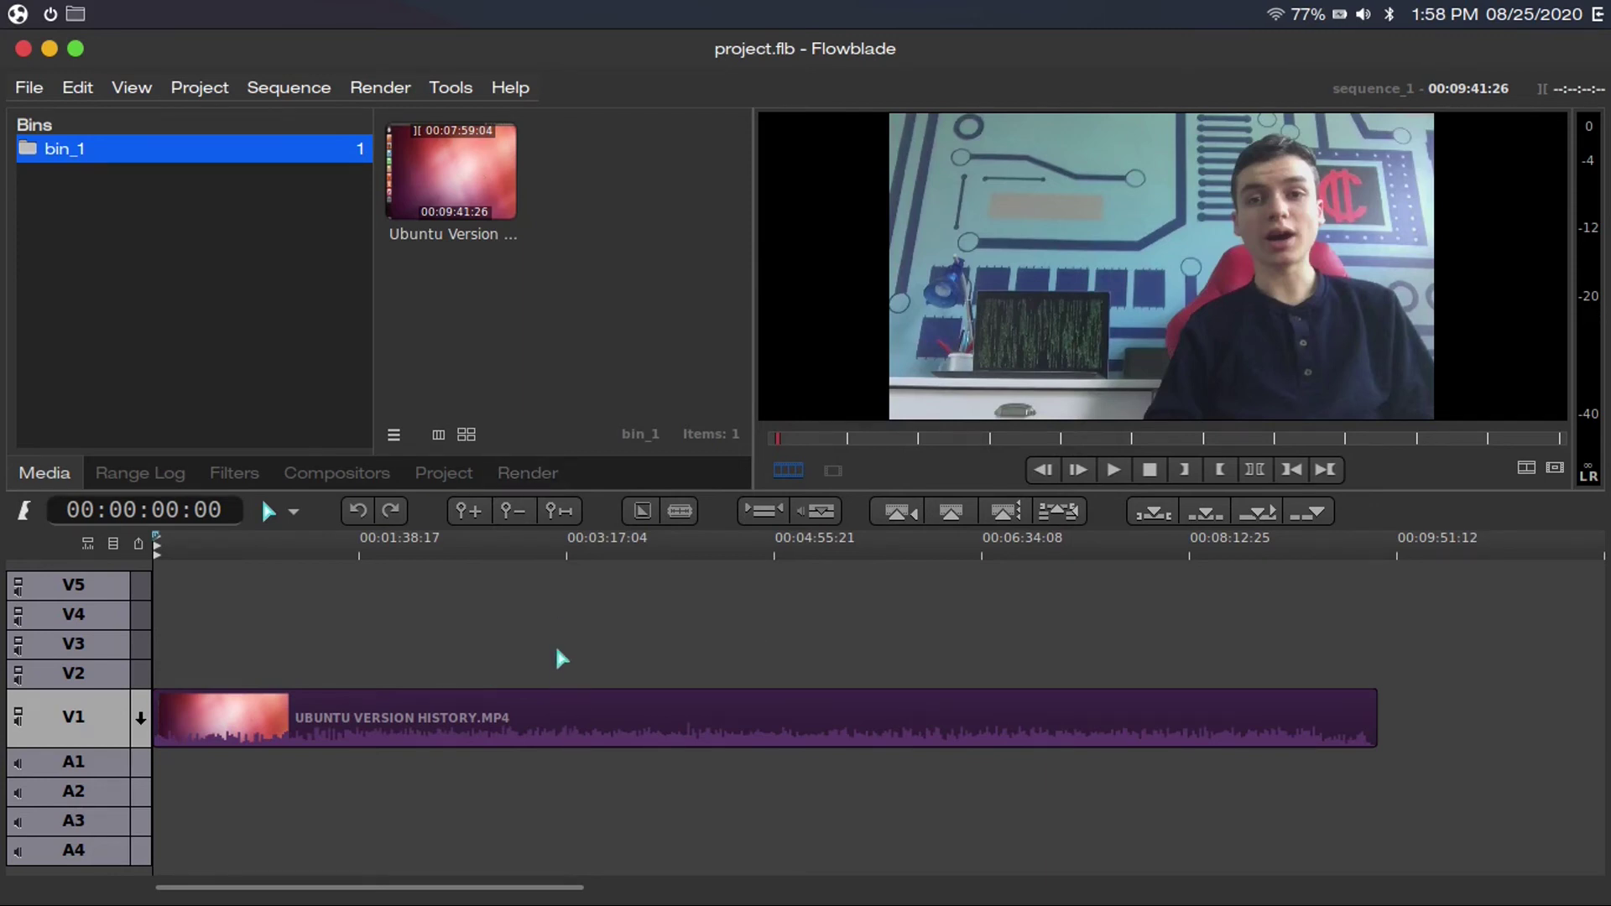
- Open the render settings and set the output folder to Videos
click(534, 477)
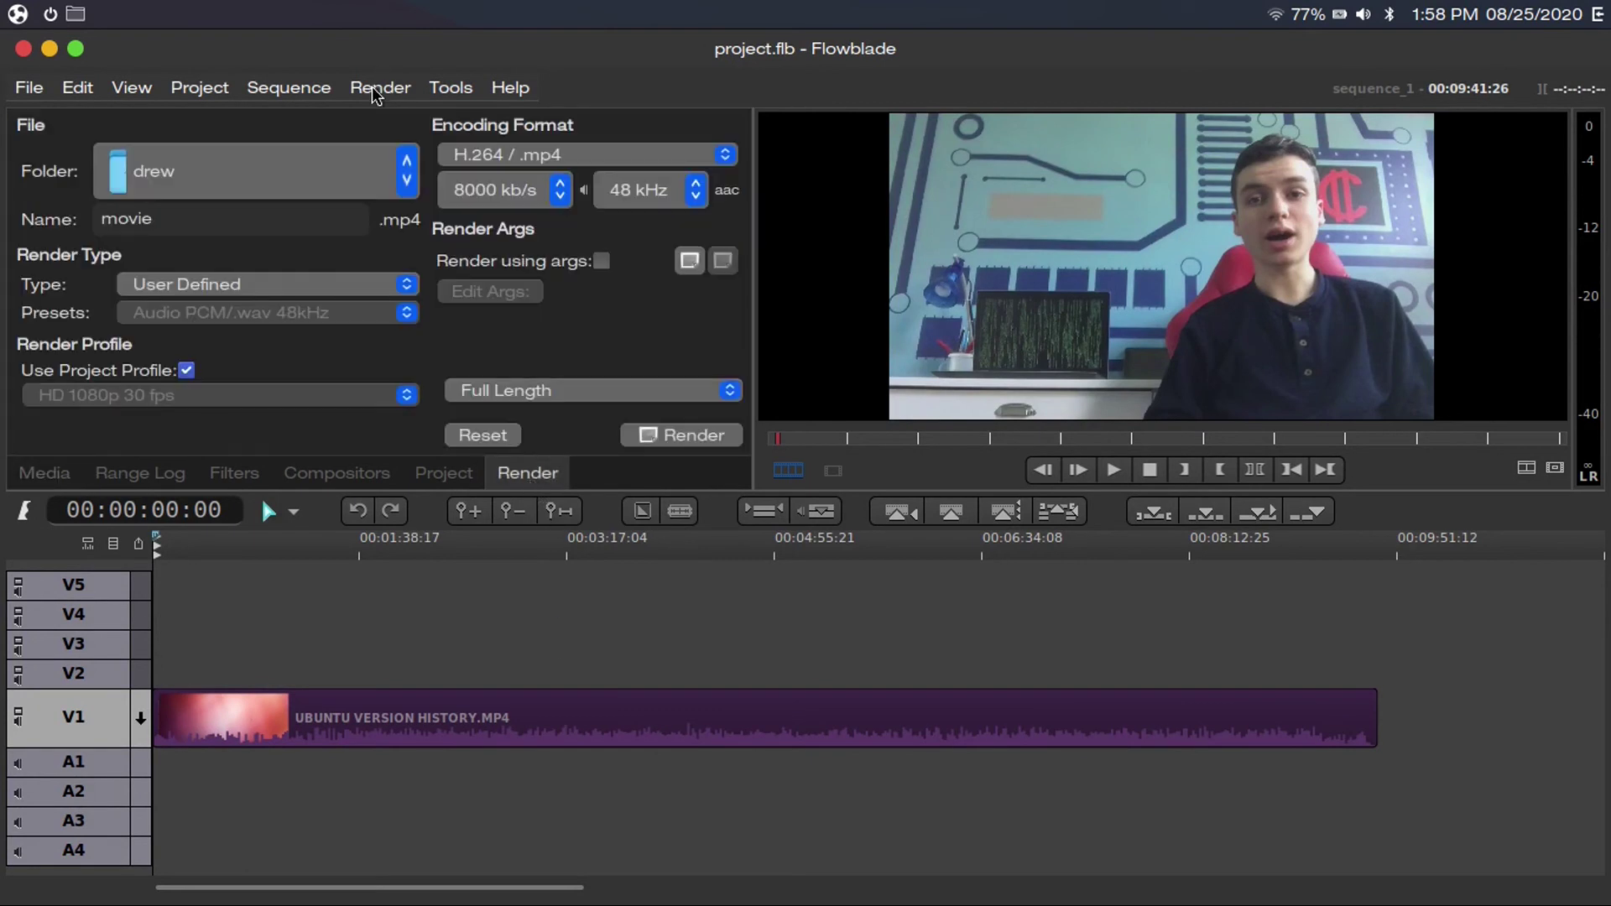
click(240, 173)
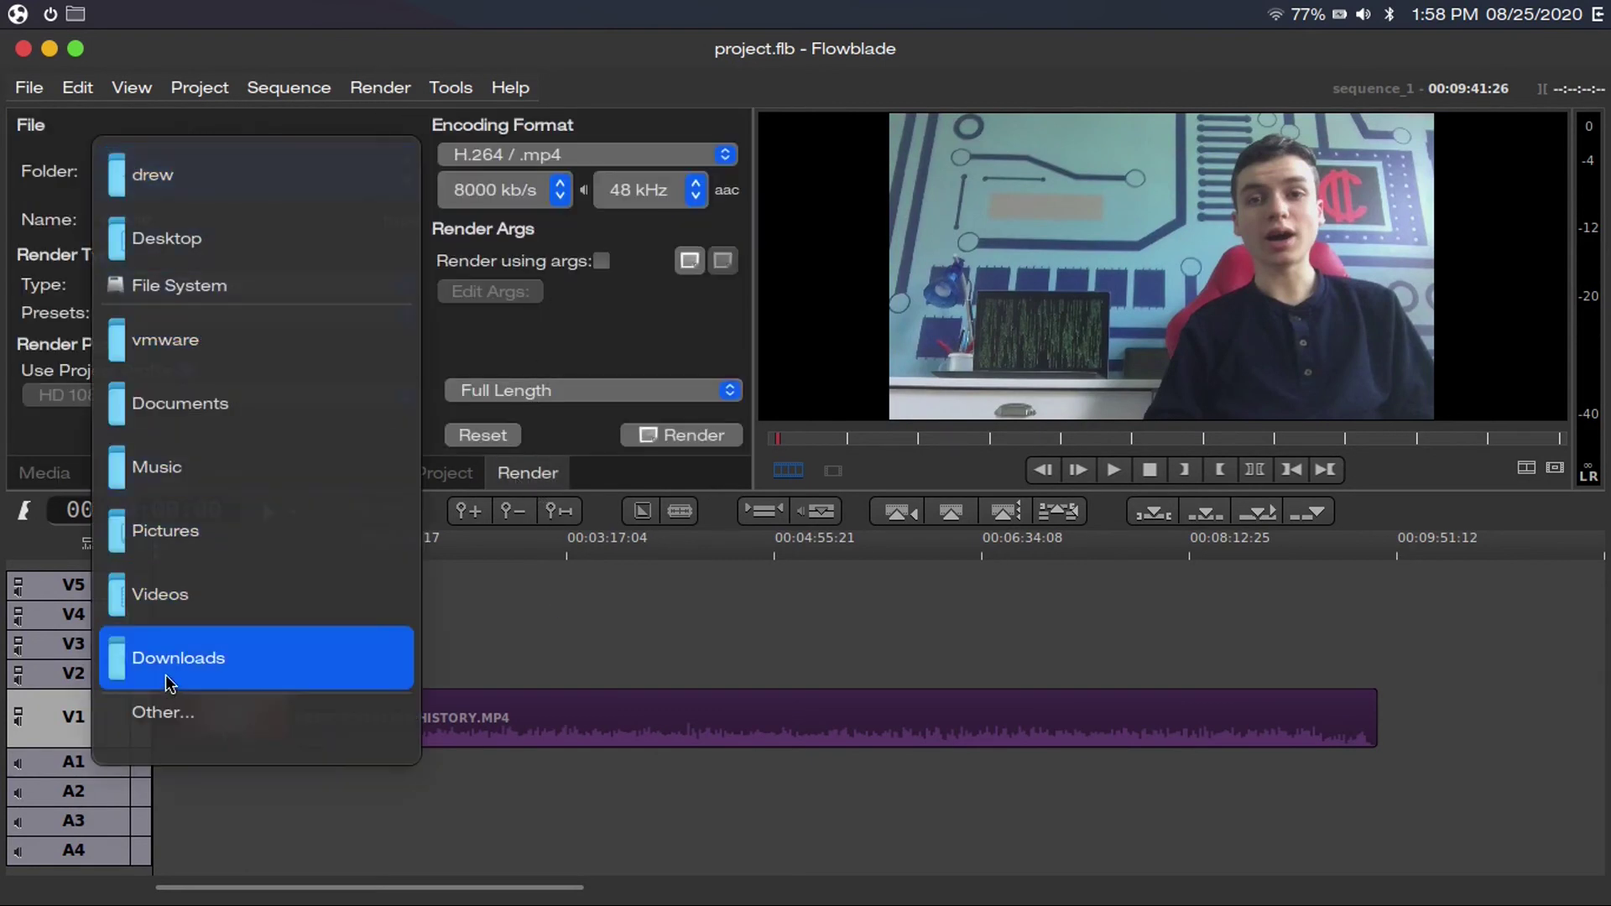
click(196, 588)
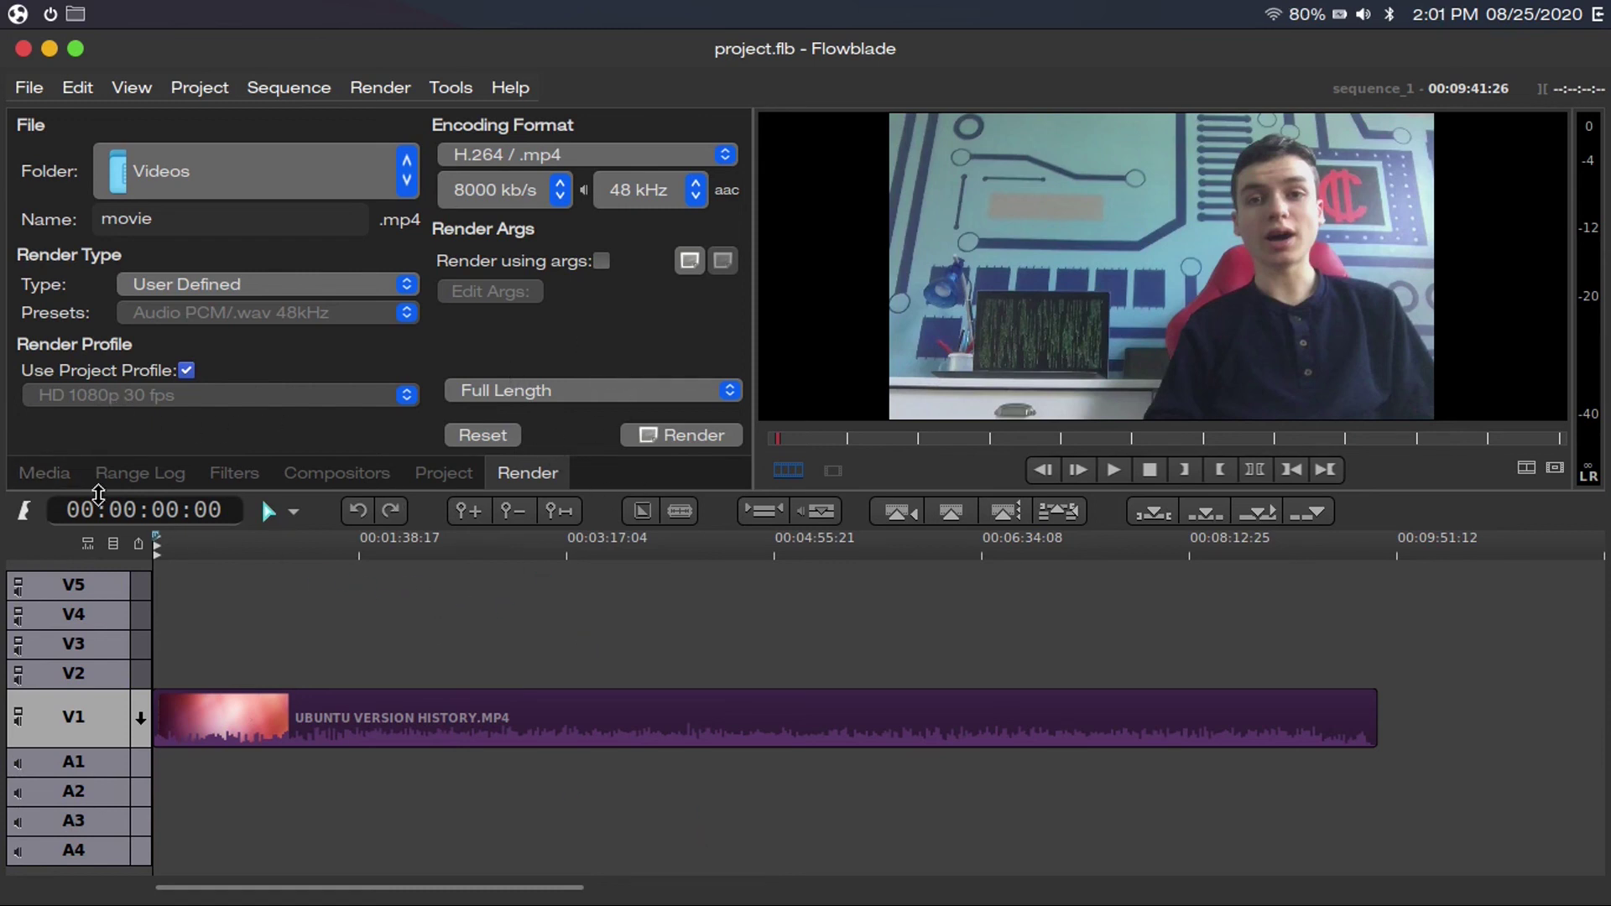
- Play back the sequence, pausing at about 20 seconds, and keep V1 as the active track
key(space)
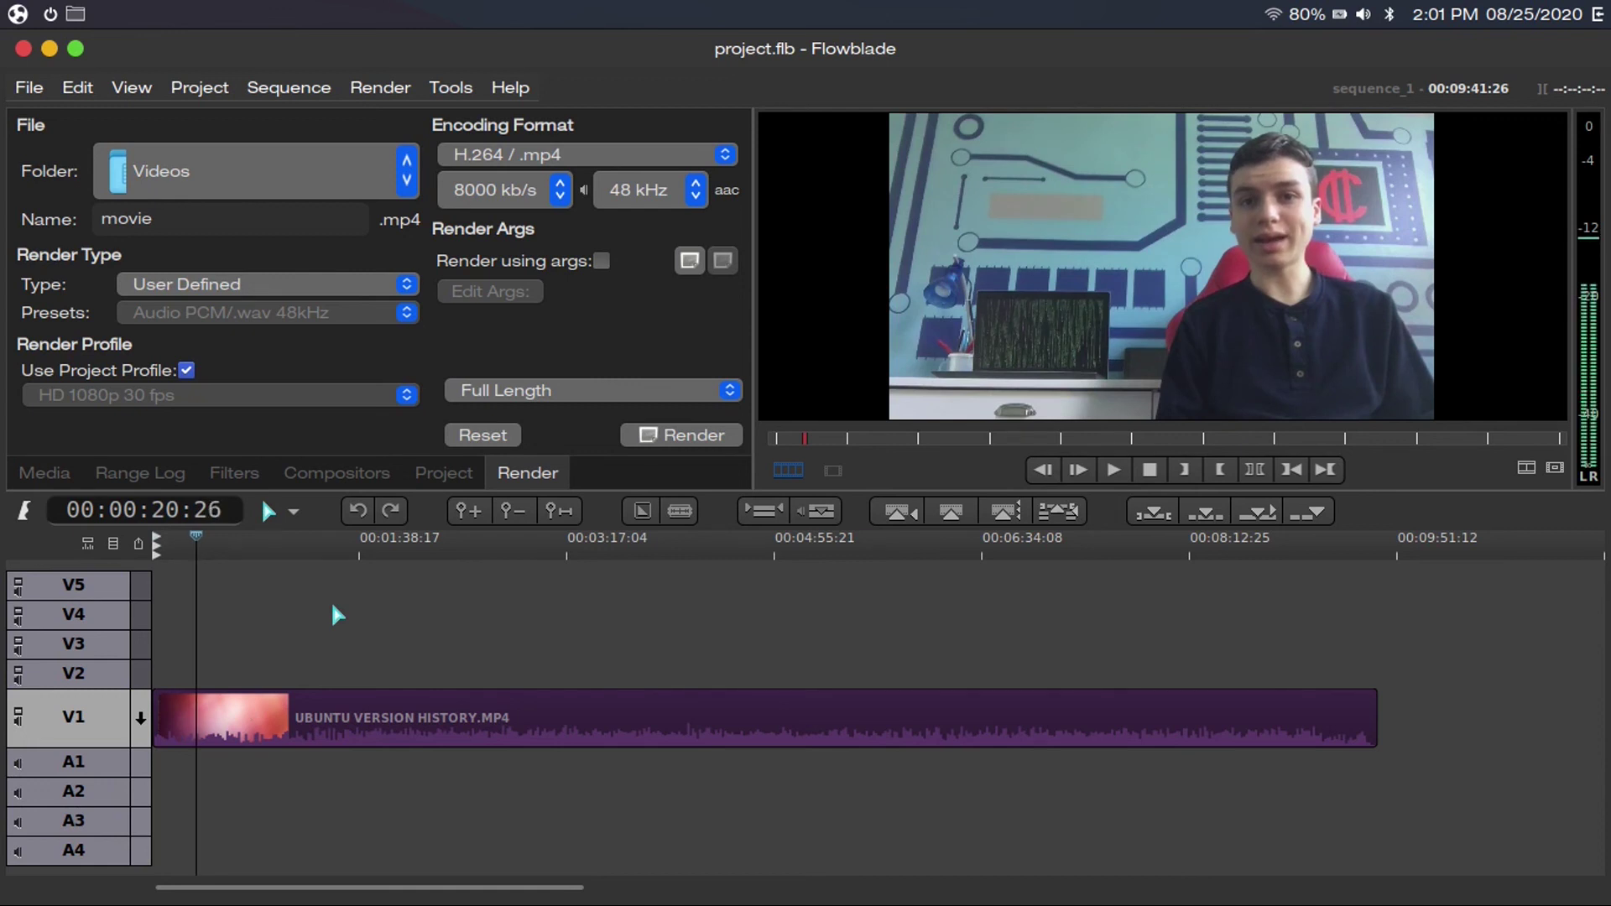
key(space)
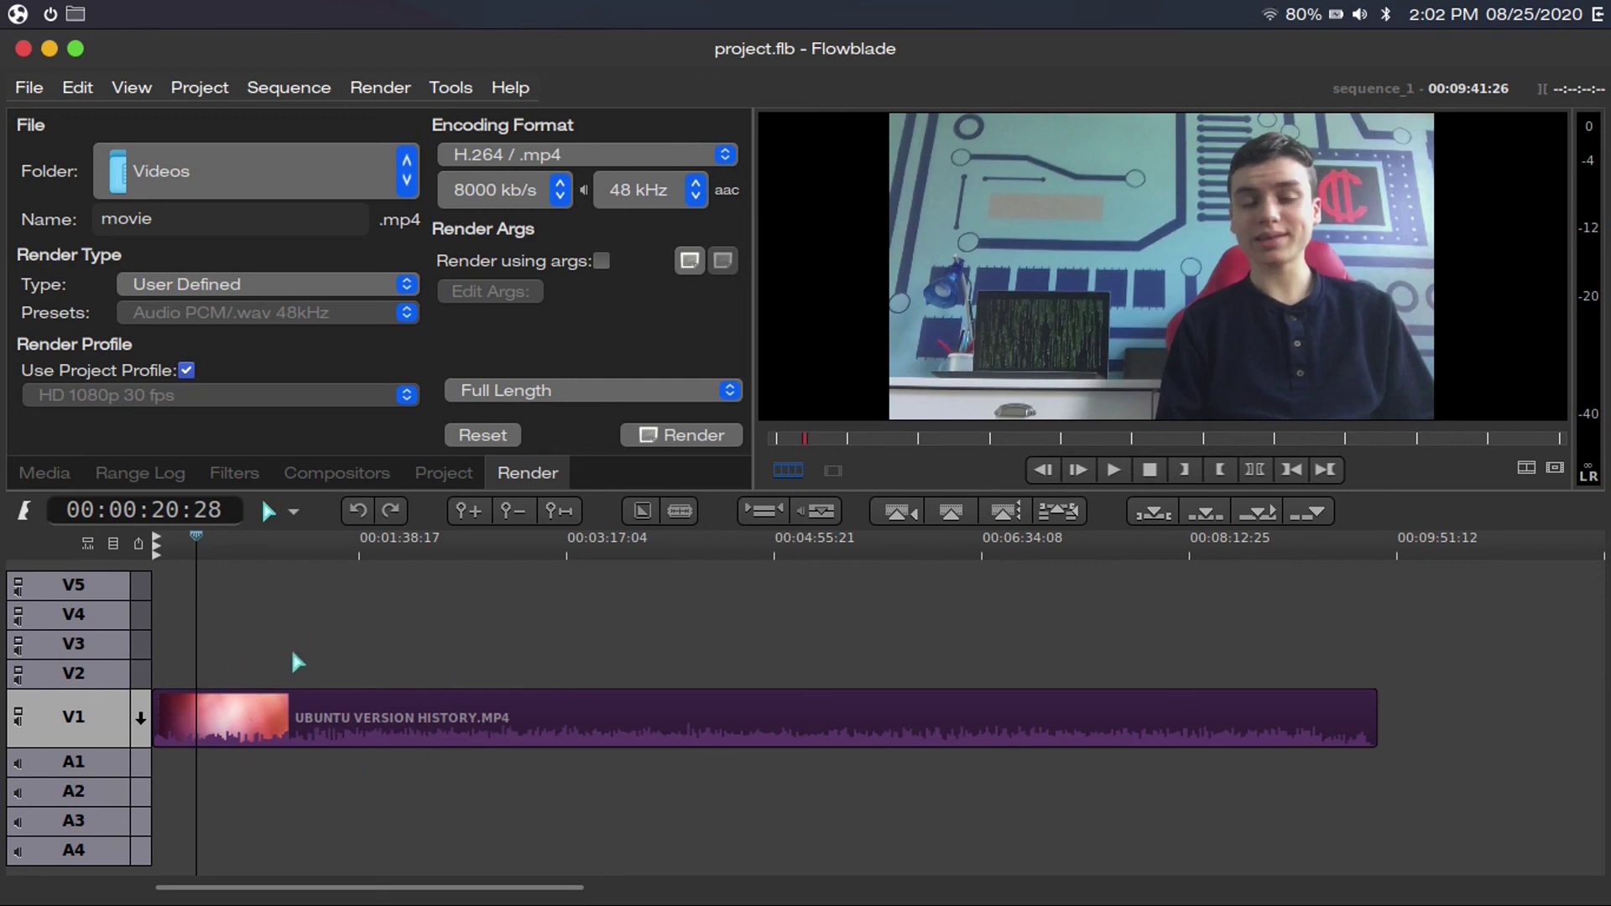
click(141, 682)
click(141, 718)
- Render the full-length sequence as movie.mp4 and close Flowblade, saving project.flb on exit
click(643, 435)
click(24, 49)
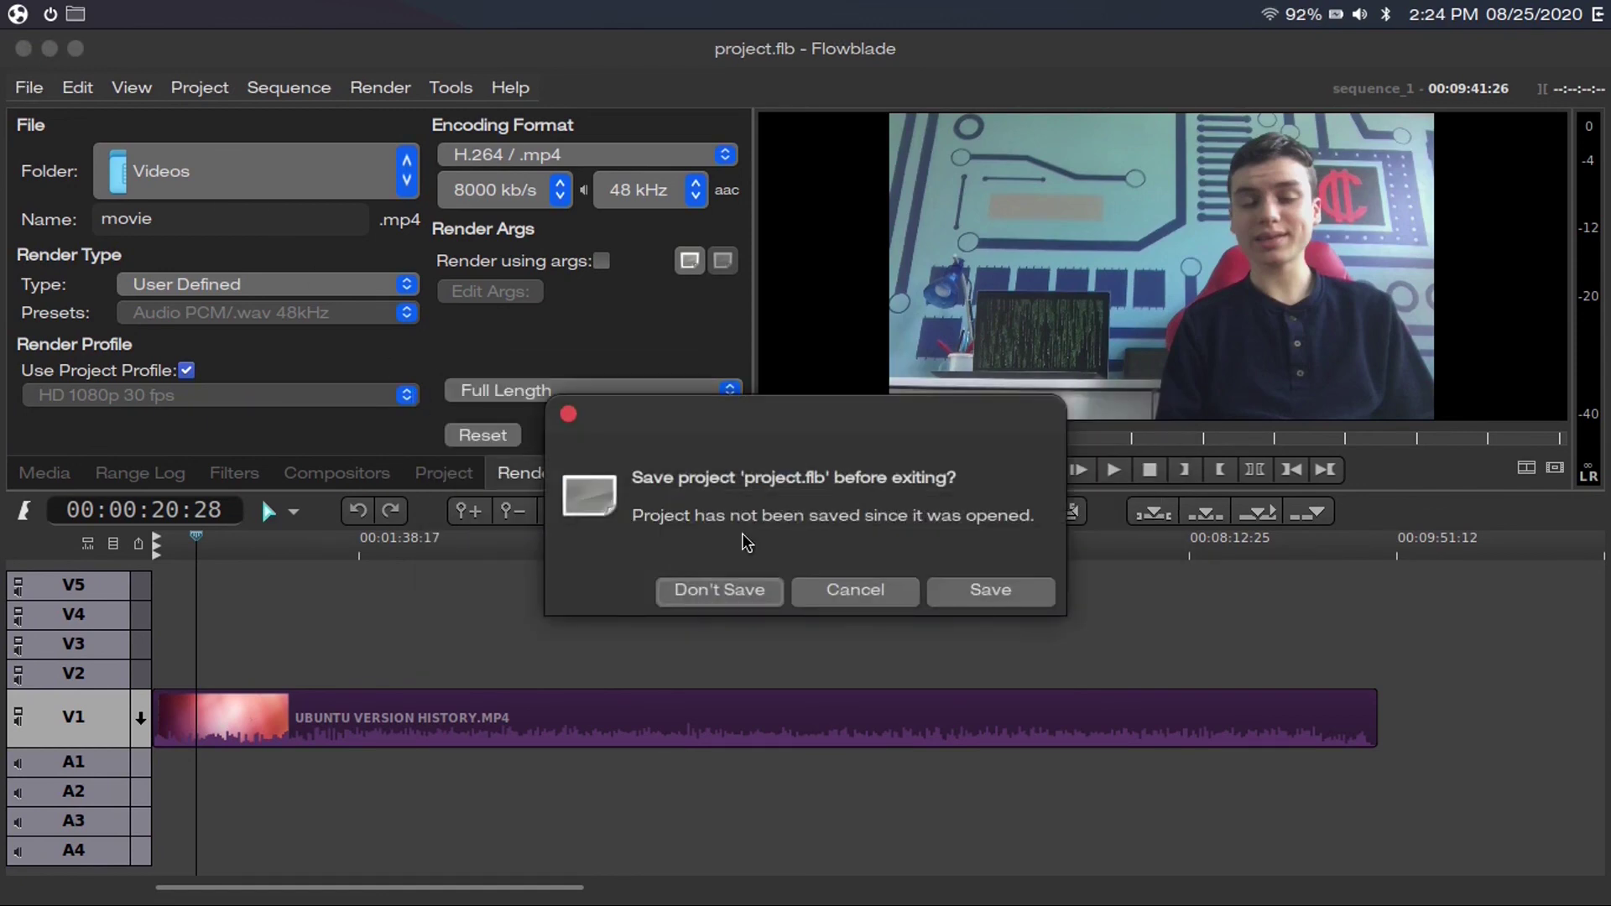
click(991, 591)
- Play the rendered movie.mp4 from the Videos folder in the file manager and close the video player
click(75, 14)
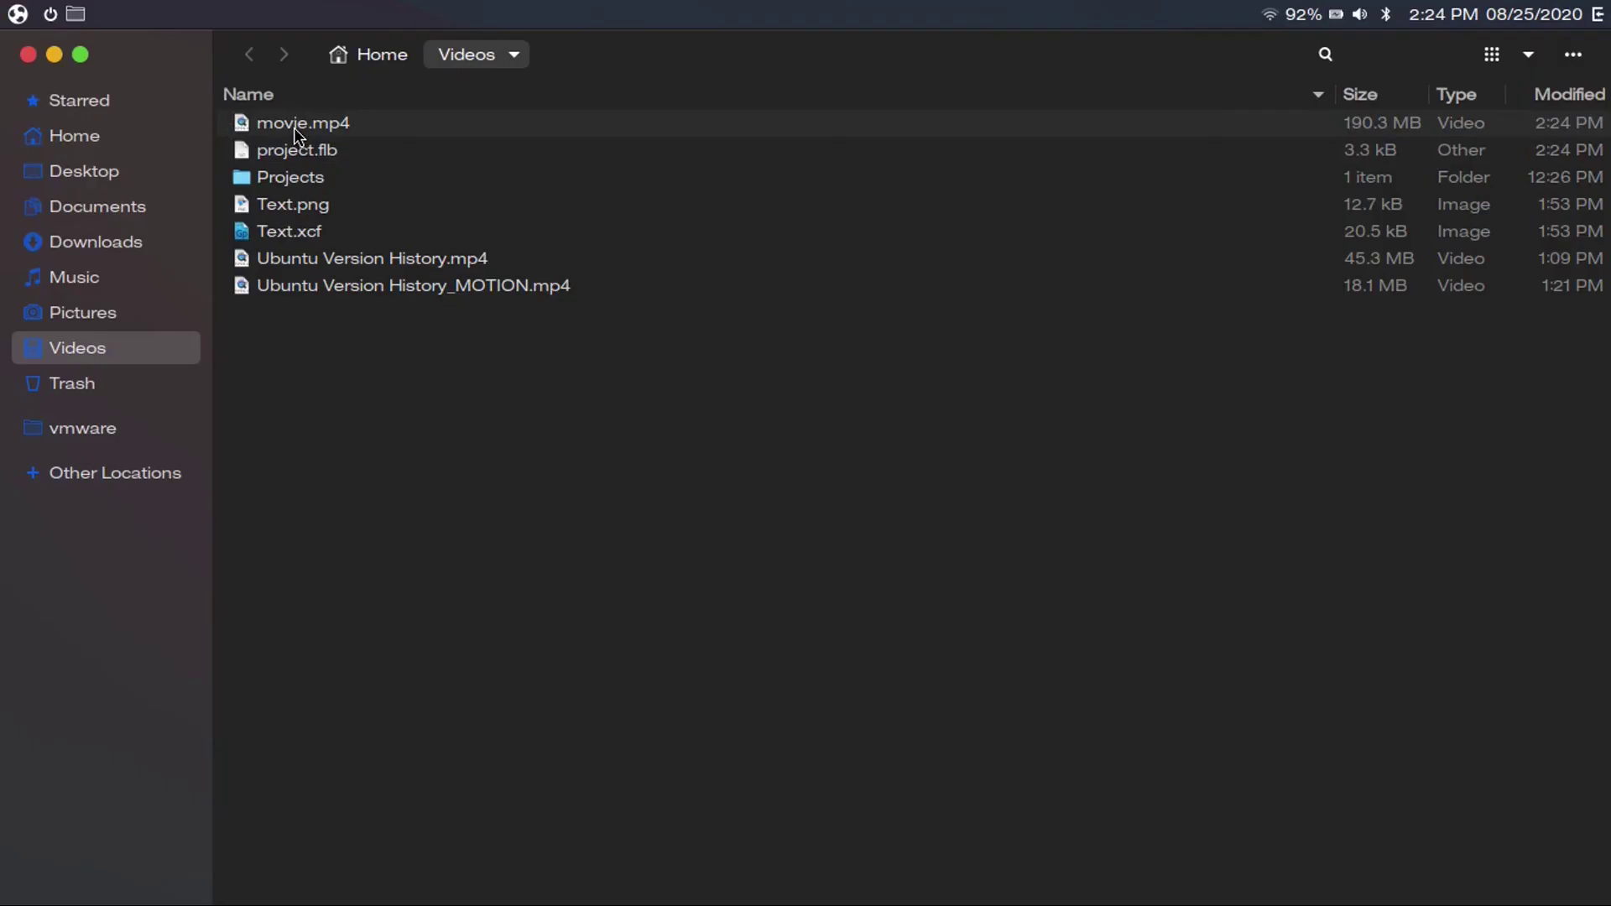
double_click(294, 124)
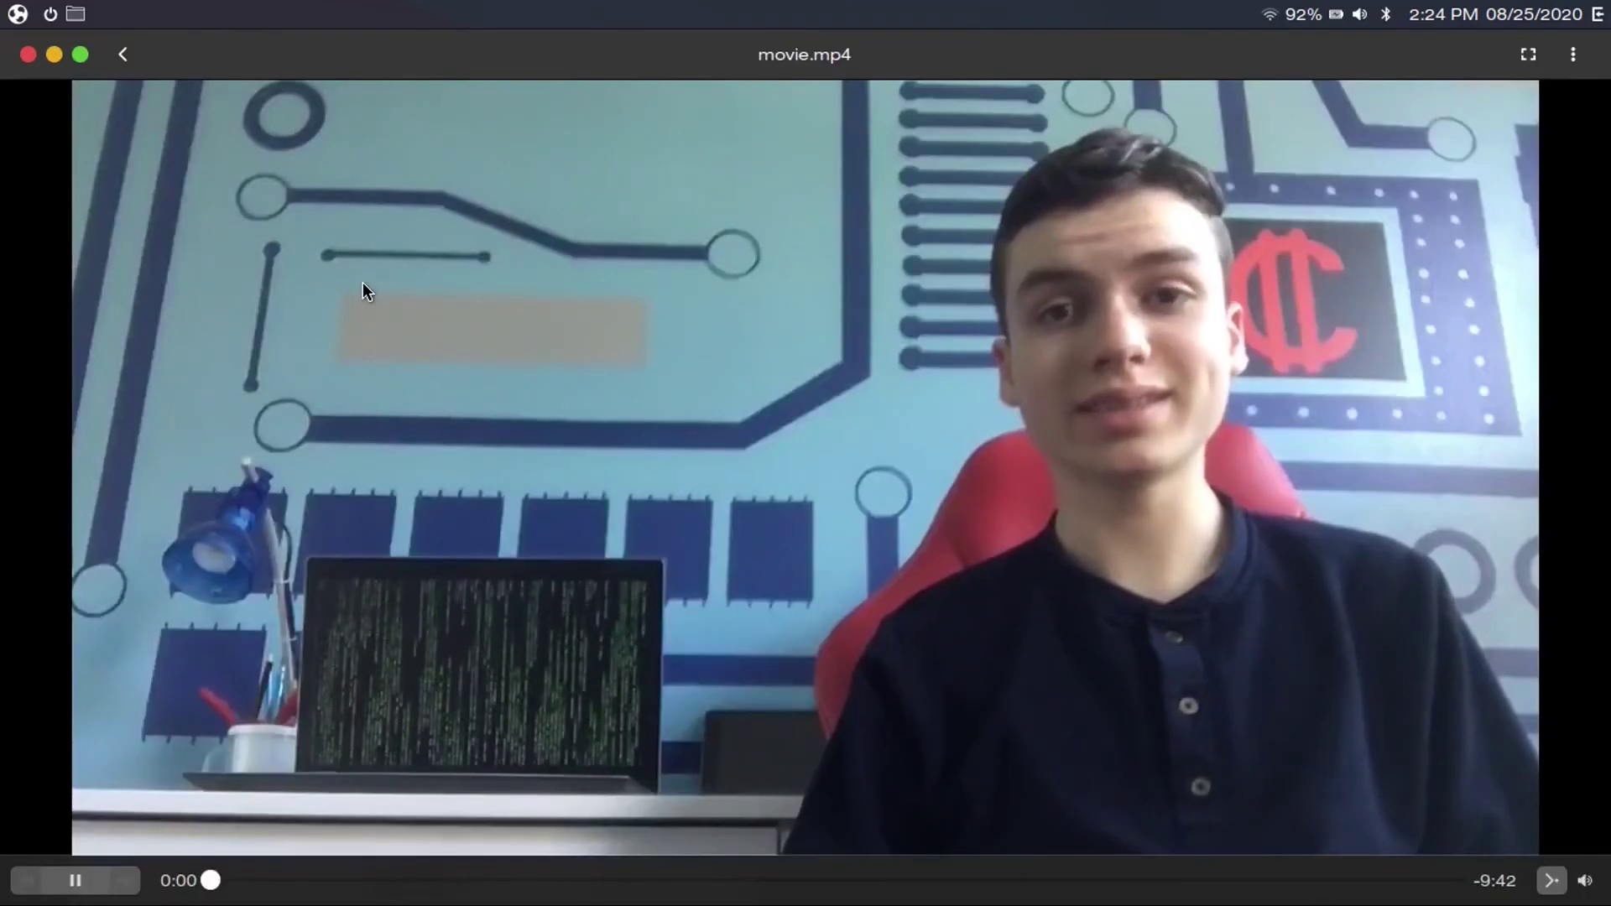
click(28, 53)
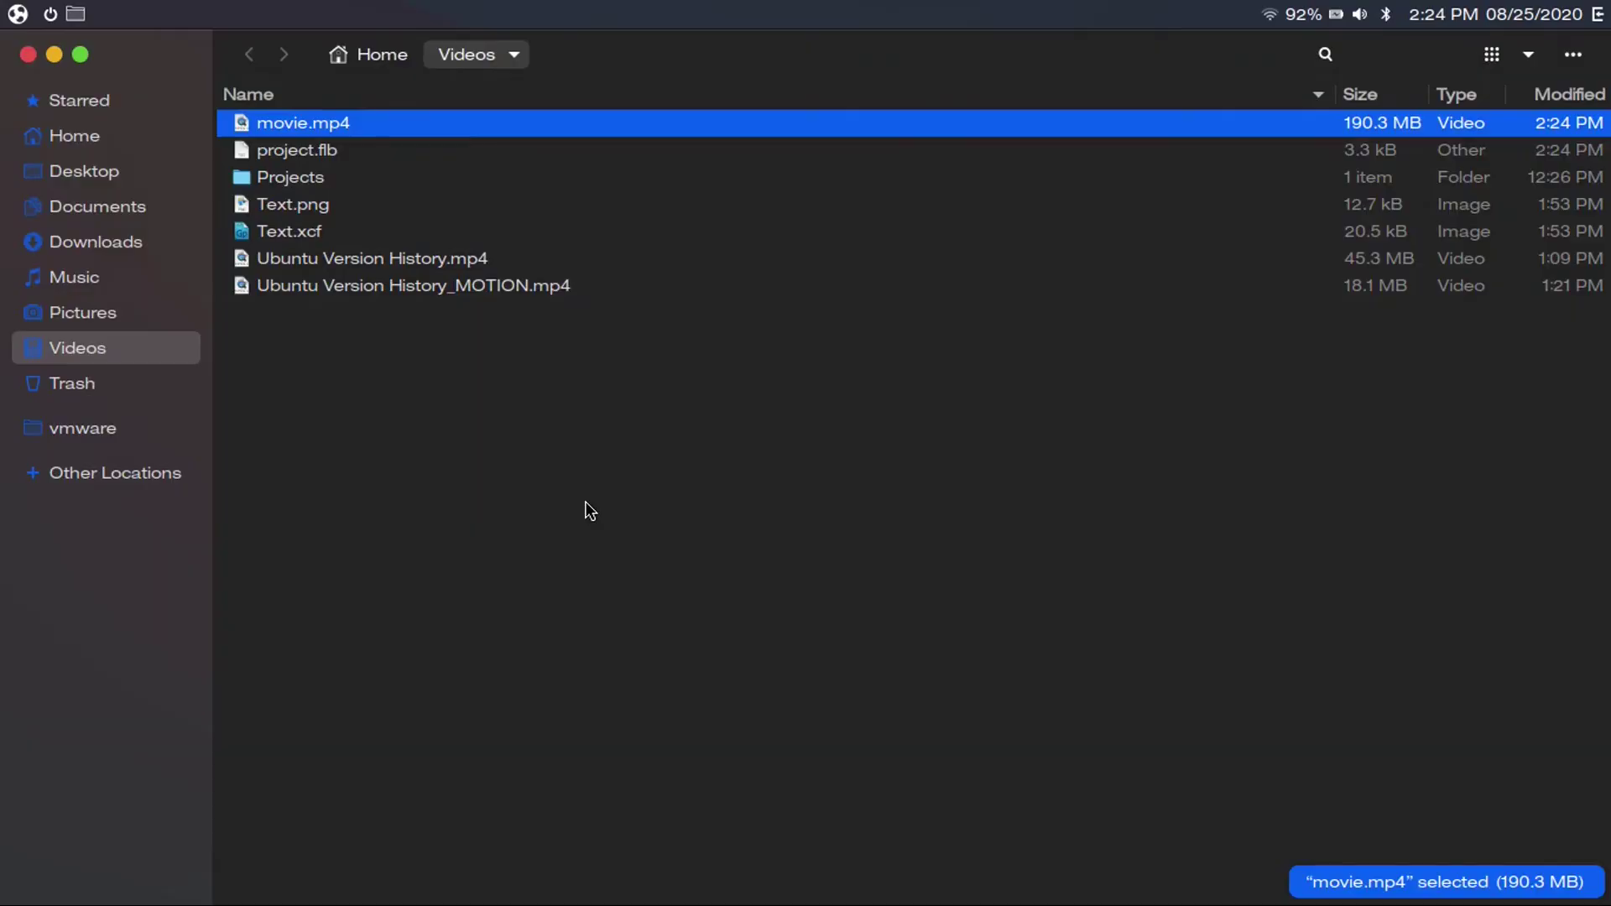